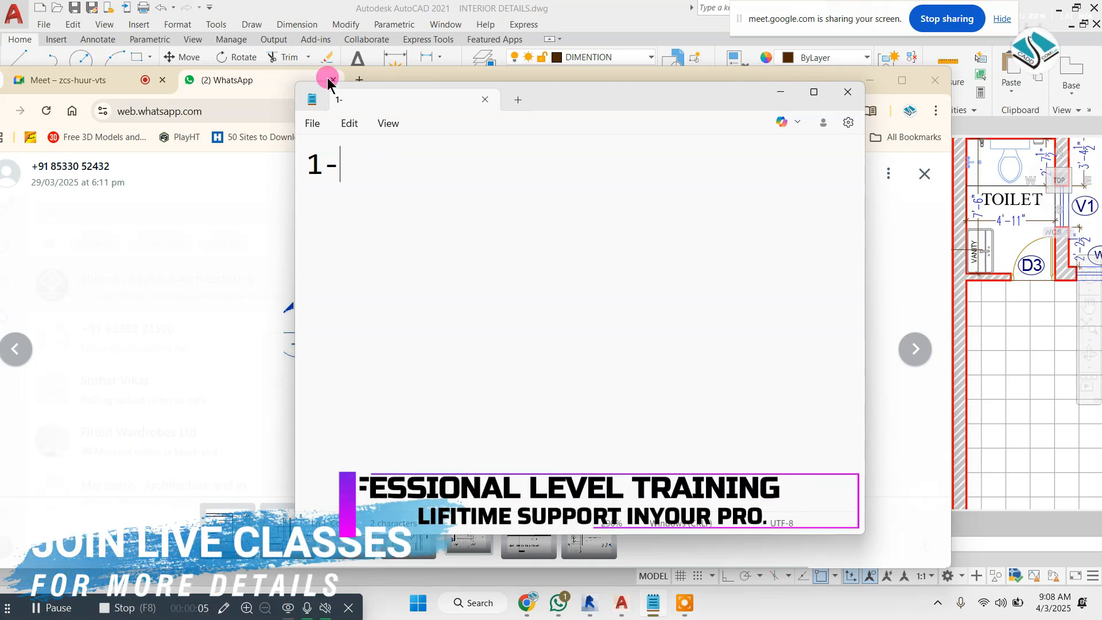
Review the ceiling plan, ceiling section AA' and wardrobe inner detail images shared in the WhatsApp chat
click(775, 93)
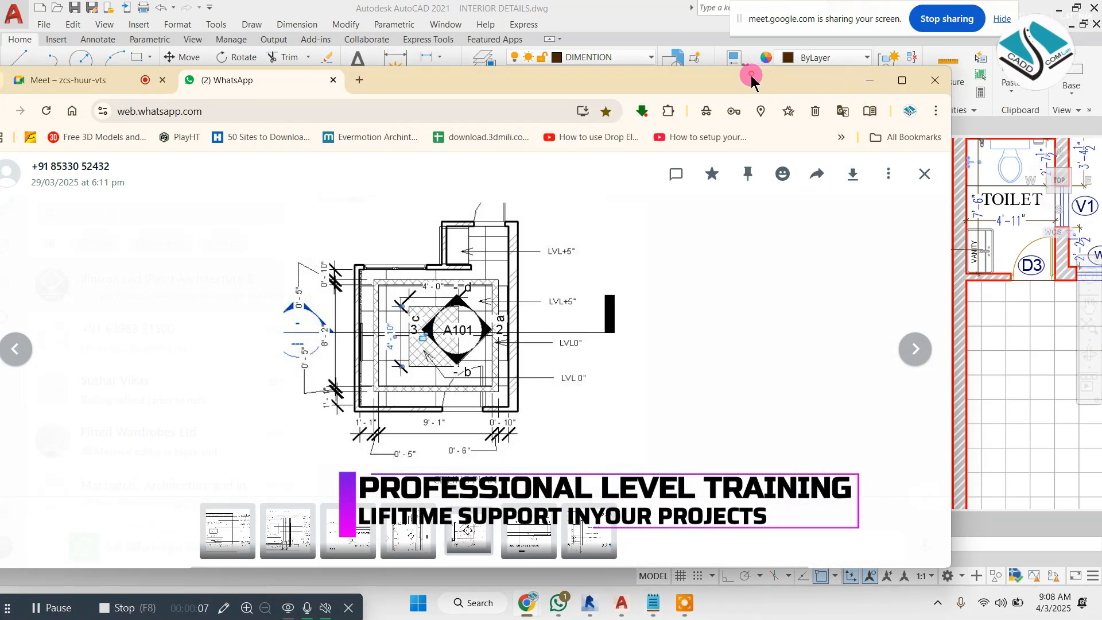
drag(752, 79, 761, 63)
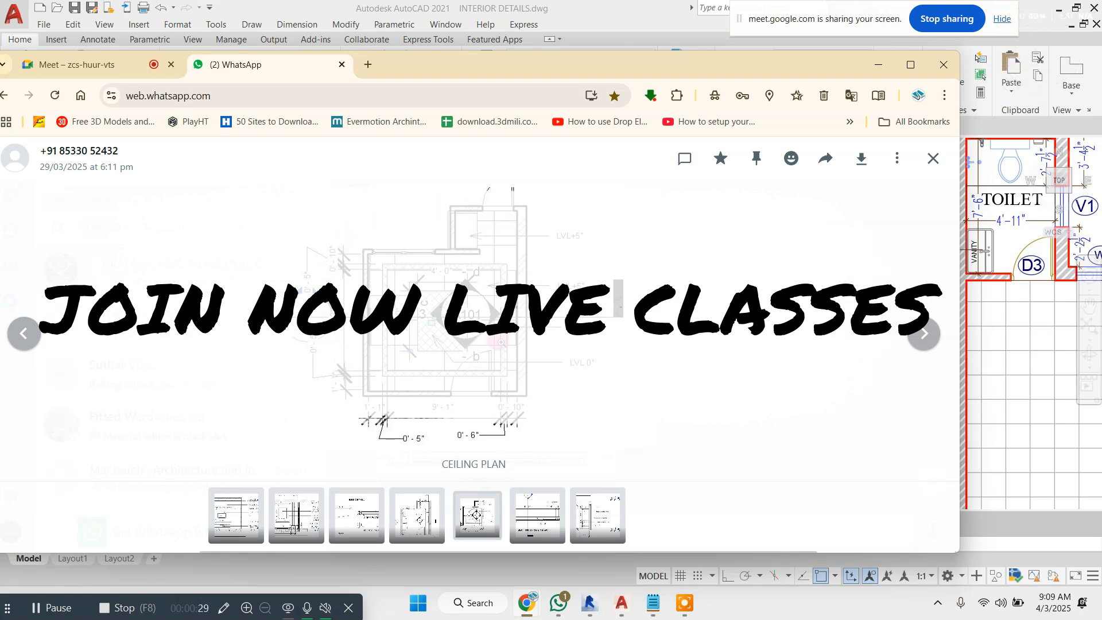
click(917, 333)
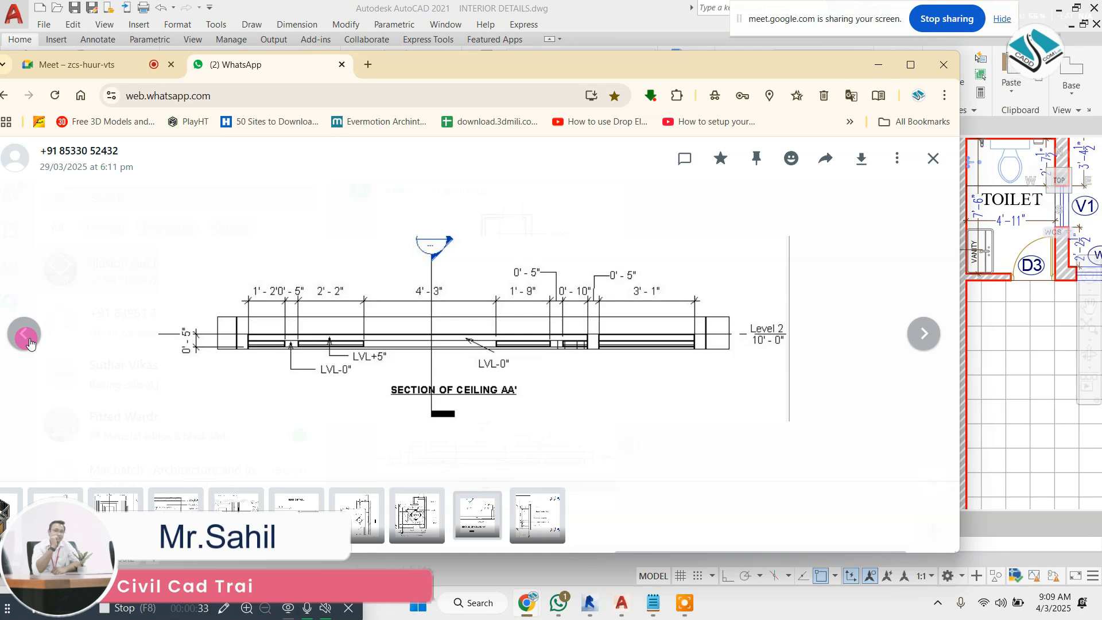
click(30, 342)
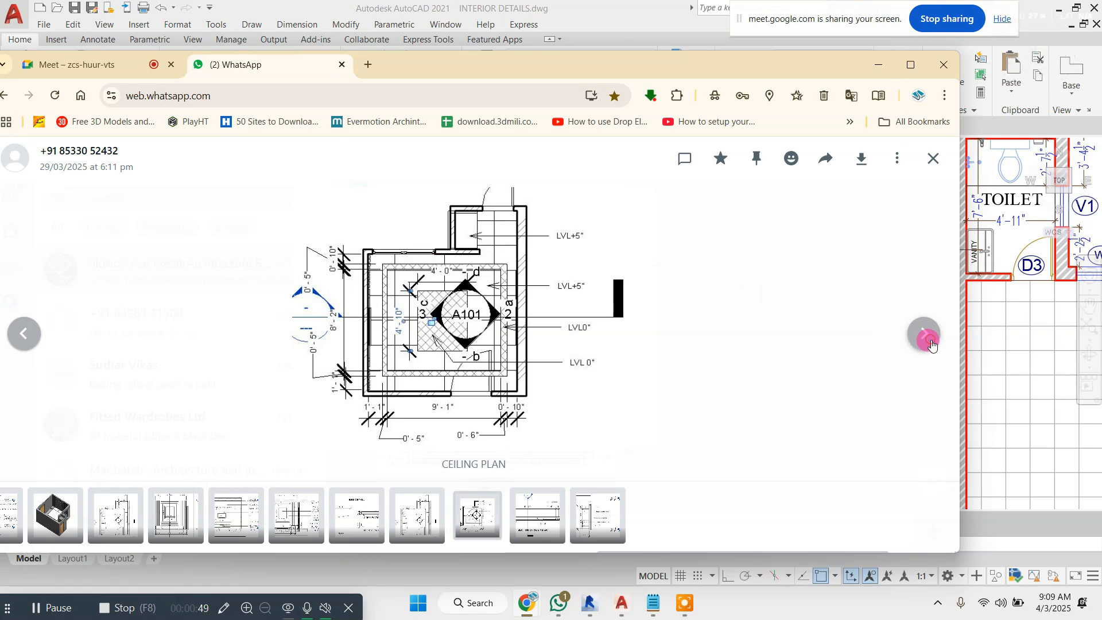
click(930, 339)
click(930, 338)
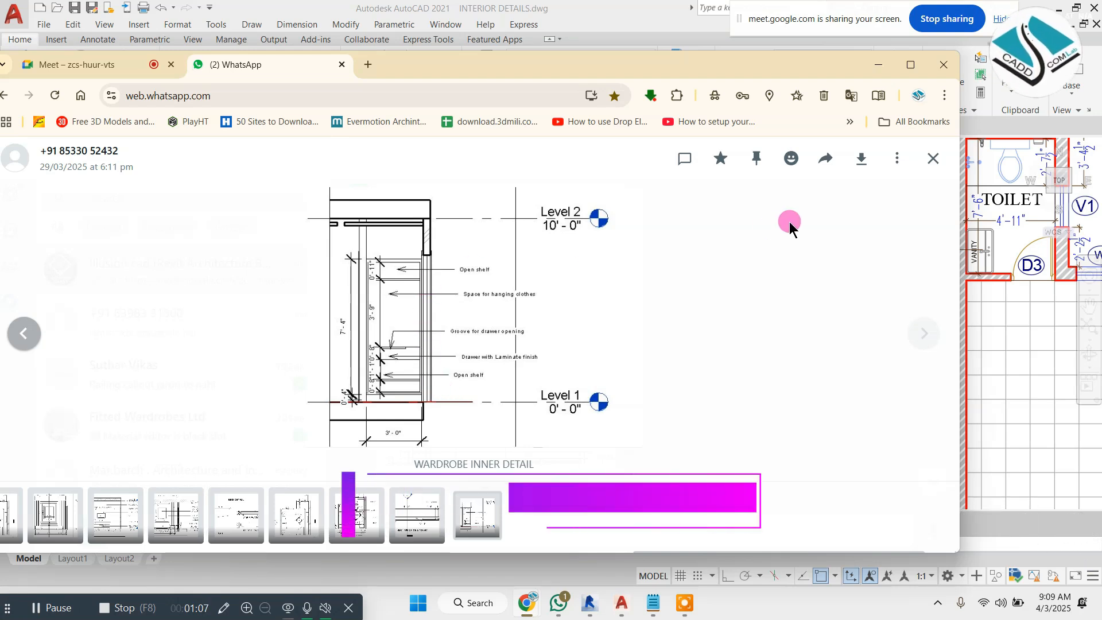
Switch to AutoCAD and examine the toilet plan and the surrounding layouts and elevations in the INTERIOR DETAILS drawing
click(878, 65)
scroll(485, 264, down, 5)
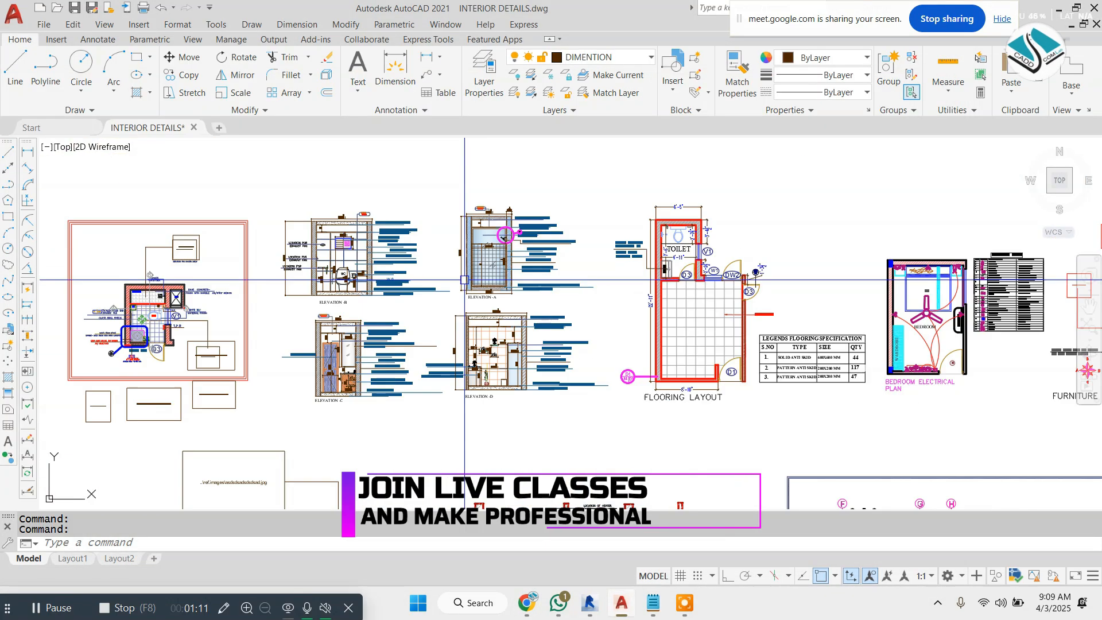
key(Escape)
key(Escape)
scroll(266, 317, up, 5)
scroll(265, 317, up, 3)
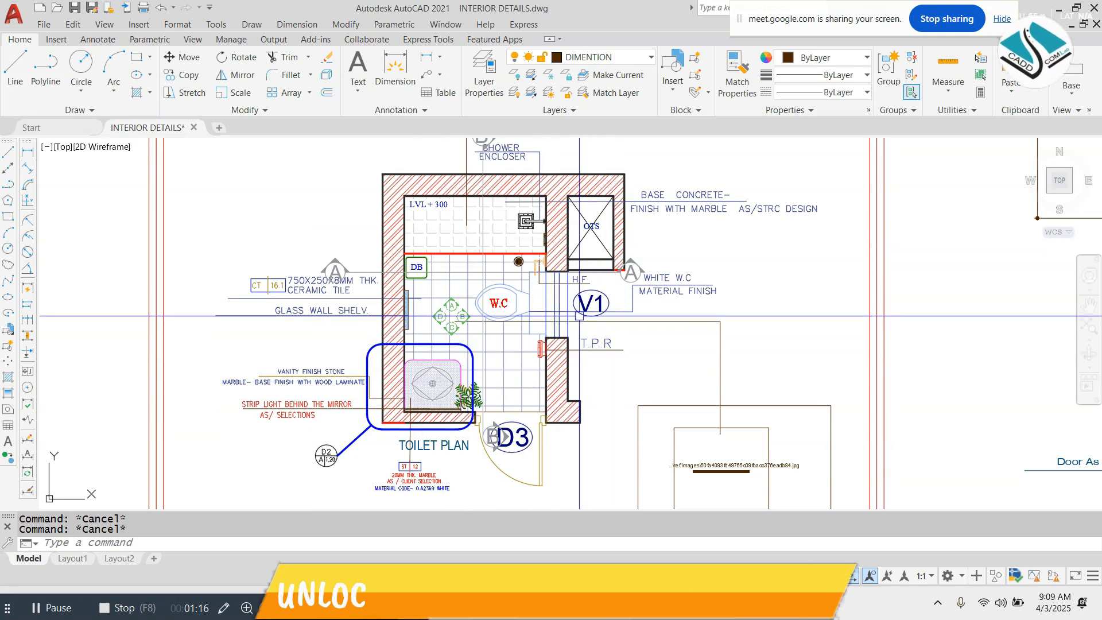
click(992, 602)
click(597, 441)
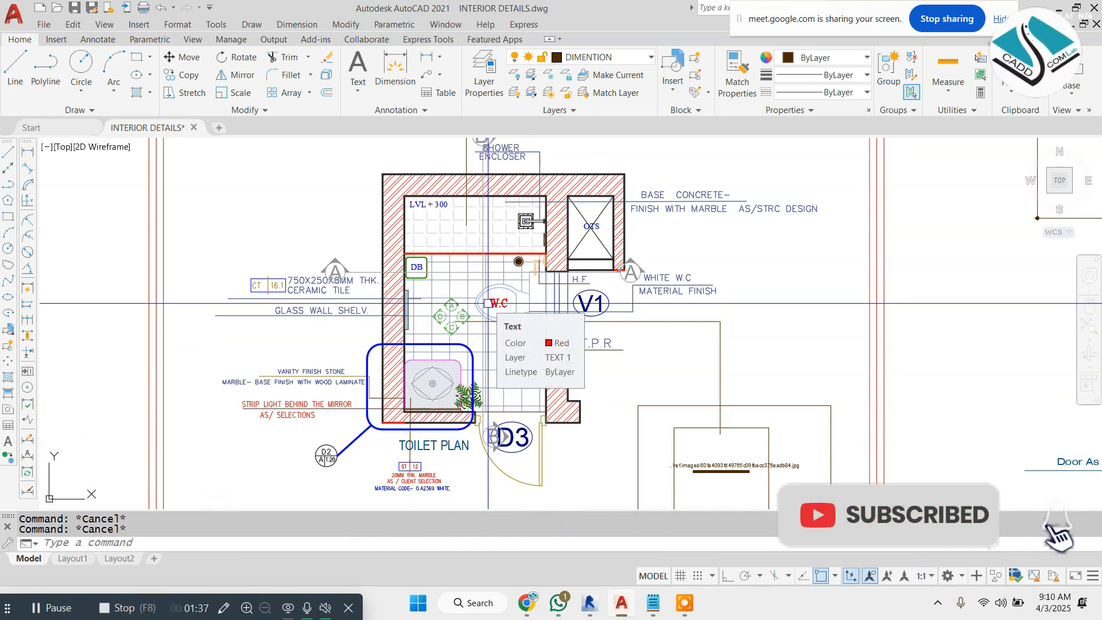
scroll(517, 307, down, 3)
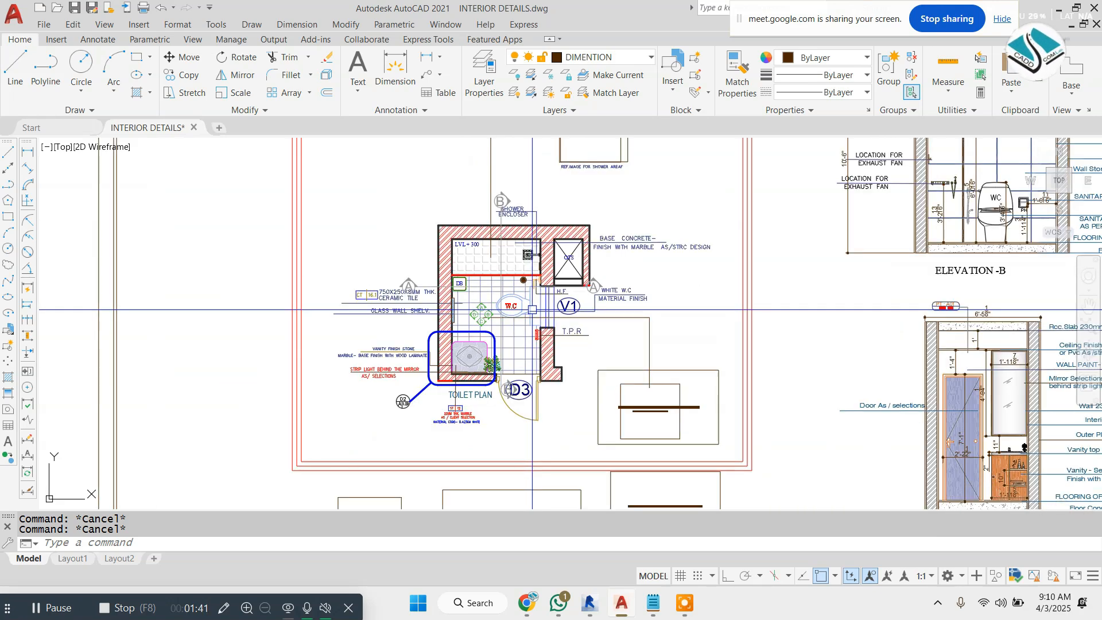
scroll(533, 309, up, 2)
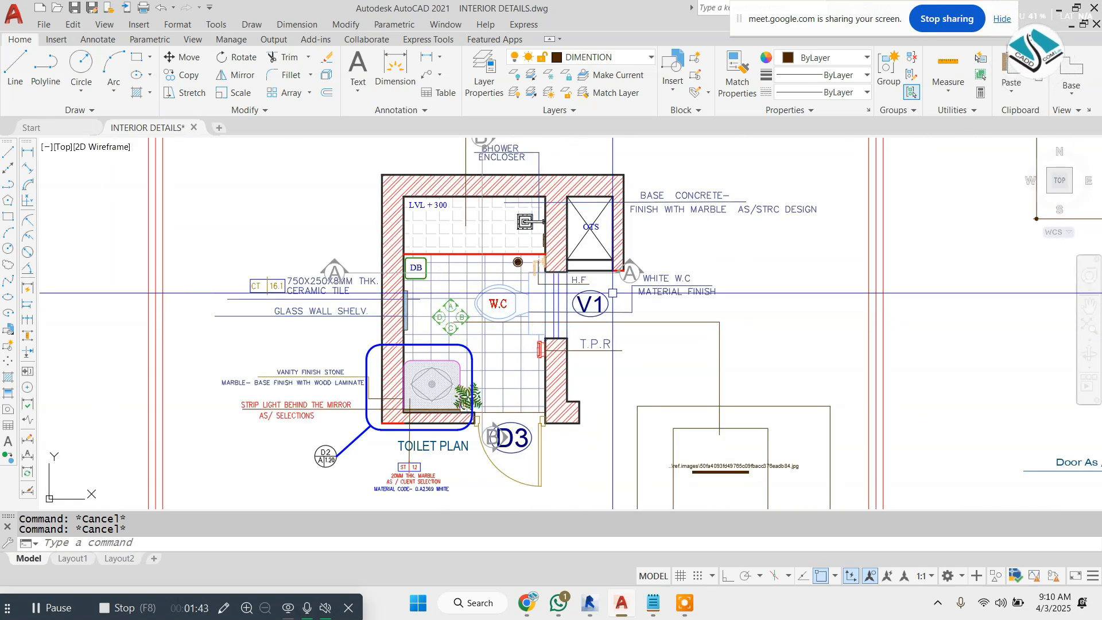
middle_drag(629, 284, 565, 299)
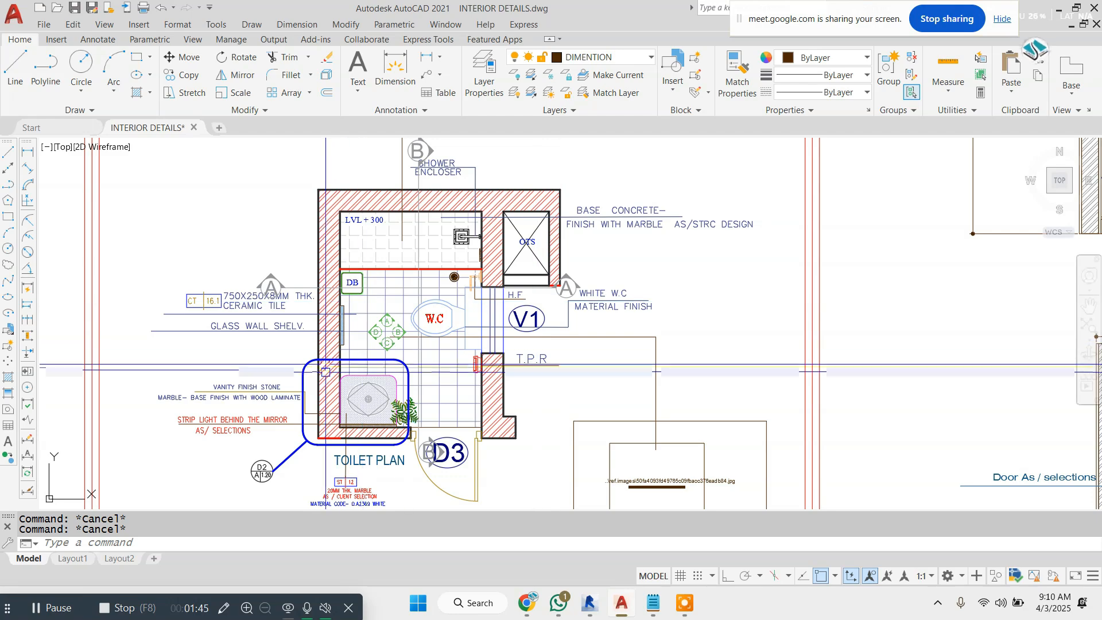
scroll(403, 322, down, 3)
scroll(404, 322, down, 4)
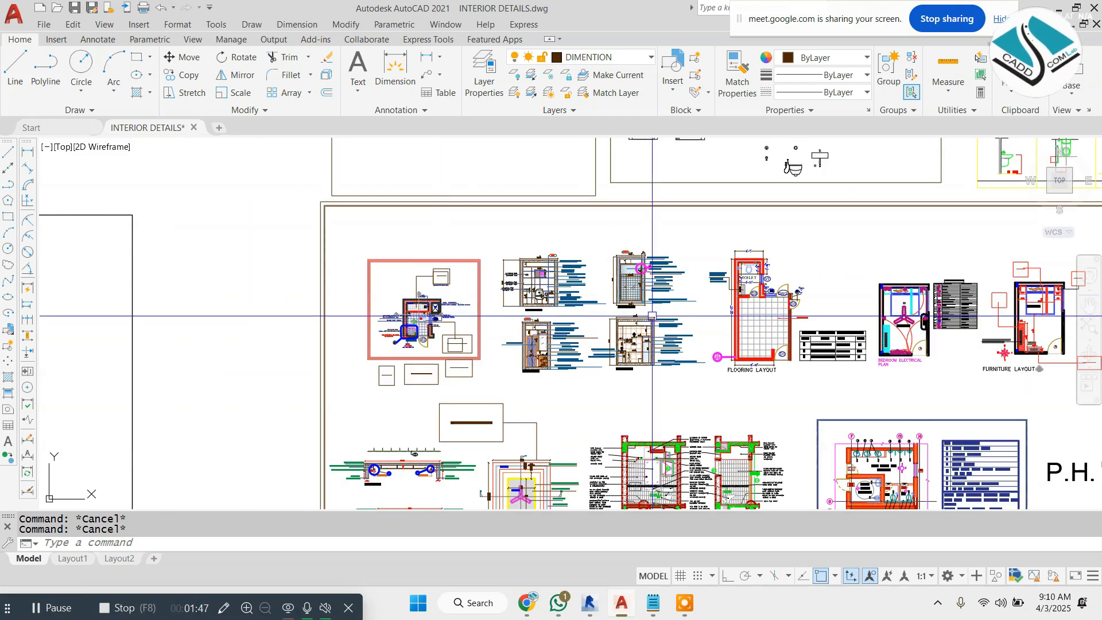
scroll(478, 270, up, 4)
scroll(479, 264, down, 4)
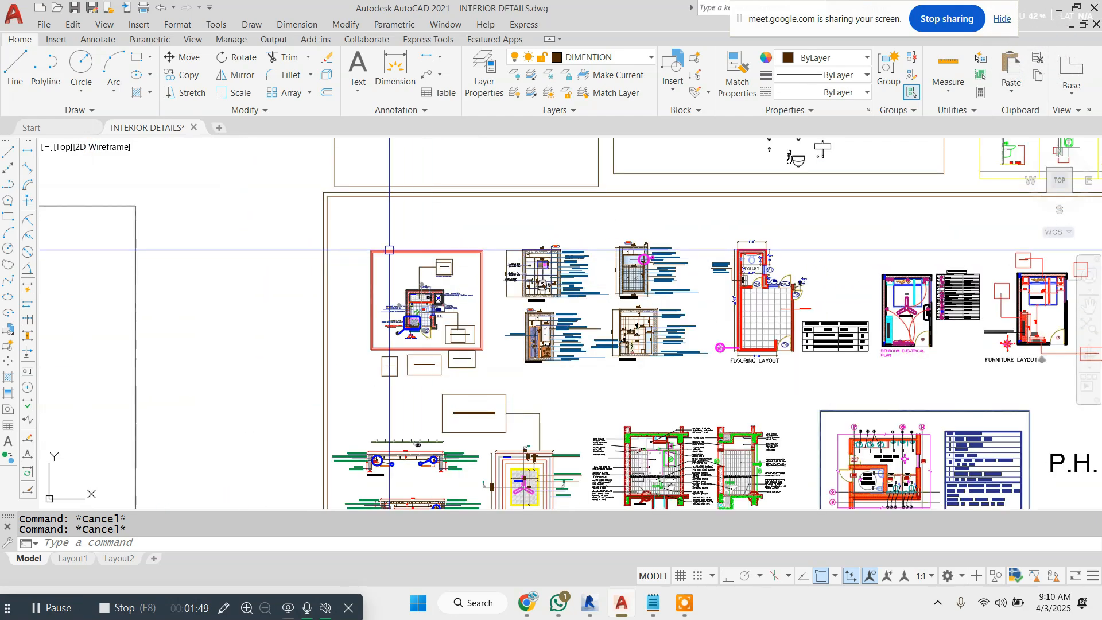
Copy the whole row of drawings from the toilet plan through to the furniture layout to the clipboard
middle_drag(353, 233, 122, 211)
click(122, 211)
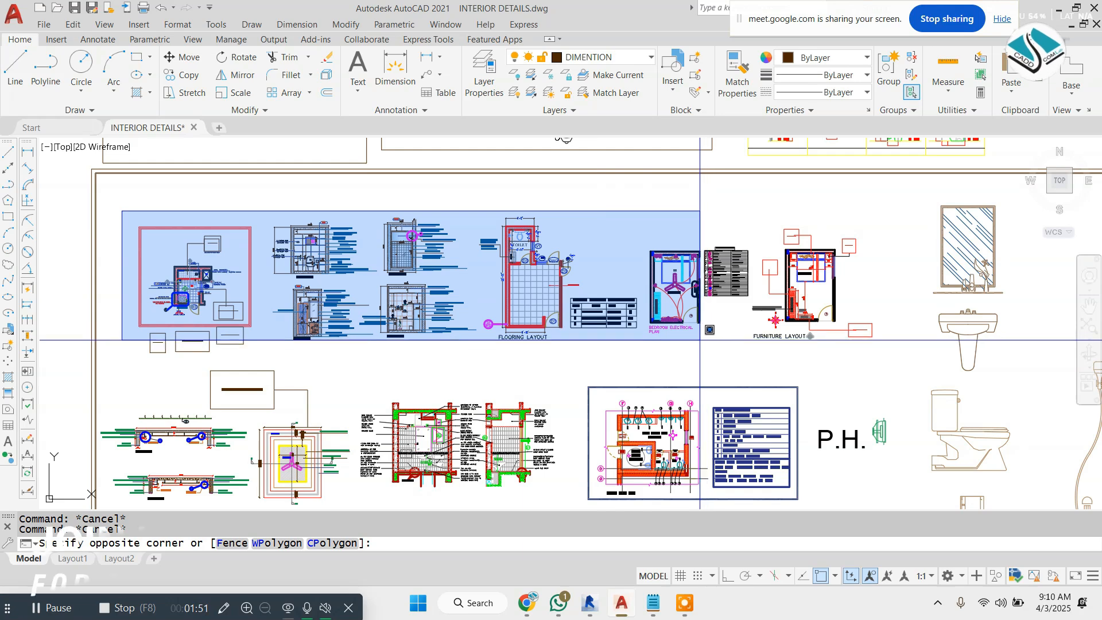
click(911, 360)
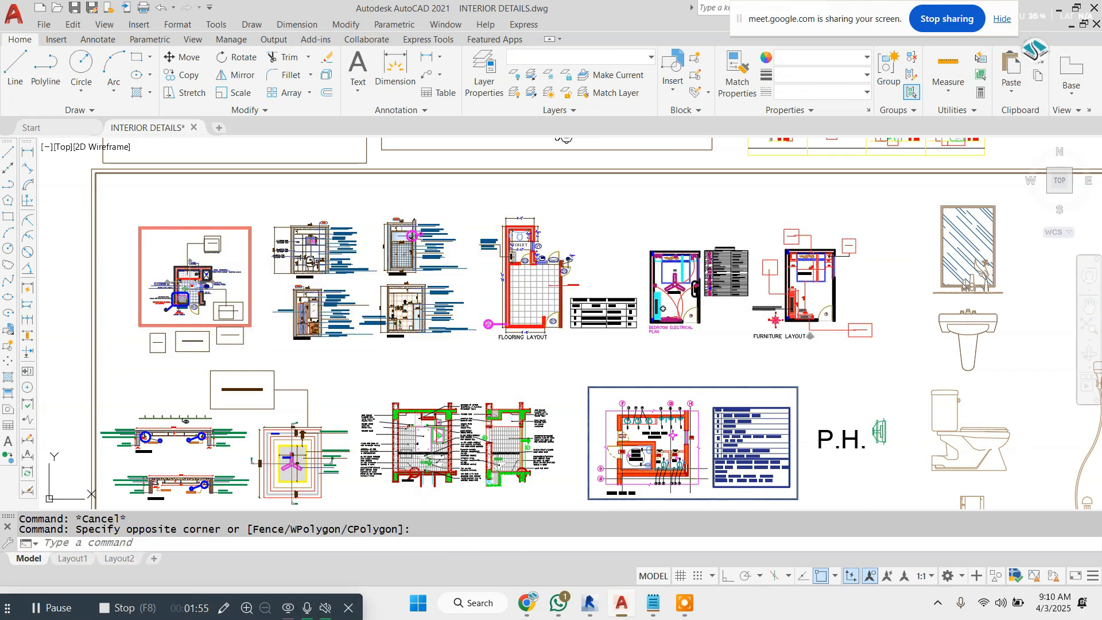
key(ctrl+c)
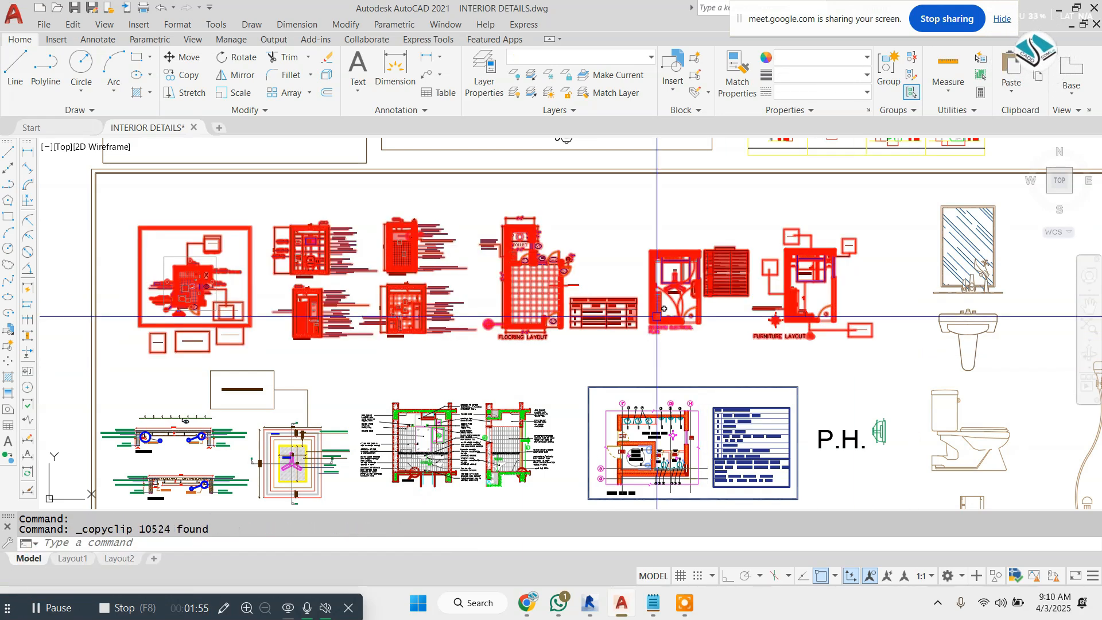
Start a new blank drawing and confirm its drawing units
click(218, 129)
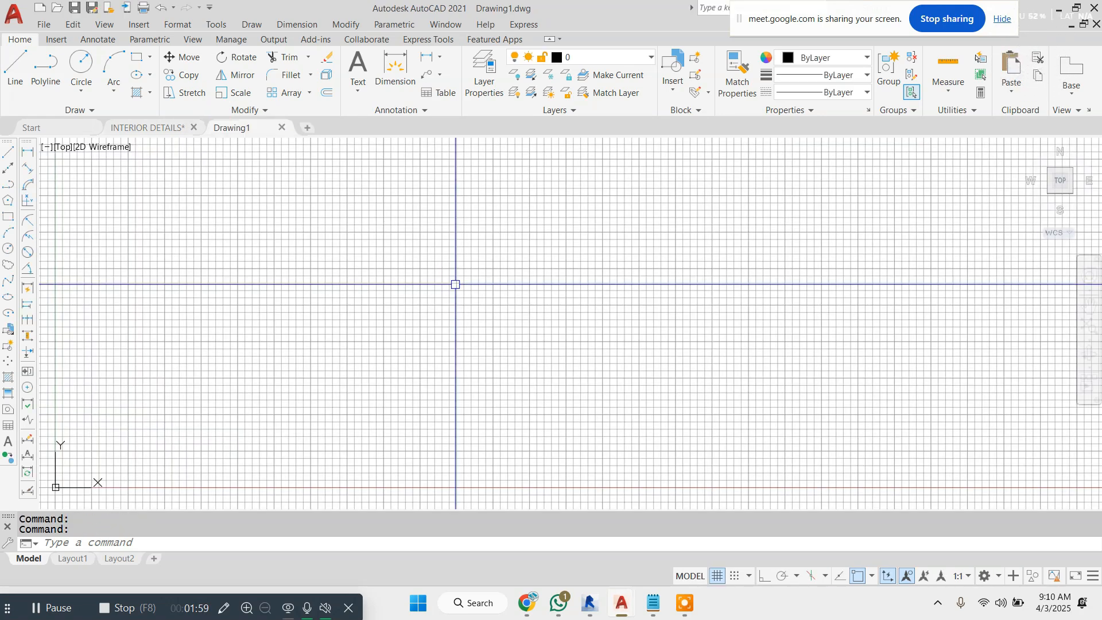
key(Return)
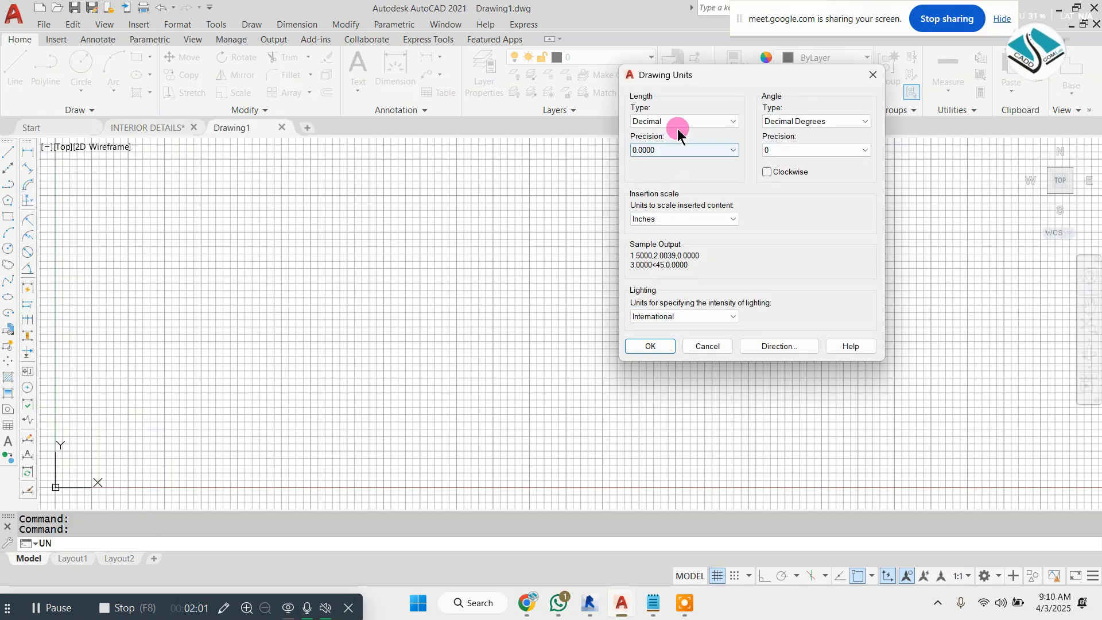
click(651, 346)
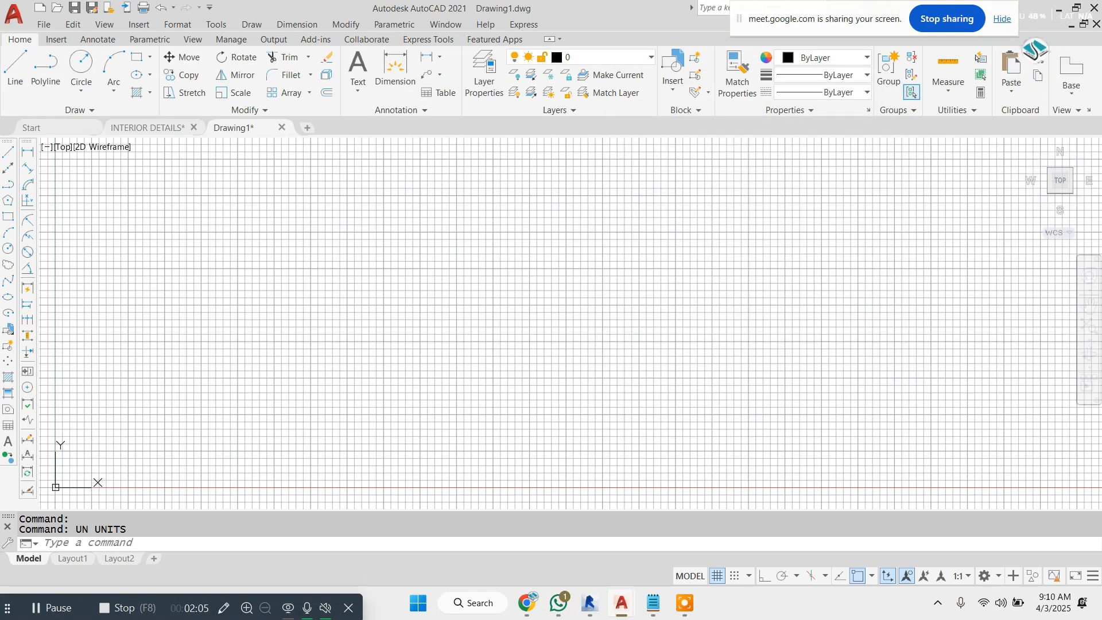
Paste the copied drawings near the origin with the default block attributes, and confirm the lineweight settings
key(ctrl+v)
scroll(400, 346, down, 1)
click(143, 428)
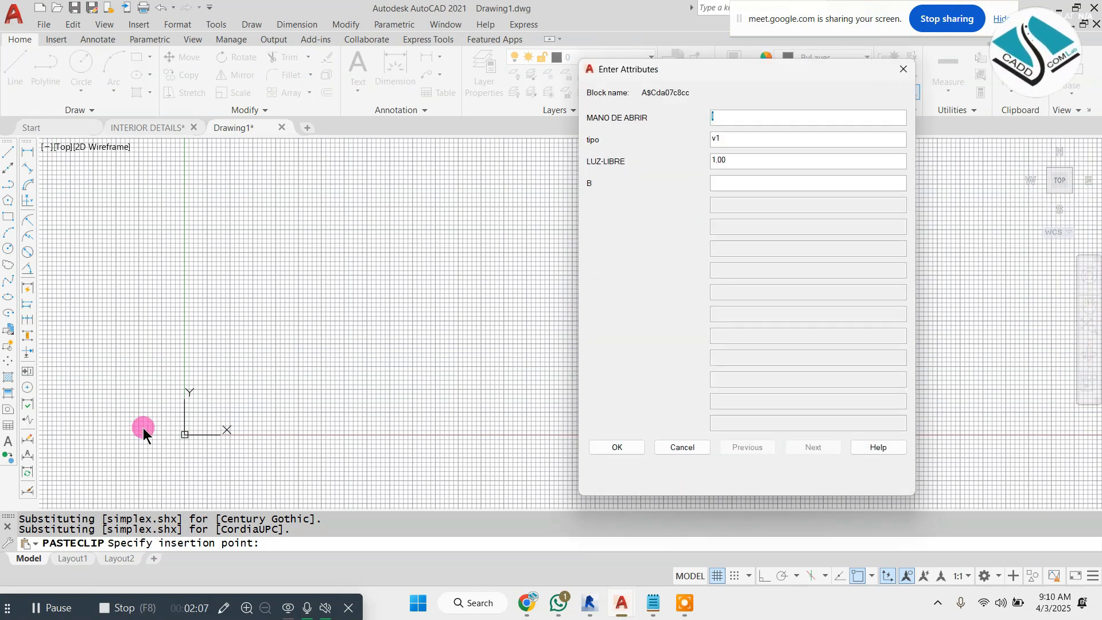
click(609, 448)
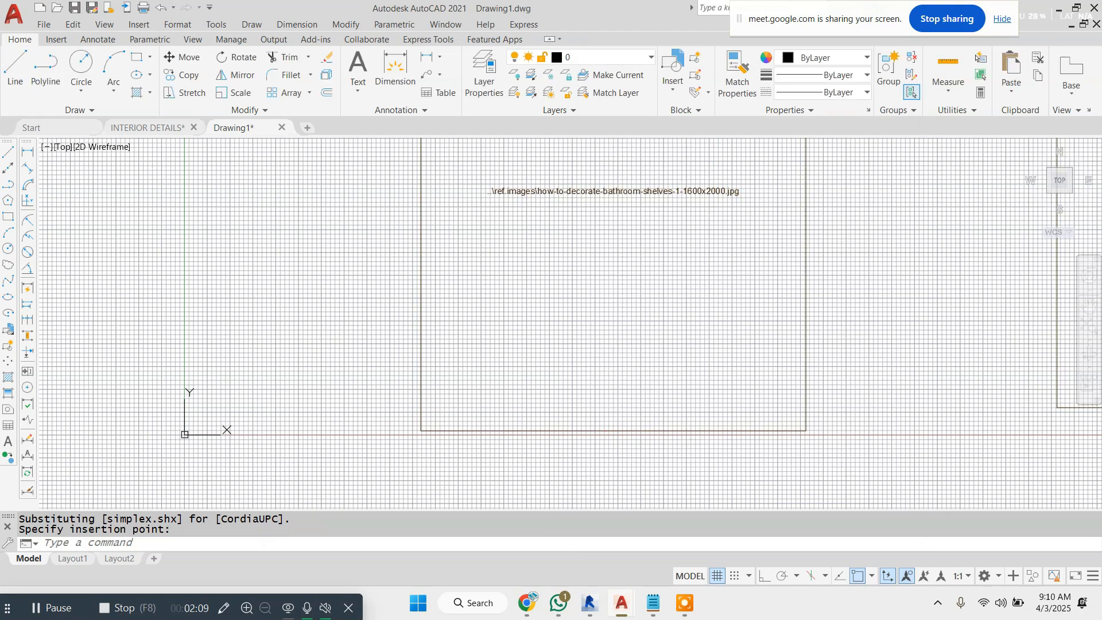
key(Return)
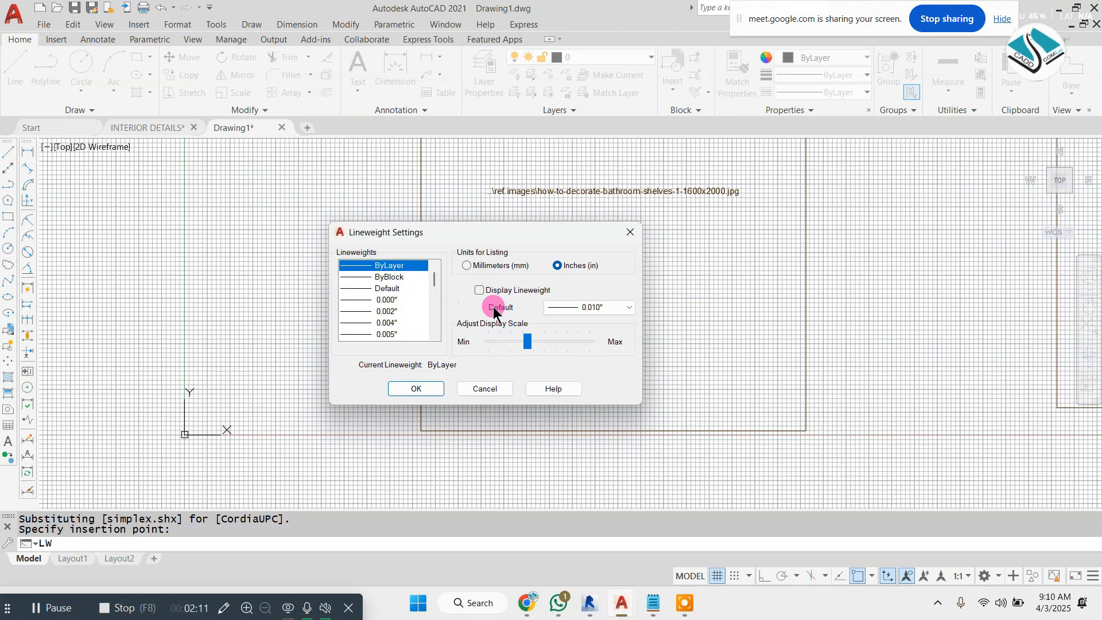
click(422, 387)
Erase the three image frames below the toilet plan's border
scroll(425, 342, down, 5)
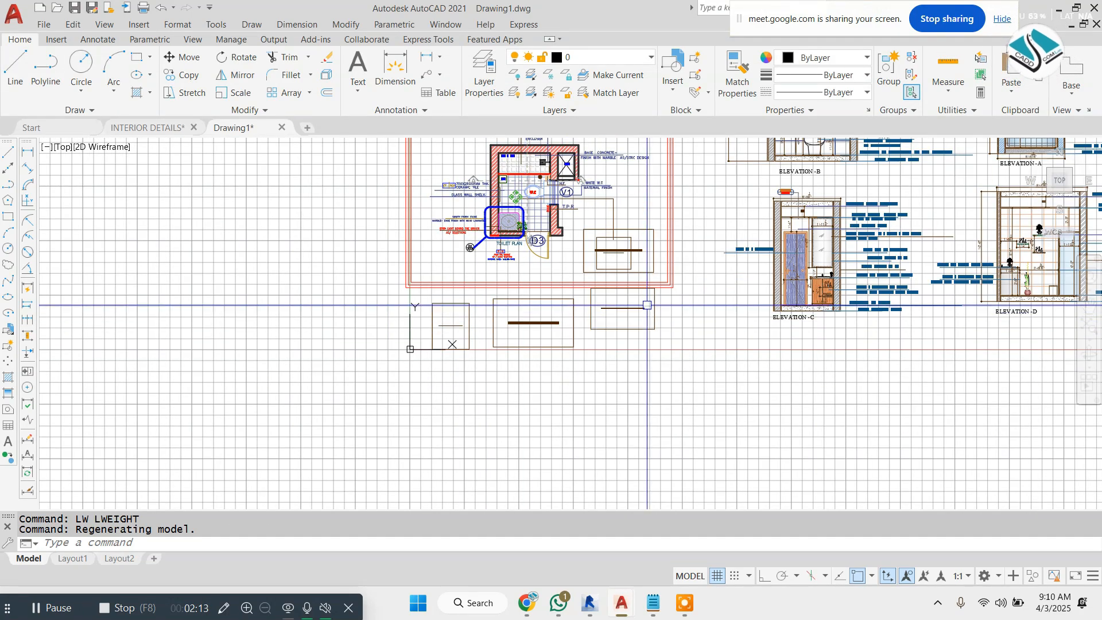
click(686, 318)
click(325, 349)
text(e)
key(Return)
Erase the red double border surrounding the toilet plan
scroll(500, 287, down, 2)
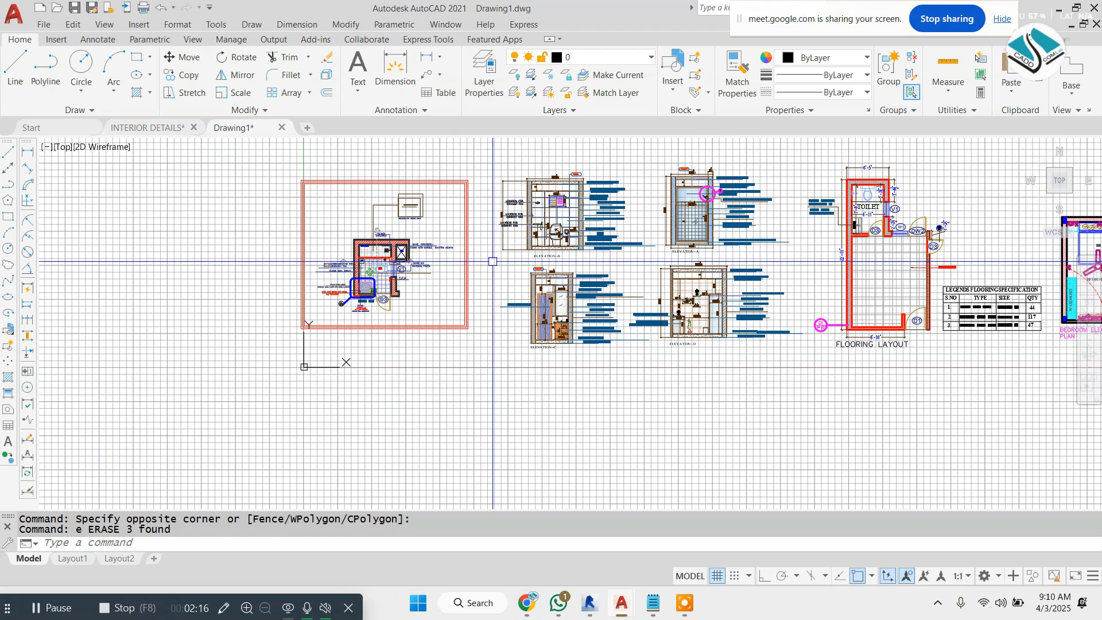
scroll(483, 282, up, 1)
scroll(477, 310, down, 1)
click(478, 328)
click(375, 366)
text(e)
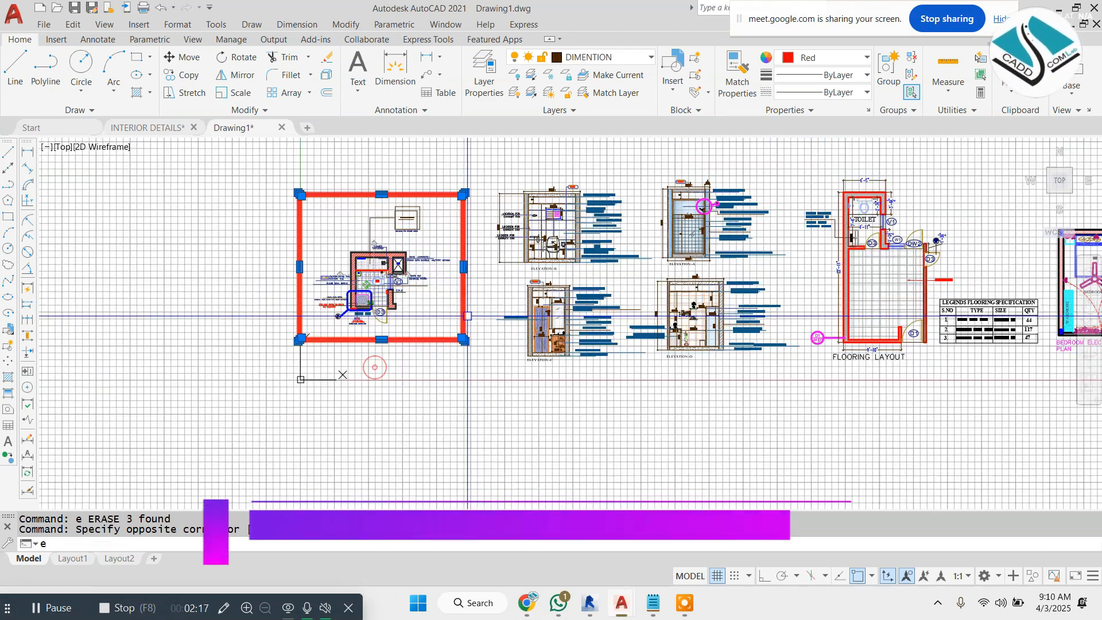
key(Return)
Try to erase the shower reference image frame and its leader above the toilet plan
scroll(465, 315, down, 1)
scroll(344, 271, up, 3)
middle_drag(745, 233, 583, 236)
scroll(613, 198, up, 2)
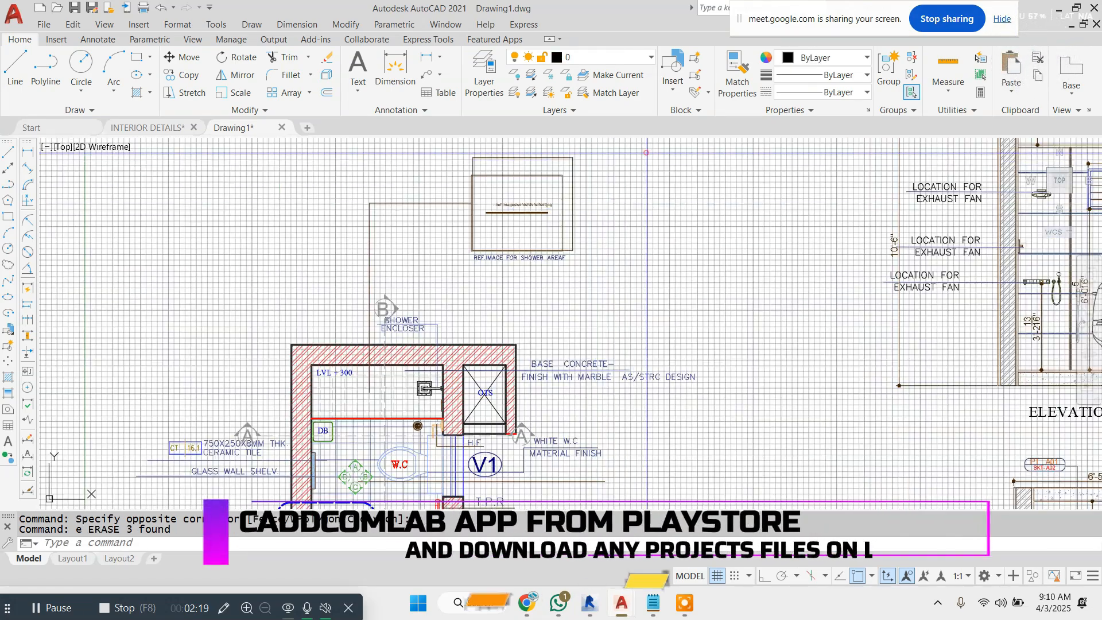
click(599, 189)
click(256, 216)
text(e)
key(Return)
scroll(437, 284, up, 2)
middle_drag(437, 284, 467, 182)
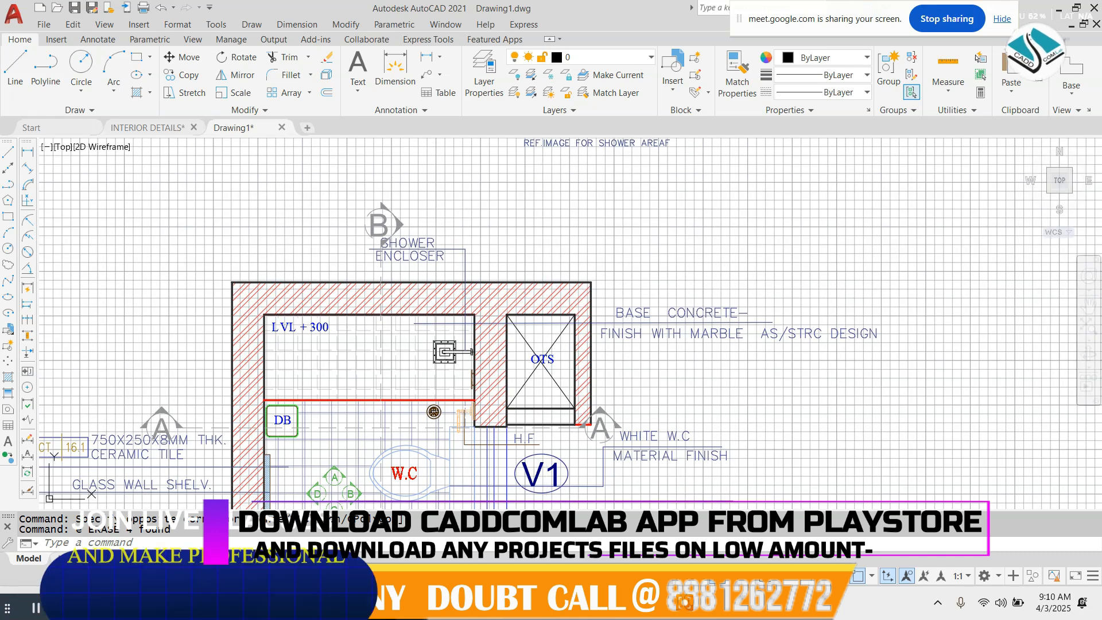
Copy the complete annotated toilet plan to the empty area left of the original
scroll(546, 168, down, 3)
scroll(546, 167, down, 2)
drag(591, 143, 335, 366)
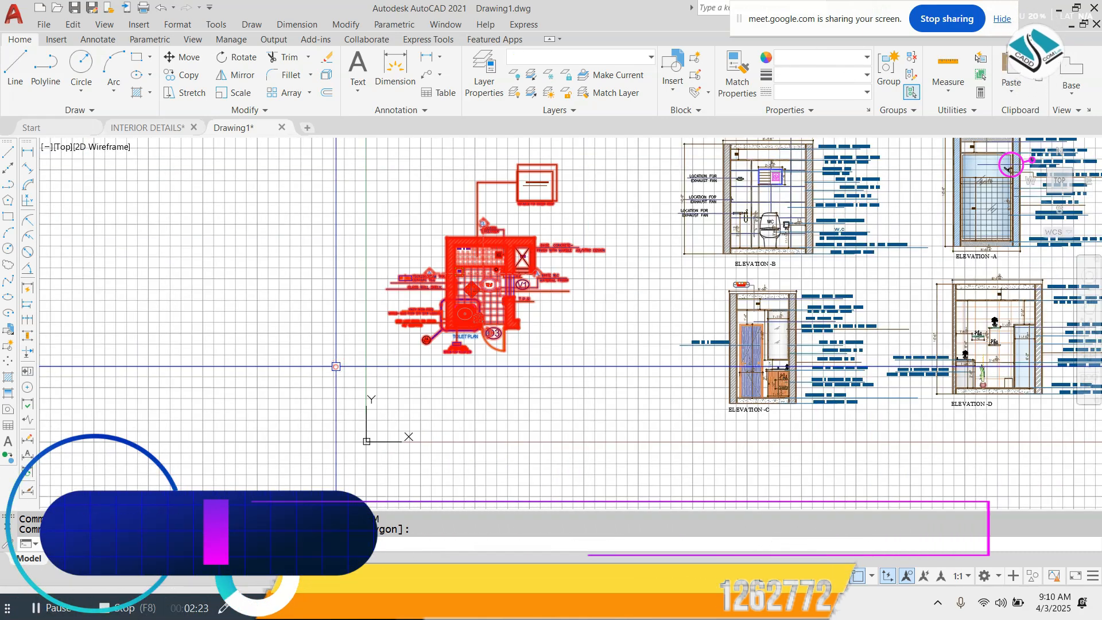
text(co)
key(Return)
click(522, 275)
middle_drag(135, 302, 359, 283)
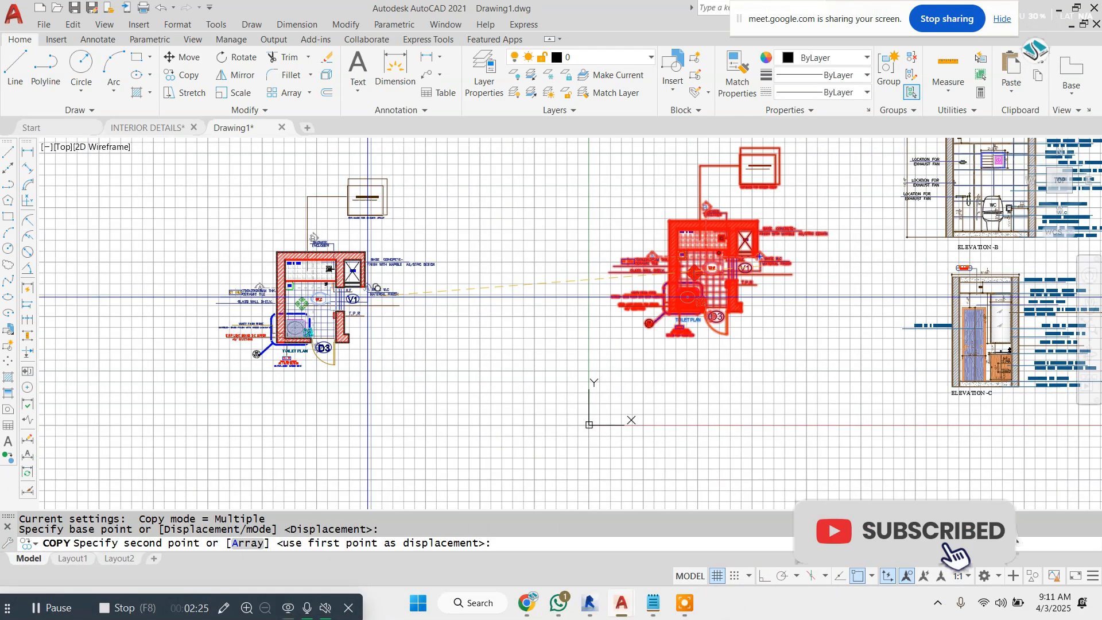
click(350, 286)
key(Escape)
Erase the base concrete and white W.C. material notes on the right of the copied toilet plan
scroll(353, 271, up, 2)
click(472, 221)
click(421, 382)
text(e)
key(Return)
Erase the reference image frame with its leader, the shower encloser label and section marker B above the copied plan
middle_drag(474, 143, 531, 212)
click(554, 168)
click(553, 168)
text(e)
key(Return)
scroll(272, 312, up, 3)
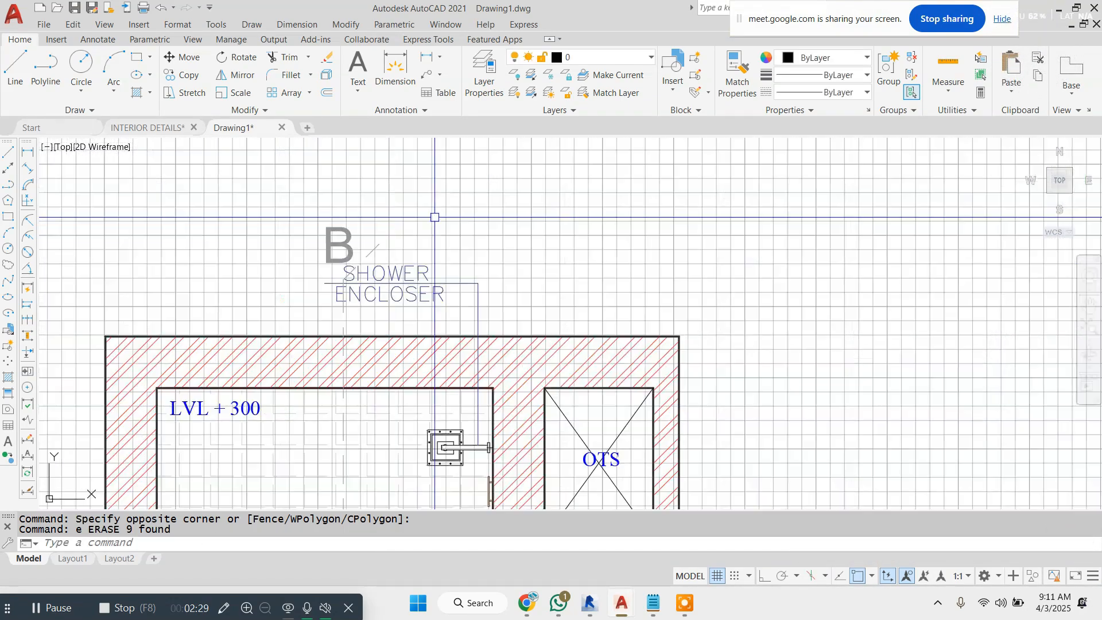
text(e)
key(Return)
Erase the ceramic tile and glass wall shelf notes on the left of the copied plan
scroll(324, 283, down, 3)
scroll(349, 221, up, 2)
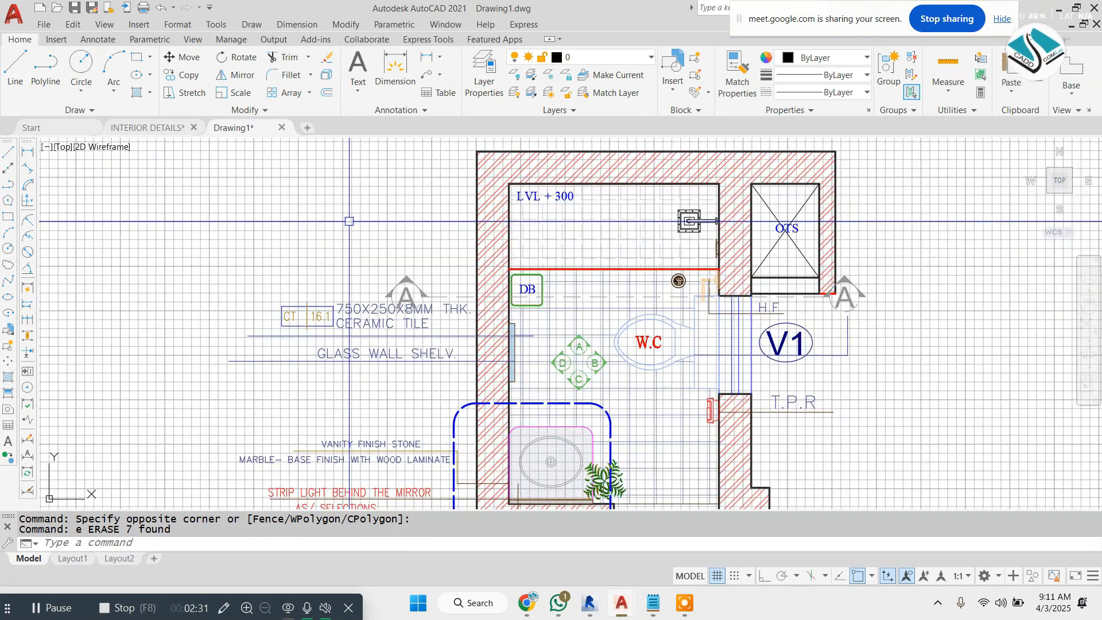
click(350, 393)
text(e)
key(Return)
Erase the vanity finish and strip light notes together with the dashed blue outline around the vanity
middle_drag(338, 404, 347, 184)
scroll(459, 195, up, 2)
click(477, 173)
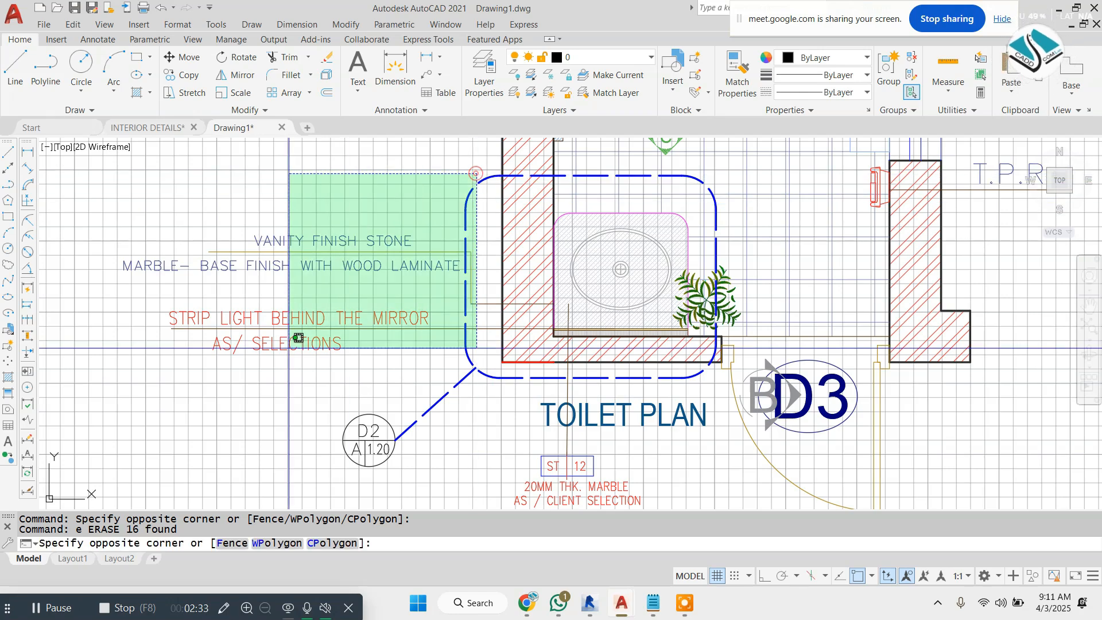
click(262, 366)
text(e)
key(Return)
Erase the D2 detail callout bubble and its dashed leader near the vanity corner
click(445, 346)
click(380, 446)
text(e)
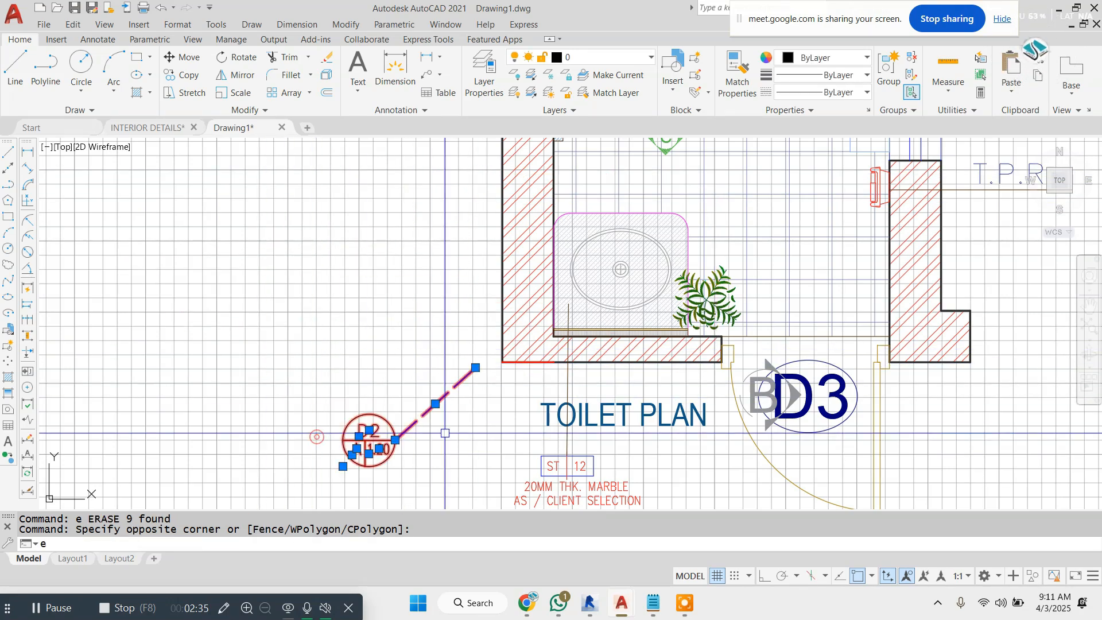
key(Return)
Erase the 20MM THK. marble material note below the TOILET PLAN title
middle_drag(639, 434, 589, 357)
click(647, 399)
click(372, 490)
text(e)
key(Return)
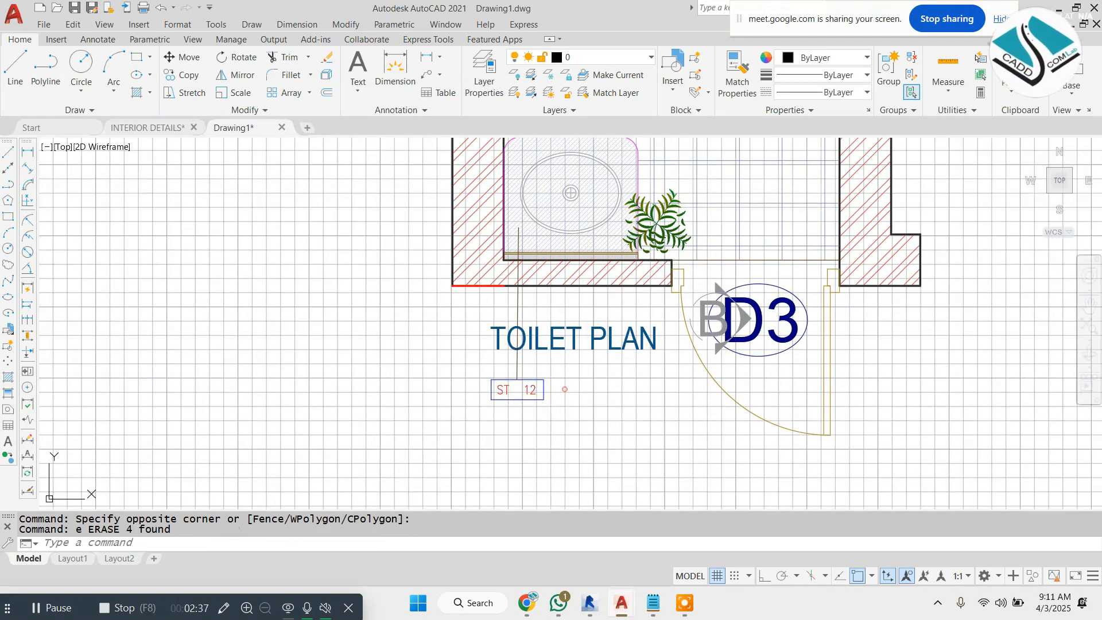
Erase the ST 12 material tag and its leftover leader line below the vanity
click(563, 388)
click(477, 415)
text(e)
key(Return)
scroll(576, 380, up, 2)
click(565, 384)
click(464, 374)
text(e)
key(Return)
scroll(499, 394, down, 2)
scroll(815, 338, up, 4)
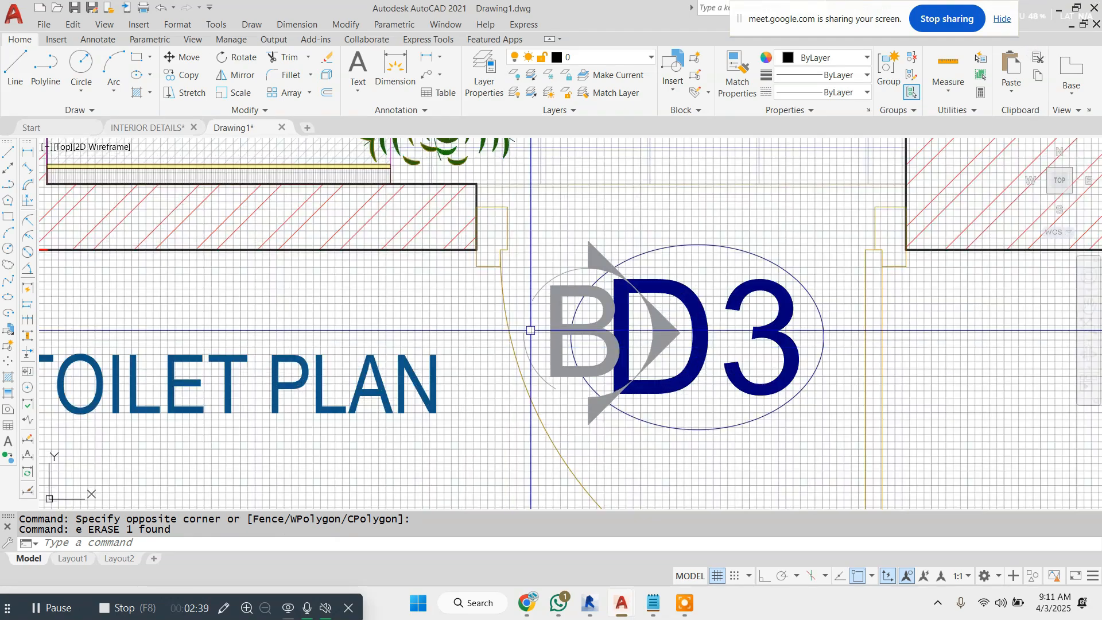
Erase the grey B elevation marker overlapping the D3 door tag, including its letter
click(601, 218)
click(531, 396)
text(e)
key(Return)
scroll(551, 287, down, 2)
scroll(518, 263, up, 3)
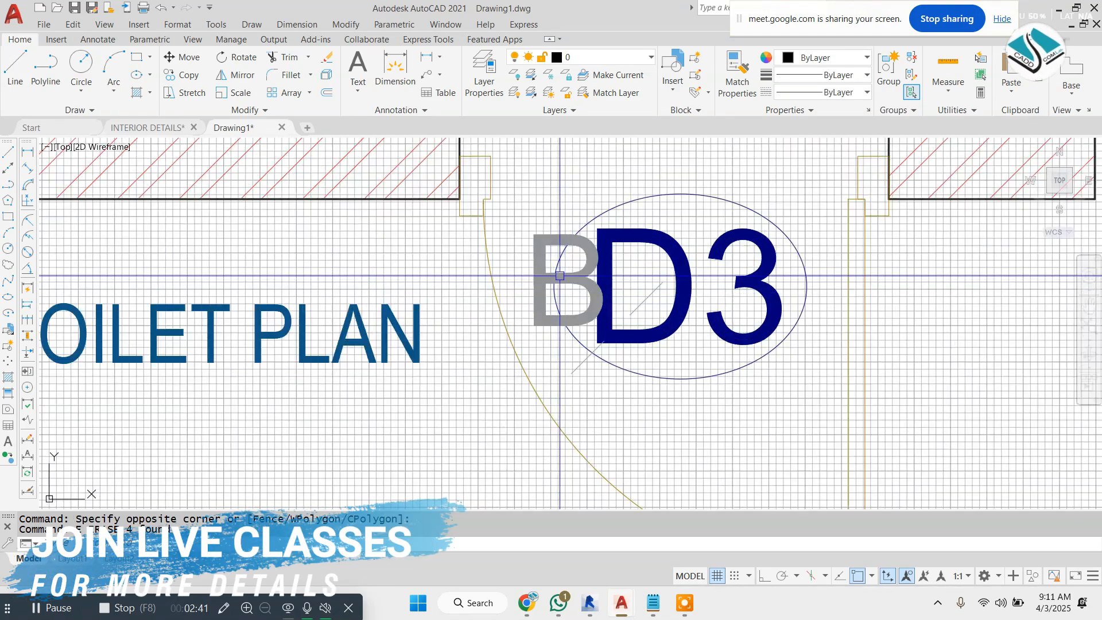
click(518, 263)
text(e)
key(Return)
scroll(519, 263, down, 2)
scroll(541, 347, up, 4)
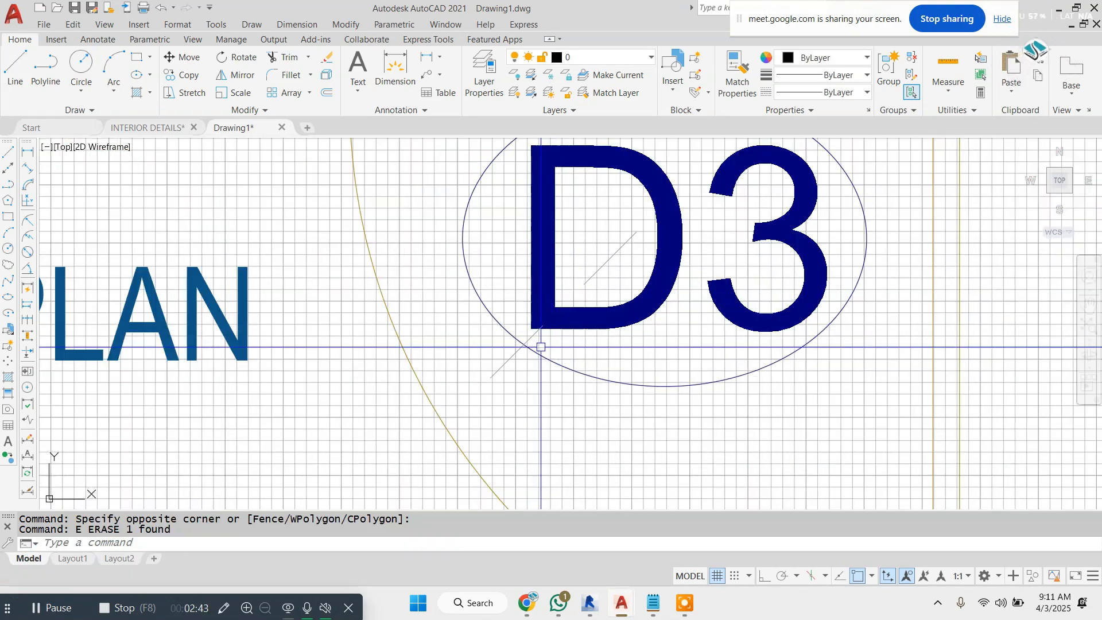
Erase the leftover diagonal line crossing the D3 door tag
click(497, 370)
text(e)
key(Return)
scroll(526, 350, down, 3)
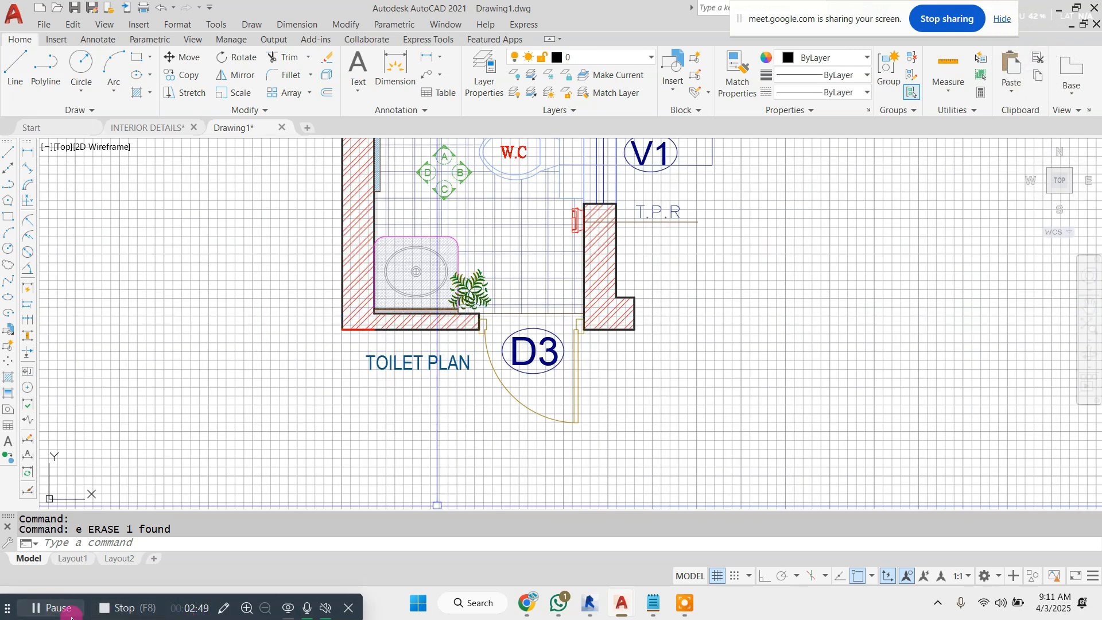
Erase the plant beside the vanity together with the floor tile grid
scroll(545, 334, down, 2)
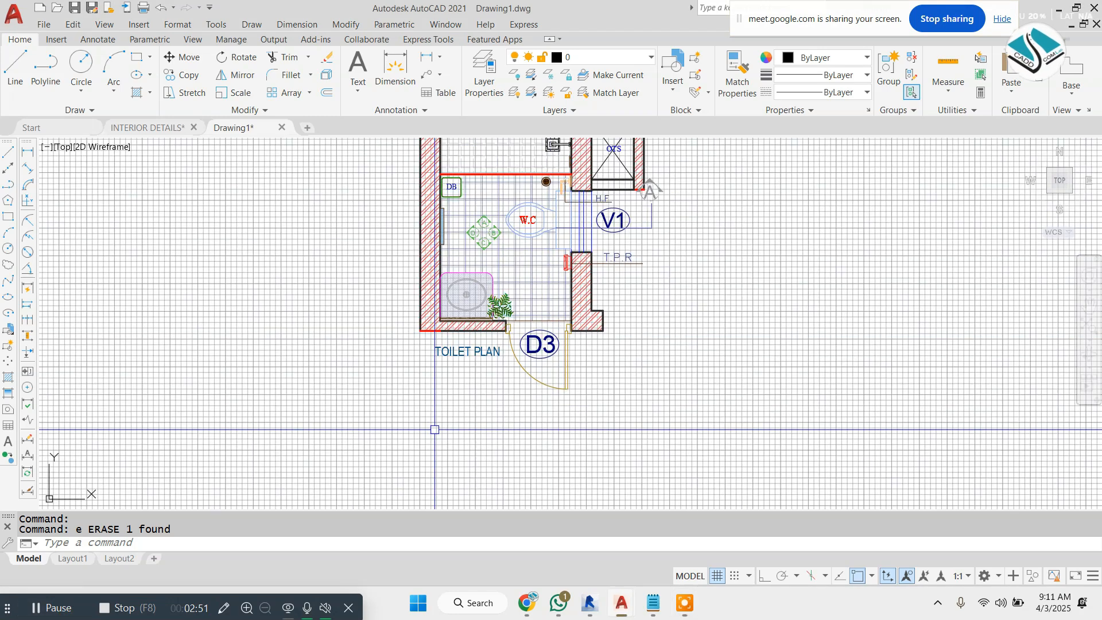
scroll(471, 321, up, 5)
scroll(735, 181, up, 3)
click(695, 209)
click(506, 328)
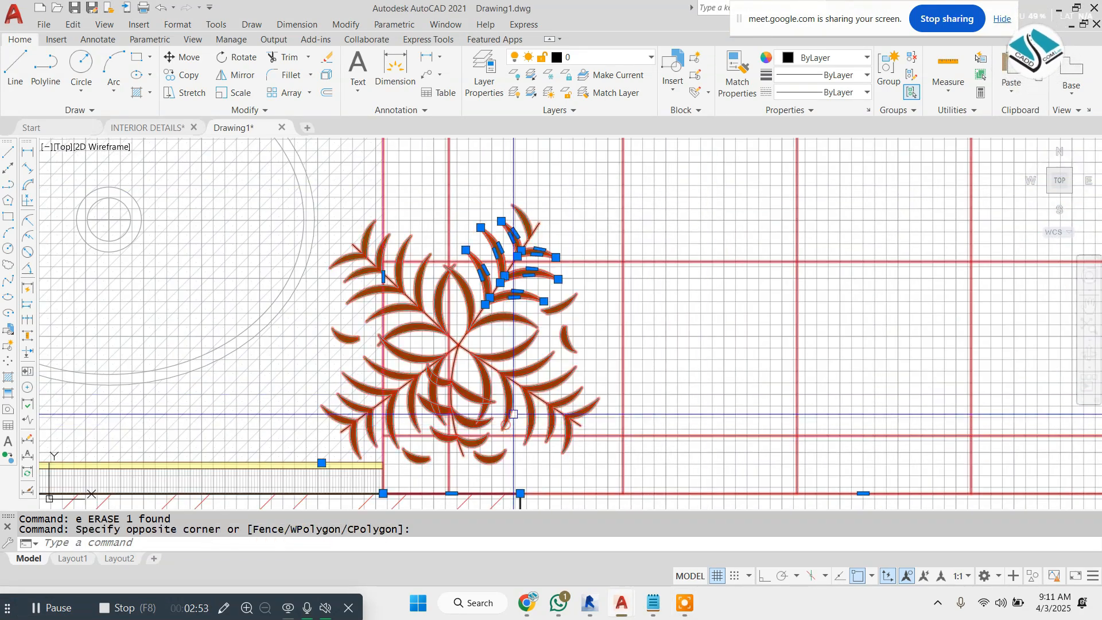
text(e)
key(Return)
Erase the hatch on the vanity counter and the leftover plant leaves next to it
scroll(416, 319, down, 2)
click(328, 236)
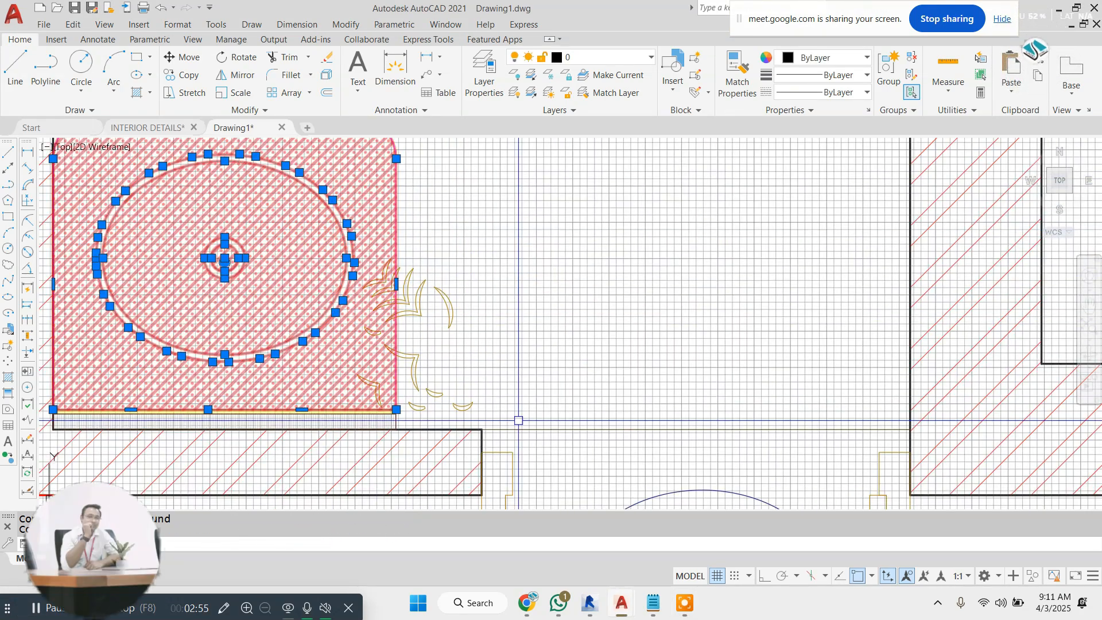
key(Delete)
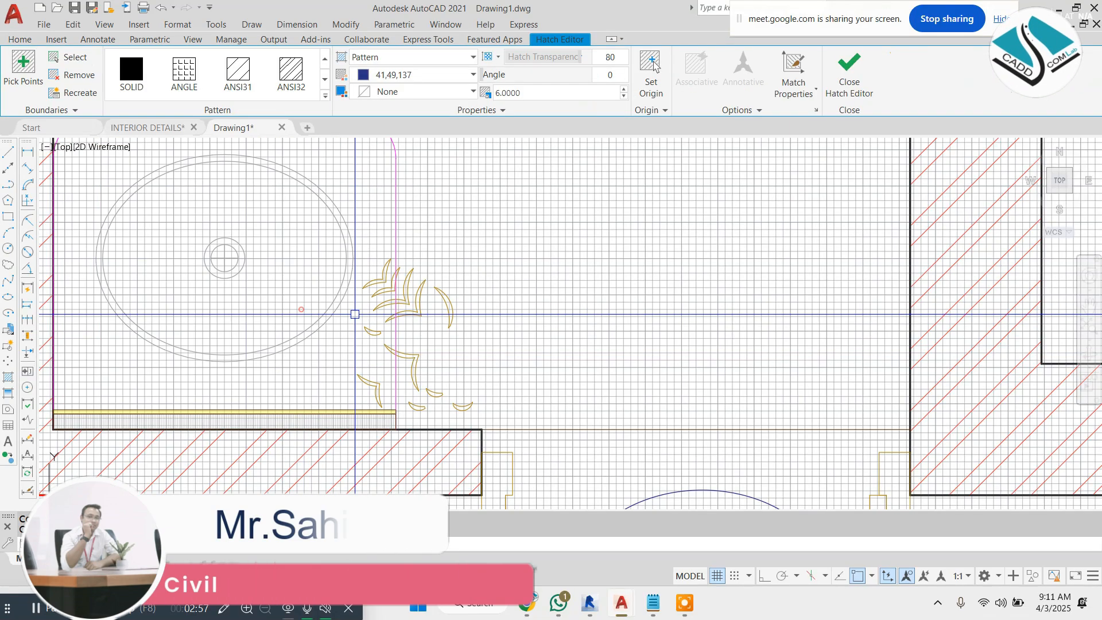
click(327, 257)
click(506, 429)
key(Delete)
scroll(462, 396, down, 5)
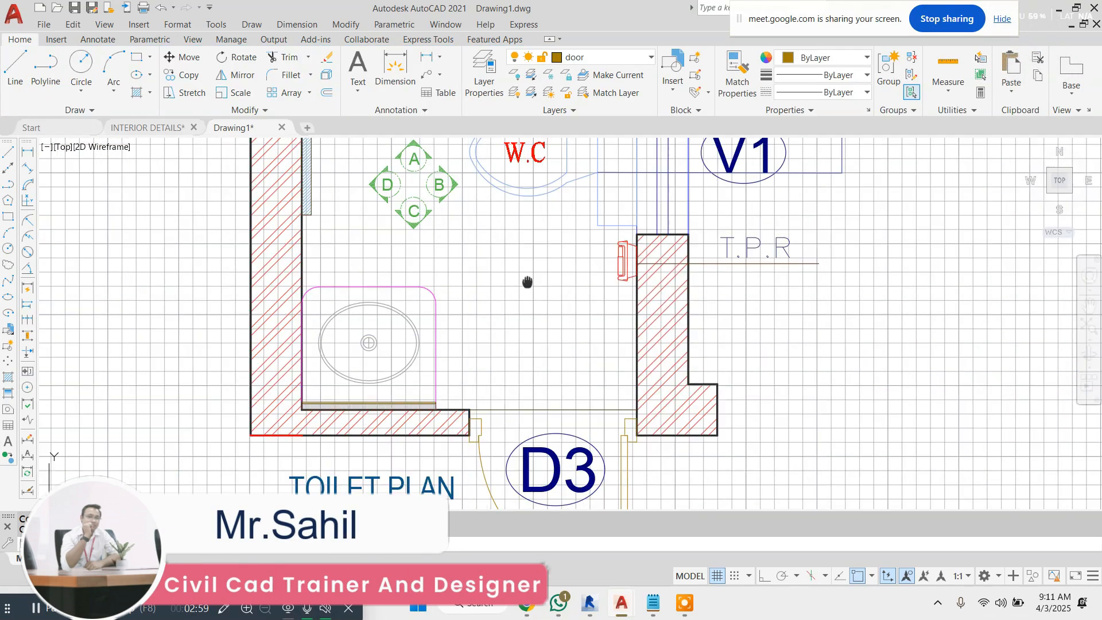
Erase the green A-B-C-D interior elevation symbol on the toilet floor next to the W.C
middle_drag(526, 283, 475, 391)
scroll(409, 254, up, 2)
click(405, 229)
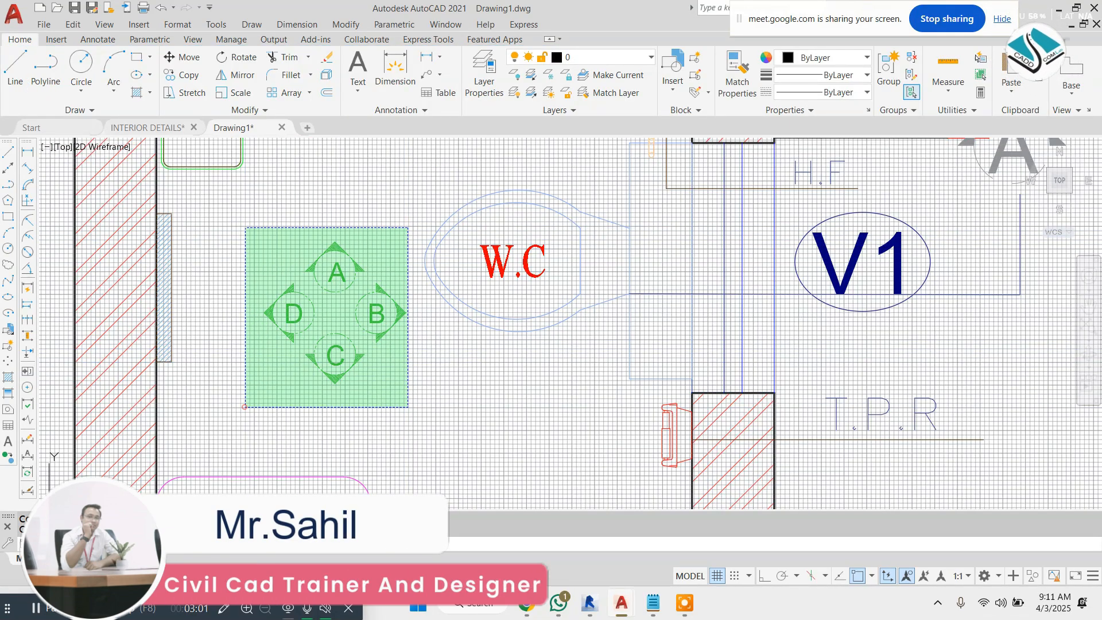
click(246, 365)
key(Delete)
Erase the grey A elevation marker outside the wall near the V1 window tag
scroll(550, 388, down, 1)
middle_drag(701, 374, 578, 423)
scroll(792, 246, up, 1)
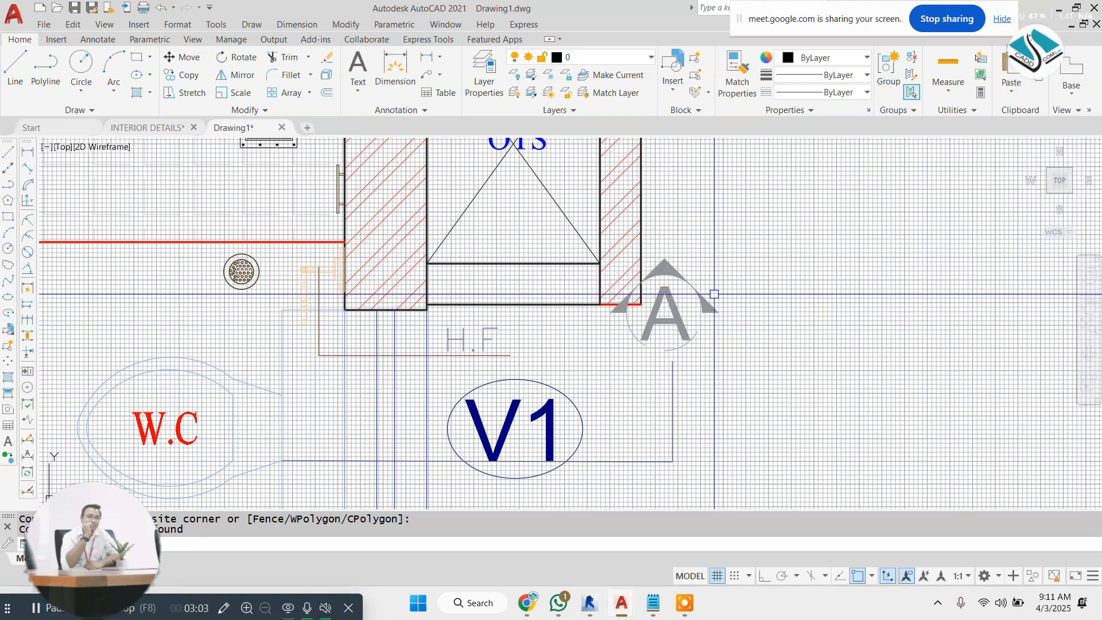
click(714, 293)
click(660, 344)
key(Delete)
scroll(500, 321, down, 6)
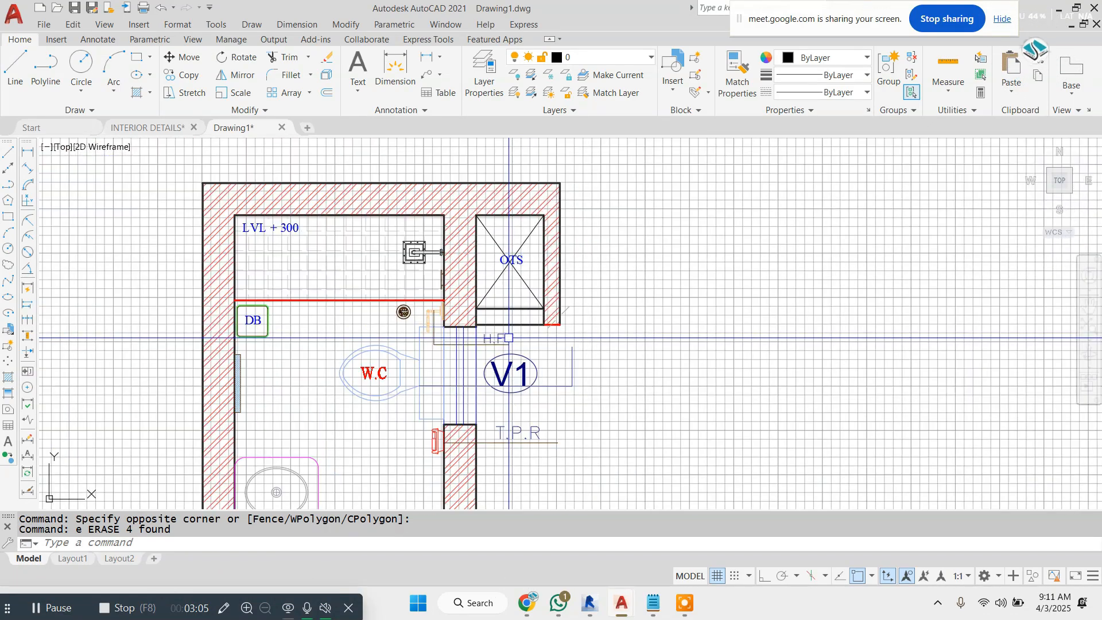
Start a Write Block and select the whole stripped toilet plan as its source objects
scroll(502, 327, up, 2)
scroll(501, 335, down, 2)
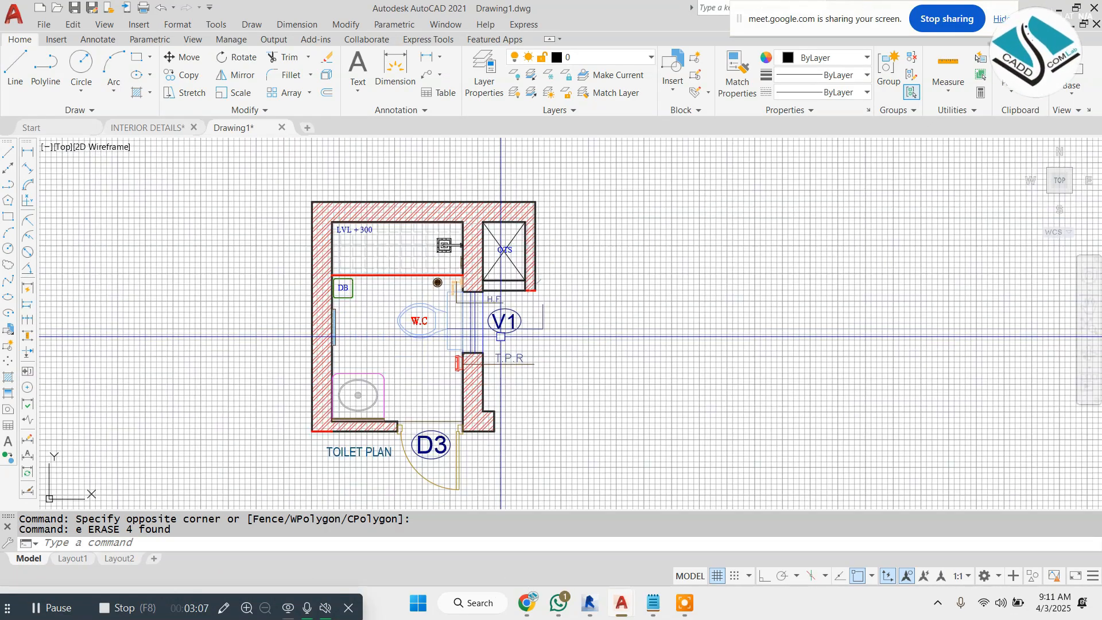
key(Return)
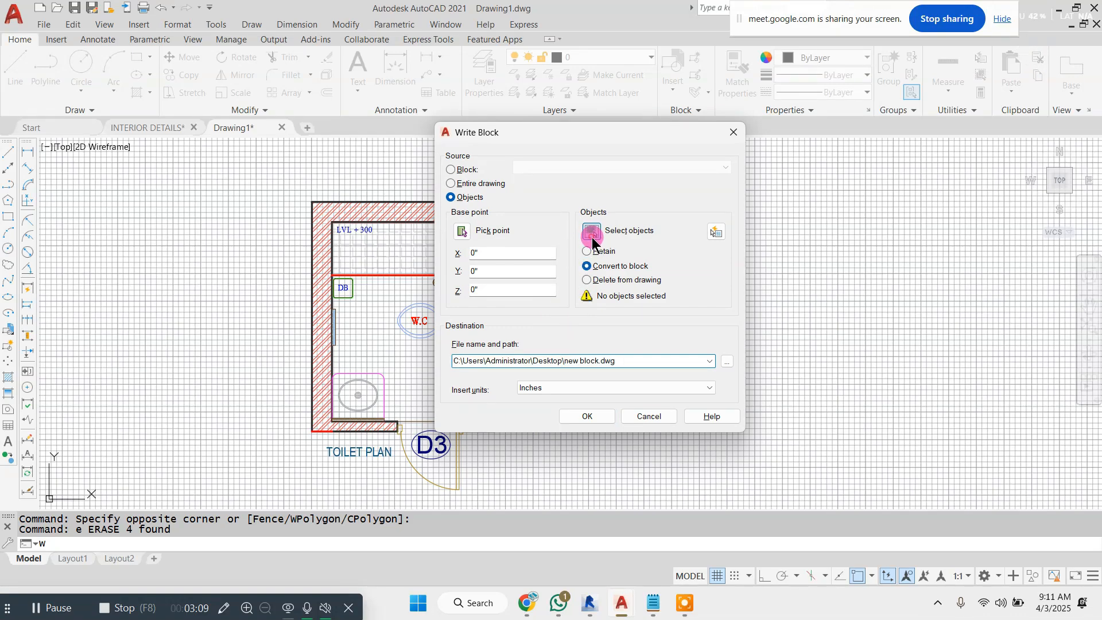
click(591, 233)
click(251, 181)
scroll(643, 357, down, 2)
click(664, 401)
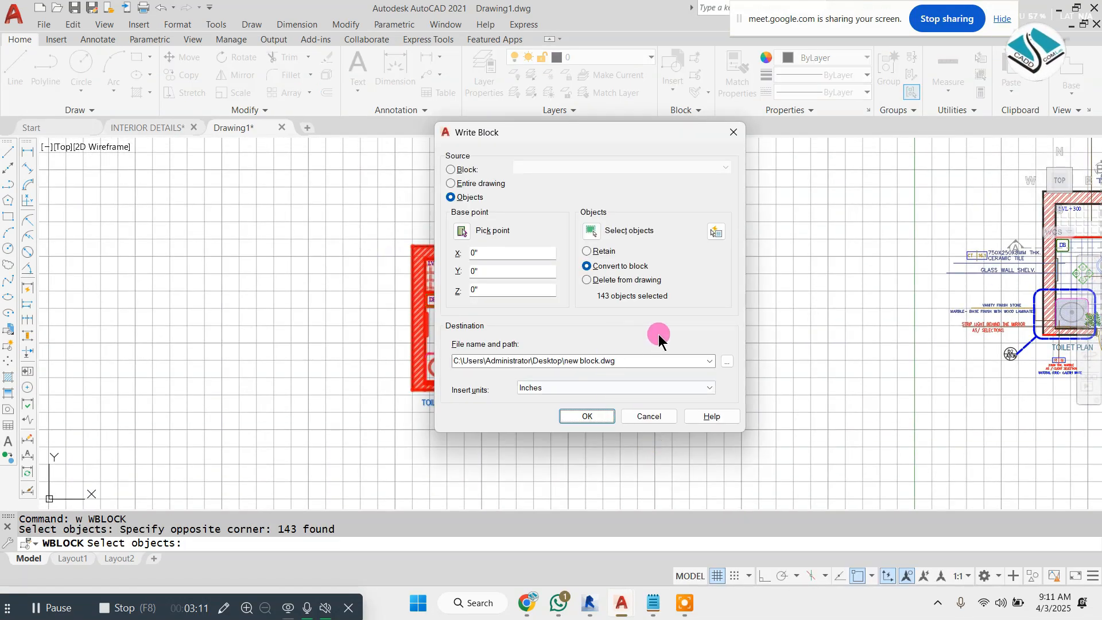
Set the block's destination to a drawing named toilet on the Desktop and write it out
click(726, 360)
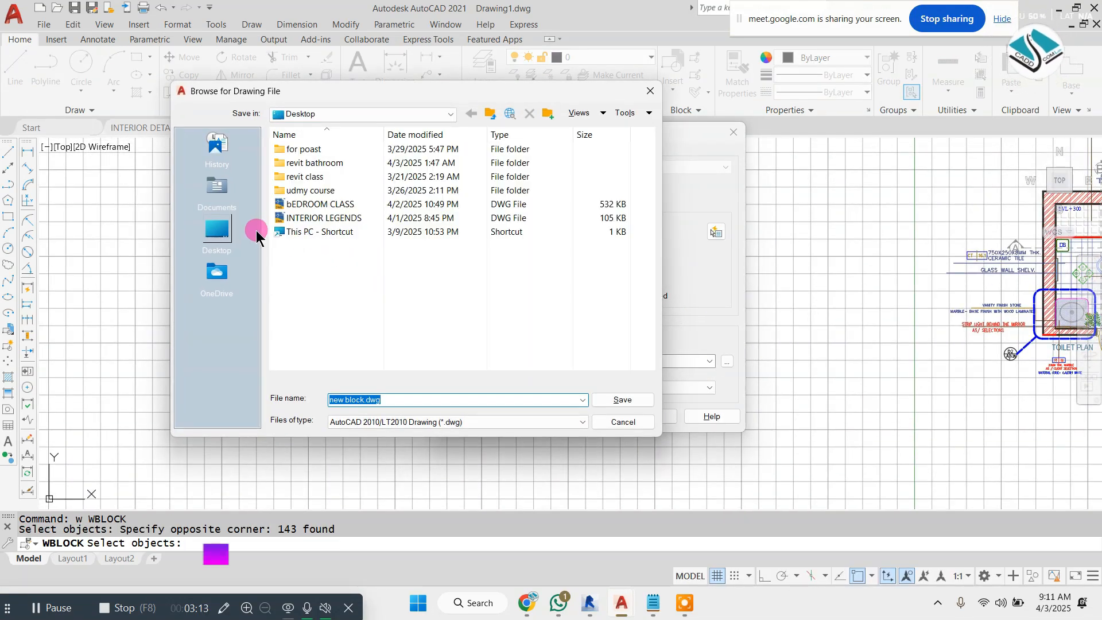
click(254, 230)
click(404, 396)
text(toi)
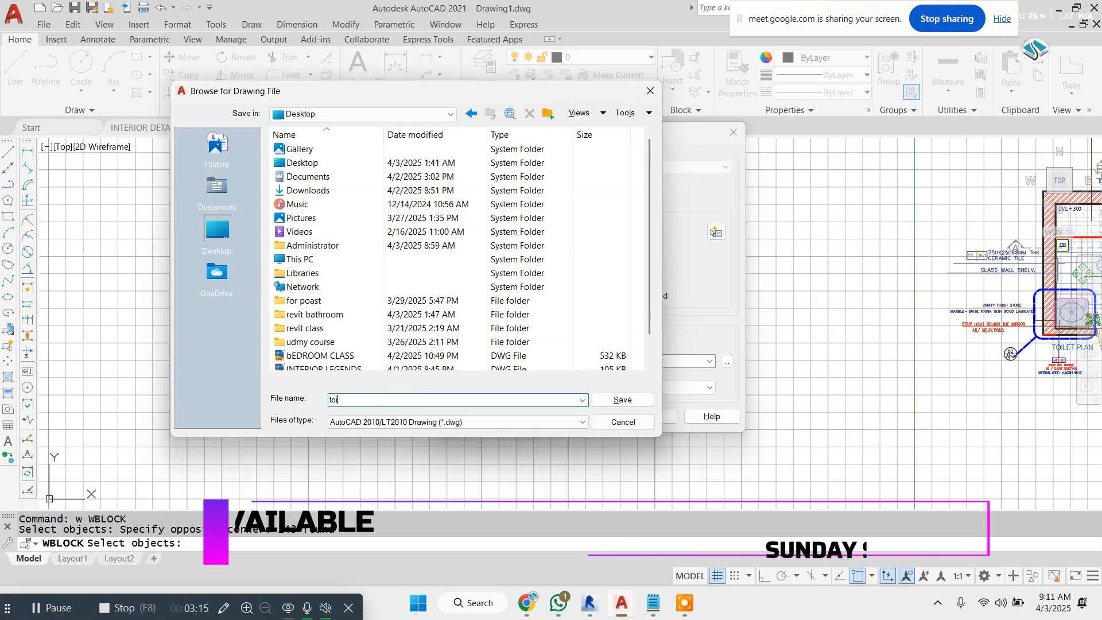
text(let)
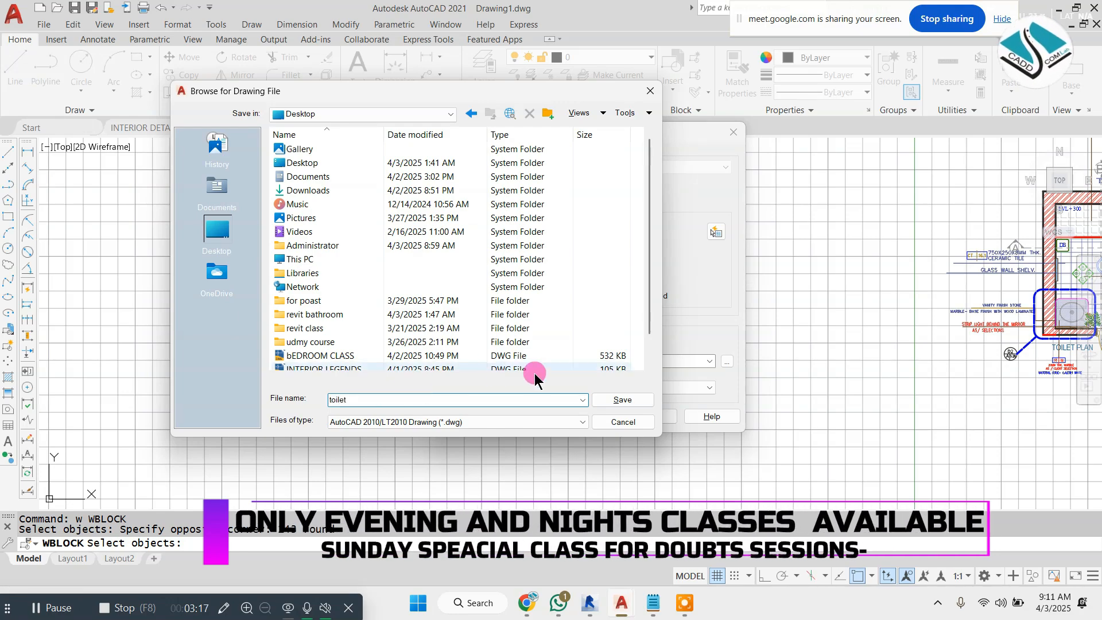
click(622, 399)
click(579, 414)
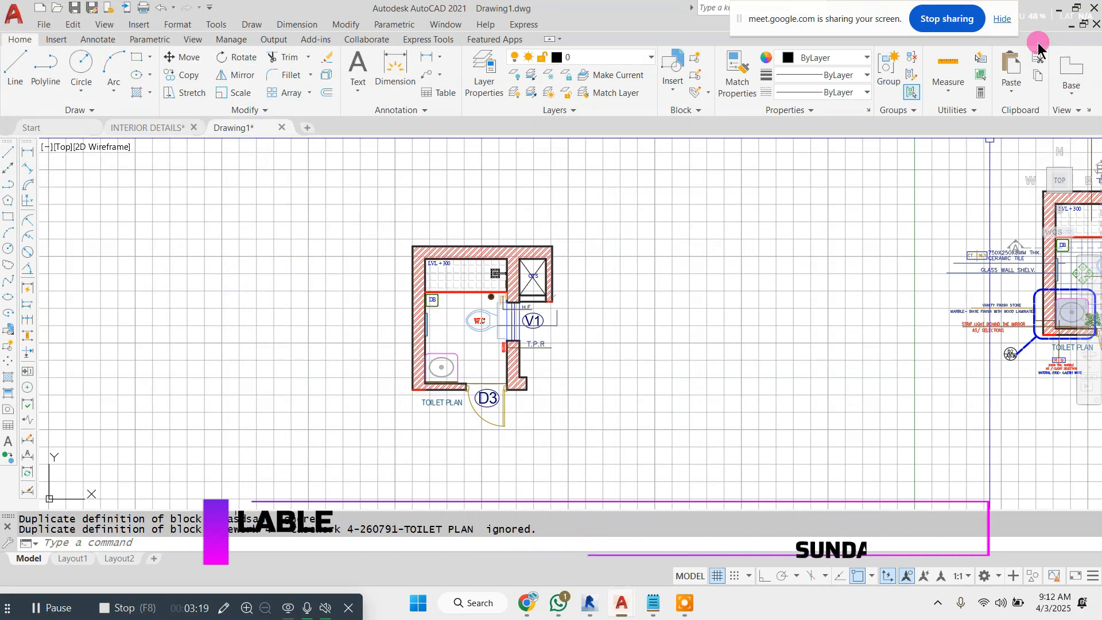
Switch to the Revit project and open the South elevation view
click(1059, 10)
click(655, 360)
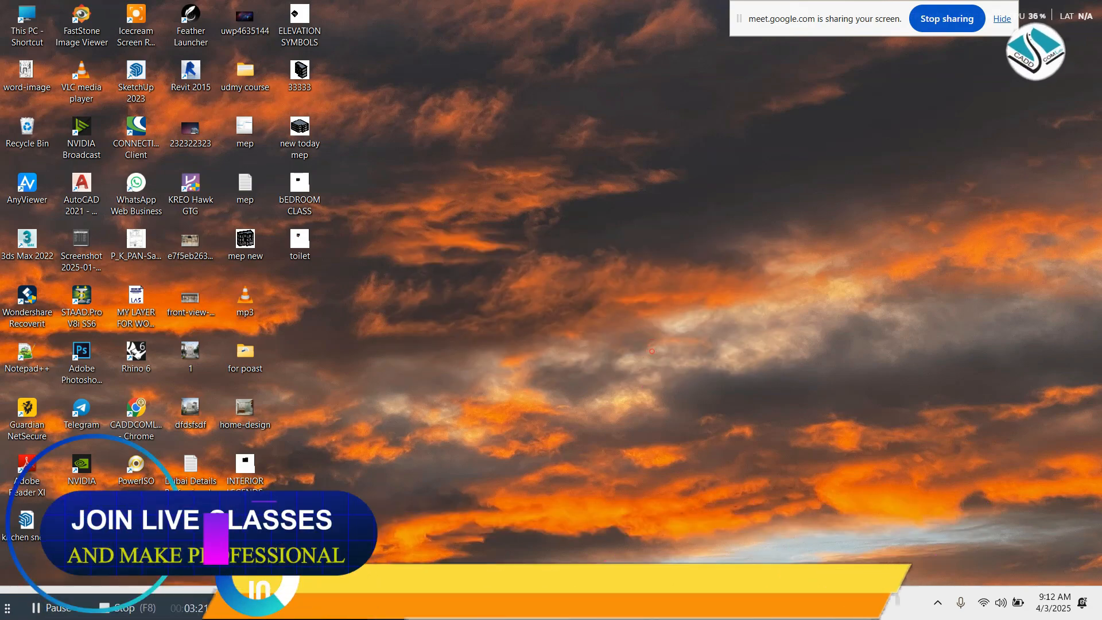
key(alt+Tab)
middle_drag(575, 254, 481, 264)
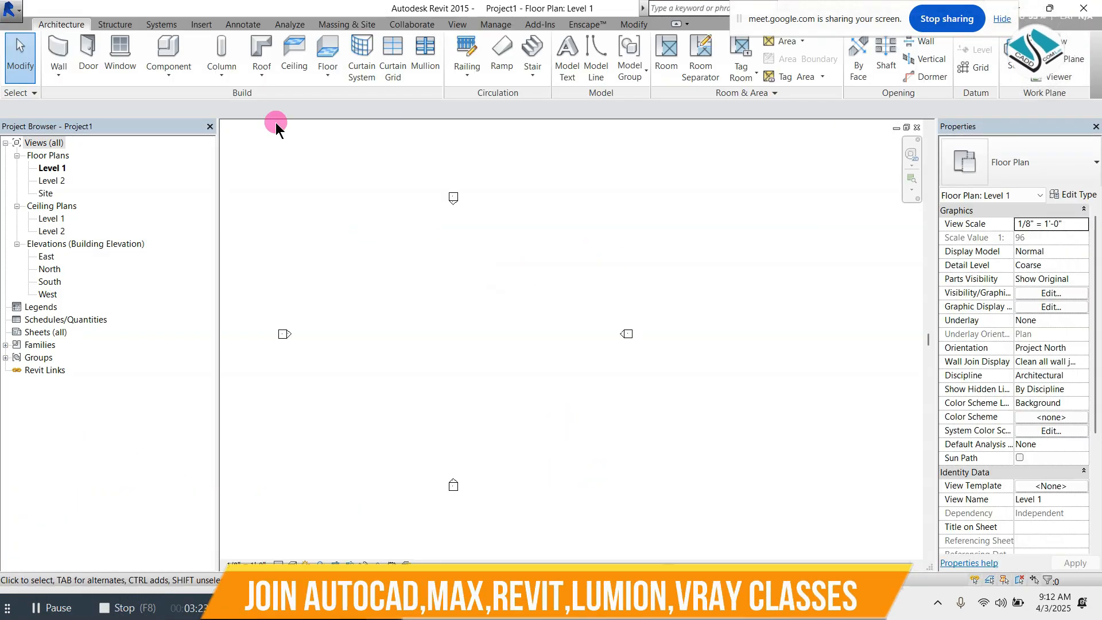
double_click(48, 282)
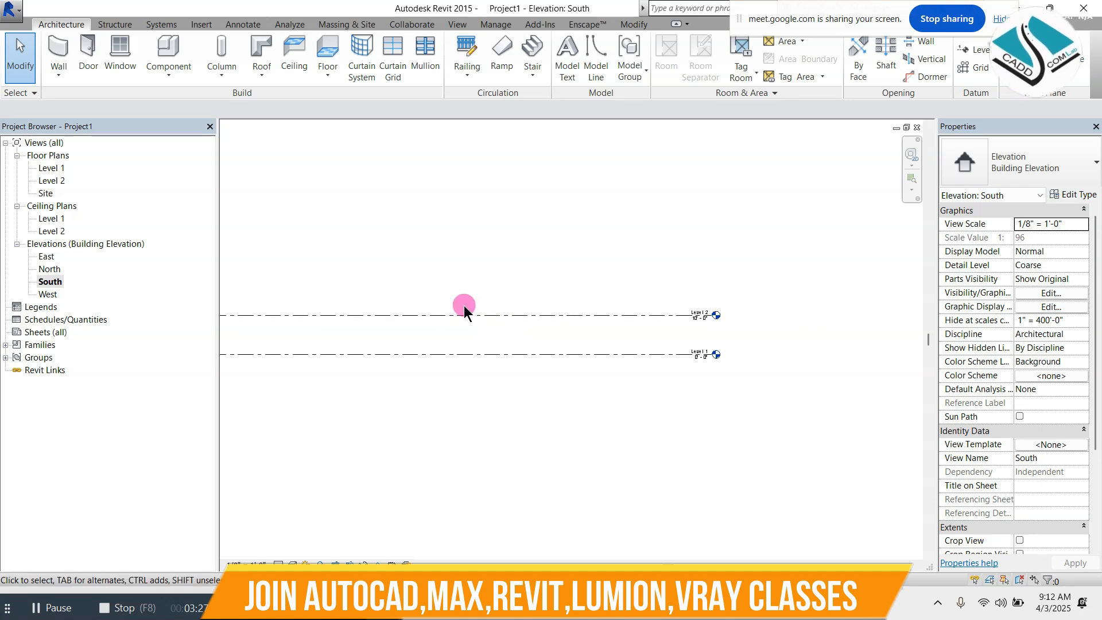
Rename Level 1 as Floor finish and rename its corresponding views as well
scroll(696, 353, up, 8)
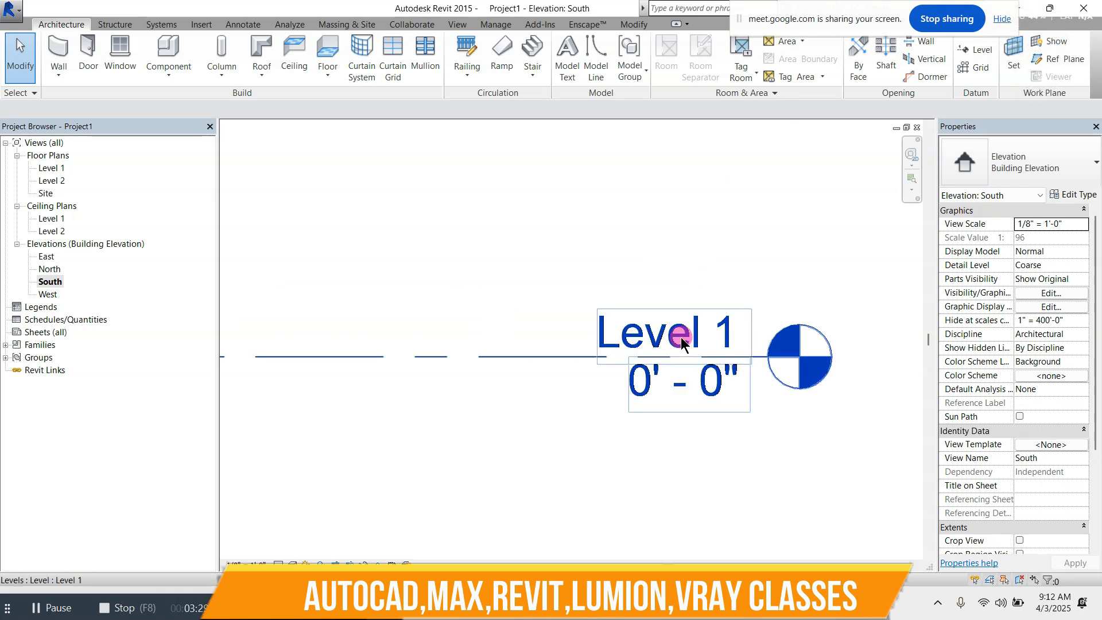
click(681, 337)
click(681, 326)
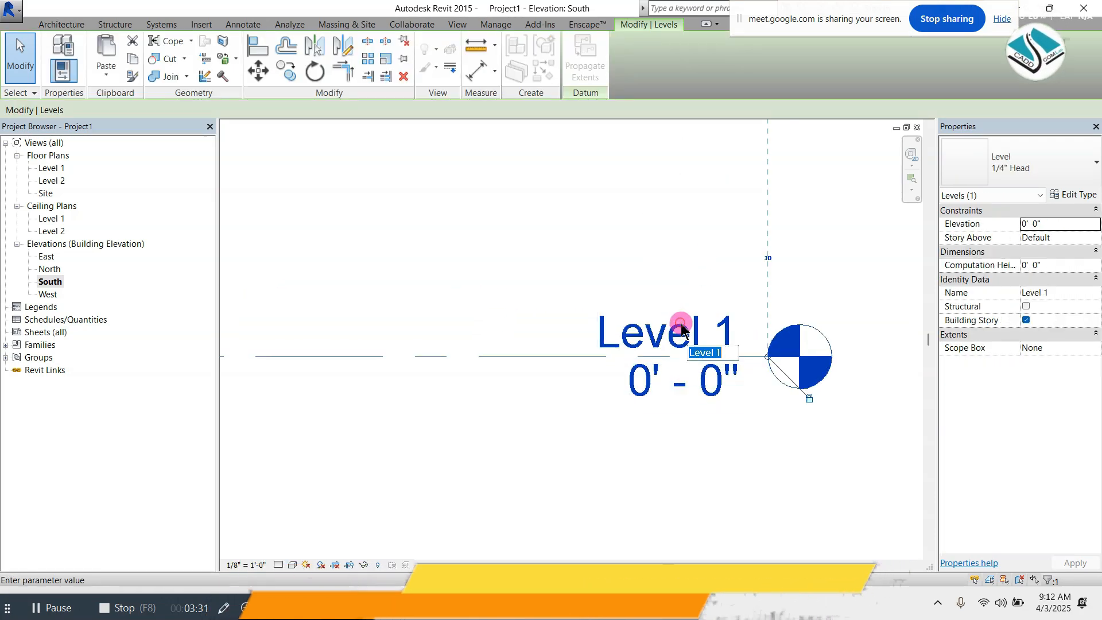
text(Flo)
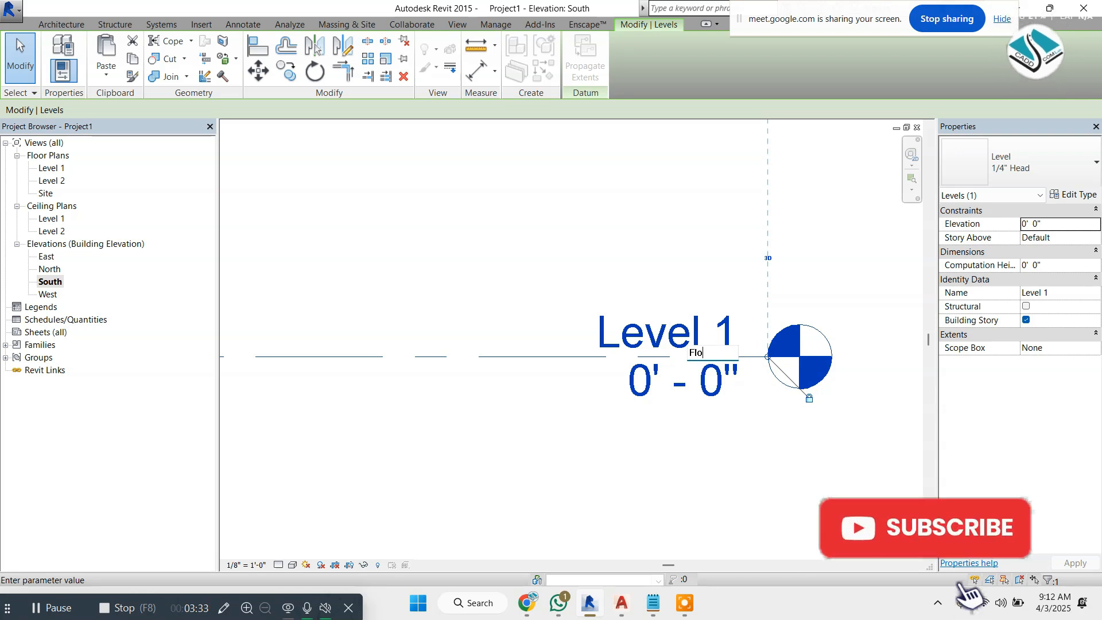
text(or f)
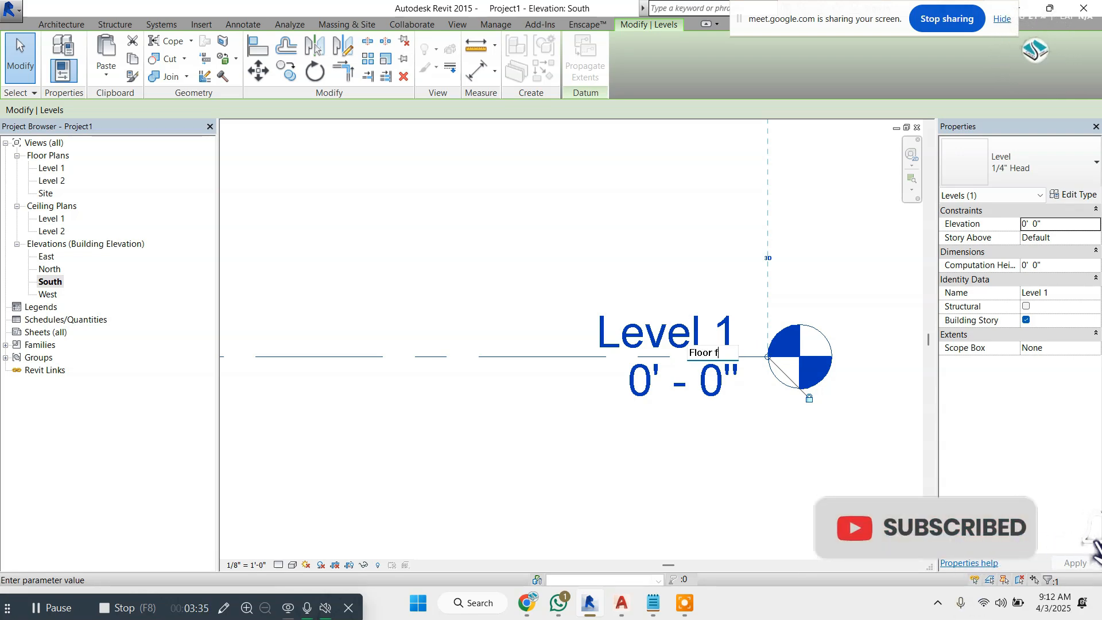
text(inih)
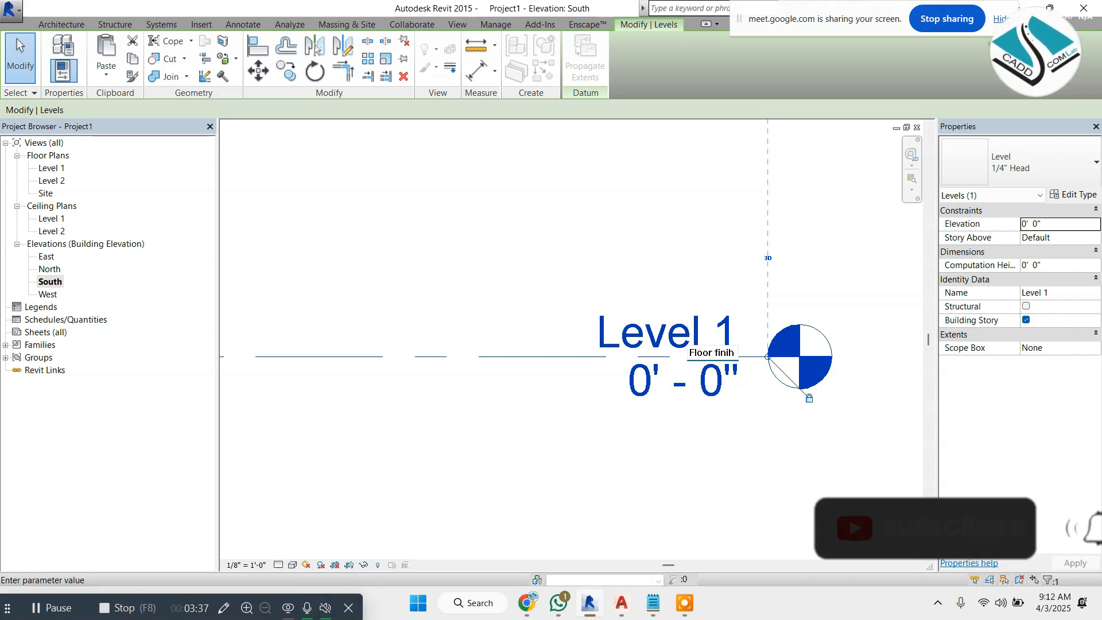
key(BackSpace)
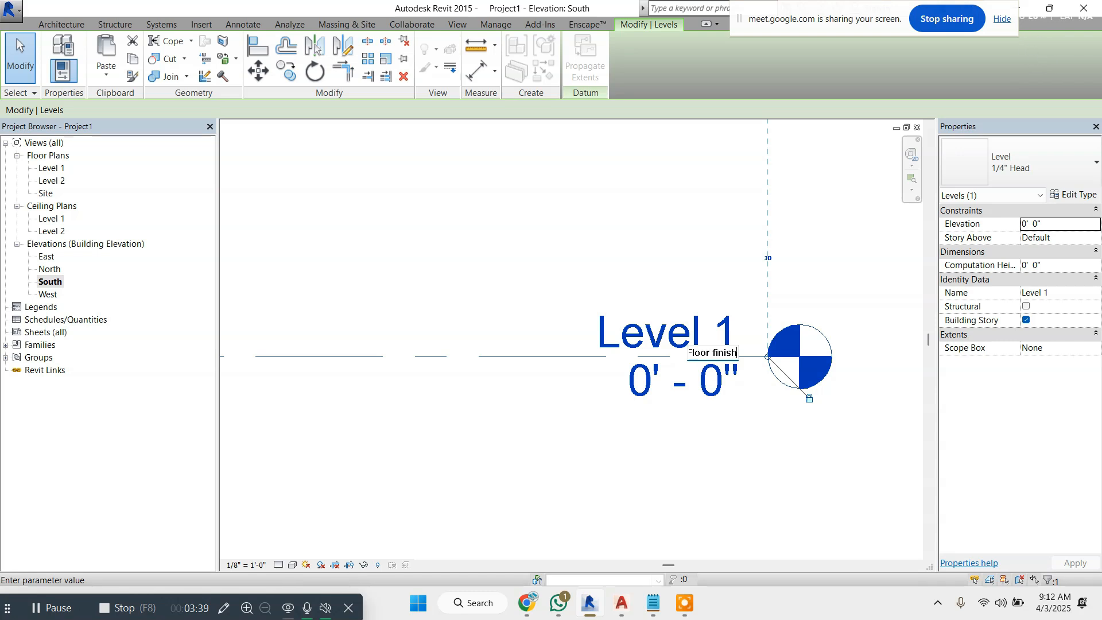
key(Return)
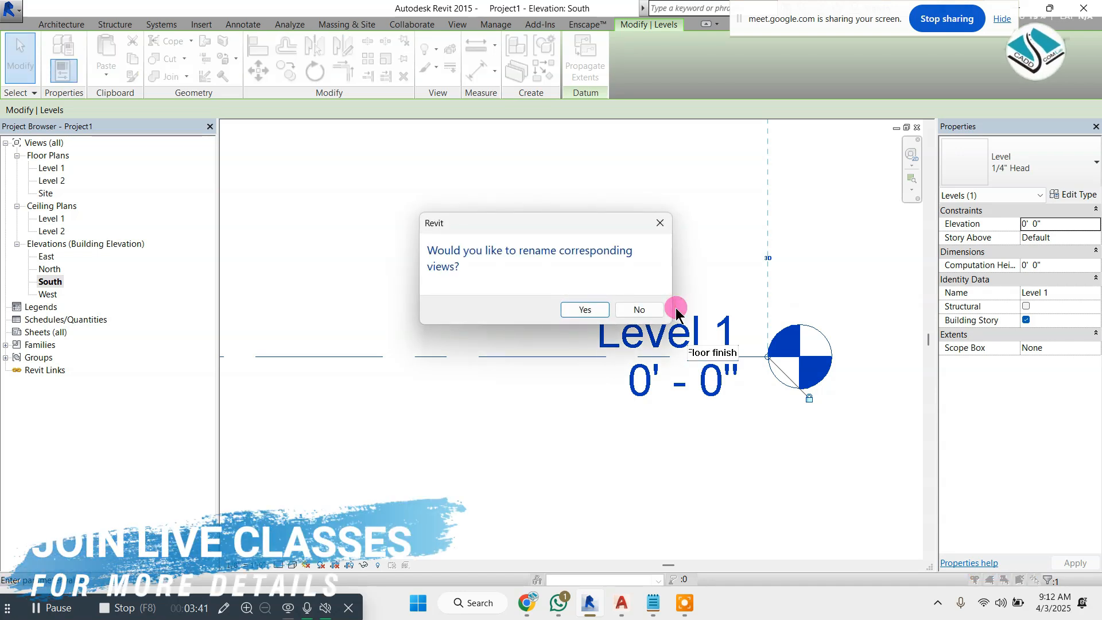
click(582, 310)
scroll(597, 307, down, 3)
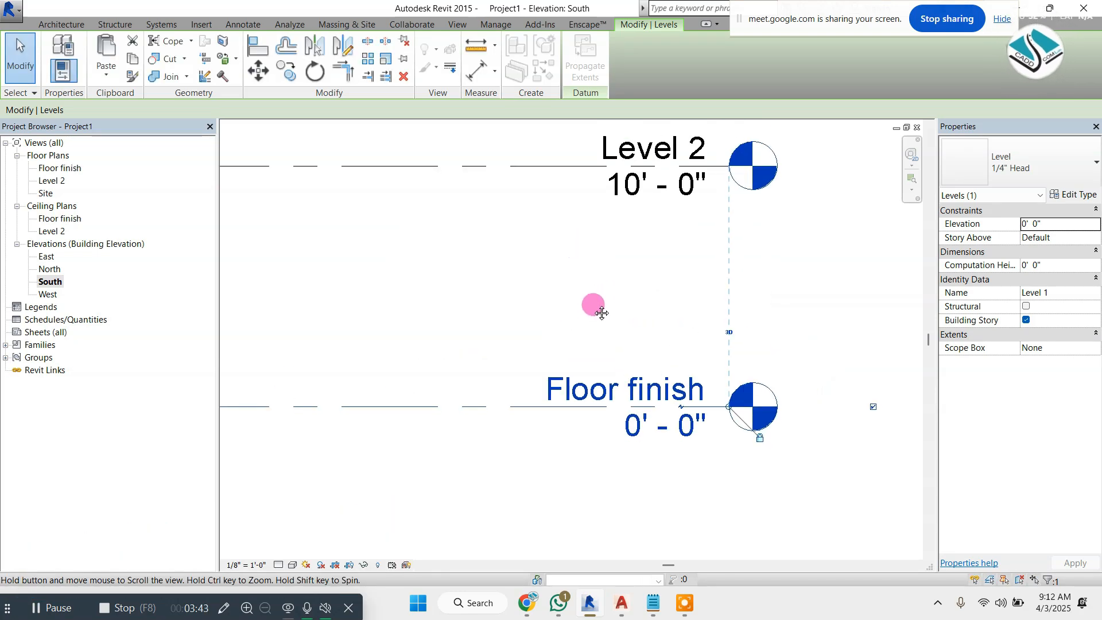
click(508, 25)
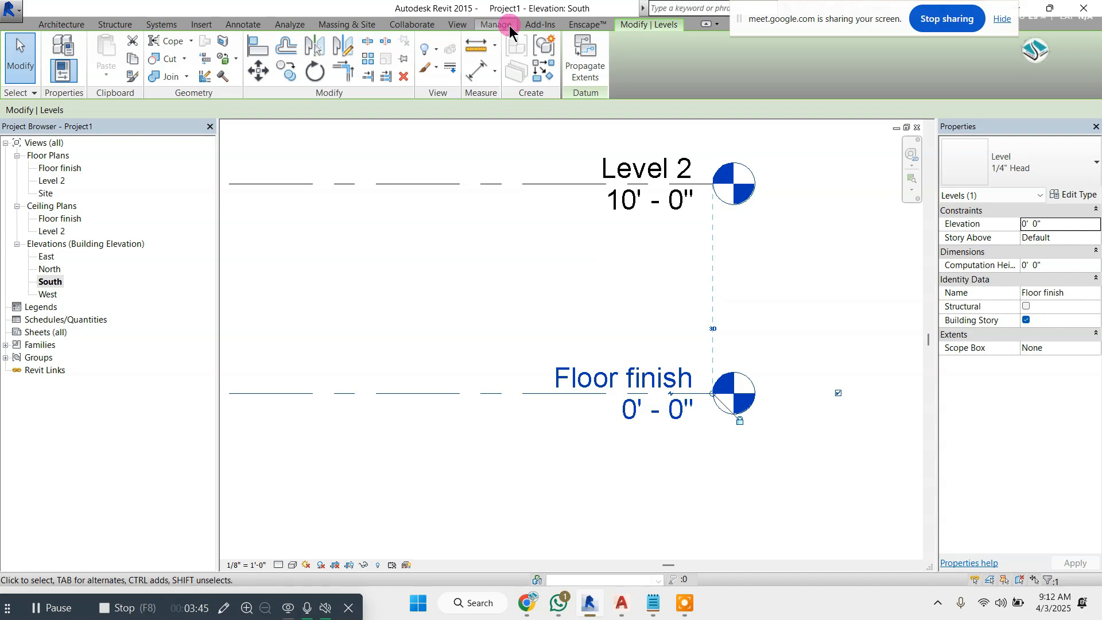
middle_drag(687, 436, 681, 467)
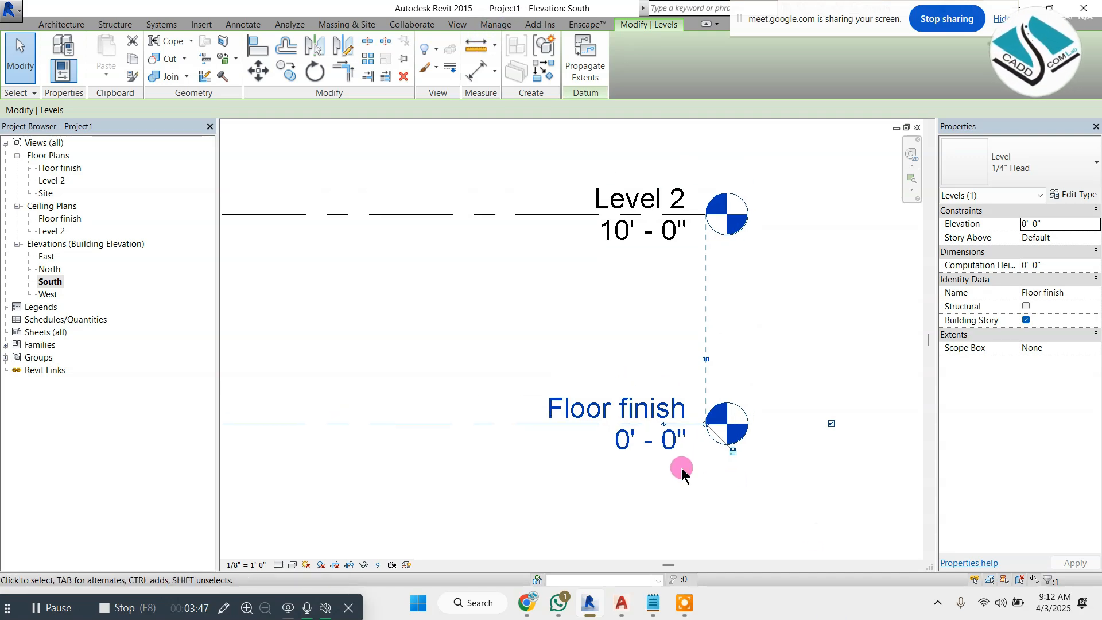
click(681, 467)
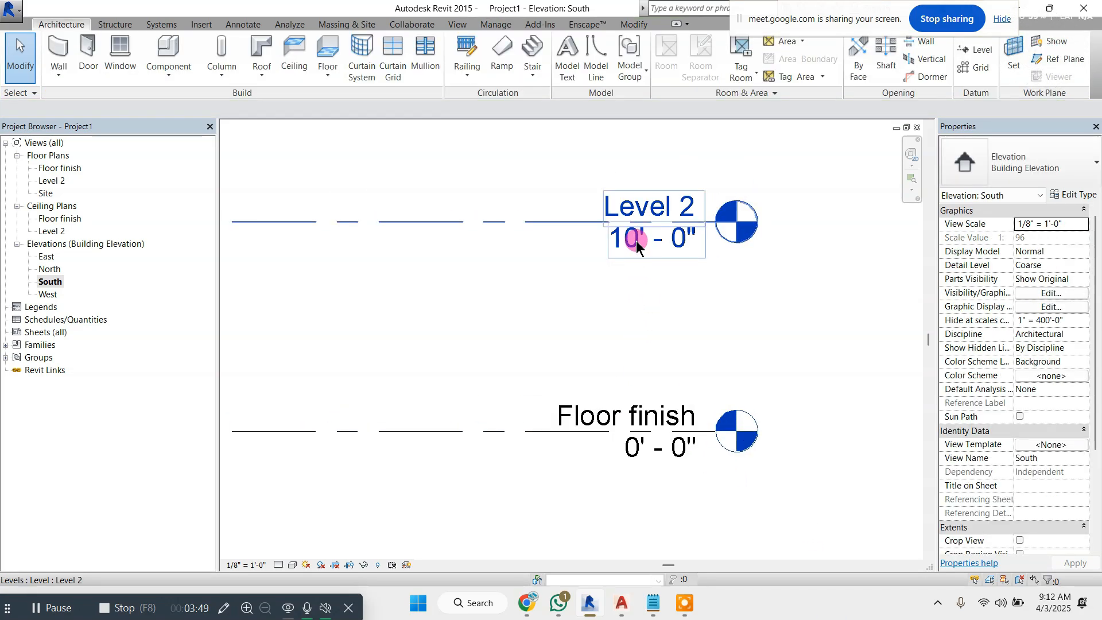
Set the elevation of Level 2 to 8 feet
double_click(636, 240)
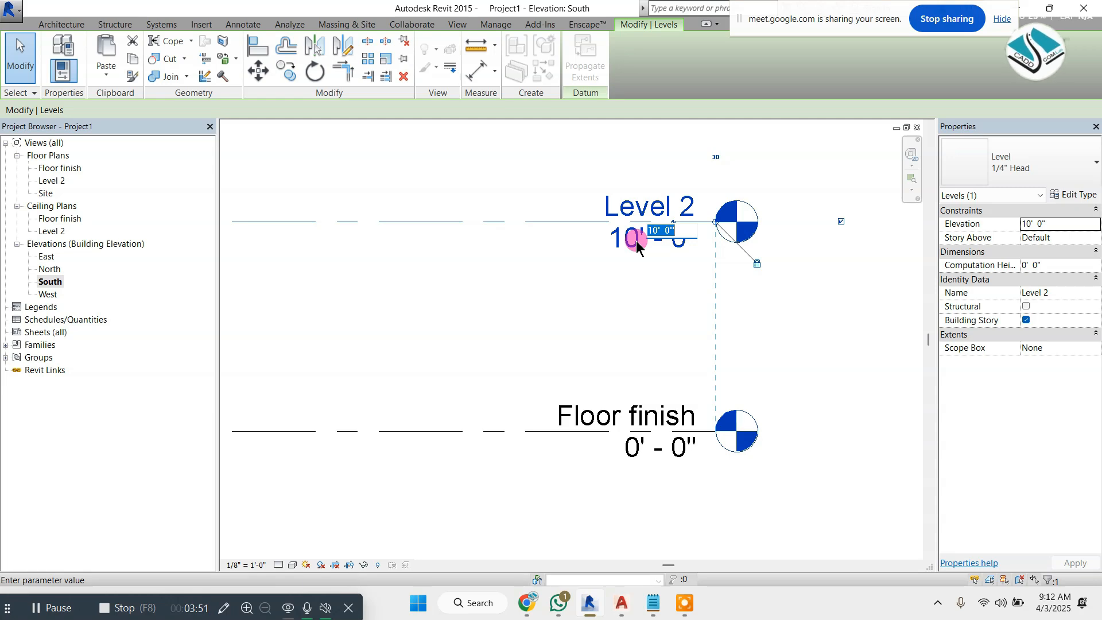
text(8)
click(571, 236)
Rename Level 2 as Ceiline Finish Level and rename its corresponding views as well
double_click(652, 253)
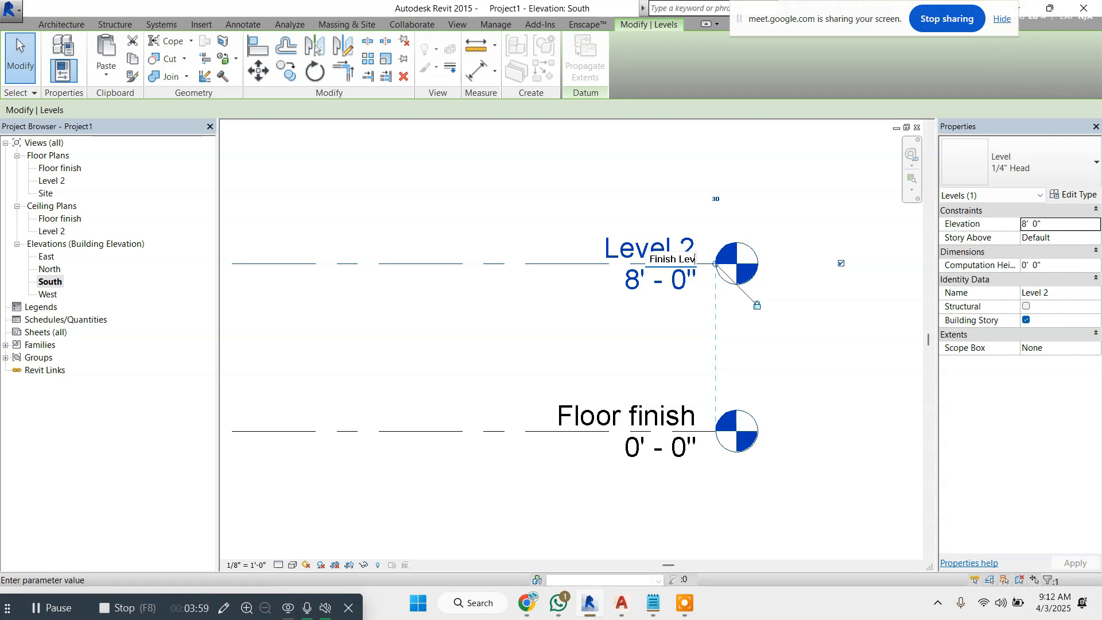
key(Return)
key(Return)
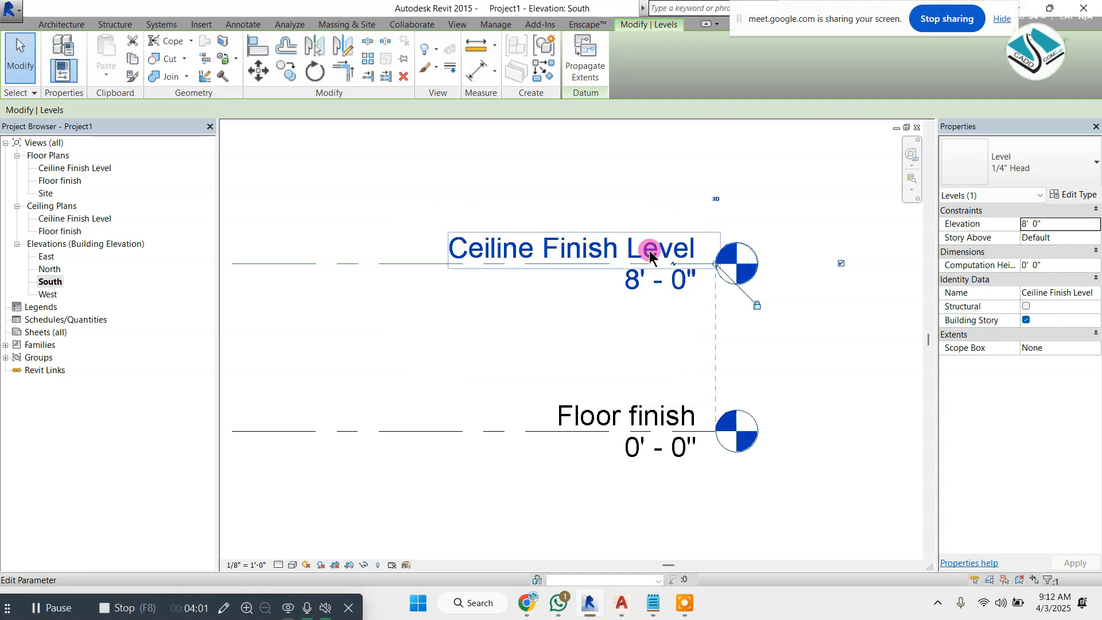
Correct the 8-foot level's name to Ceiling Finish Level and rename its corresponding views as well
scroll(645, 261, down, 3)
scroll(595, 254, down, 1)
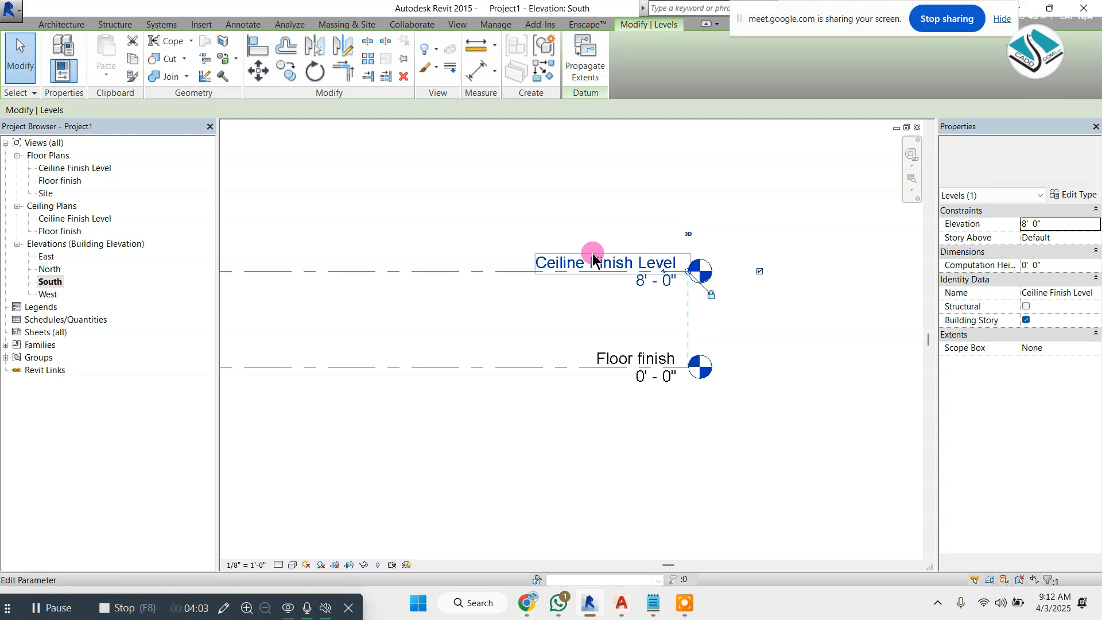
click(581, 260)
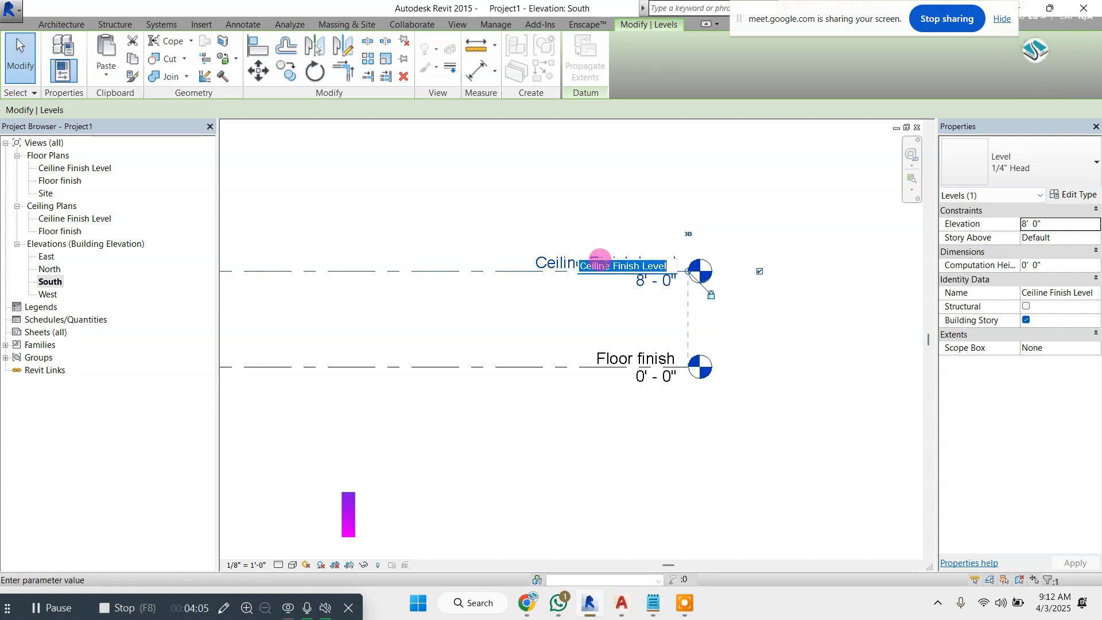
click(609, 258)
key(BackSpace)
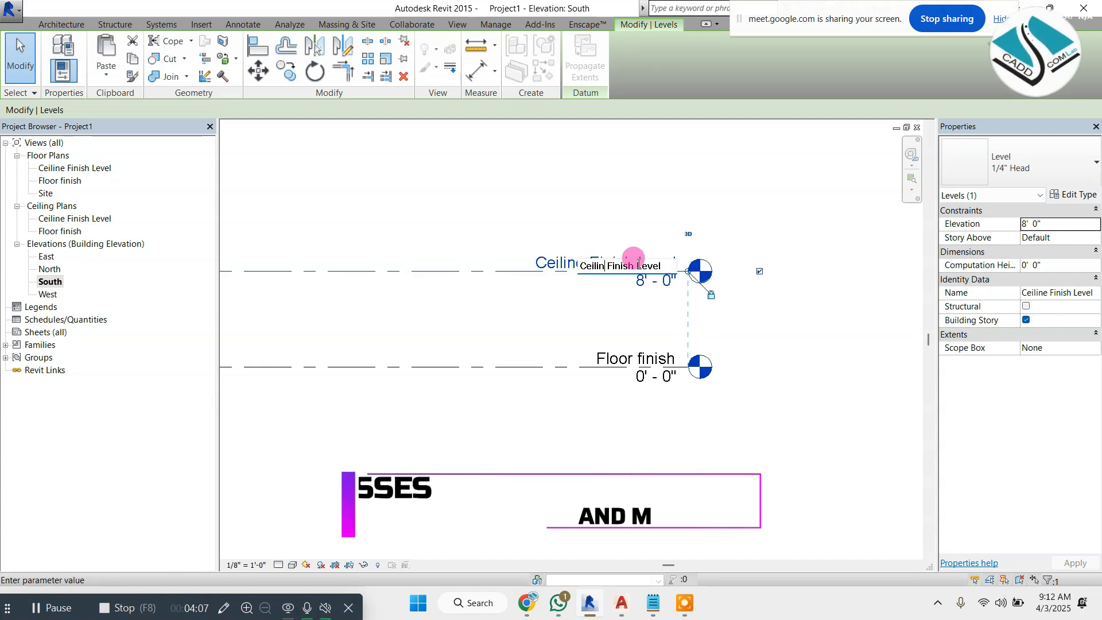
text(g)
key(Return)
key(Return)
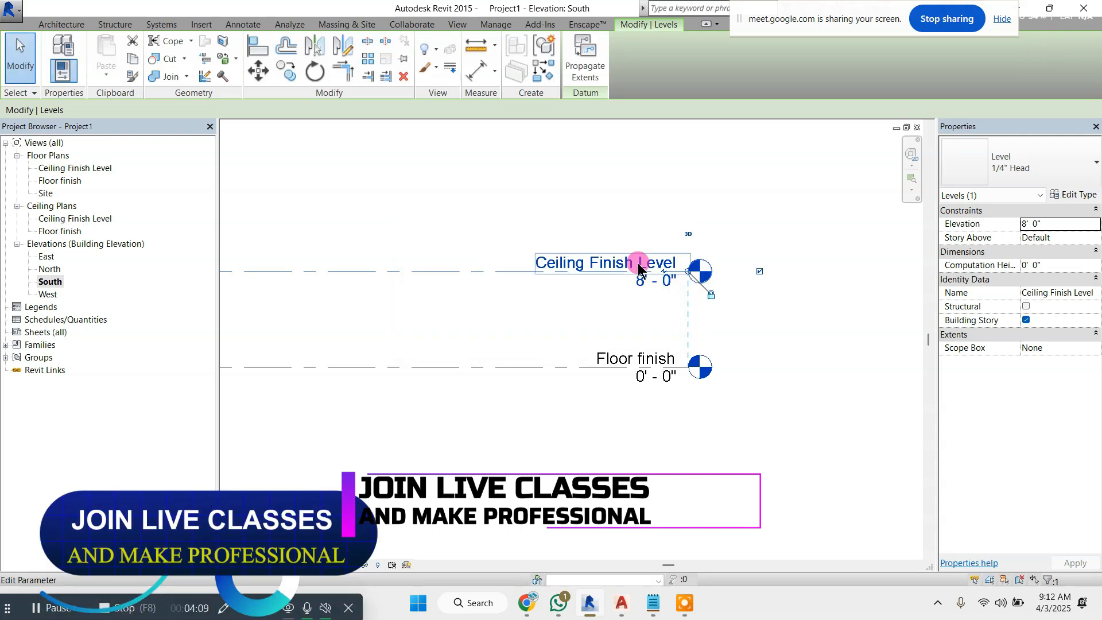
click(652, 213)
Create a new level by picking the Floor finish level line and placing the copy at a 10-foot offset above it
scroll(652, 241, down, 1)
middle_drag(652, 241, 653, 295)
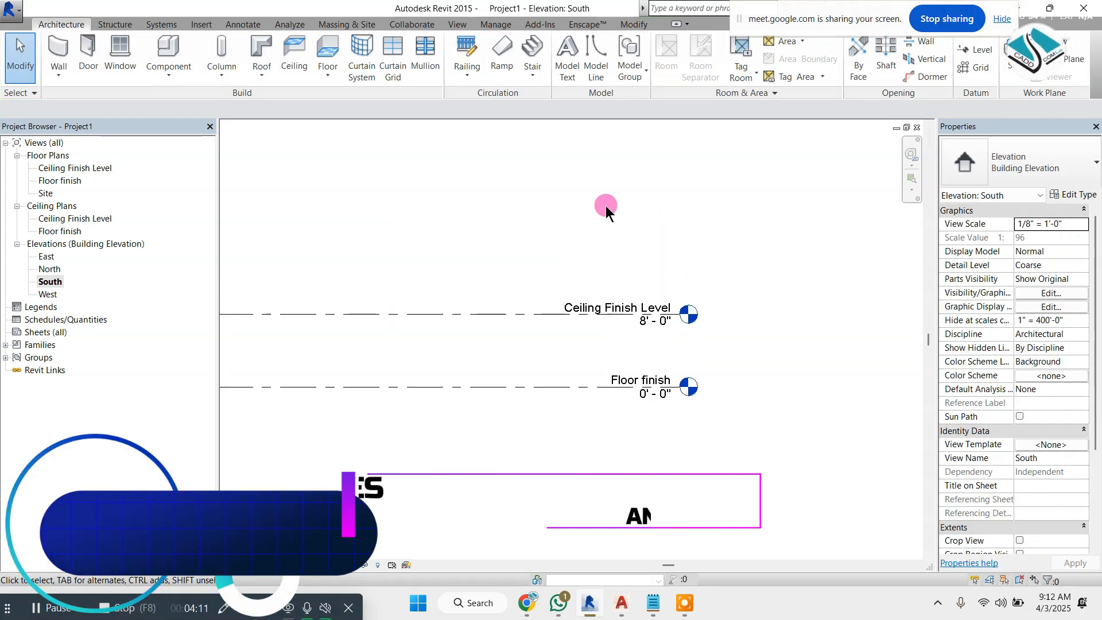
scroll(608, 314, up, 1)
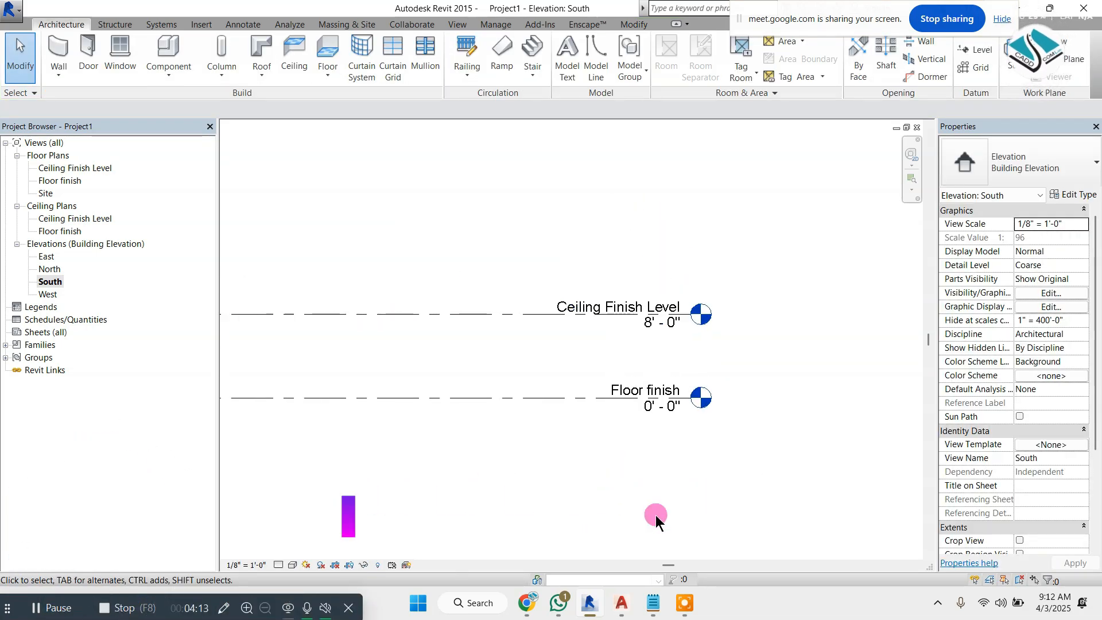
middle_drag(647, 215, 638, 191)
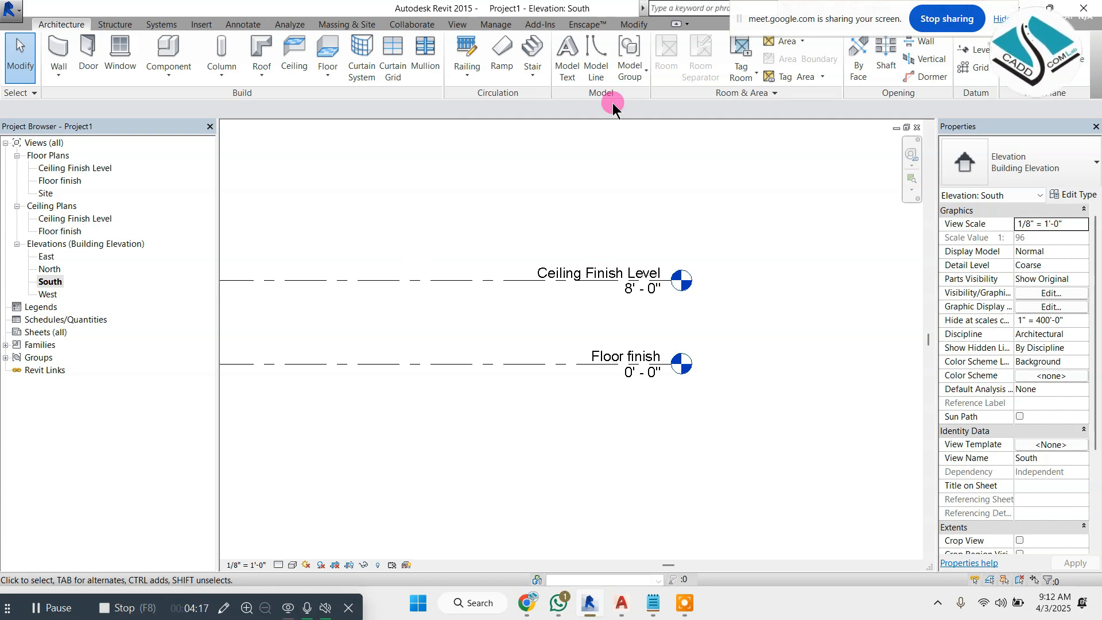
click(969, 54)
click(588, 43)
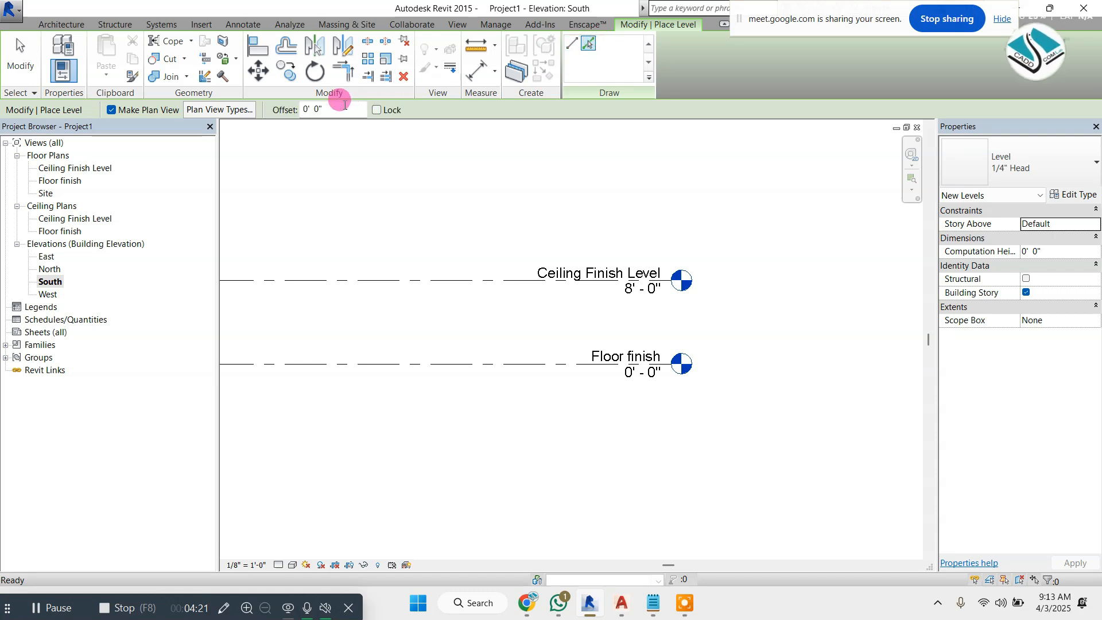
click(345, 105)
text(10)
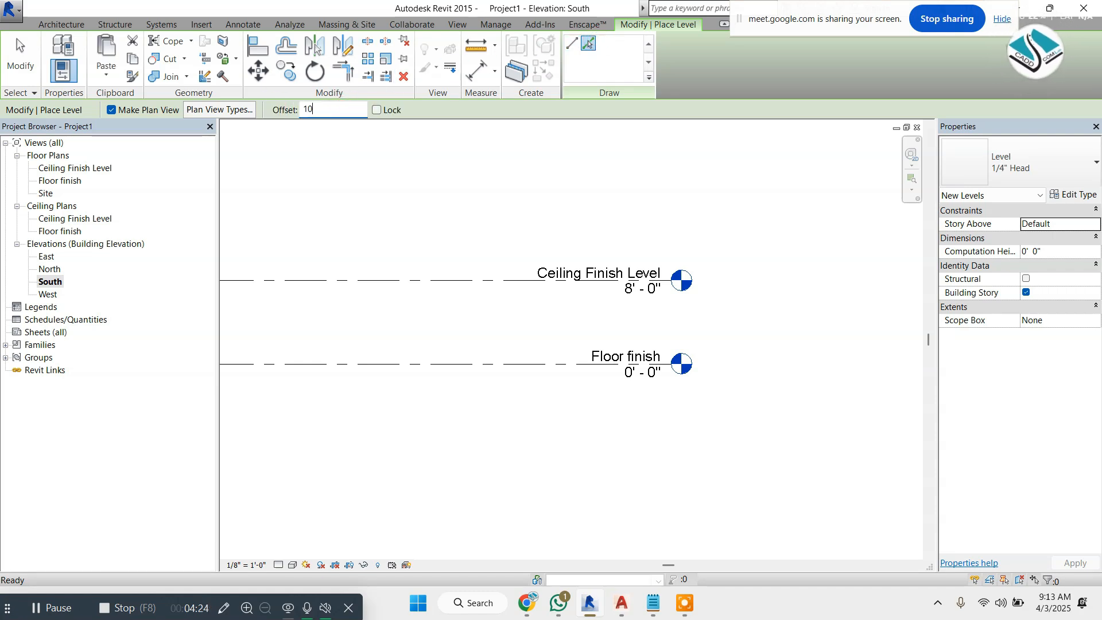
key(Return)
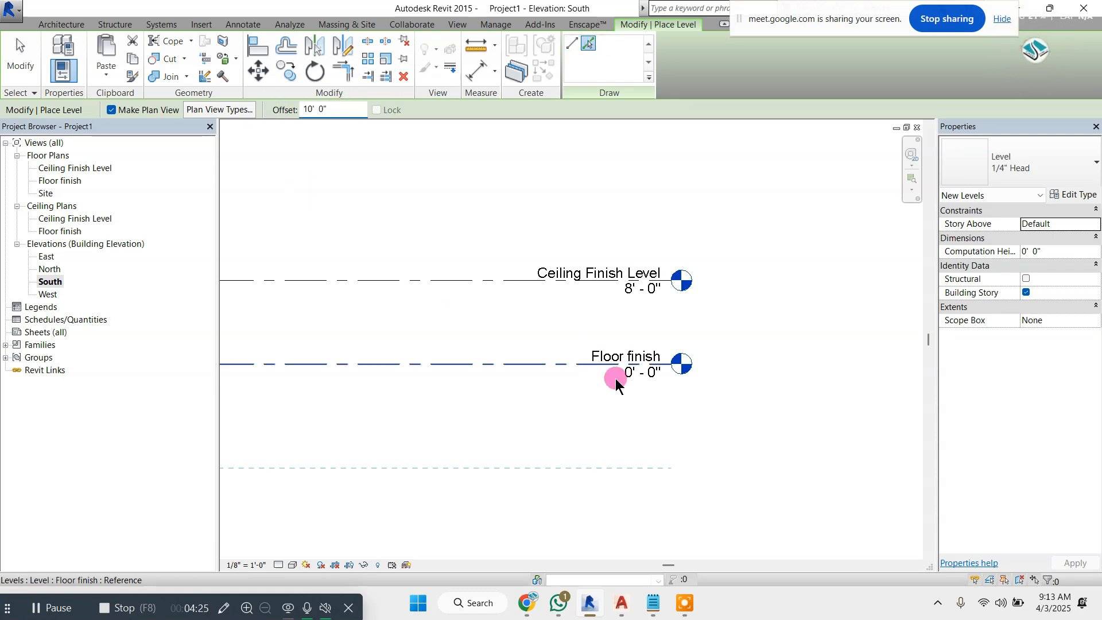
click(549, 362)
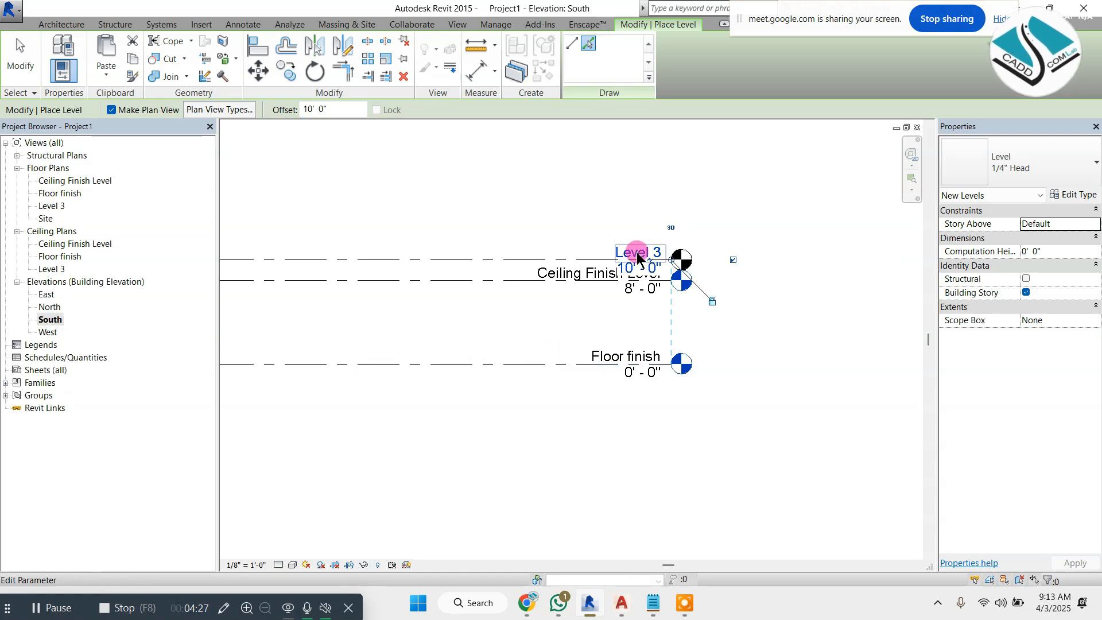
Add an elbow to the Ceiling Finish Level line so its head sits clear below the 10-foot level's head
scroll(615, 267, up, 1)
key(Escape)
click(483, 287)
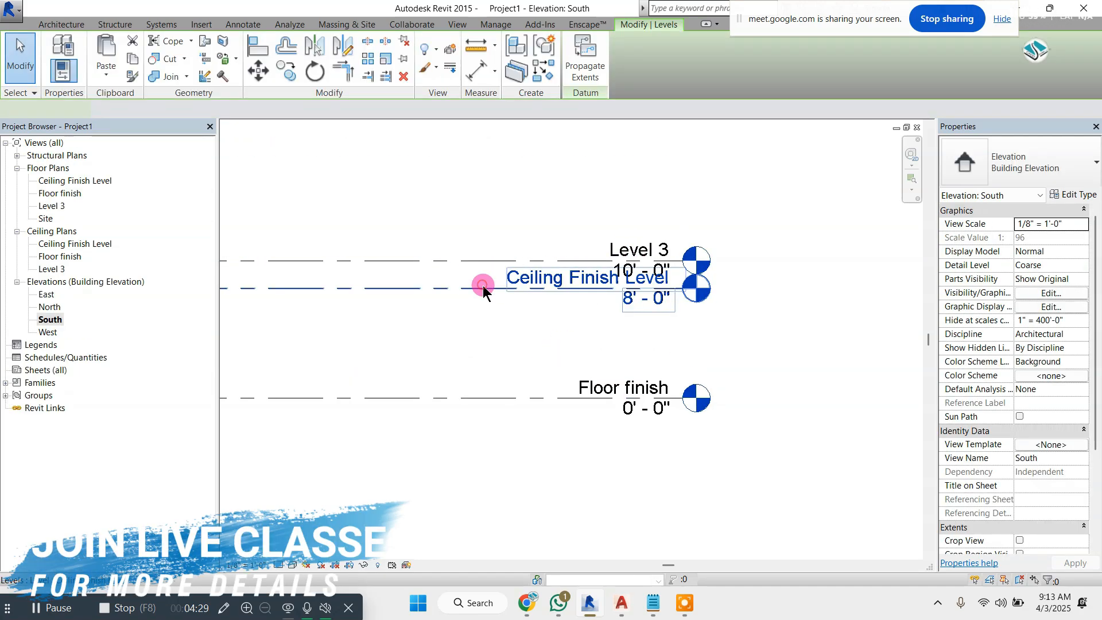
click(655, 287)
click(773, 252)
Rename Level 3 as Roof Level and rename its corresponding views as well
double_click(643, 248)
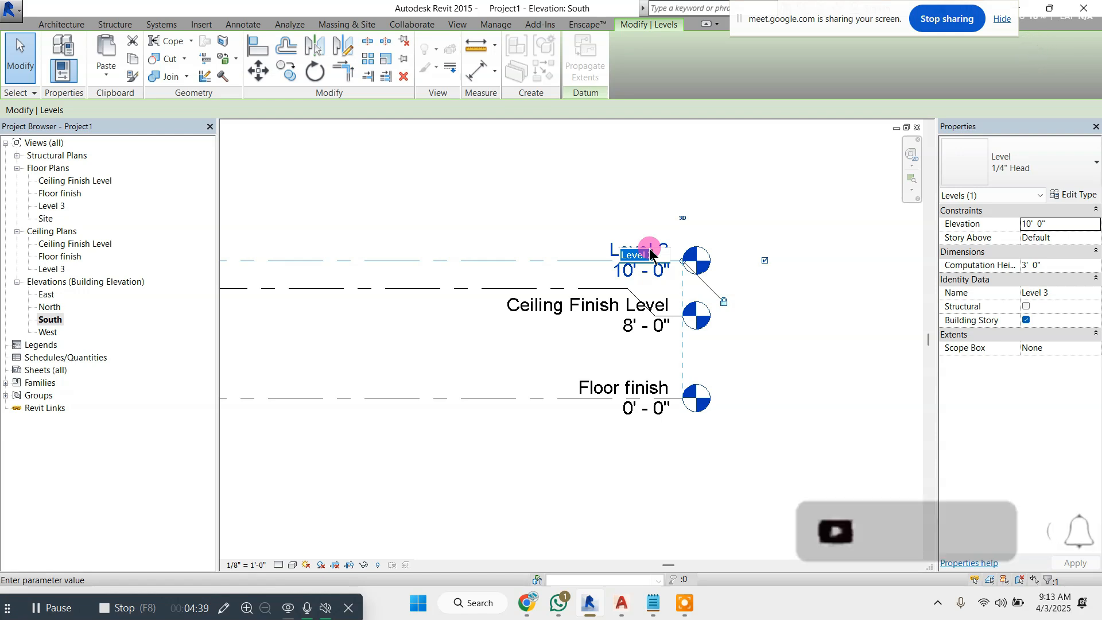
text(R)
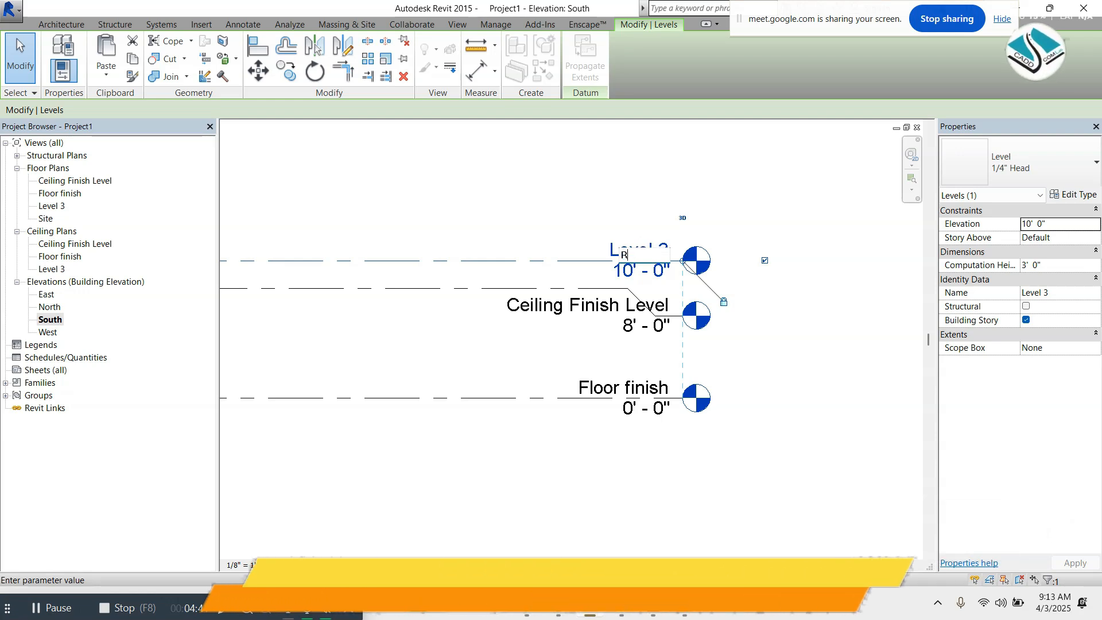
text(oof Level)
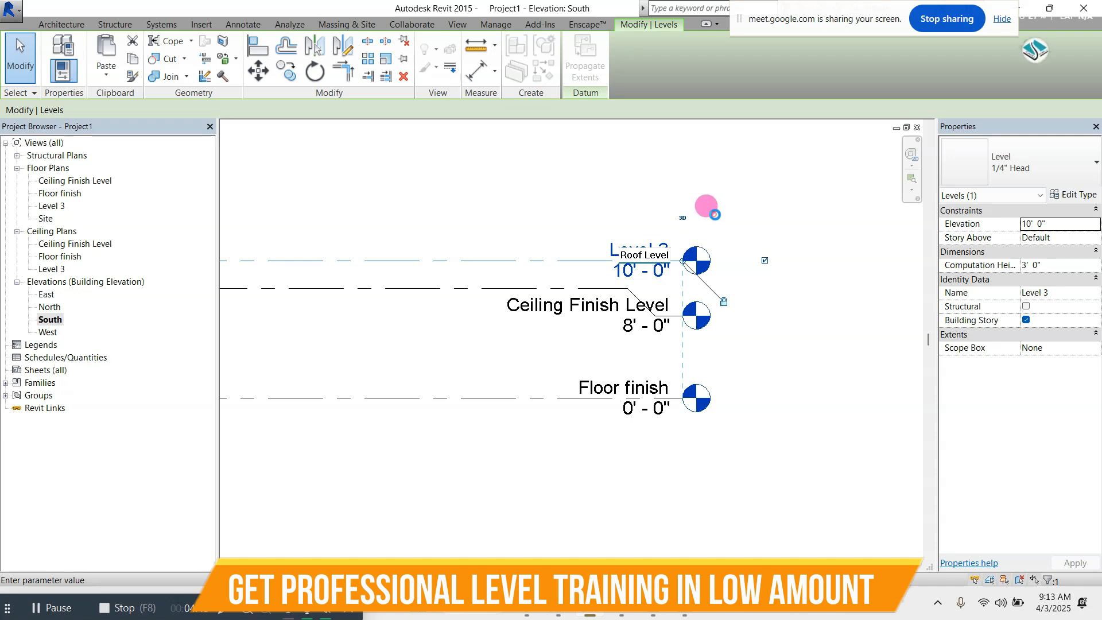
key(Return)
click(578, 312)
click(751, 229)
Select all three levels and set the line color of their 1/4" Head type to red
scroll(709, 267, down, 2)
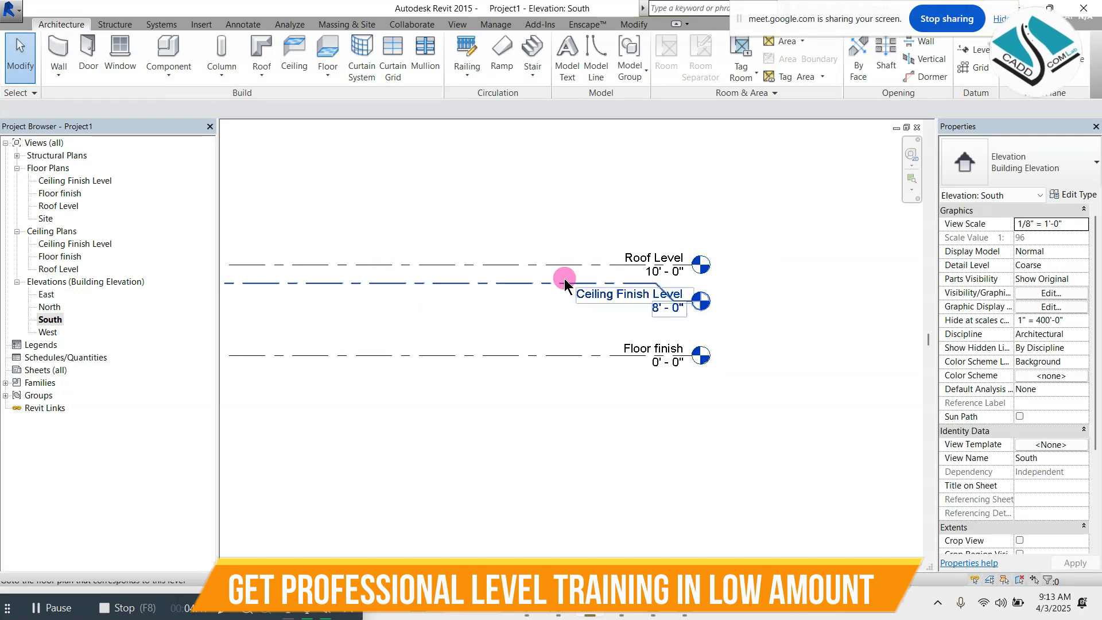
middle_drag(541, 283, 591, 290)
scroll(593, 289, down, 2)
scroll(593, 295, up, 1)
drag(509, 234, 427, 399)
click(1079, 196)
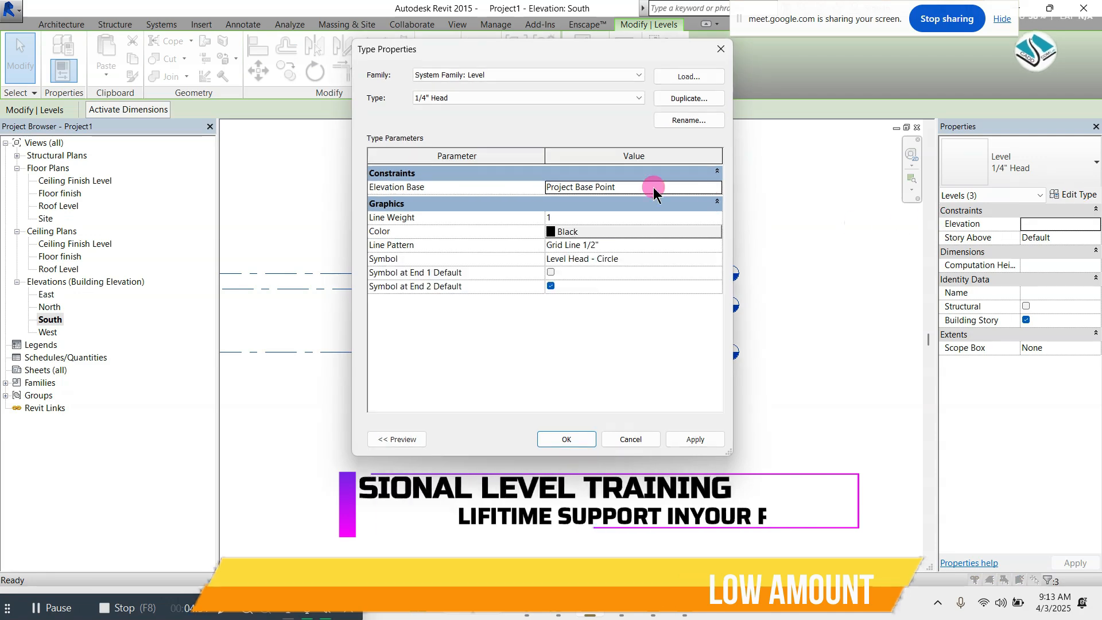
click(620, 230)
click(419, 265)
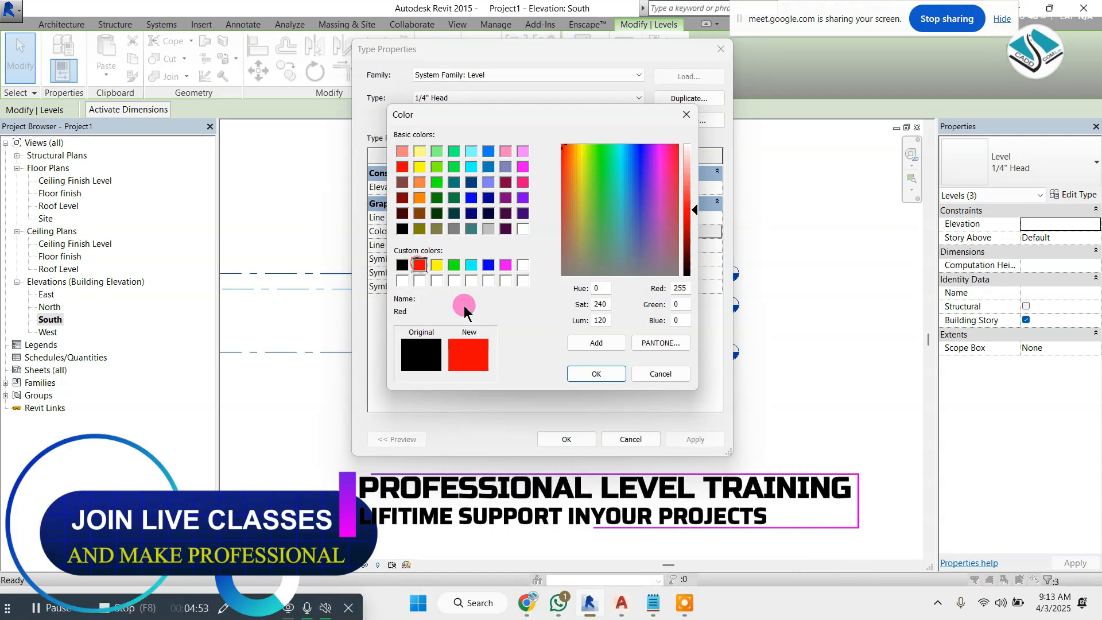
click(596, 374)
click(565, 439)
click(722, 464)
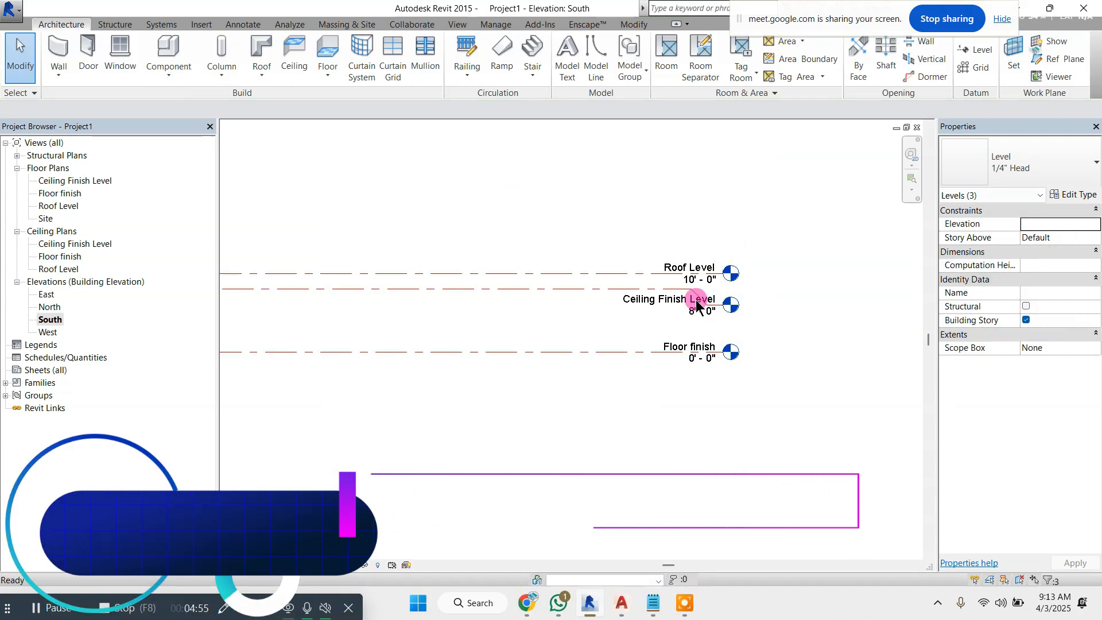
click(703, 267)
click(1079, 196)
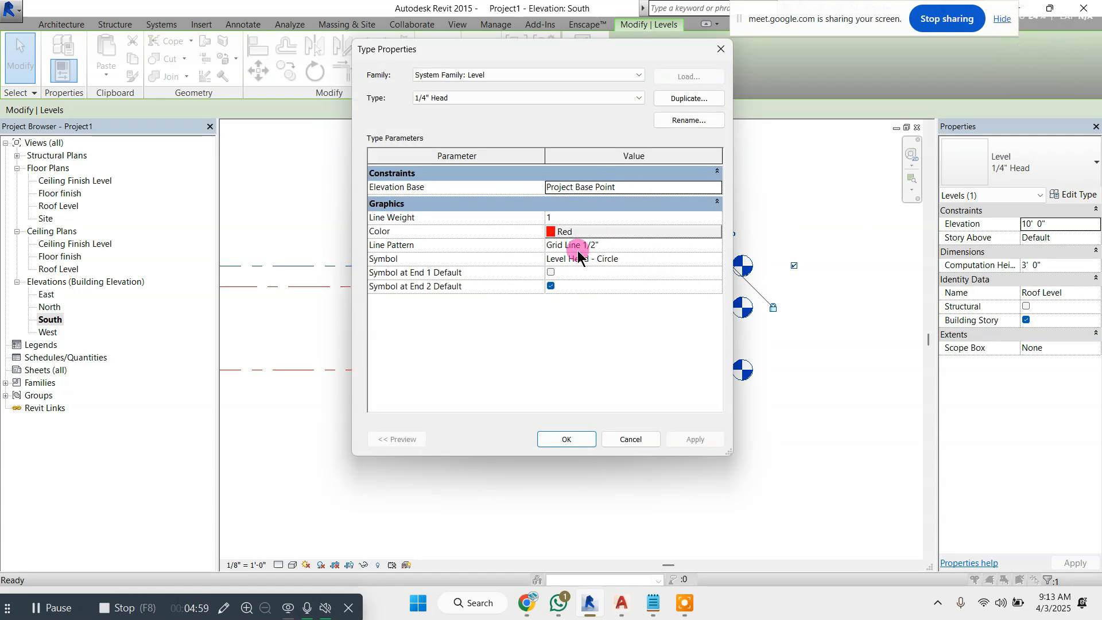
key(Escape)
click(863, 316)
Open the Floor finish floor plan view
scroll(826, 319, down, 3)
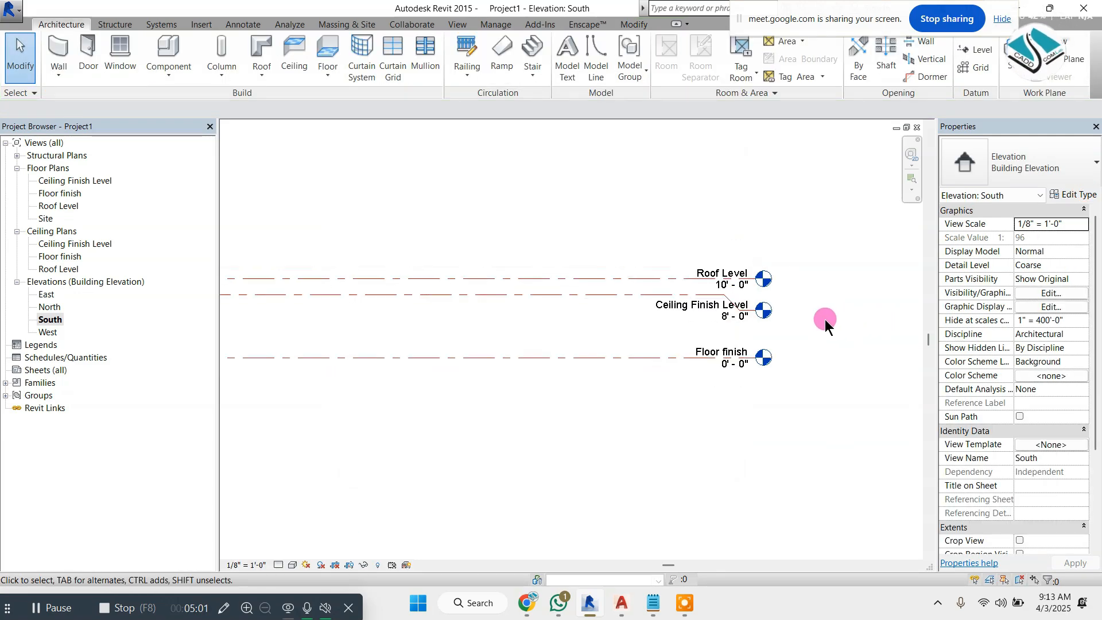
middle_drag(377, 326, 399, 324)
middle_drag(500, 314, 441, 305)
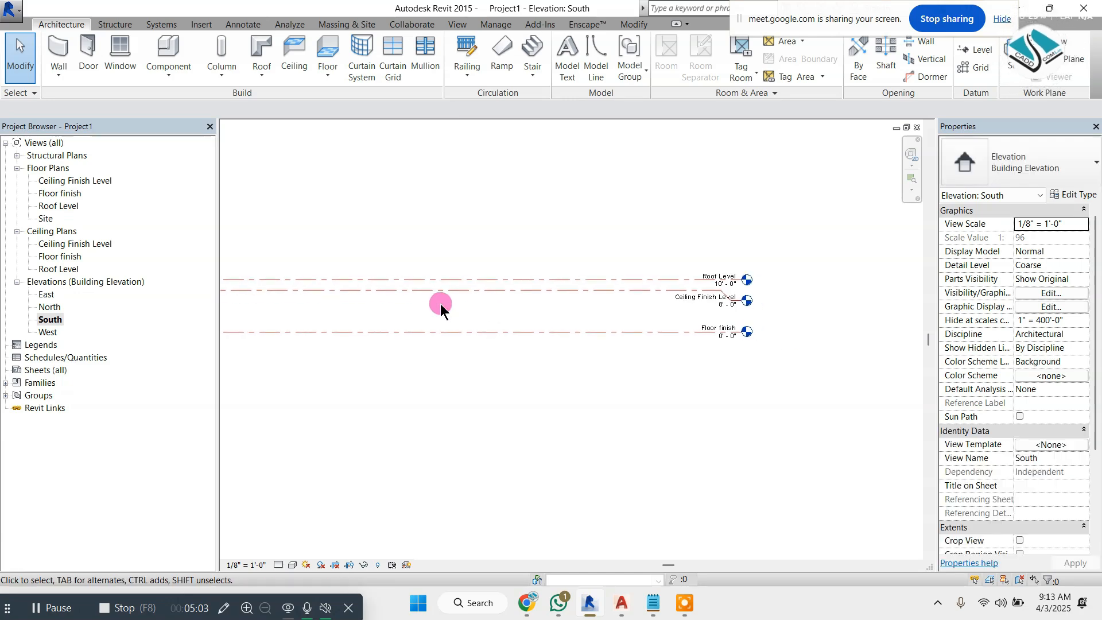
middle_drag(670, 316, 659, 321)
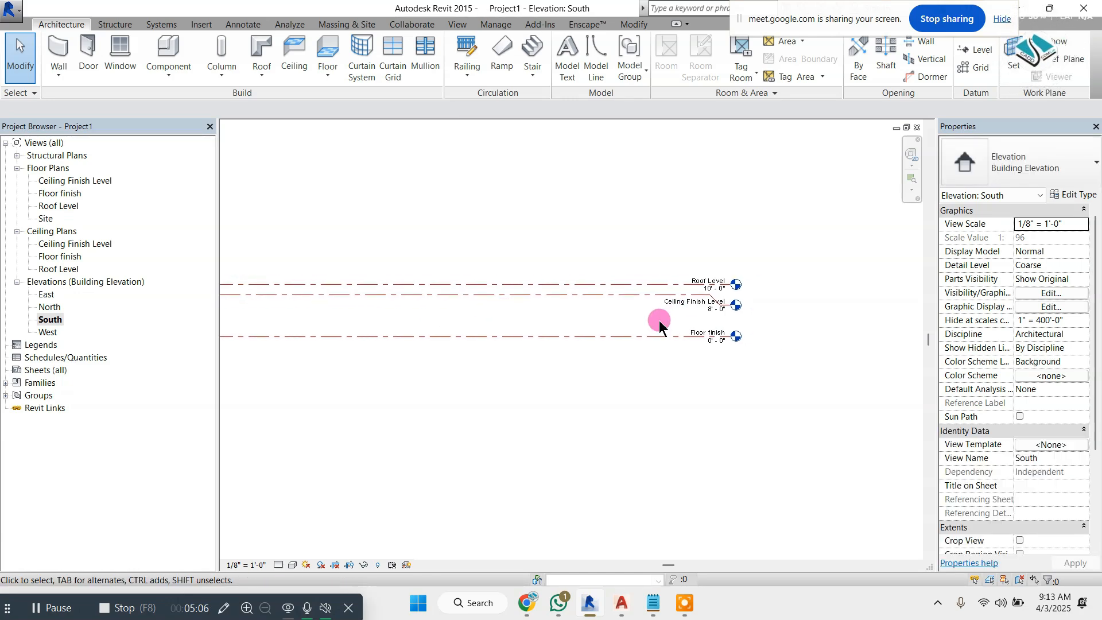
double_click(63, 194)
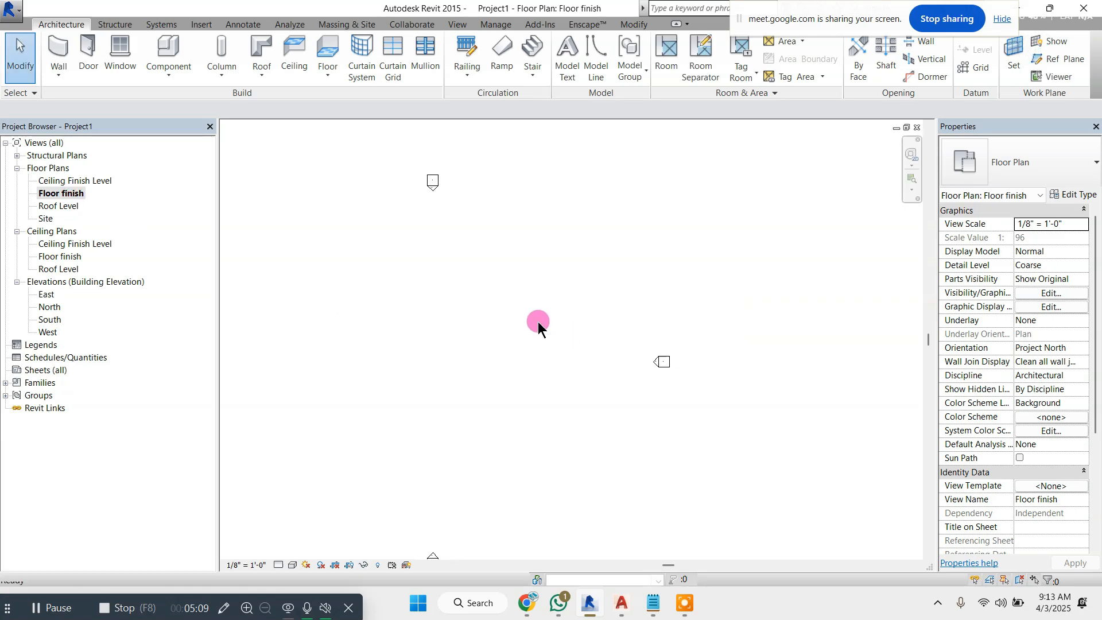
Import the toilet DWG drawing from the Desktop into the Floor finish plan
click(201, 25)
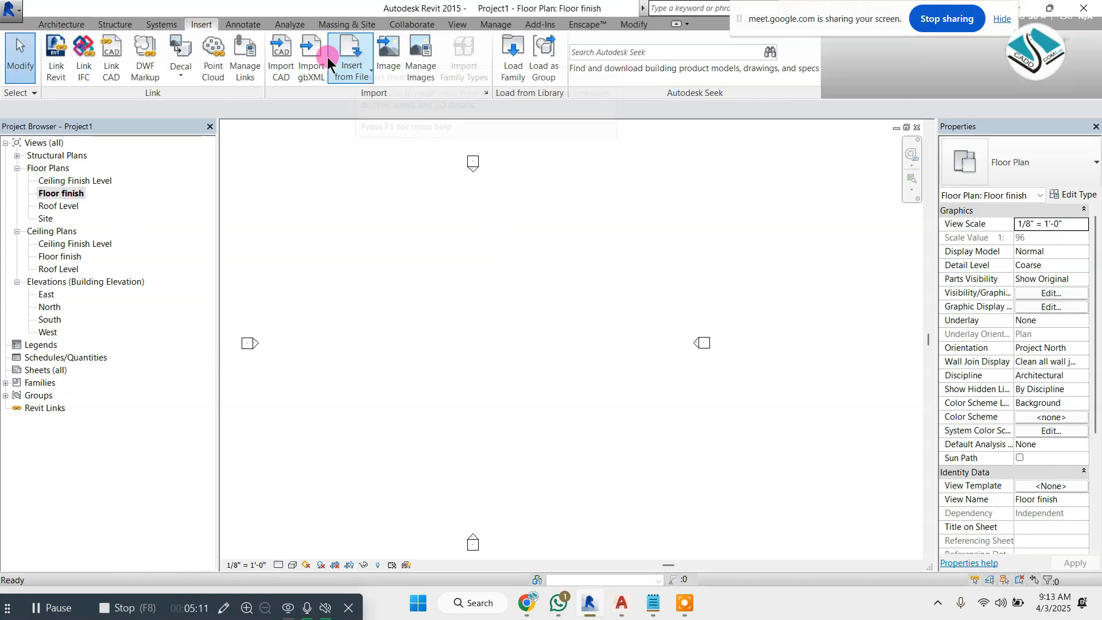
click(279, 60)
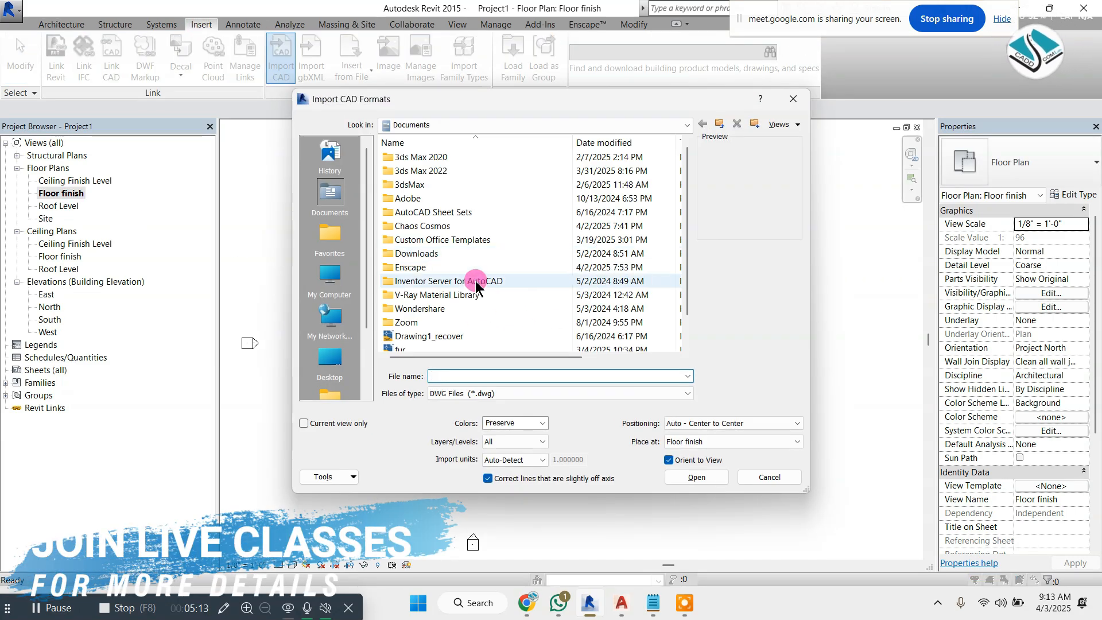
scroll(476, 286, down, 1)
click(330, 358)
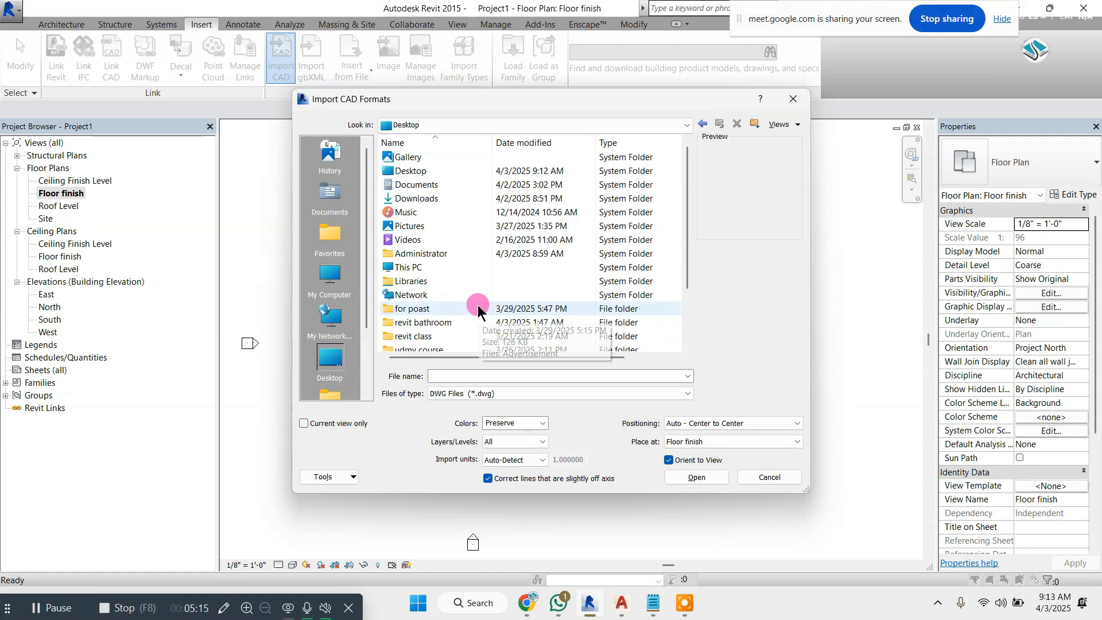
scroll(450, 301, down, 2)
click(779, 124)
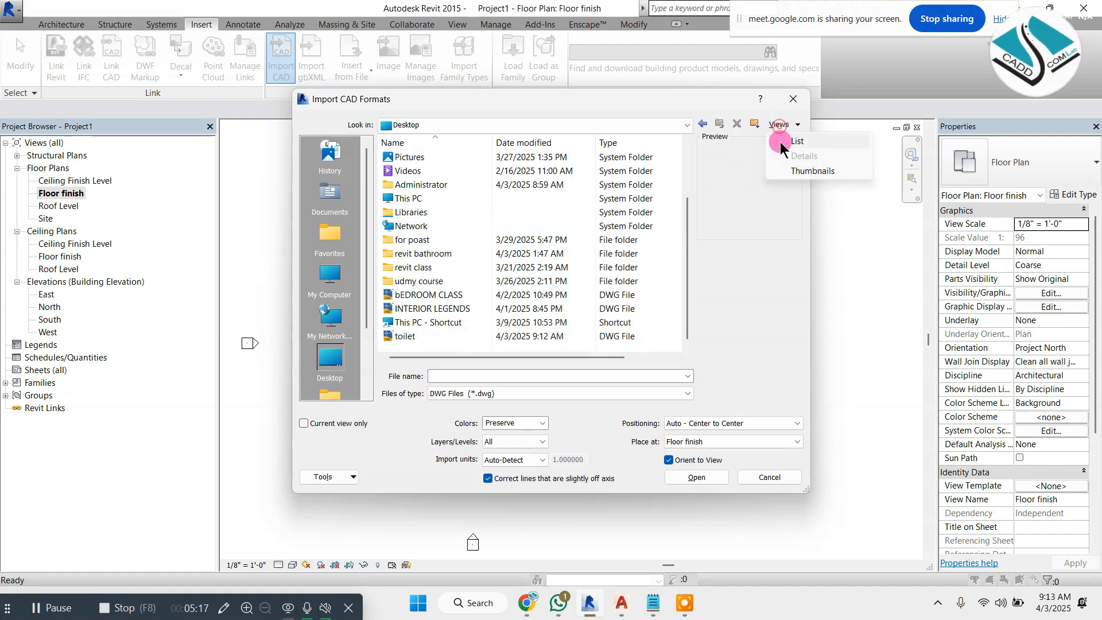
click(792, 170)
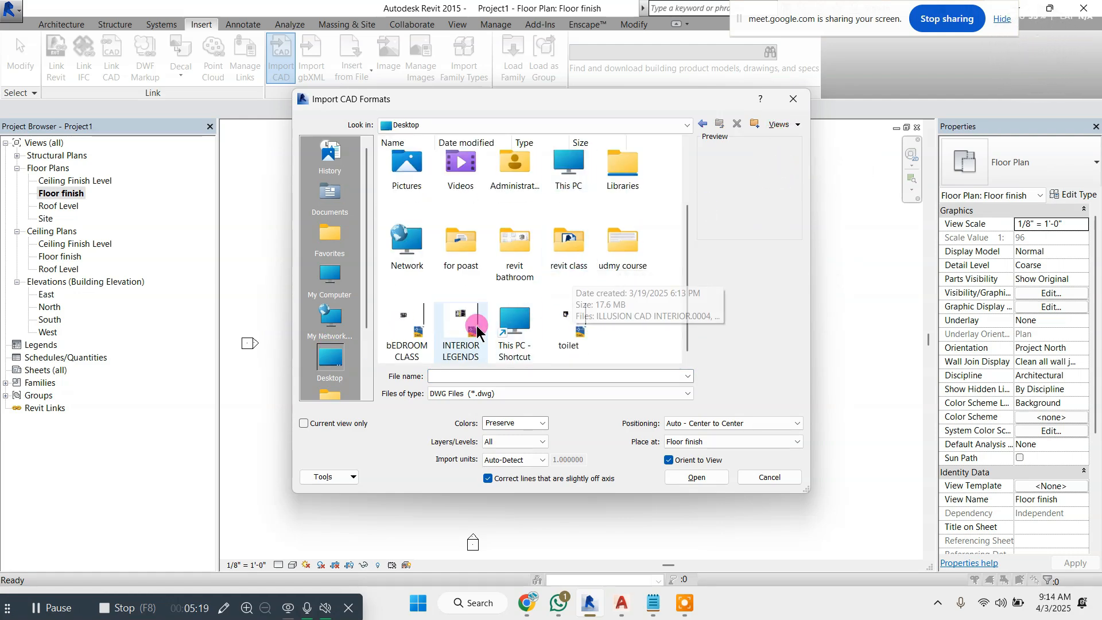
double_click(575, 316)
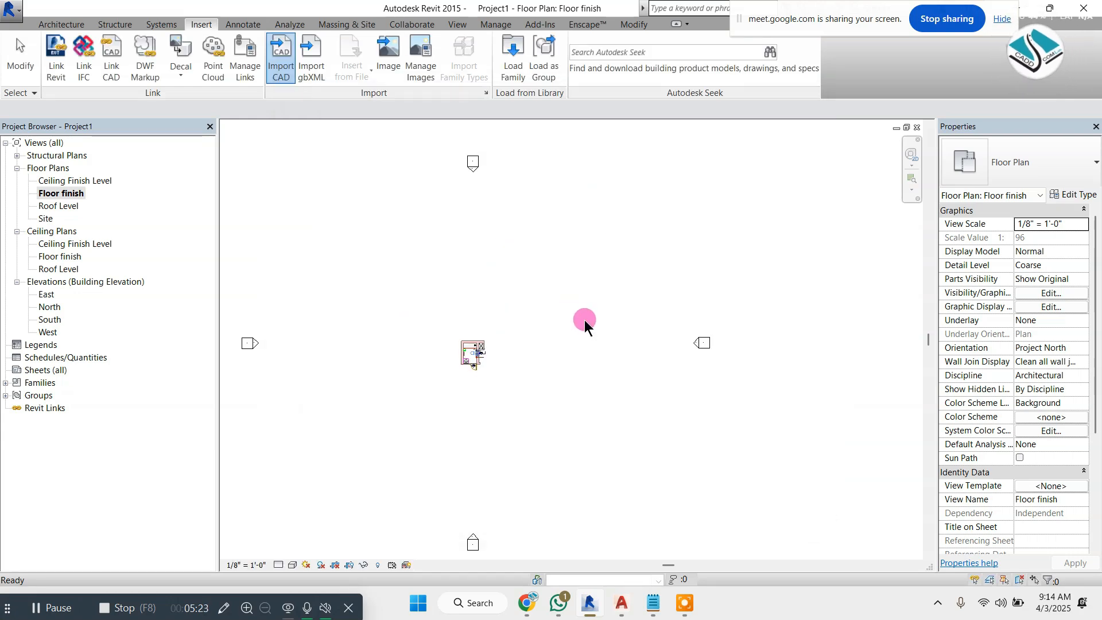
Start a wall and duplicate the Generic - 8" type as a new wall type named outer wall
scroll(474, 350, up, 5)
scroll(477, 344, up, 3)
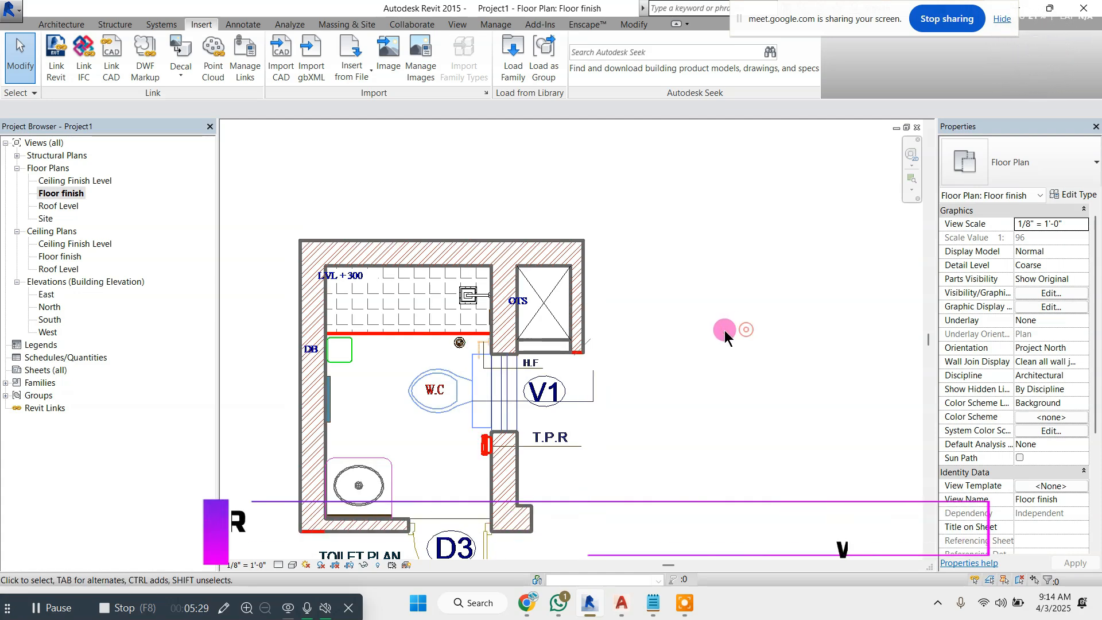
scroll(418, 239, up, 3)
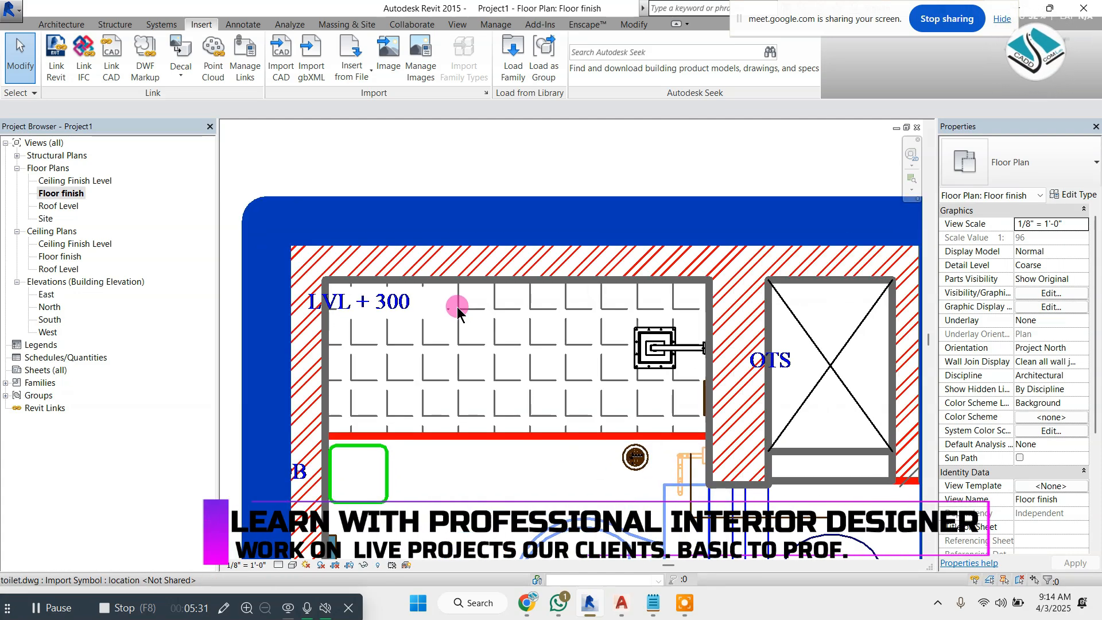
click(59, 24)
click(49, 53)
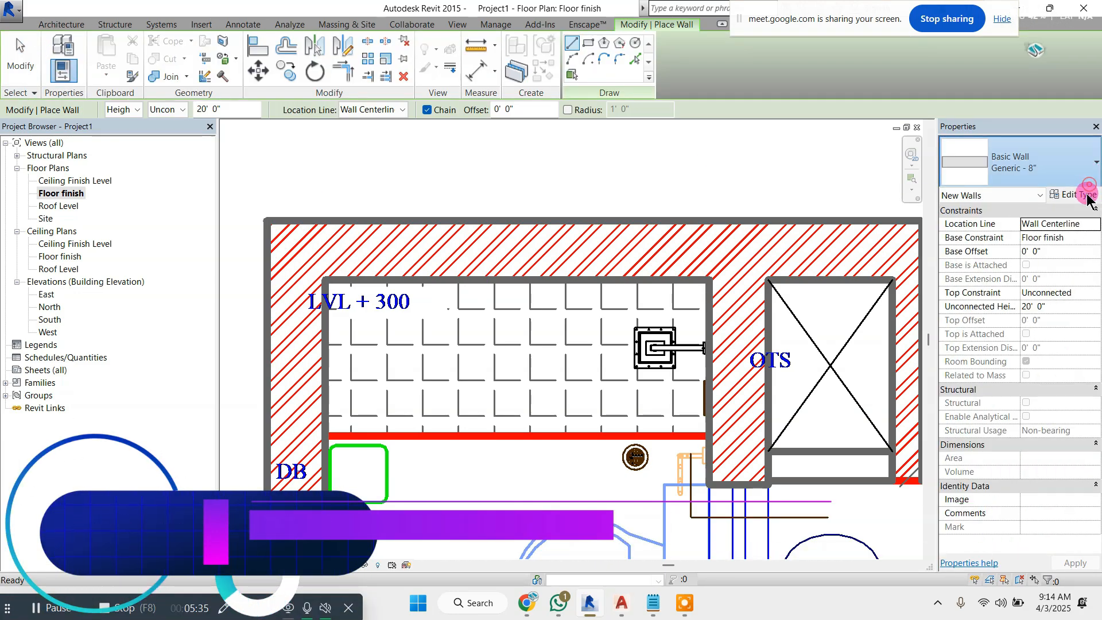
click(1082, 193)
click(1069, 198)
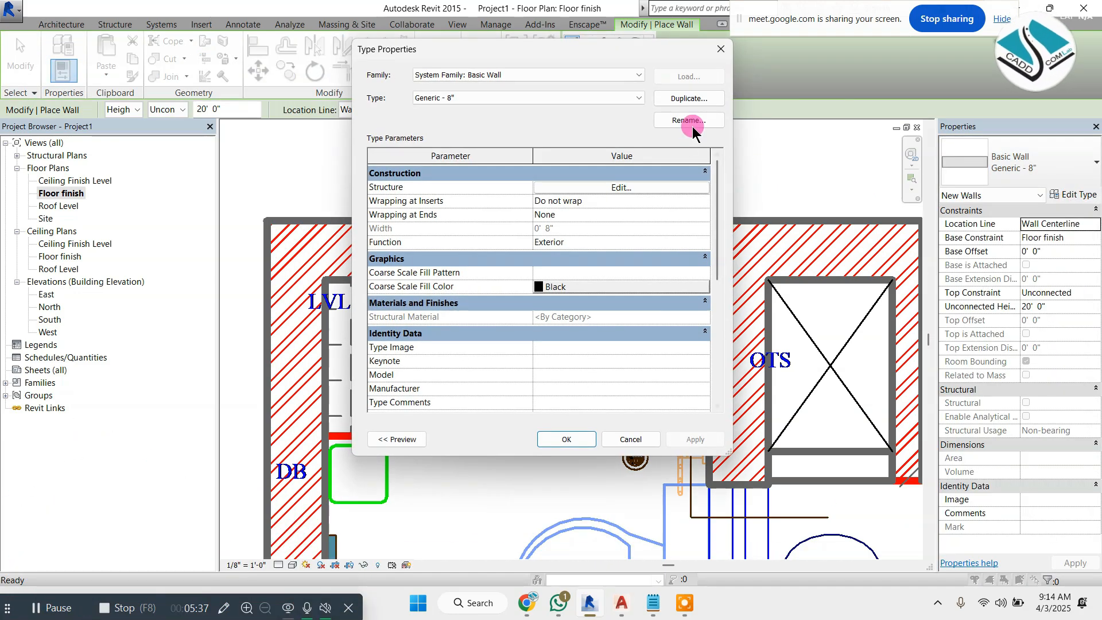
click(689, 98)
text(ote)
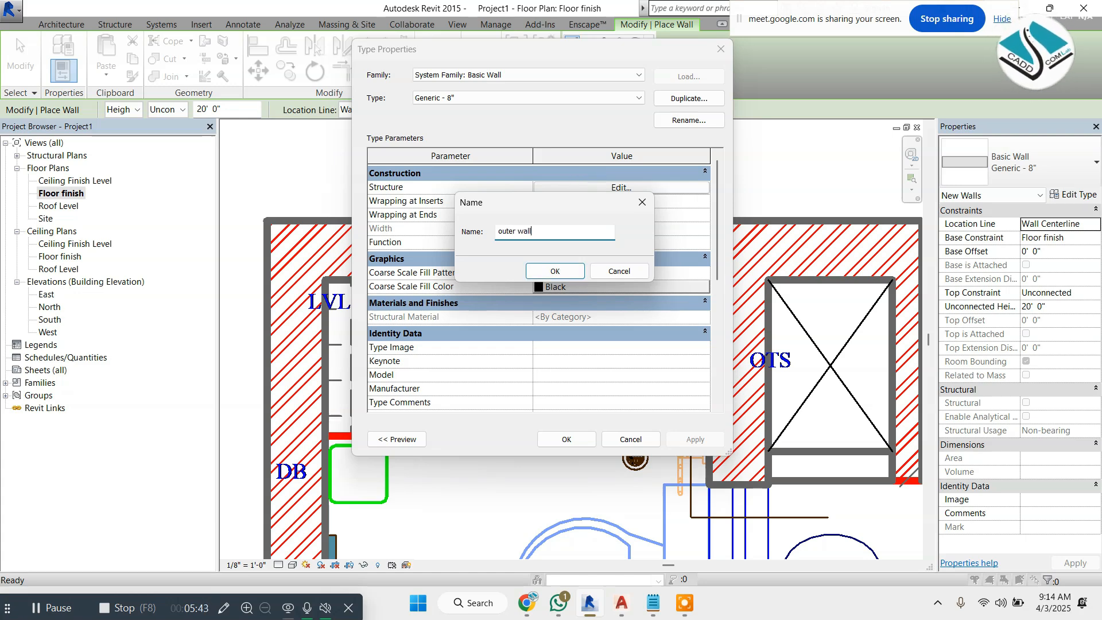
key(Return)
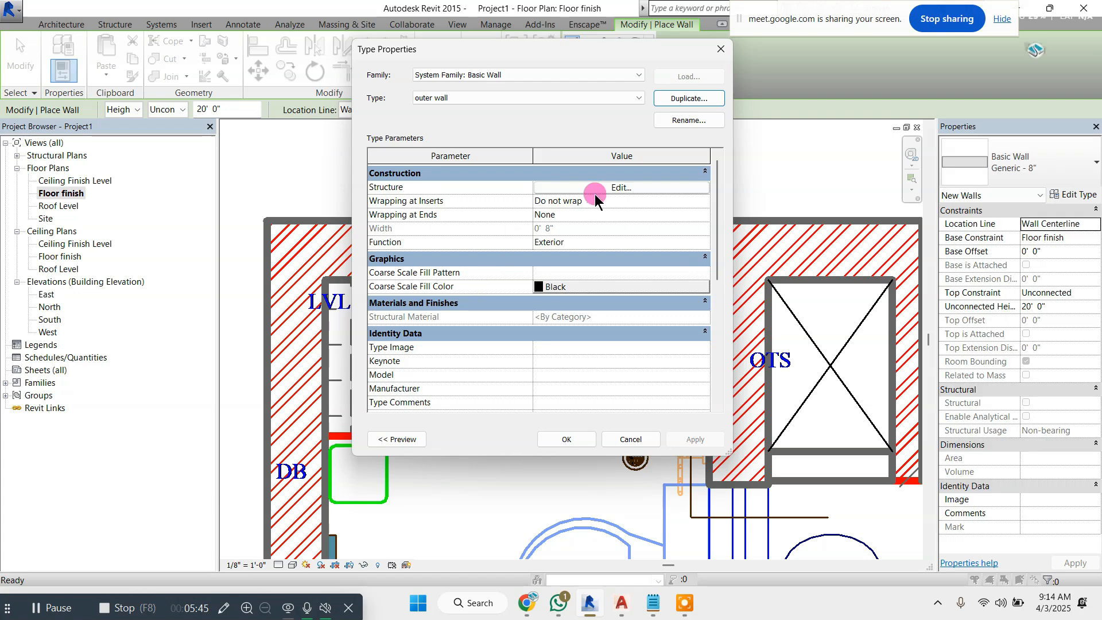
Set the outer wall's structural layer to 9" and add a 1" layer on its interior side
click(595, 192)
click(577, 197)
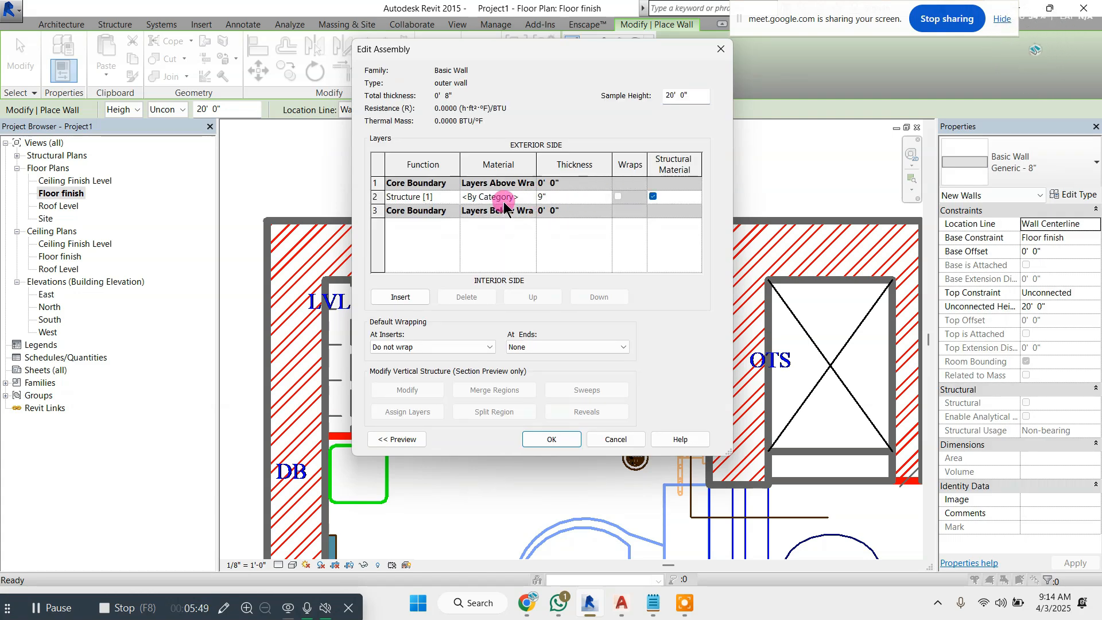
click(401, 297)
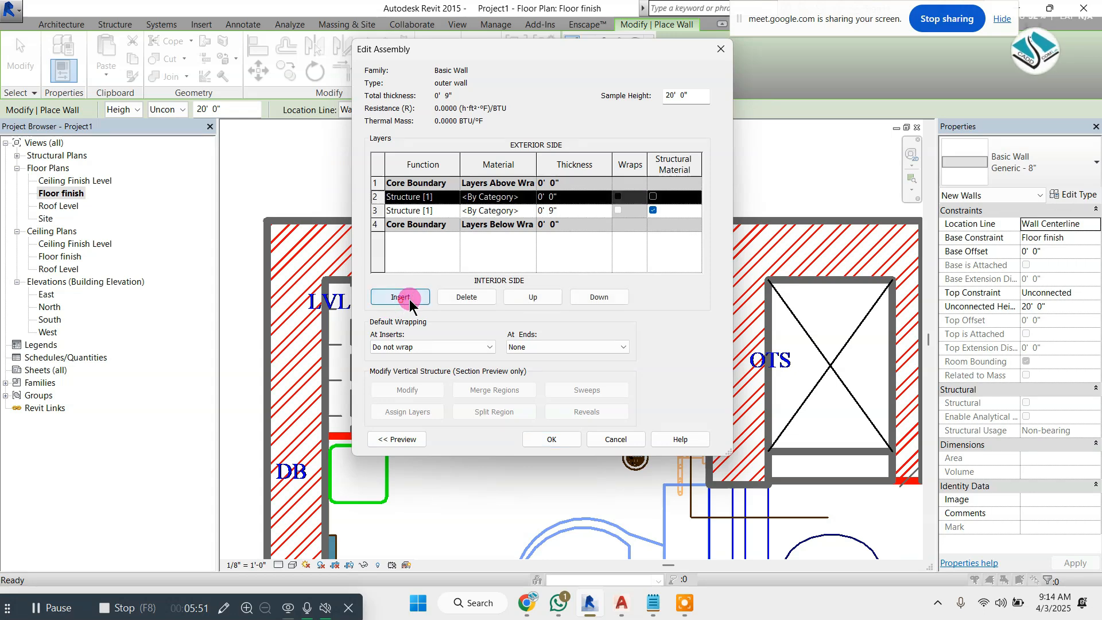
click(563, 197)
text(1)
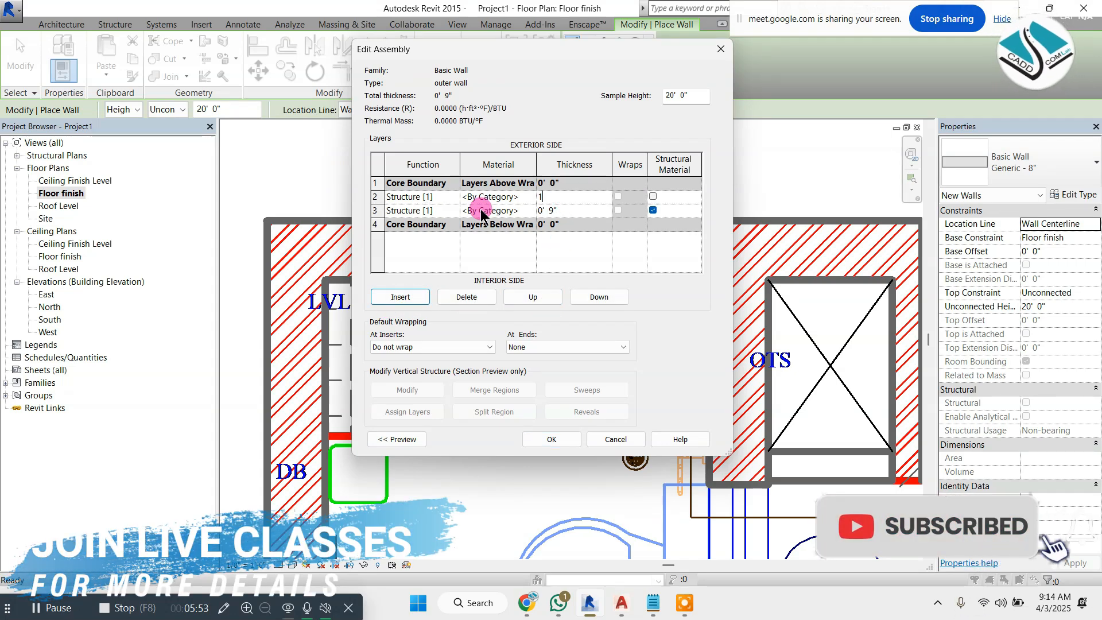
click(523, 297)
click(590, 296)
click(590, 297)
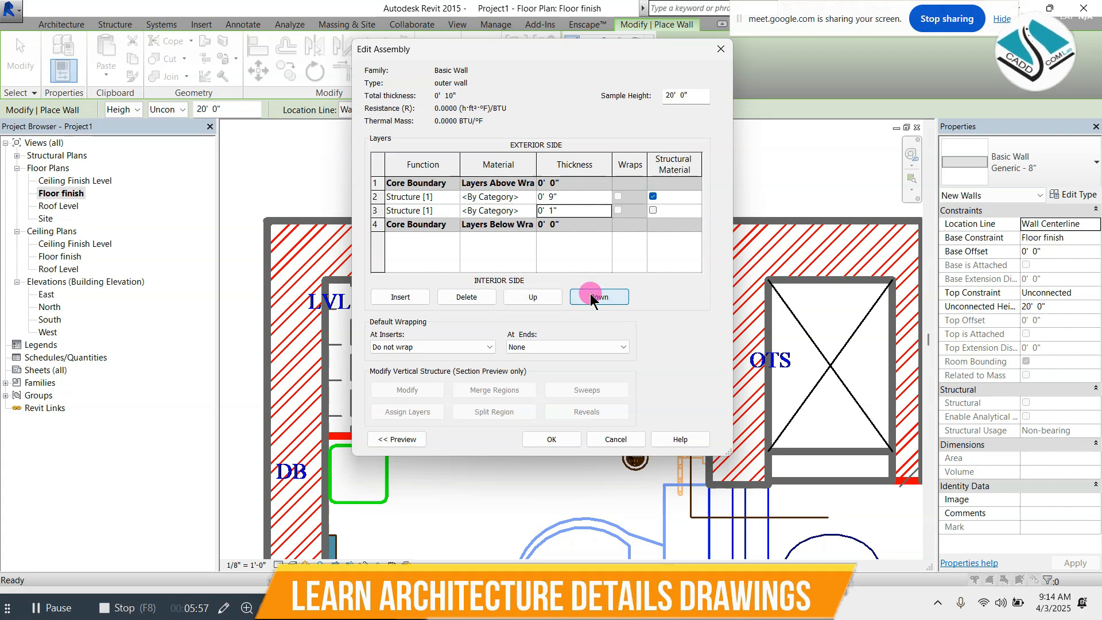
click(566, 211)
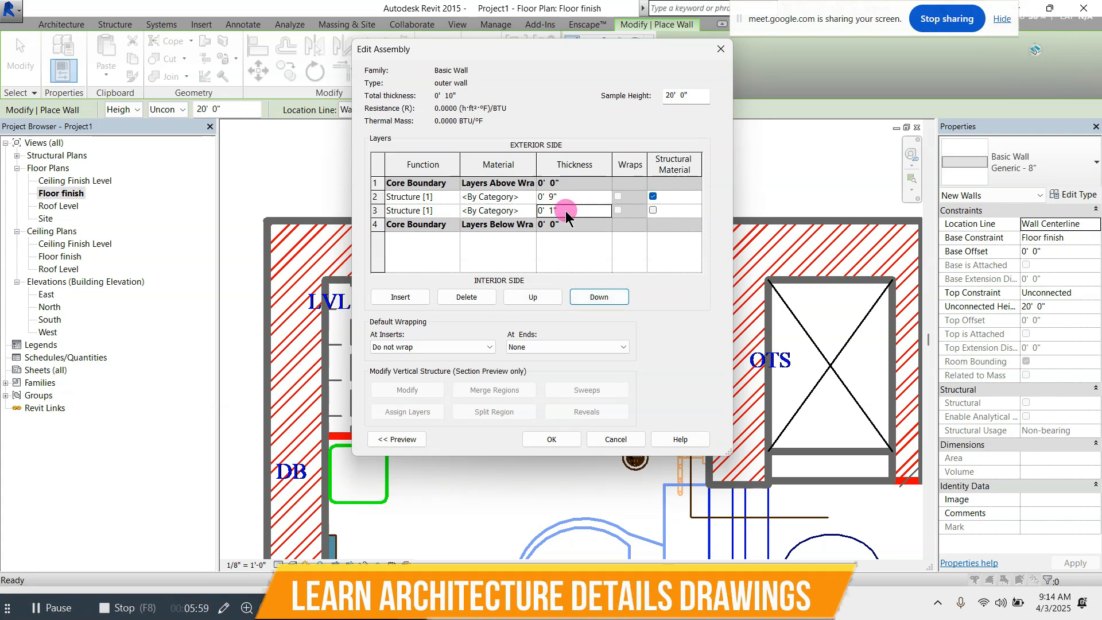
Add another 1" layer on the exterior side of the outer wall's structural layer
click(406, 295)
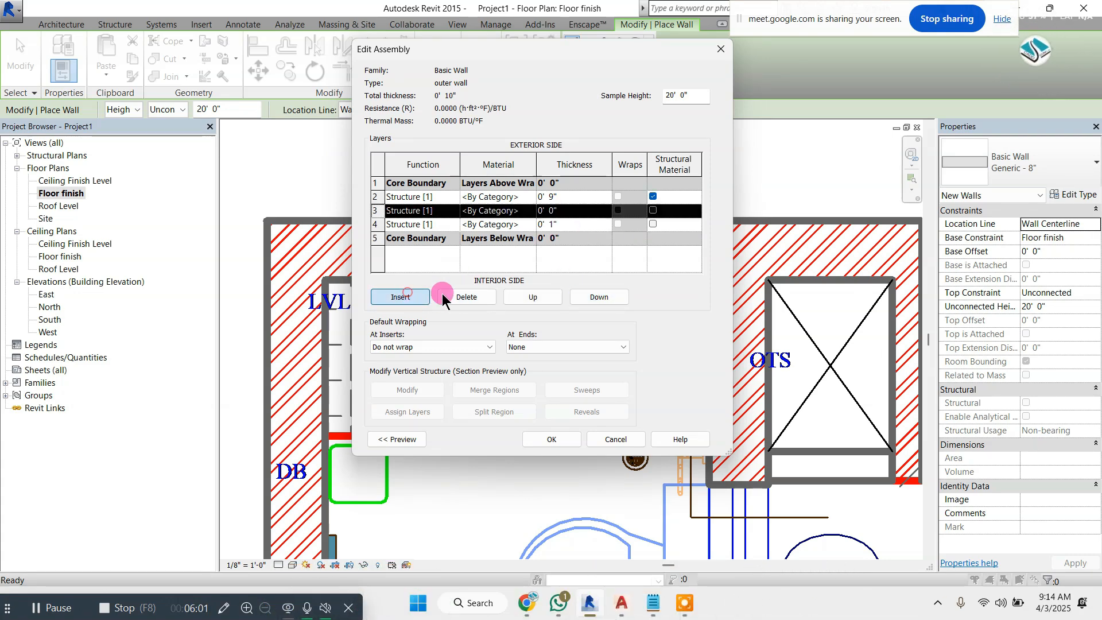
click(541, 295)
click(559, 197)
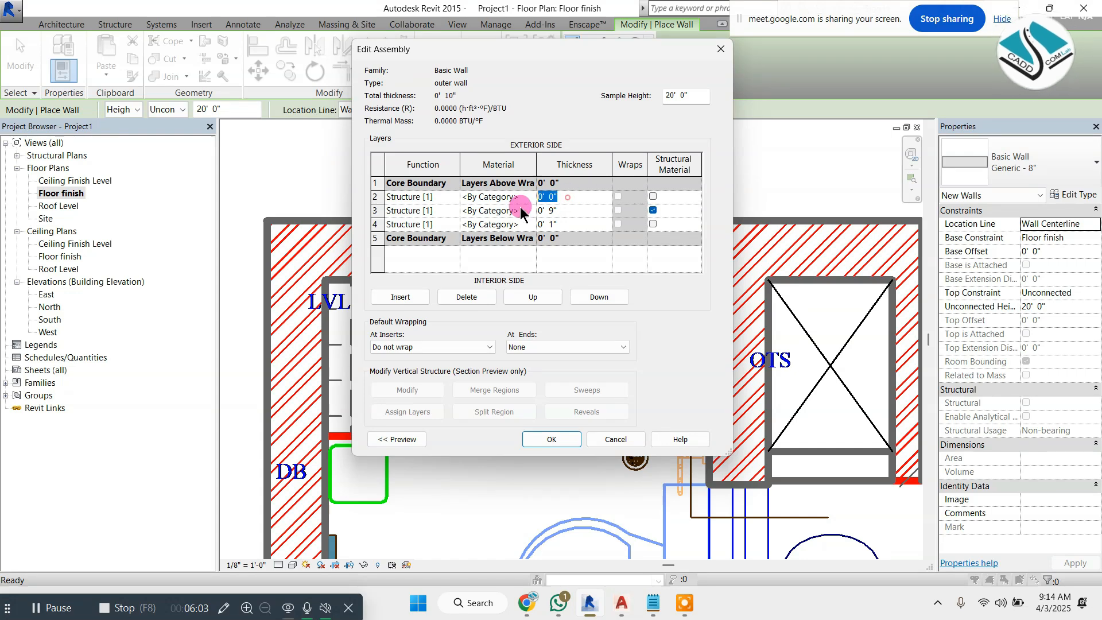
text(1")
click(653, 296)
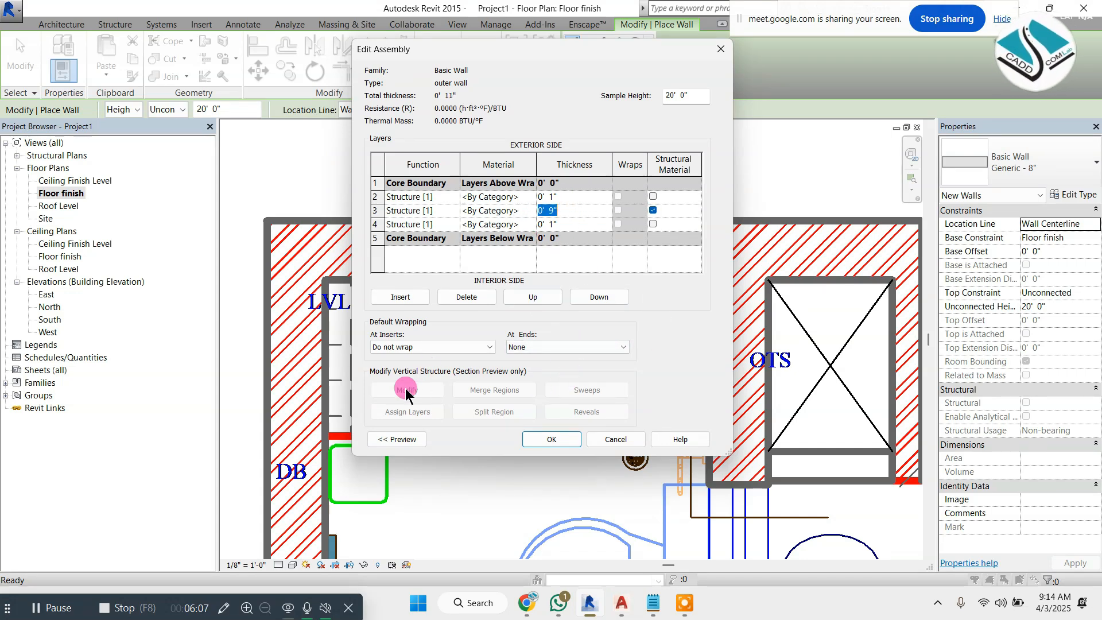
Preview the outer wall assembly in section and accept the new wall type
click(396, 439)
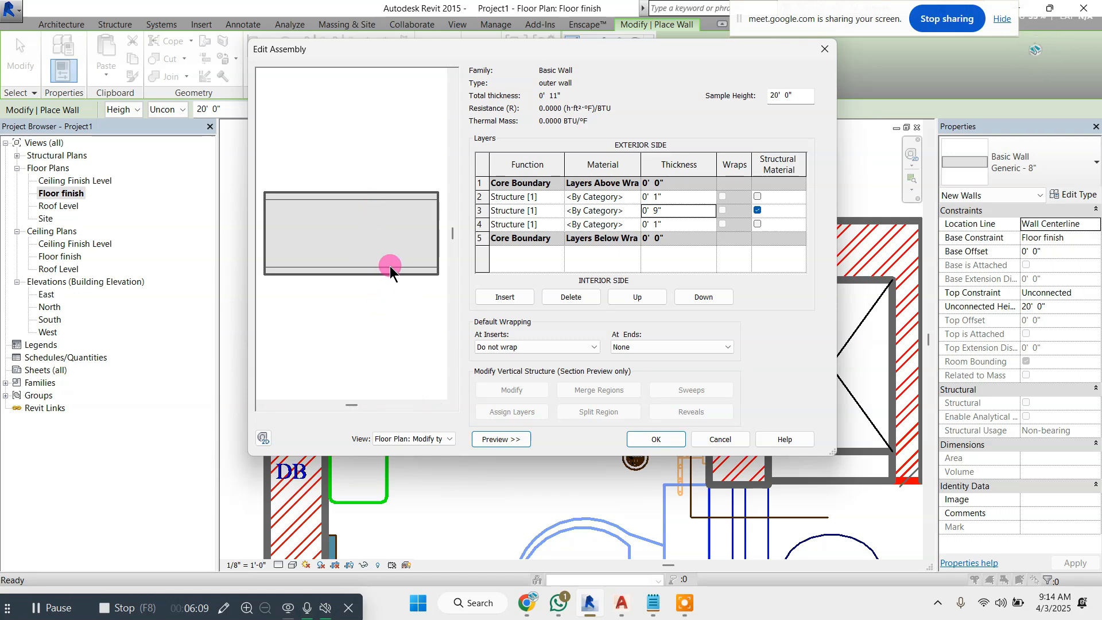
click(262, 435)
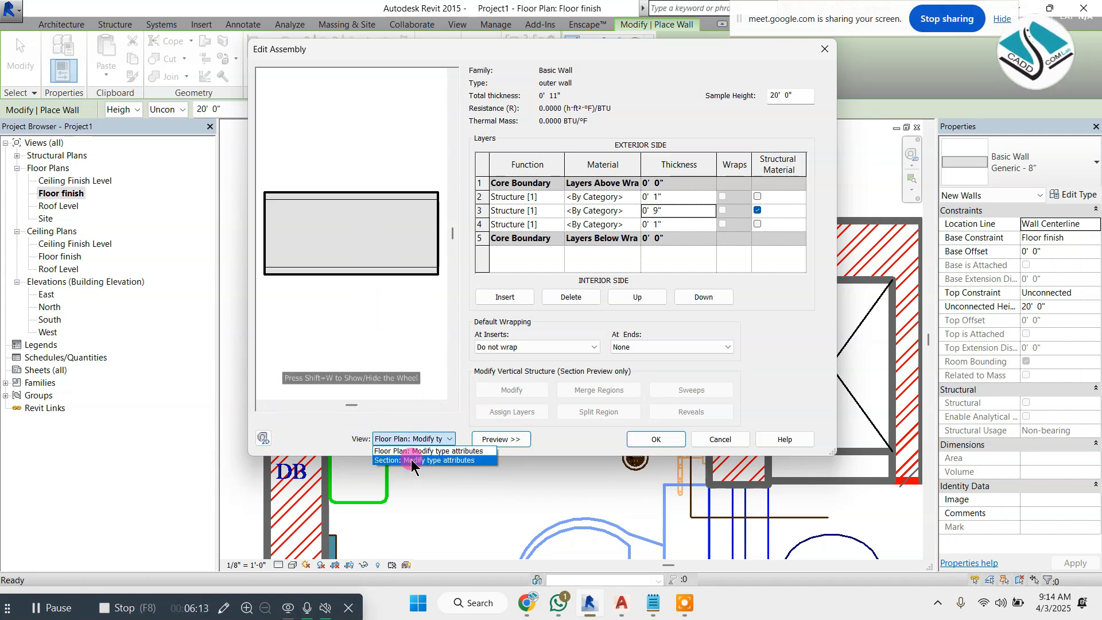
click(422, 459)
scroll(354, 369, up, 5)
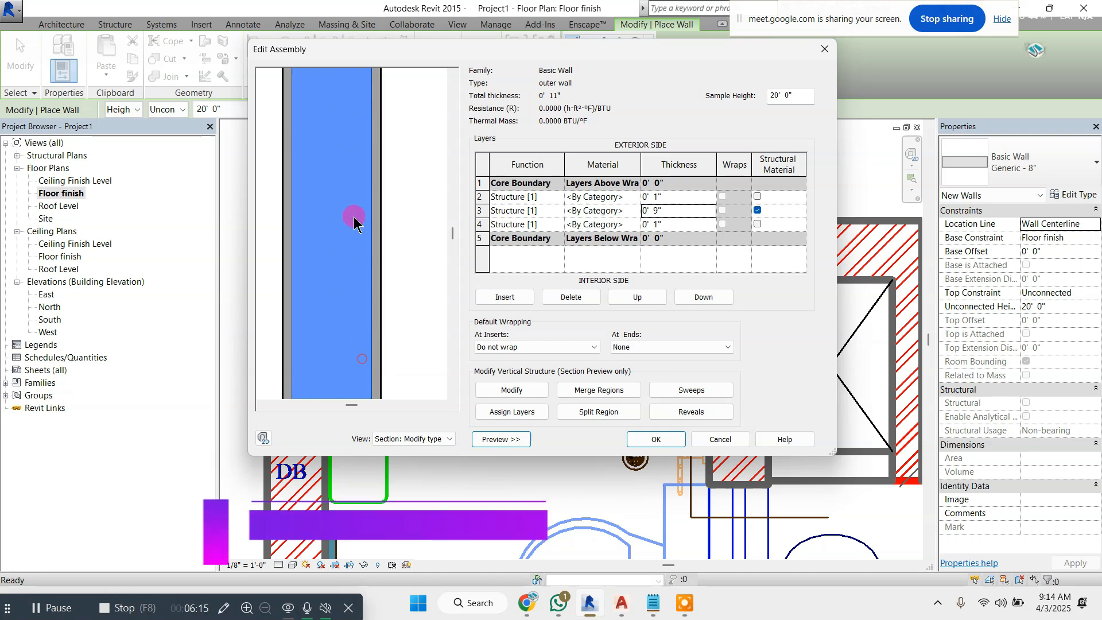
scroll(391, 219, down, 3)
scroll(386, 277, up, 3)
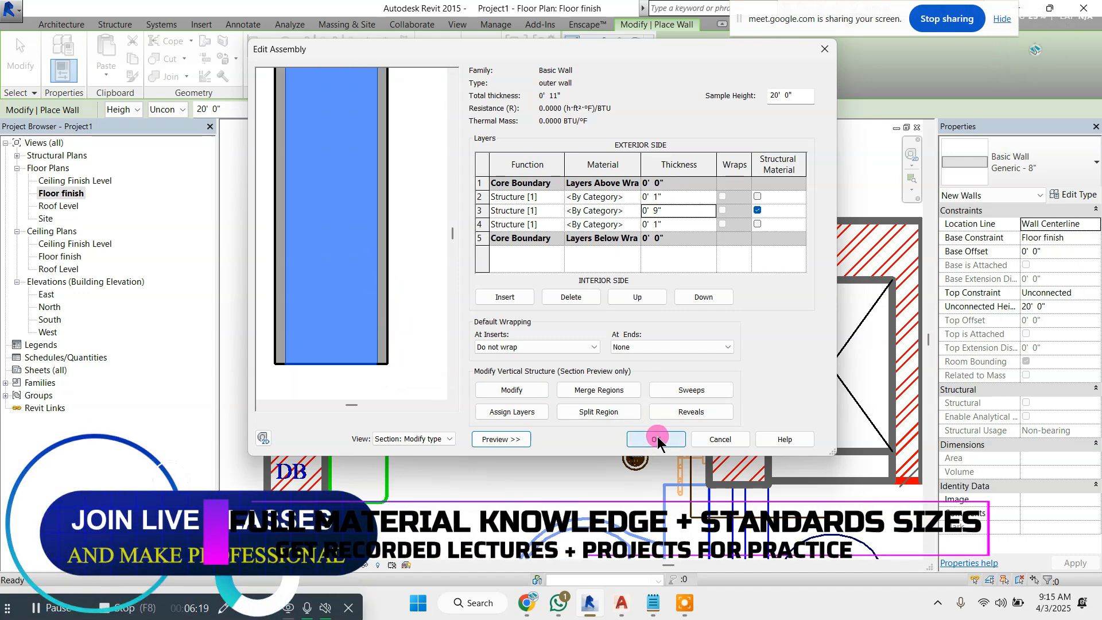
click(656, 439)
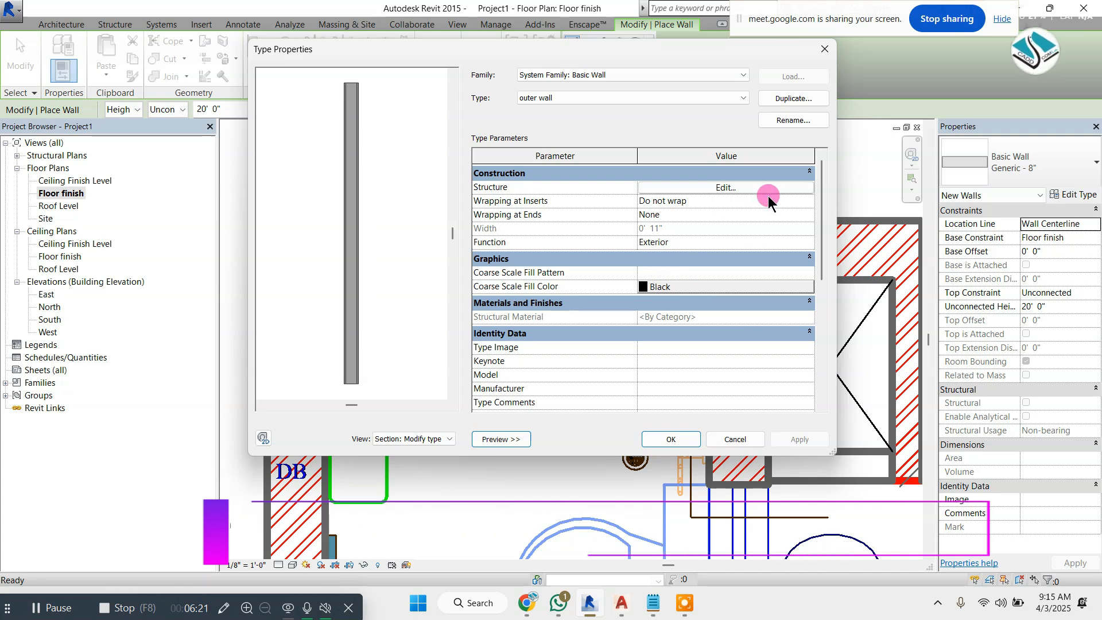
click(680, 432)
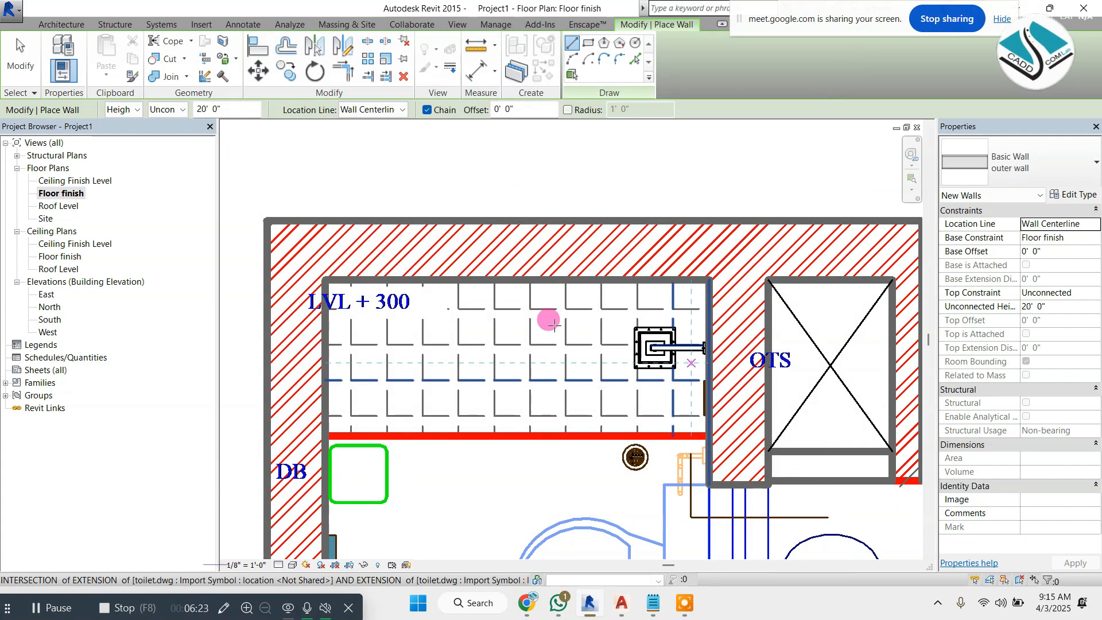
Draw an outer wall about 5'-3" long over the upper hatched wall of the toilet plan
click(297, 252)
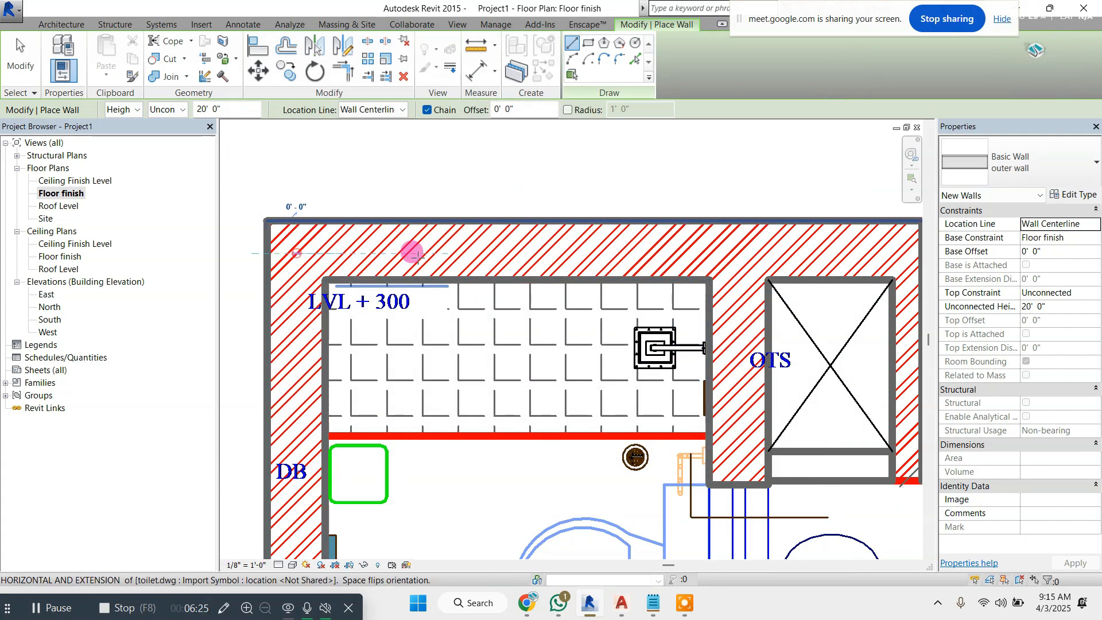
scroll(428, 253, down, 2)
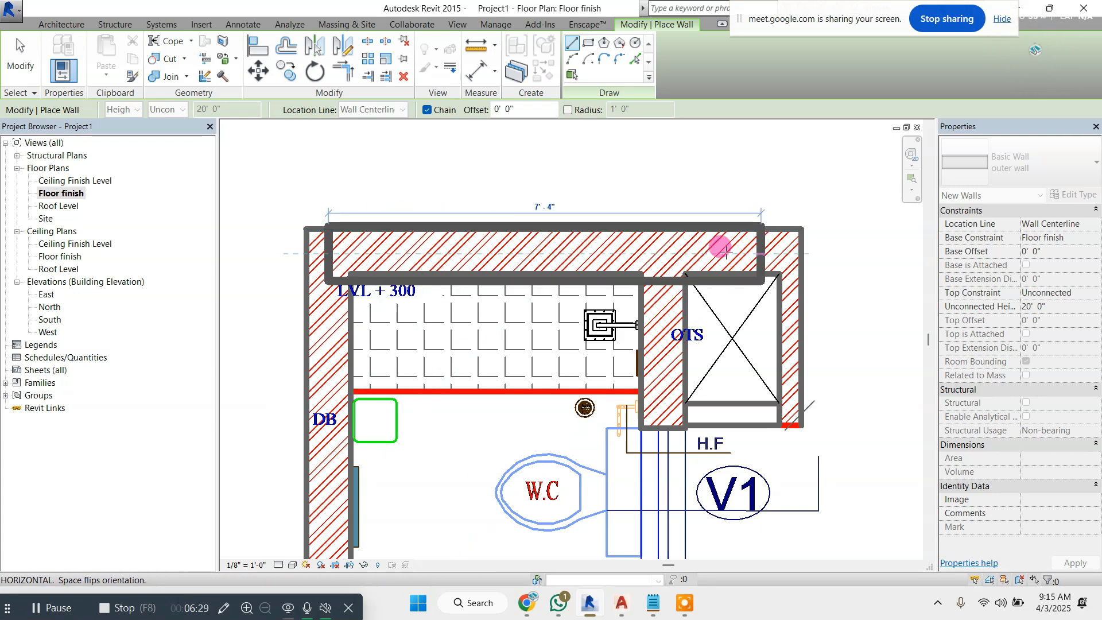
scroll(577, 244, up, 2)
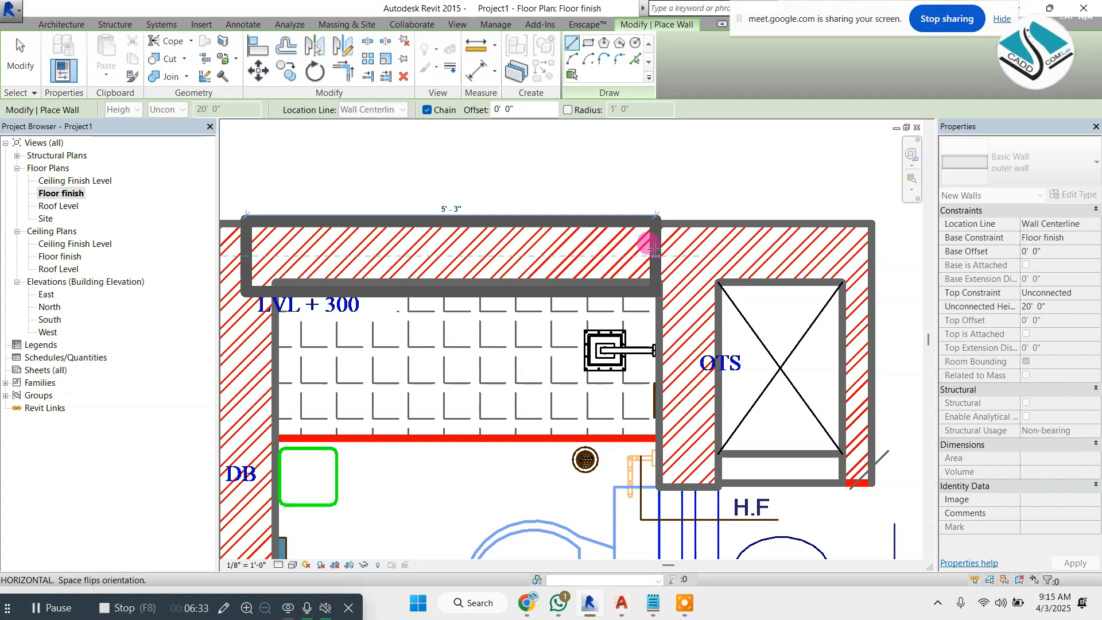
click(655, 248)
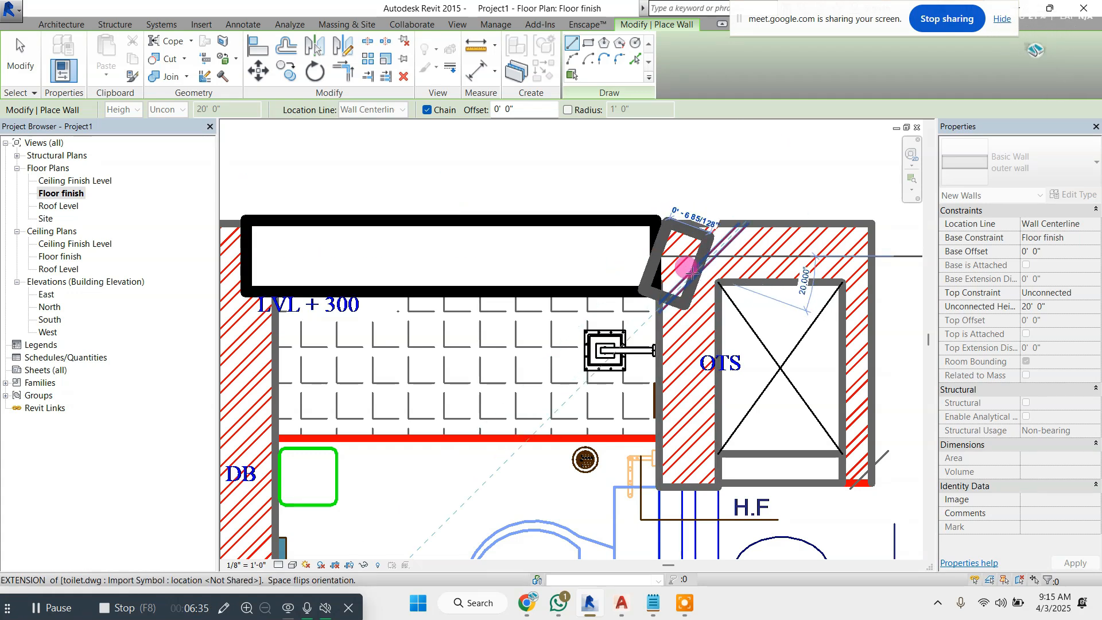
key(Escape)
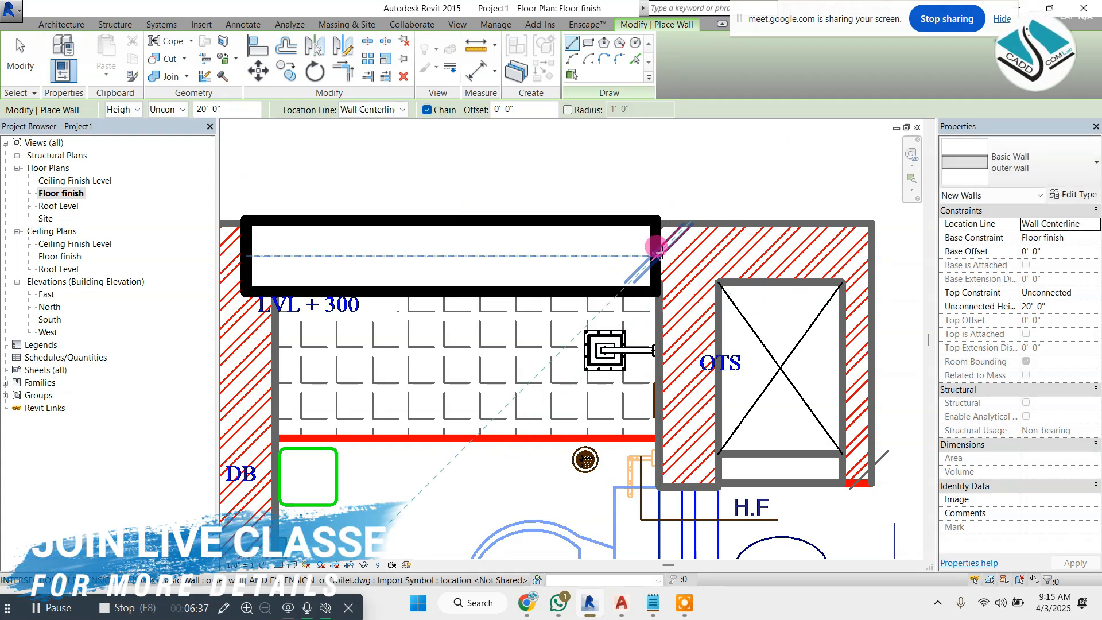
Stretch the right end of the upper wall to the plan's outer right edge, making it about 8'-0" long
key(Escape)
key(Escape)
click(660, 255)
drag(660, 255, 864, 257)
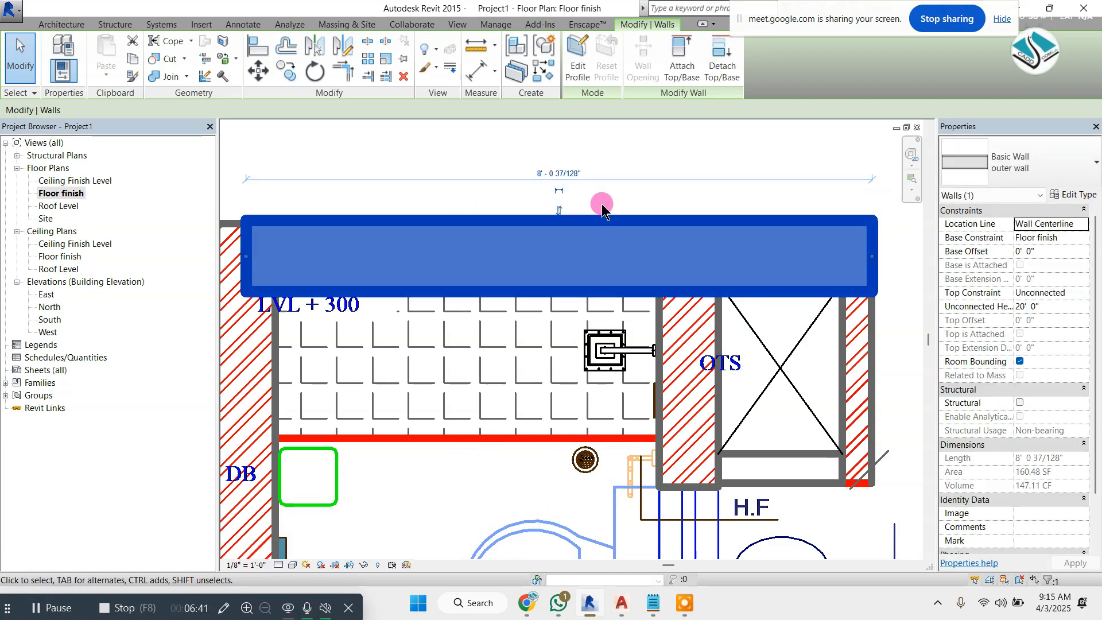
Set the structural layer of the outer wall type to 8"
click(602, 201)
click(624, 215)
click(1067, 194)
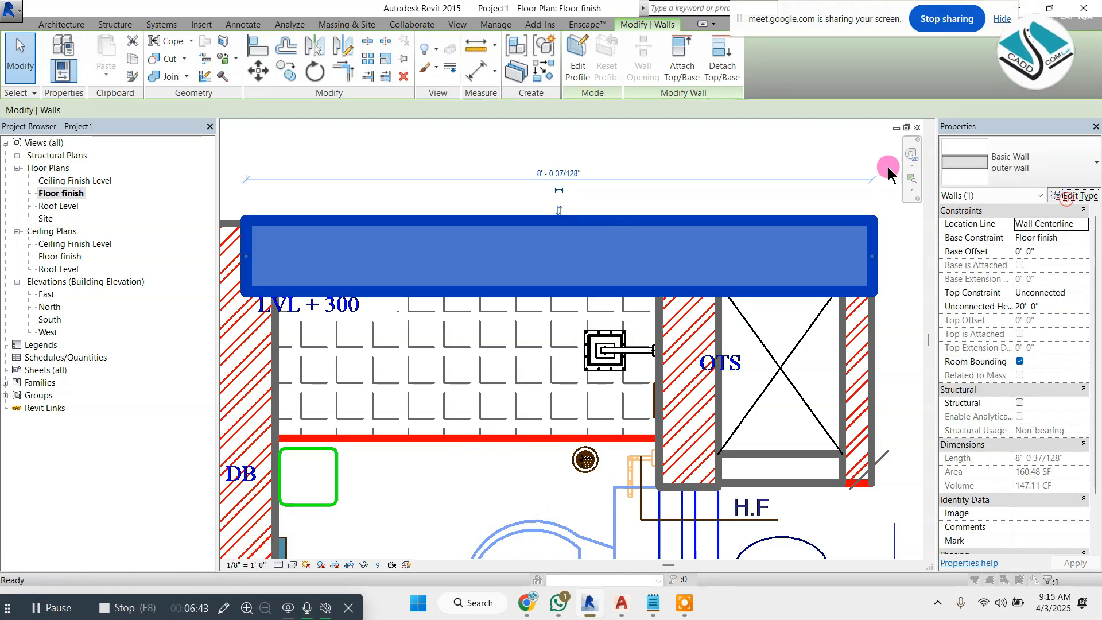
click(714, 189)
click(668, 210)
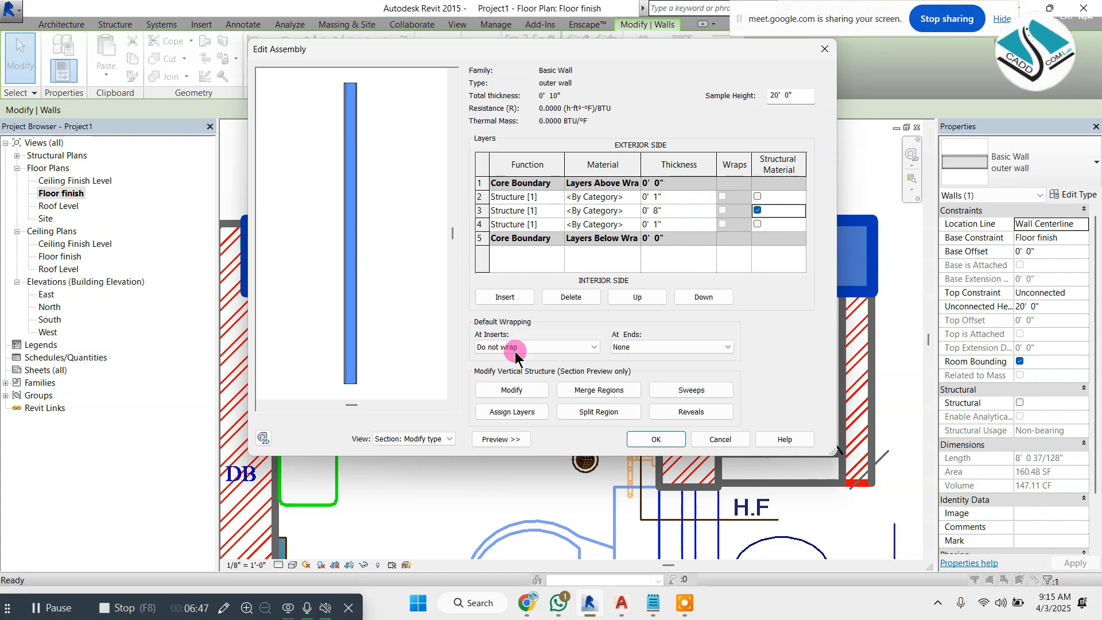
click(638, 440)
click(647, 439)
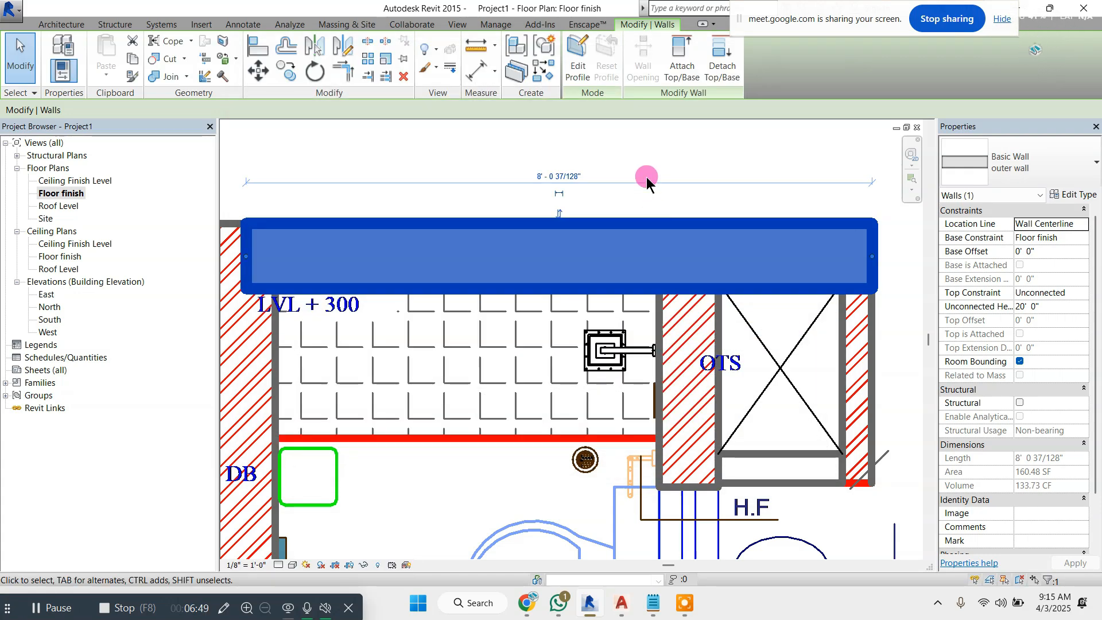
Deselect the upper wall and display the plan with thin lines
click(535, 198)
scroll(473, 220, down, 1)
key(t)
key(l)
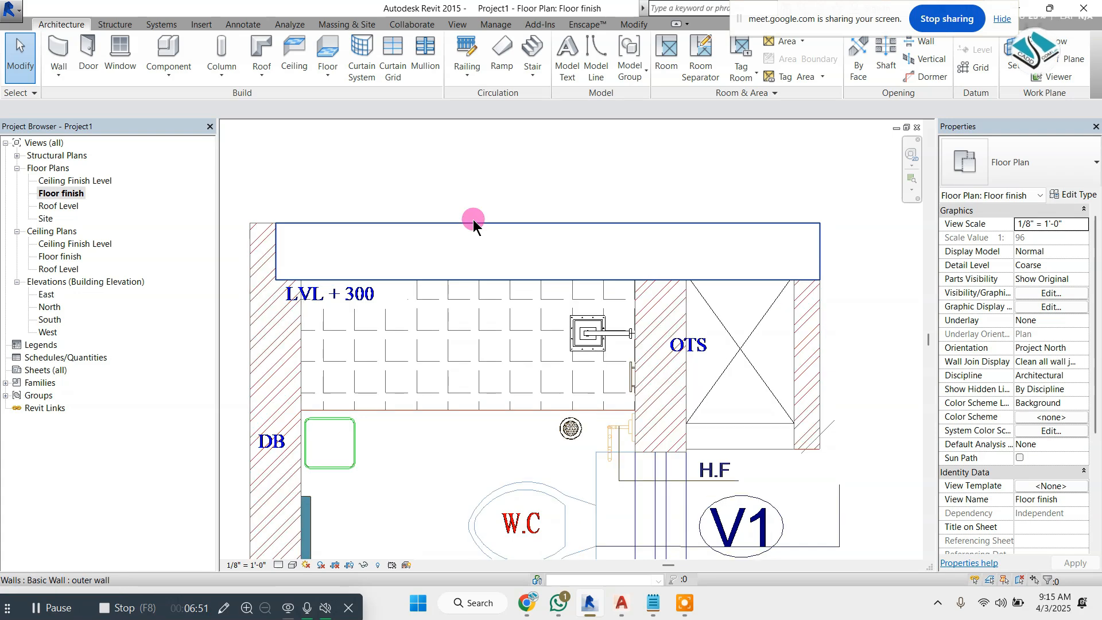
Draw the left outer wall from the plan's upper-left corner down to its lower-left corner
click(265, 250)
scroll(265, 436, down, 2)
middle_drag(268, 556, 291, 330)
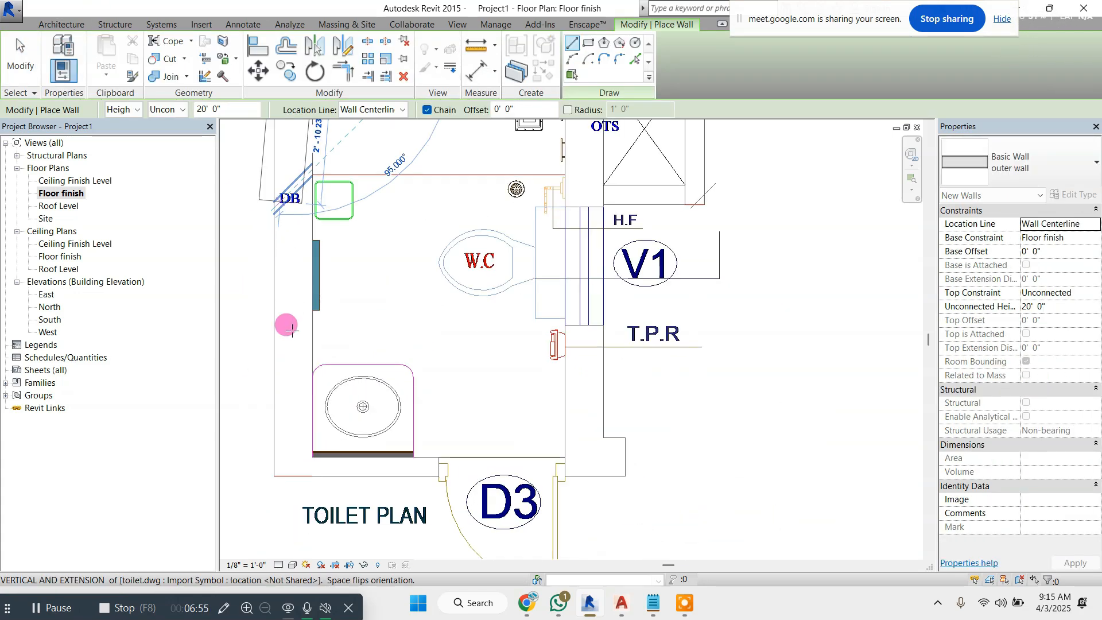
click(298, 472)
scroll(308, 463, up, 3)
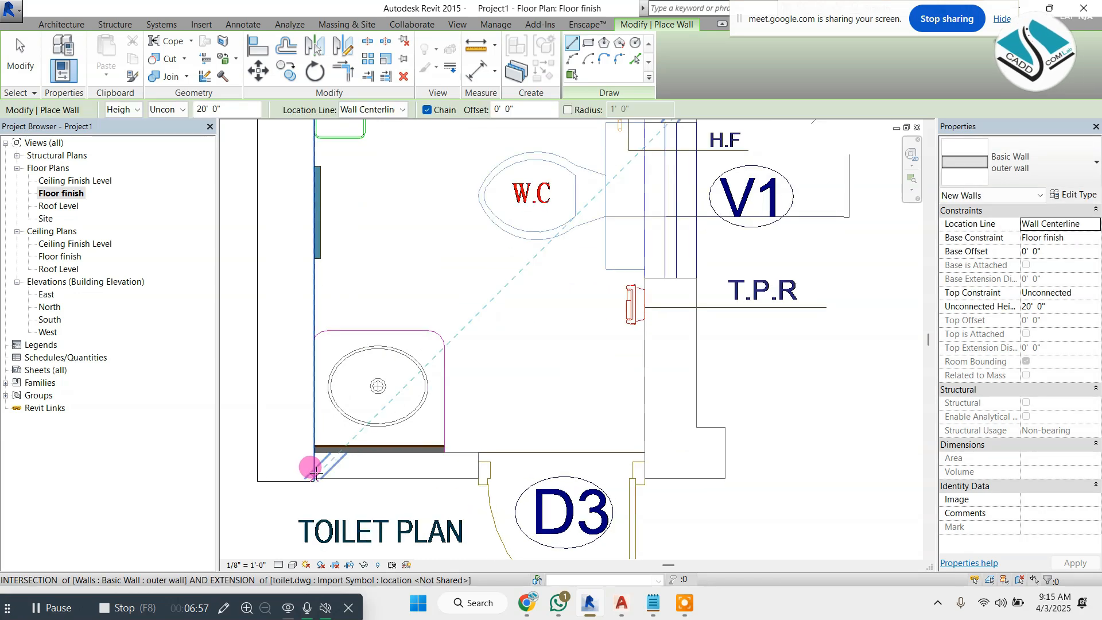
Duplicate the outer wall type under the name part.wall
click(1072, 194)
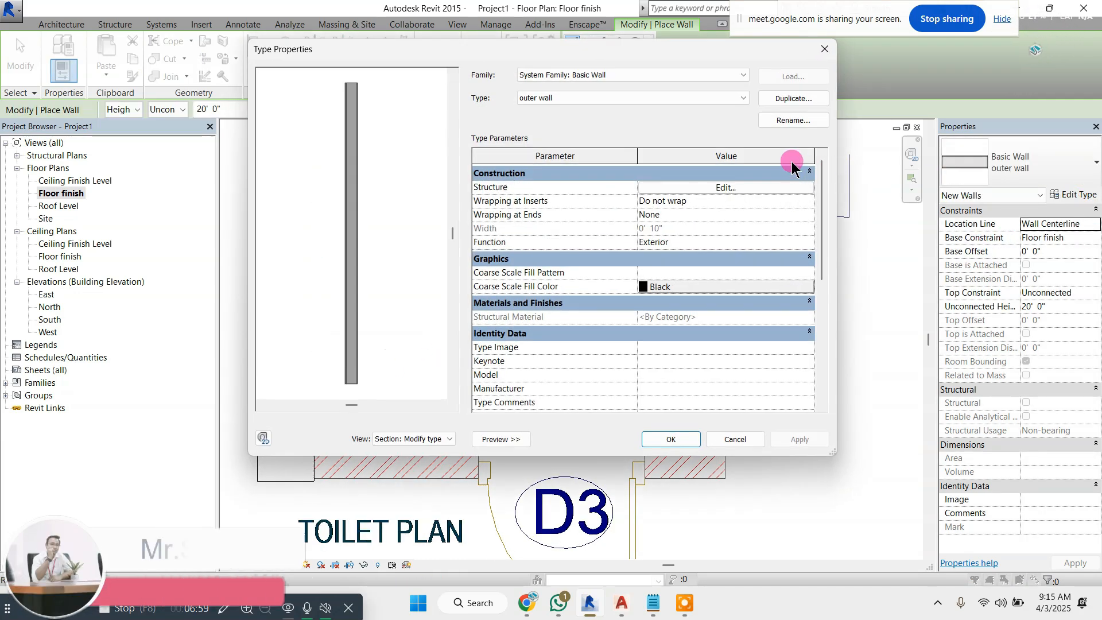
click(794, 98)
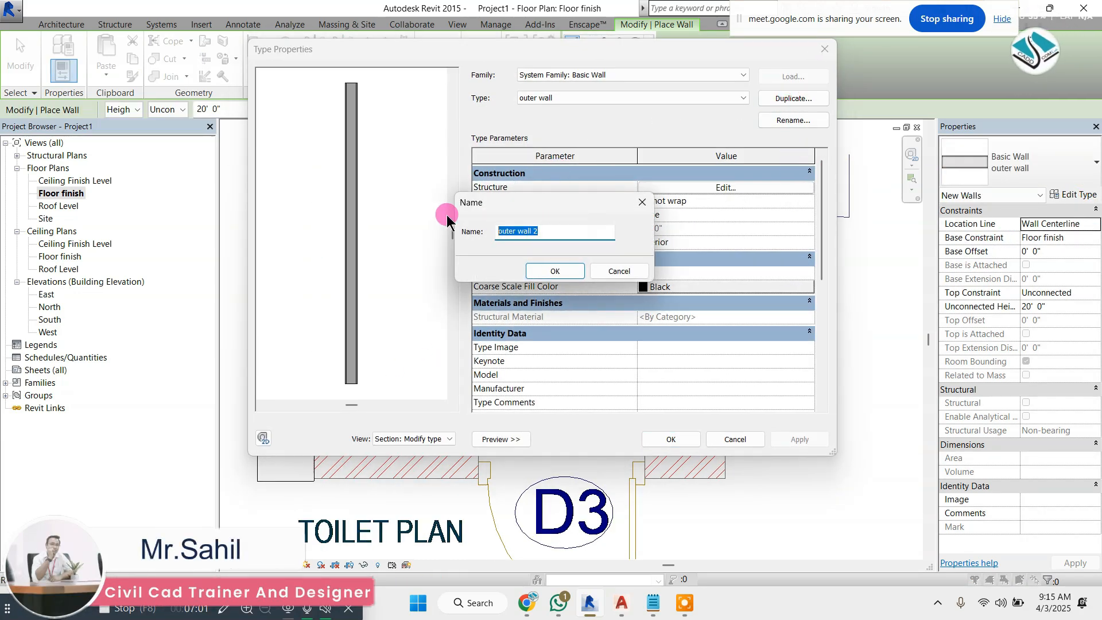
text(part.wall)
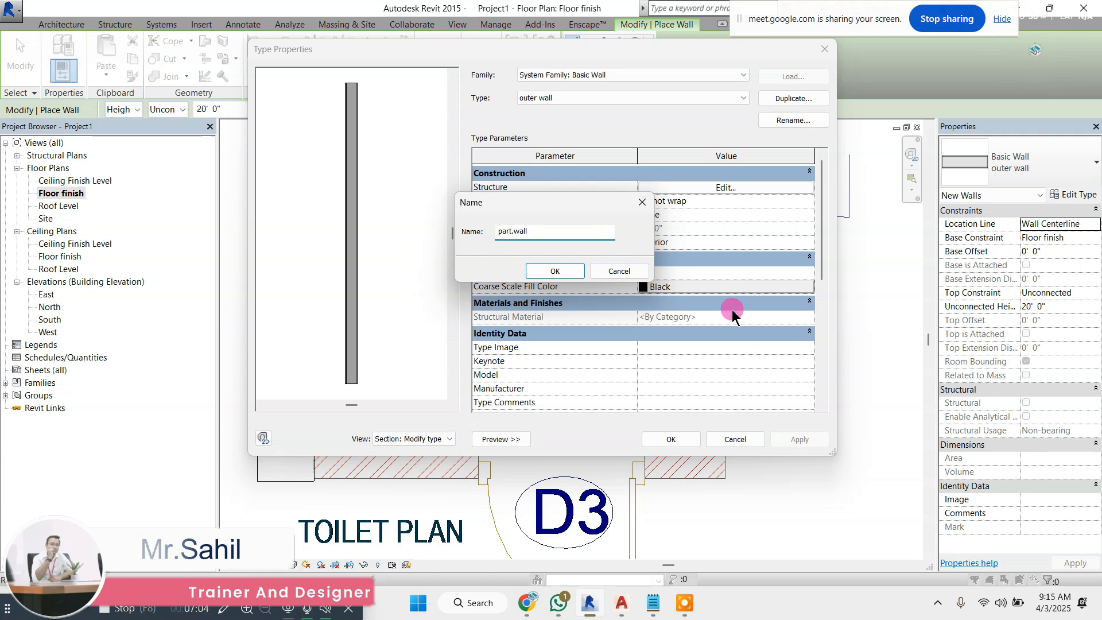
click(552, 270)
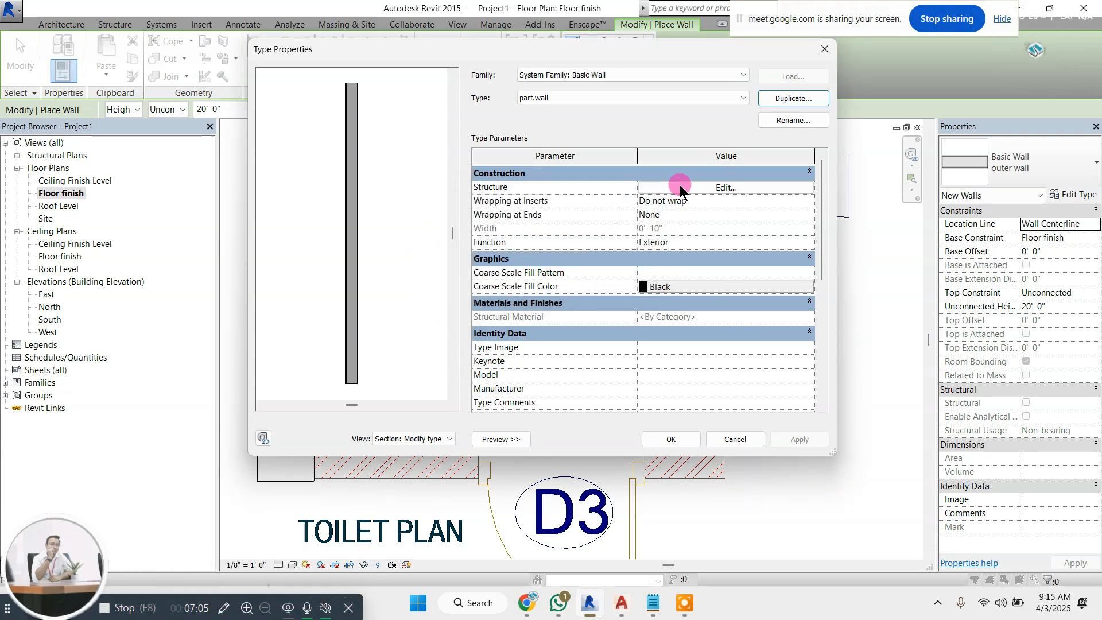
Set the structural layer of the part.wall type to 4.5" thick and apply the type changes
click(679, 186)
click(658, 211)
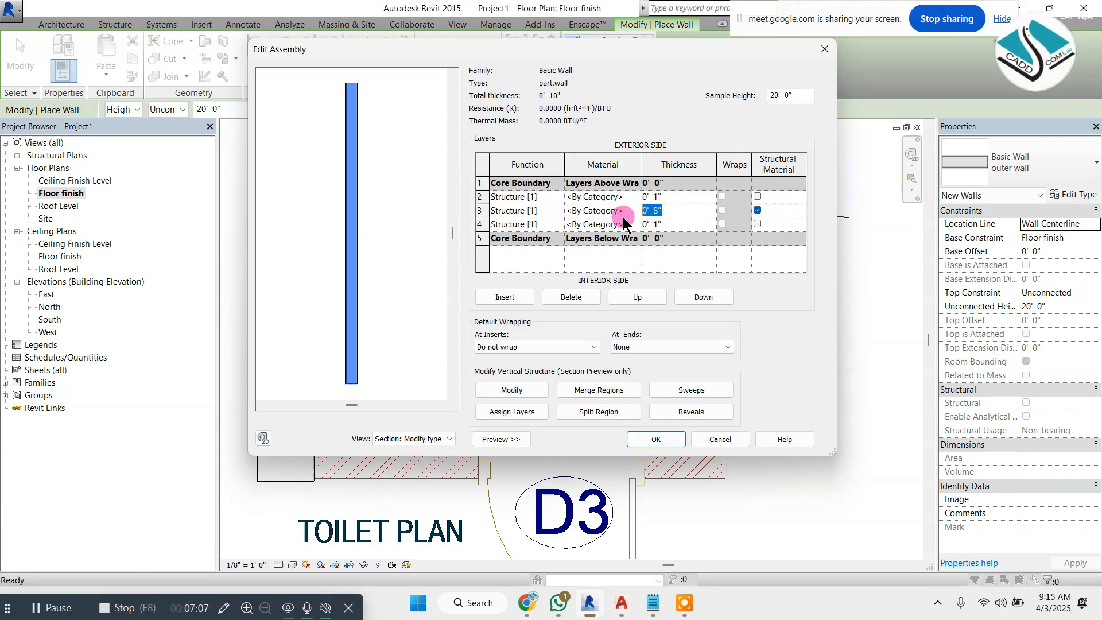
text(14.5")
click(622, 217)
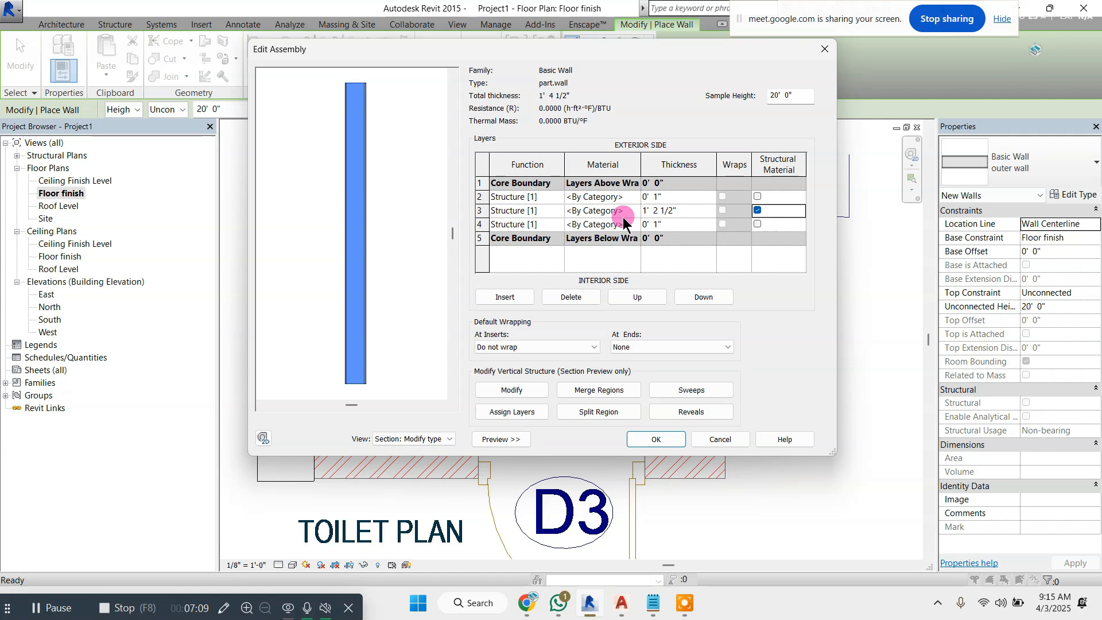
click(683, 208)
text(4.5")
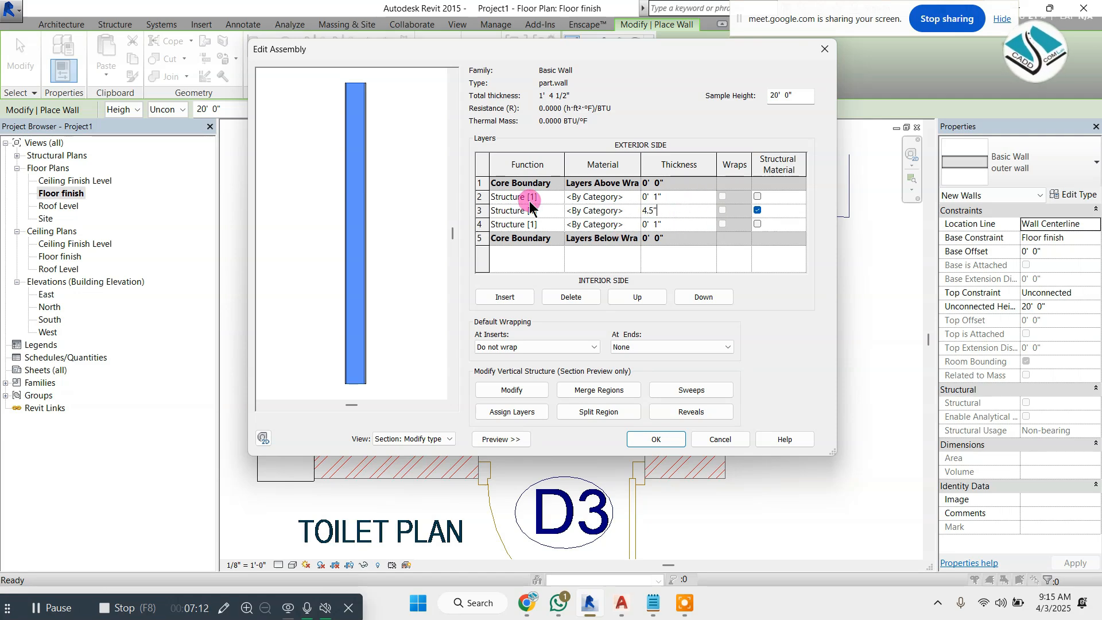
click(701, 242)
click(656, 439)
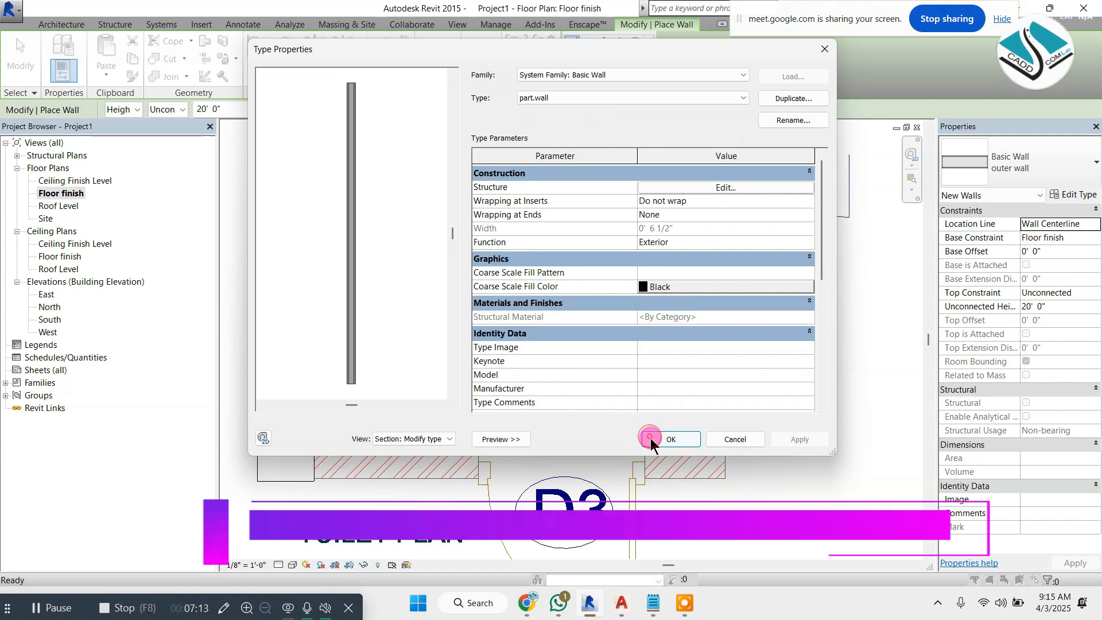
click(651, 439)
Draw the lower part.wall from the left outer wall's lower end across the door opening to the plan's lower-right end
scroll(315, 458, up, 3)
click(300, 457)
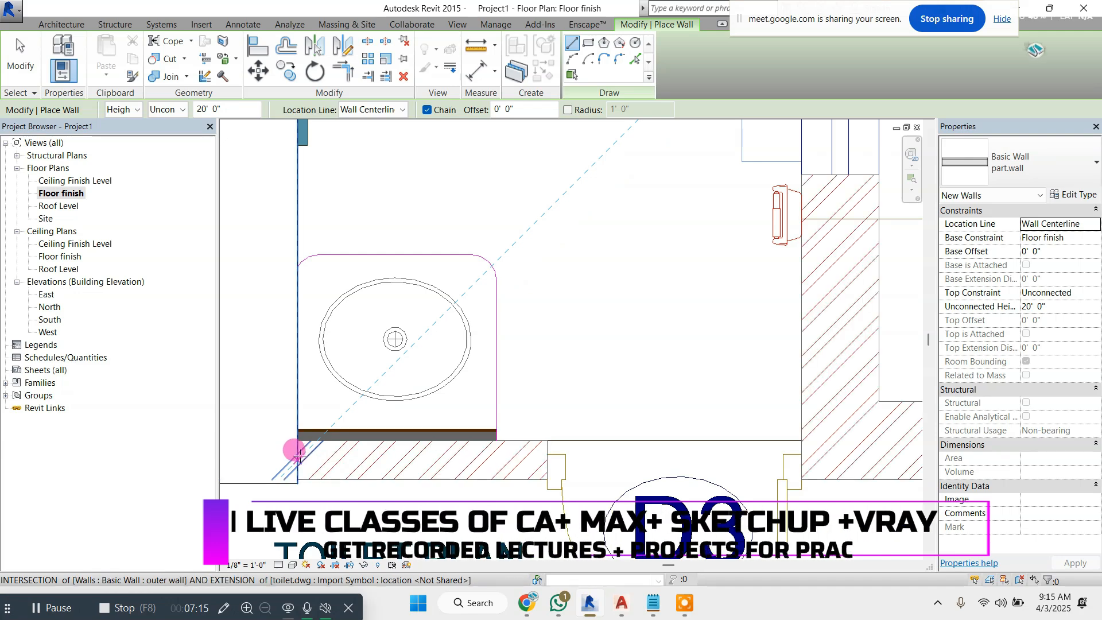
middle_drag(548, 470, 439, 451)
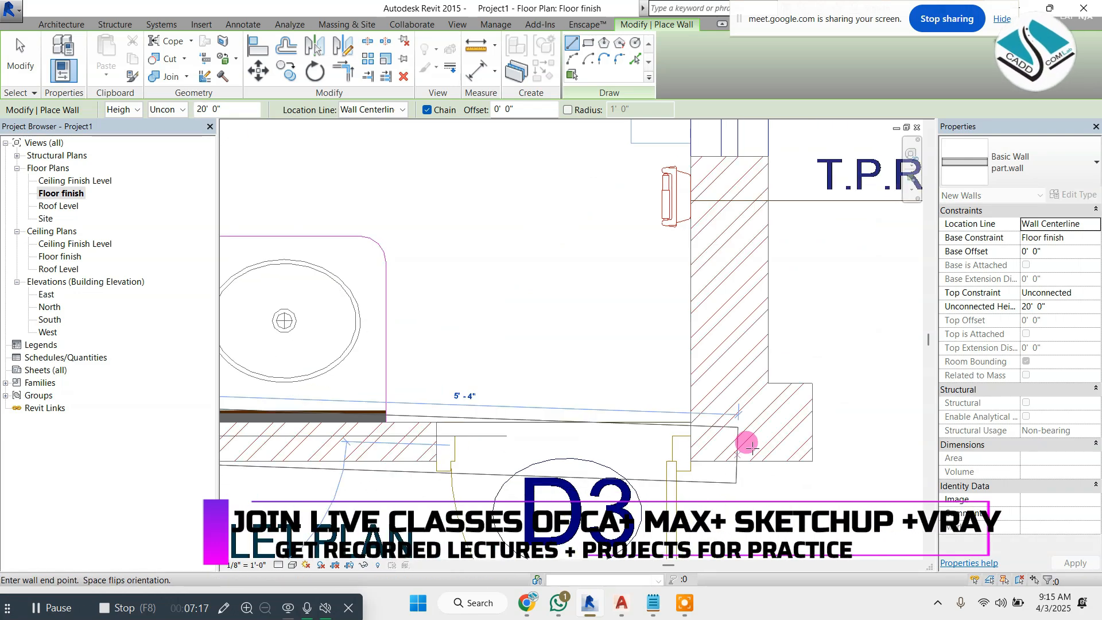
click(806, 448)
key(Escape)
scroll(729, 416, down, 4)
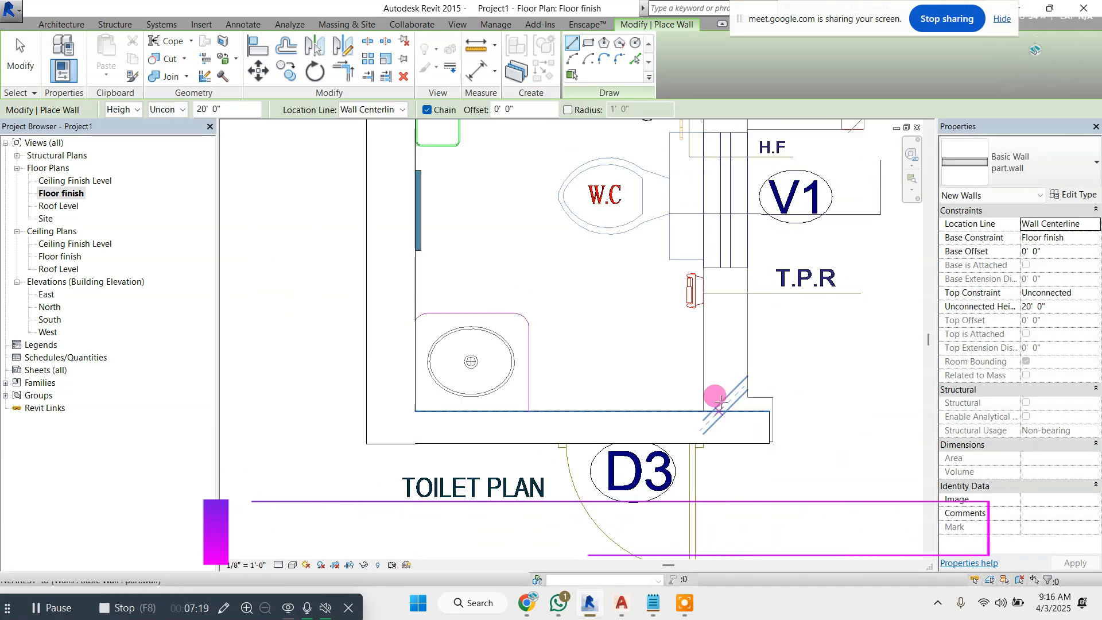
Draw a vertical part.wall about 7'-3" long between the toilet and the OTS, from the upper wall down to the lower wall
scroll(653, 198, up, 4)
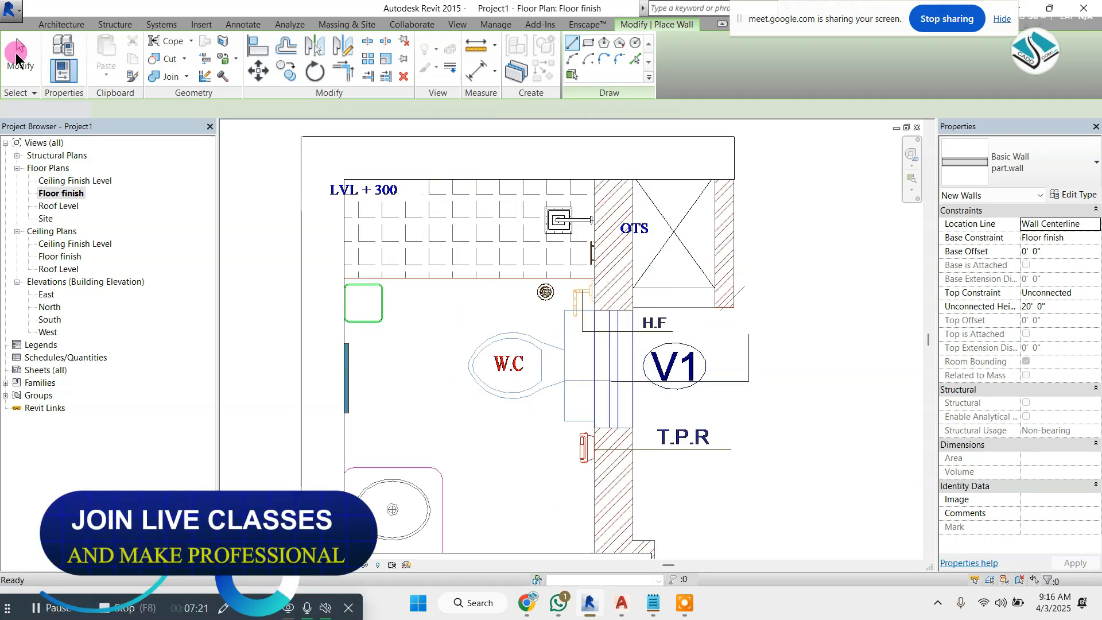
key(Escape)
click(77, 54)
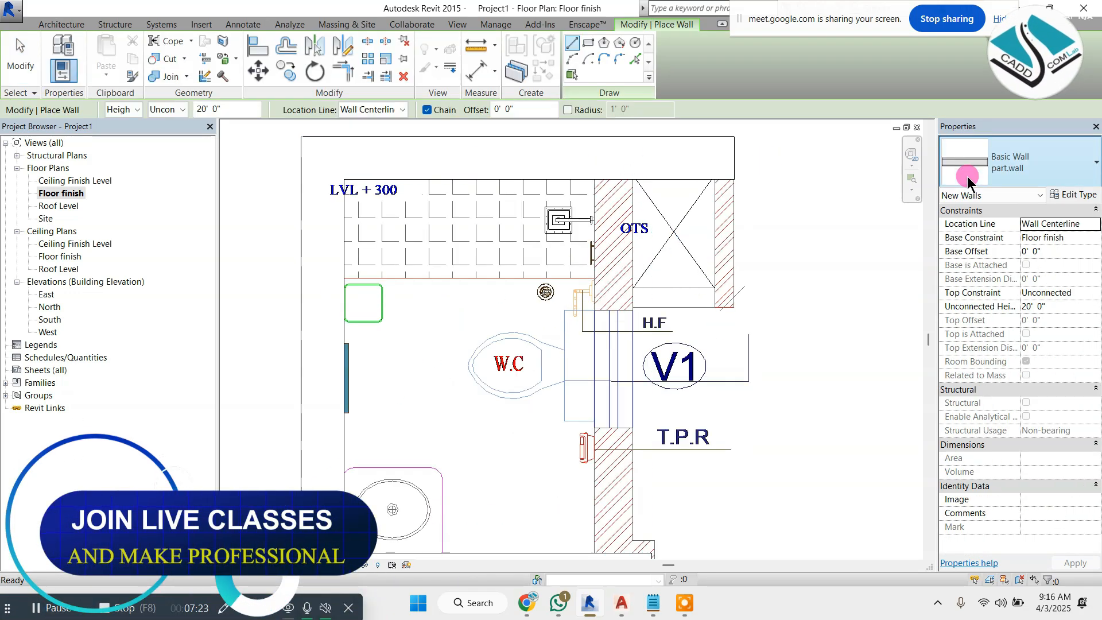
click(613, 174)
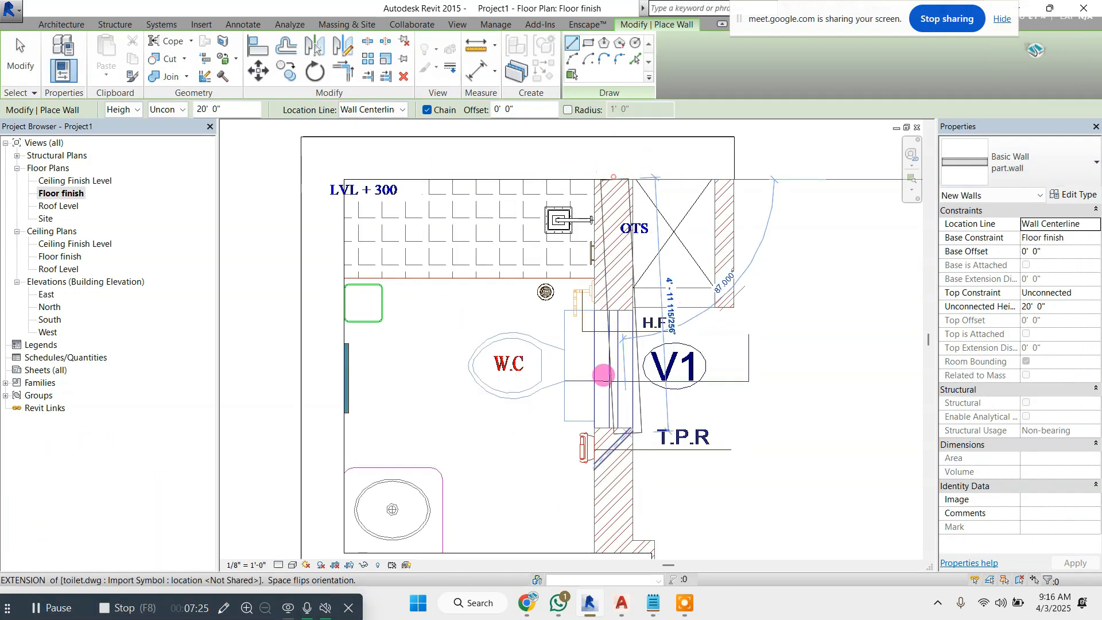
middle_drag(601, 374, 591, 278)
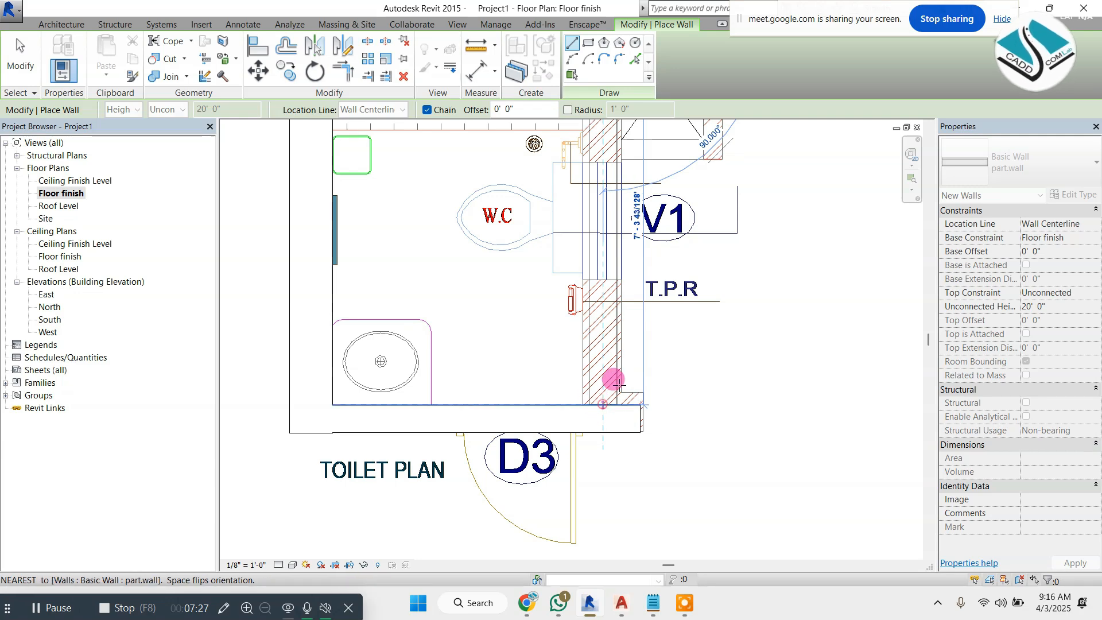
click(619, 384)
key(Escape)
key(Escape)
Match the vertical wall beside the OTS to the left outer wall's type
middle_drag(726, 229, 696, 270)
key(m)
key(a)
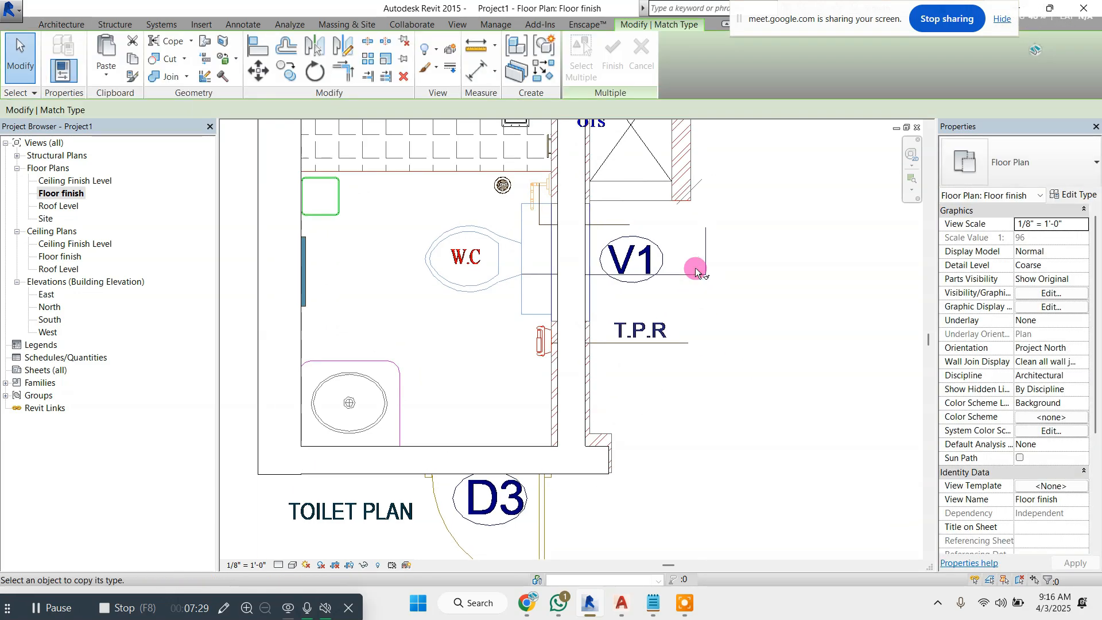
click(281, 322)
click(572, 334)
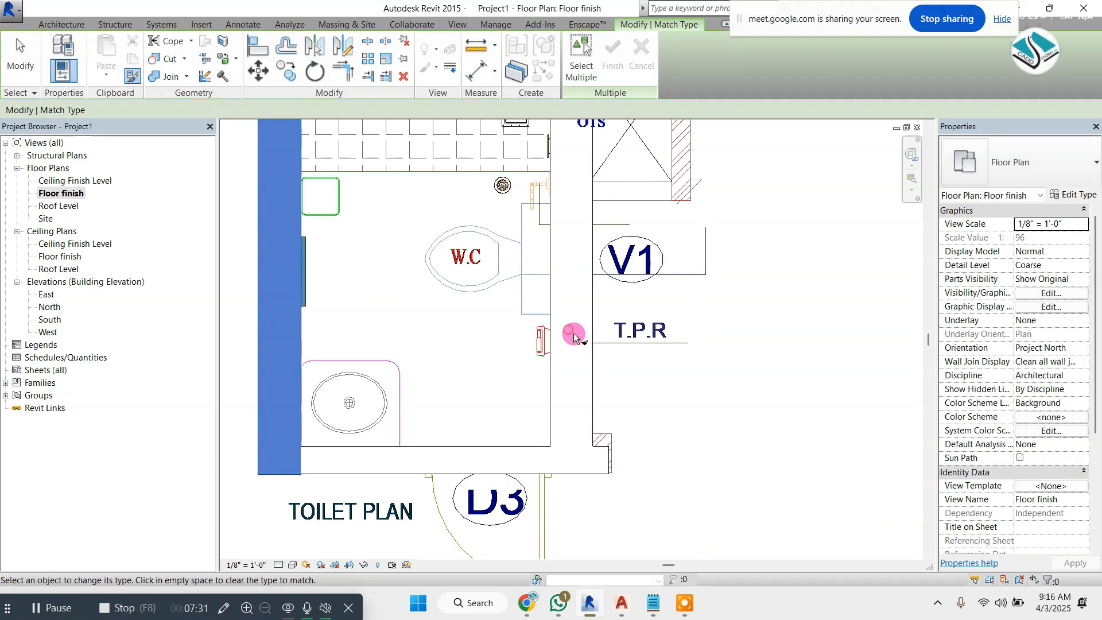
click(703, 280)
Finish matching types and set the floor plan's detail level to Fine
middle_drag(704, 279, 689, 305)
scroll(687, 299, down, 1)
middle_drag(688, 212, 645, 252)
scroll(477, 154, up, 1)
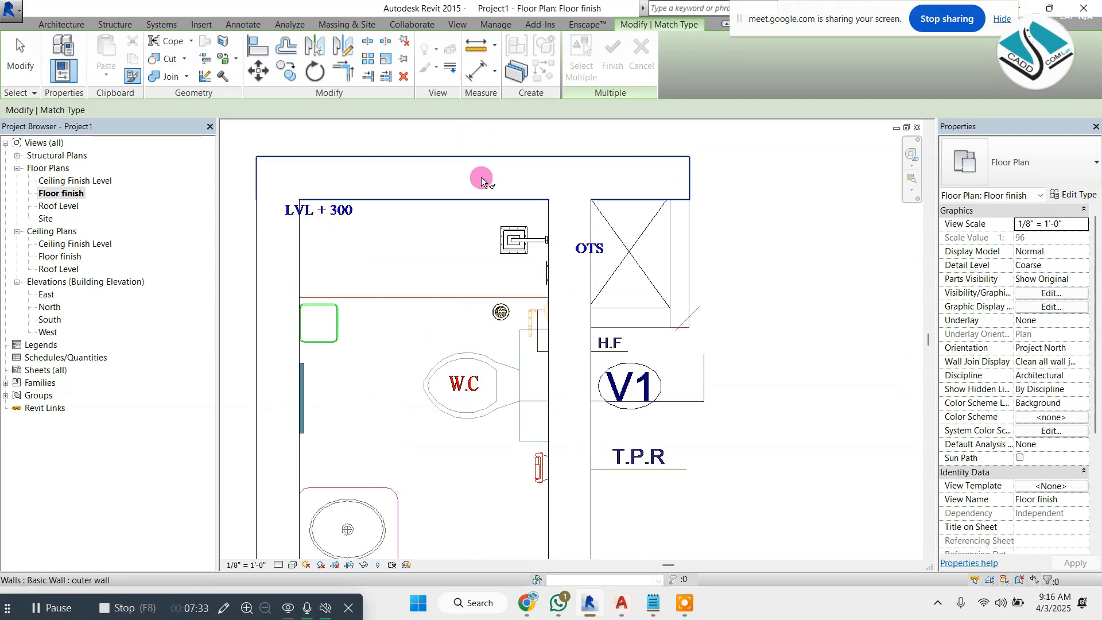
key(Escape)
click(279, 565)
click(298, 551)
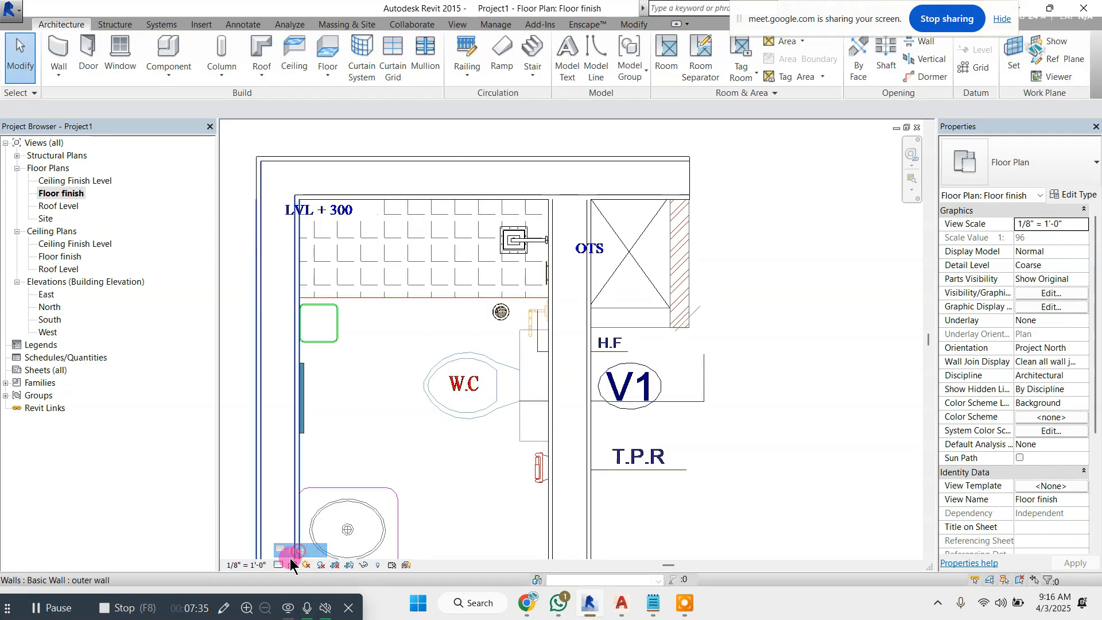
scroll(554, 350, down, 2)
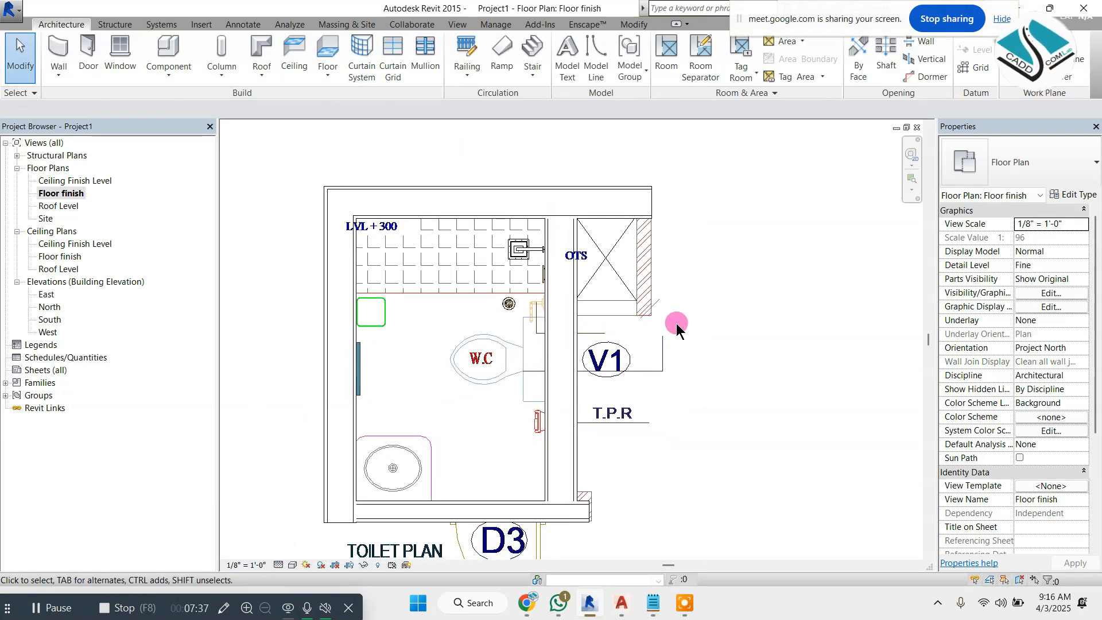
scroll(570, 511, up, 2)
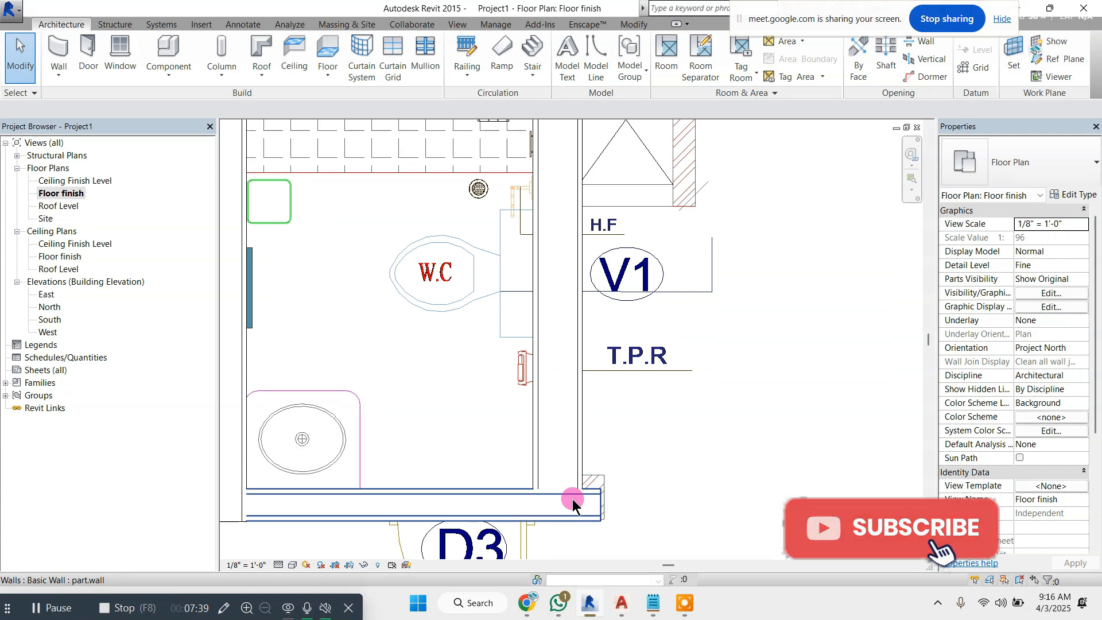
scroll(488, 397, down, 1)
middle_drag(489, 397, 500, 440)
middle_drag(466, 241, 493, 342)
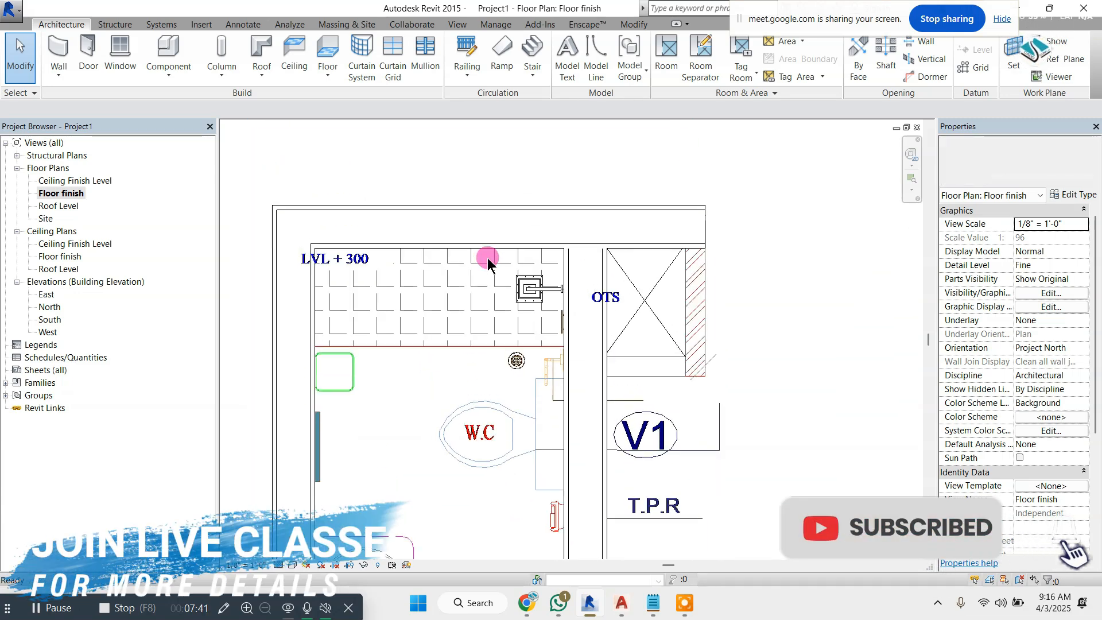
click(505, 213)
click(1071, 194)
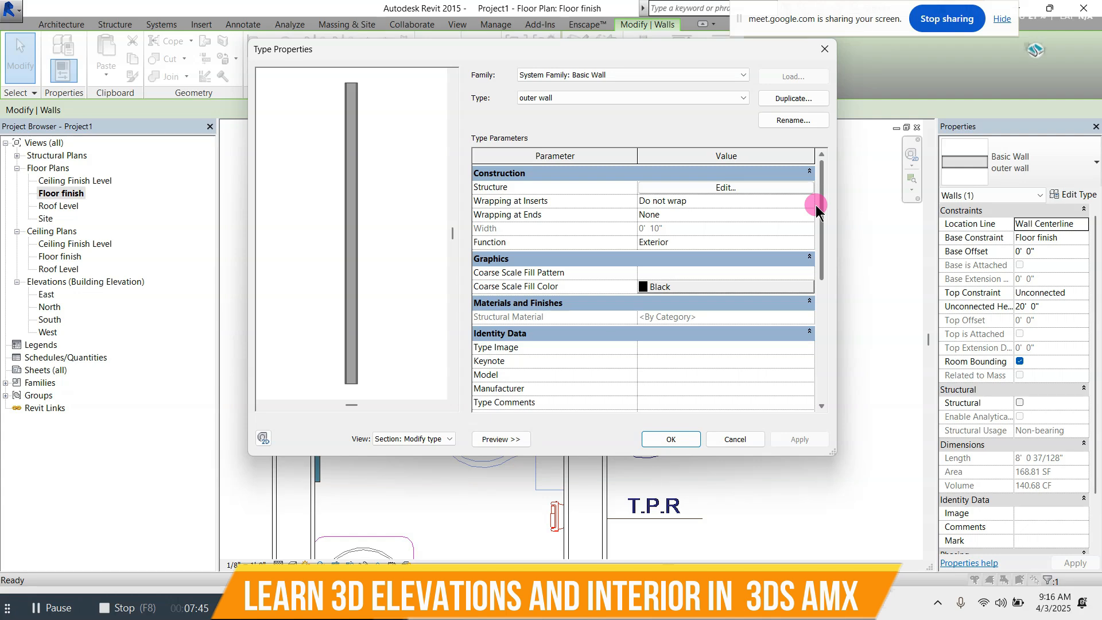
click(808, 268)
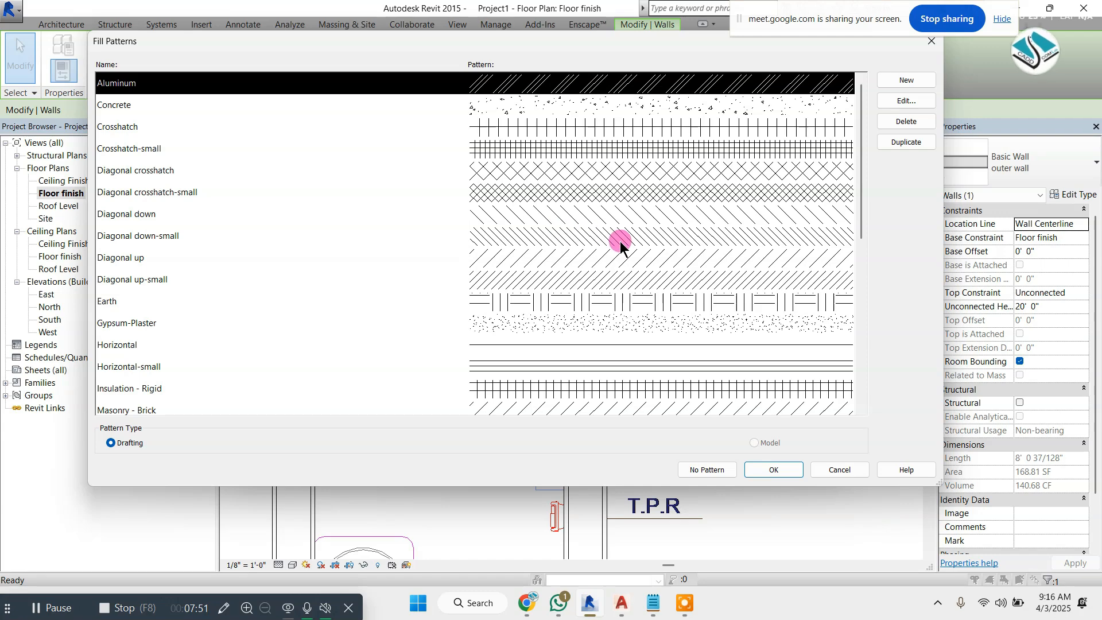
scroll(615, 227, down, 5)
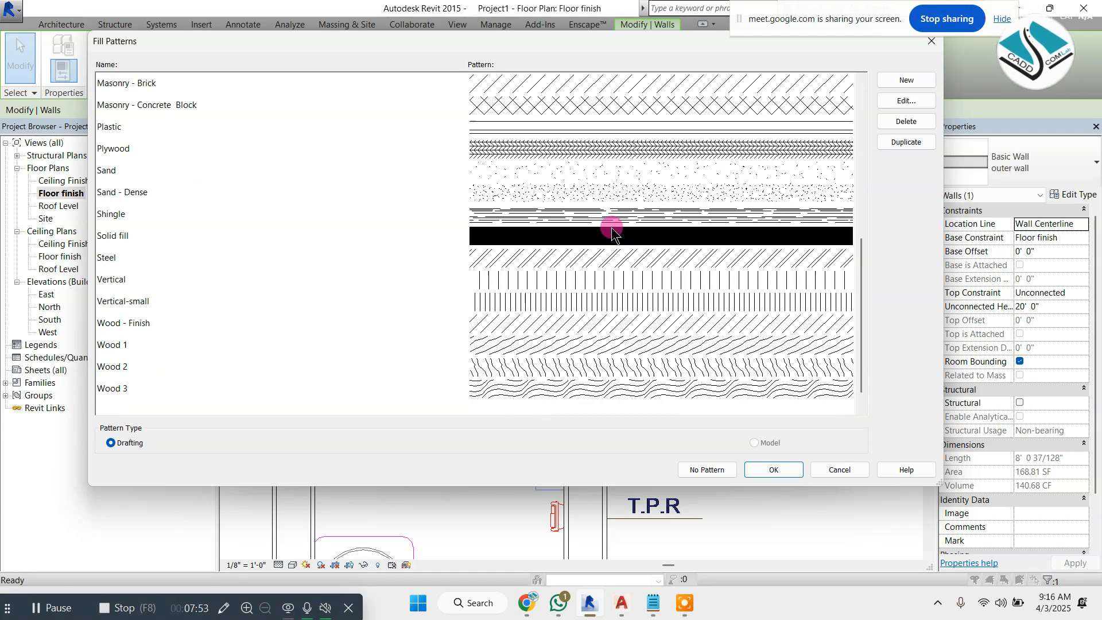
scroll(611, 227, down, 1)
scroll(611, 227, up, 6)
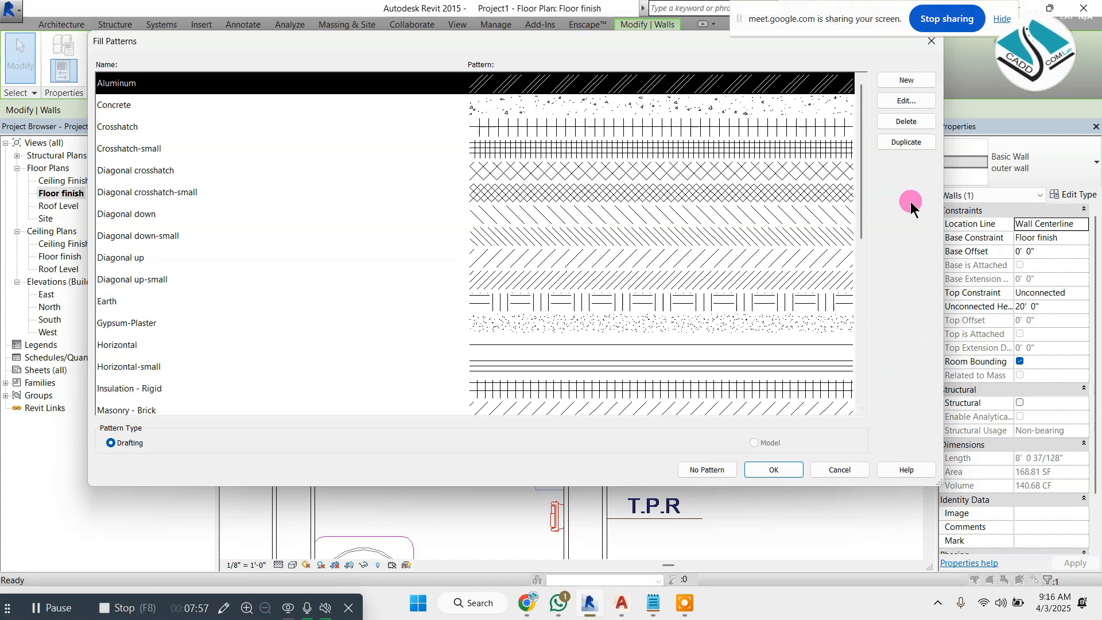
key(Escape)
key(Escape)
key(Escape)
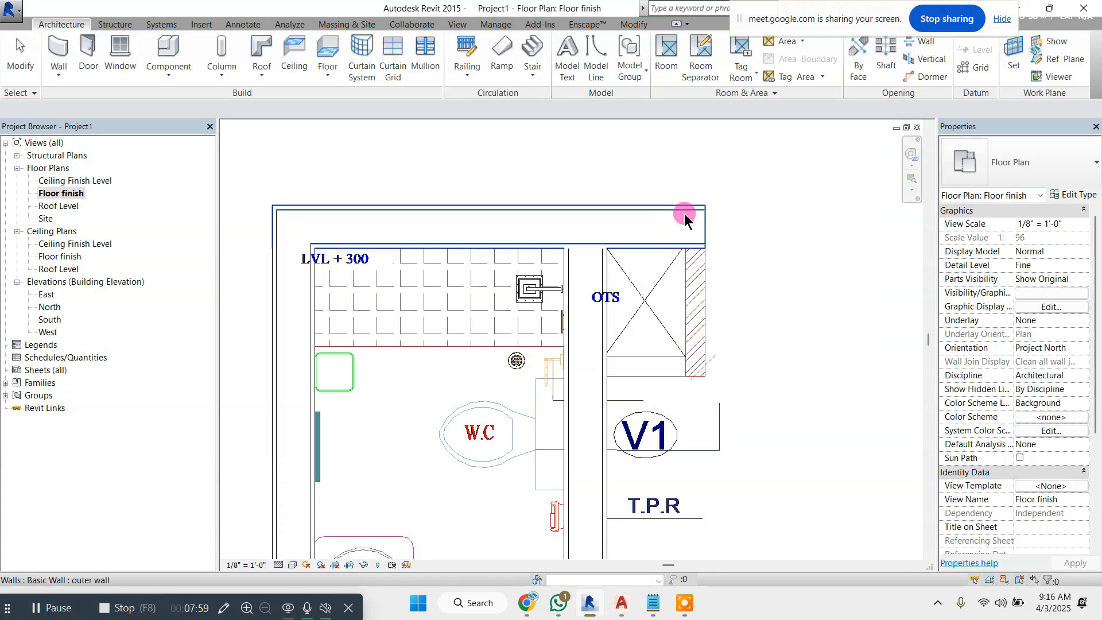
Set the project's length units to millimeters
key(u)
key(n)
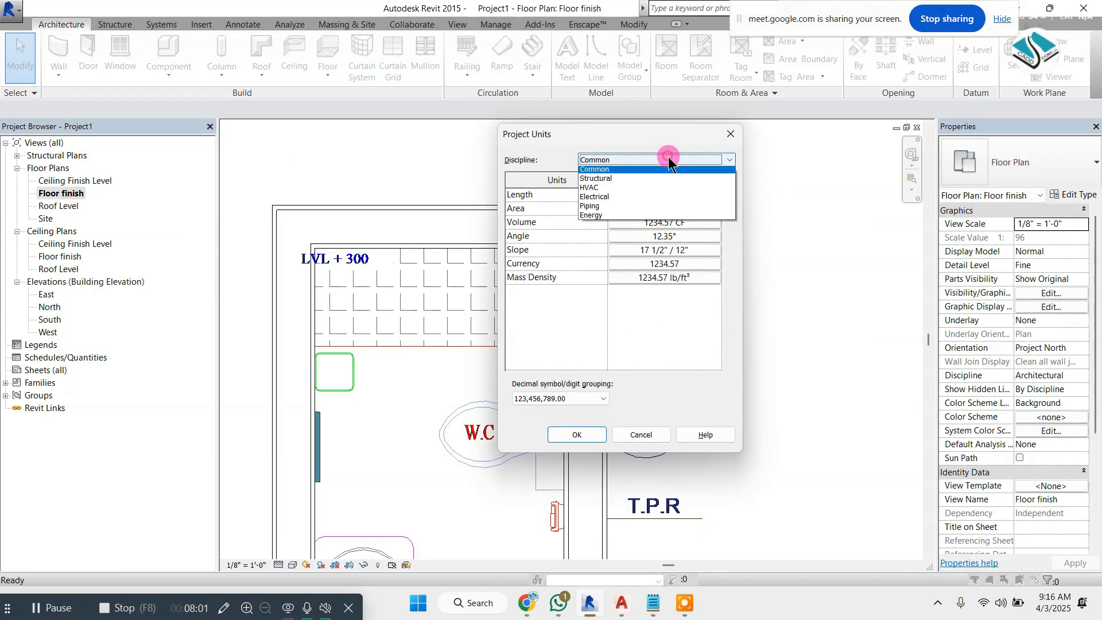
click(682, 195)
click(947, 162)
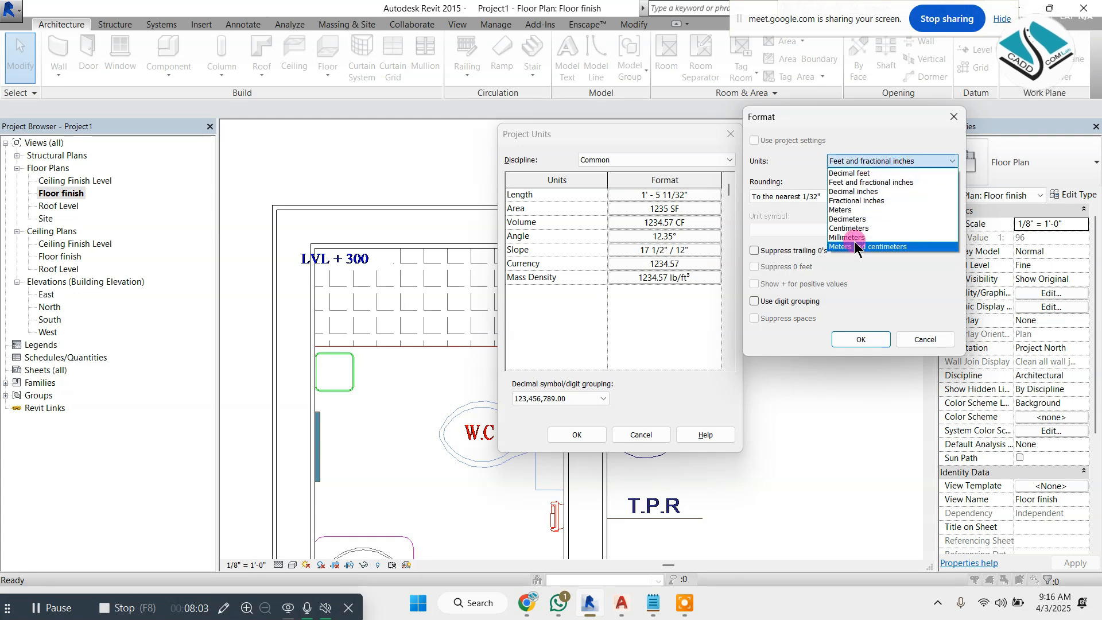
click(866, 238)
click(861, 339)
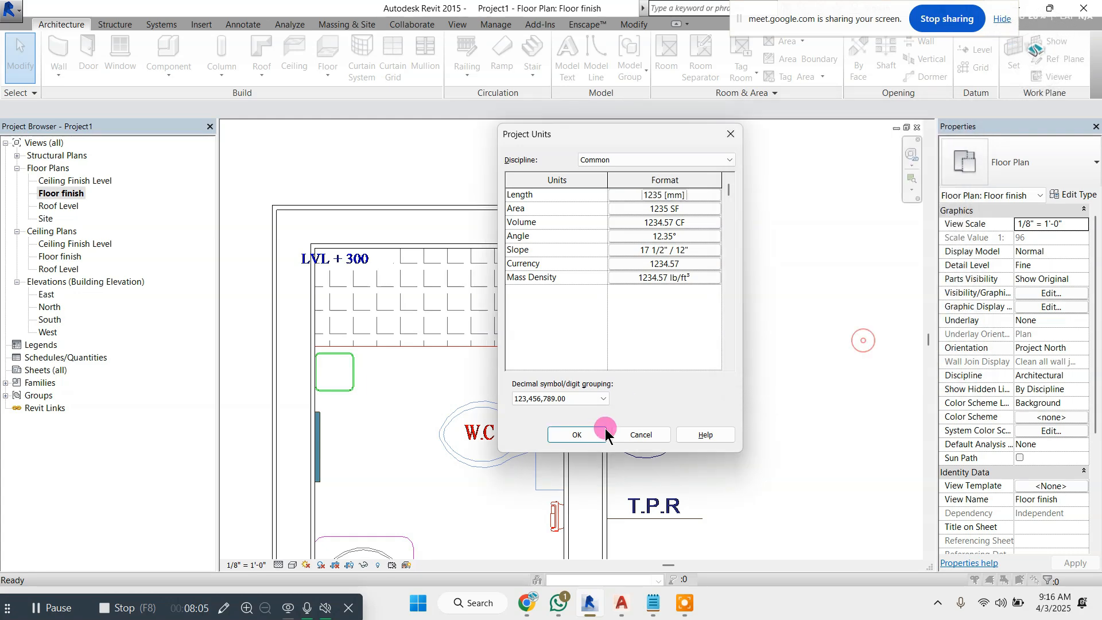
click(578, 435)
Redefine the Aluminum fill pattern in the outer wall's type properties as simple parallel lines with 1 mm line spacing
click(570, 217)
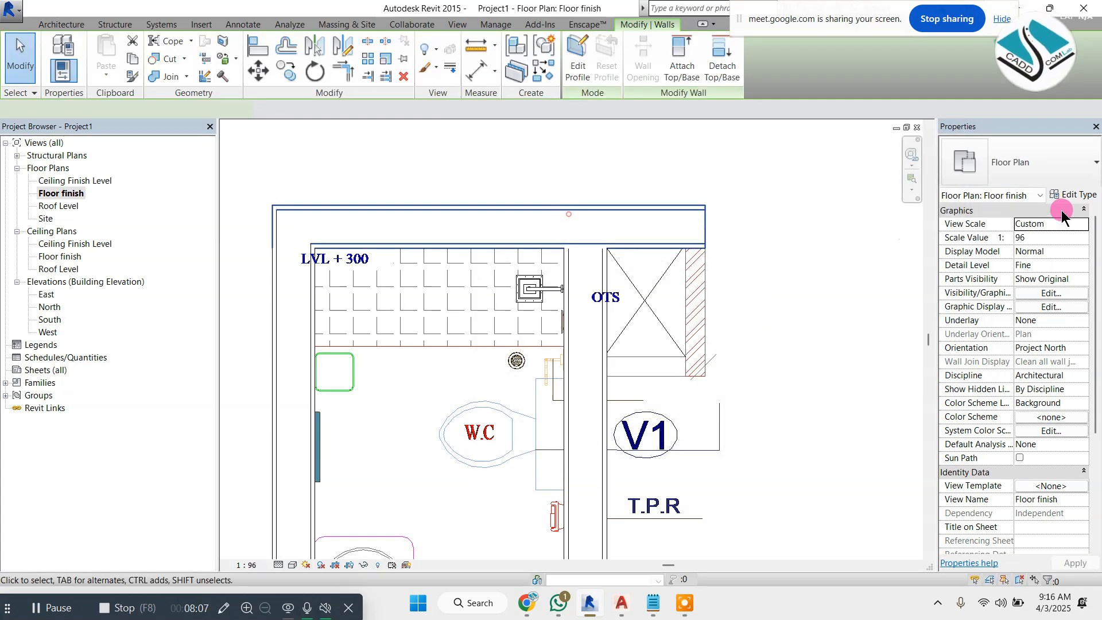
click(1074, 196)
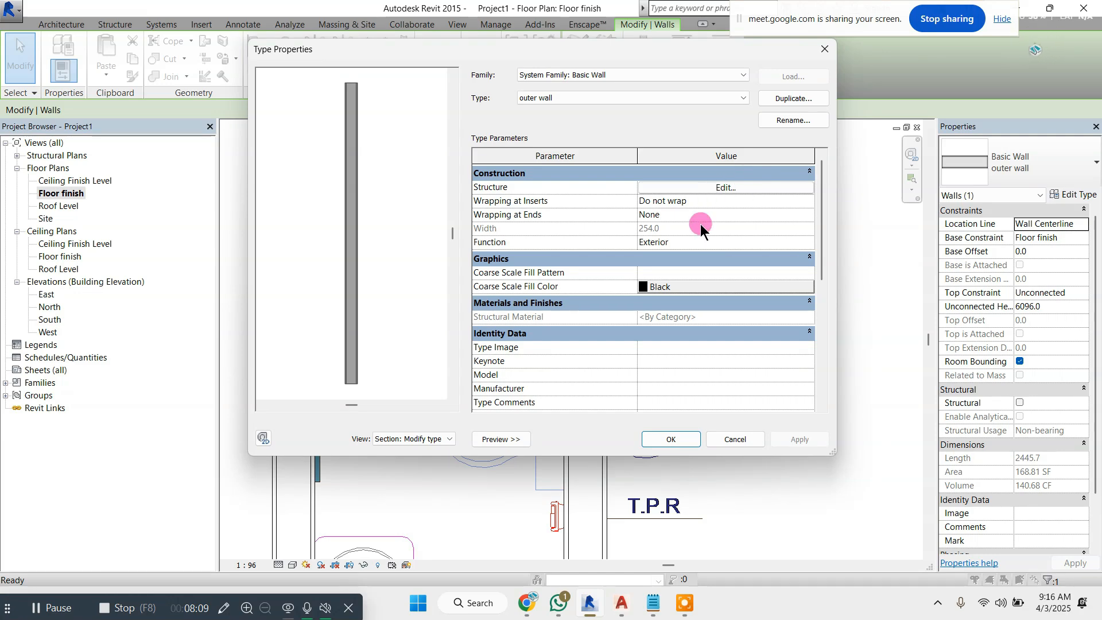
click(809, 273)
click(811, 273)
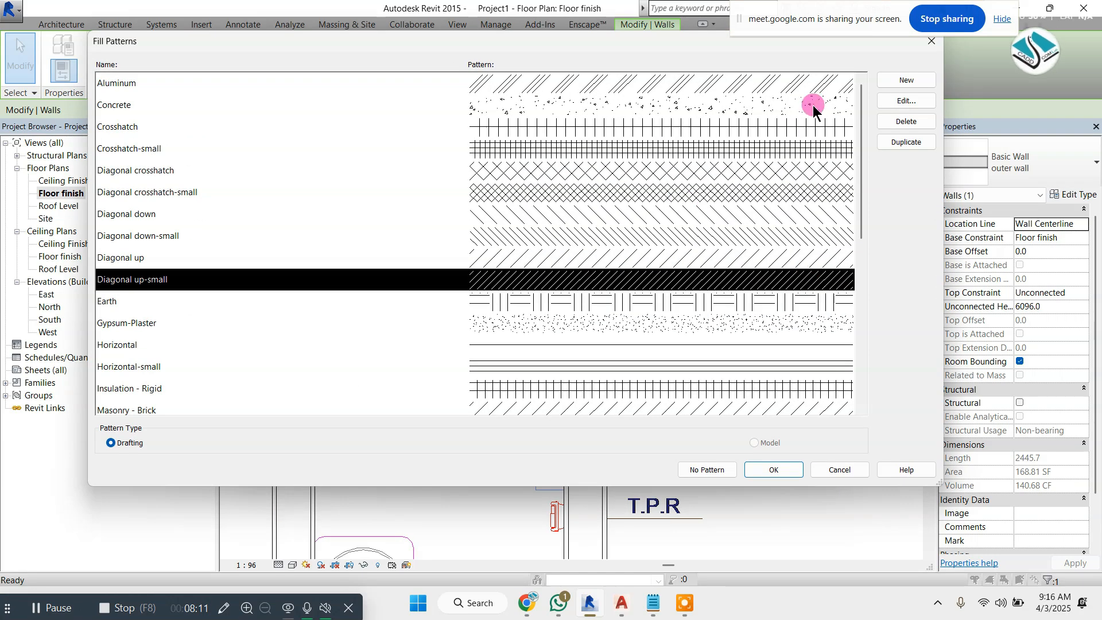
click(814, 85)
click(906, 100)
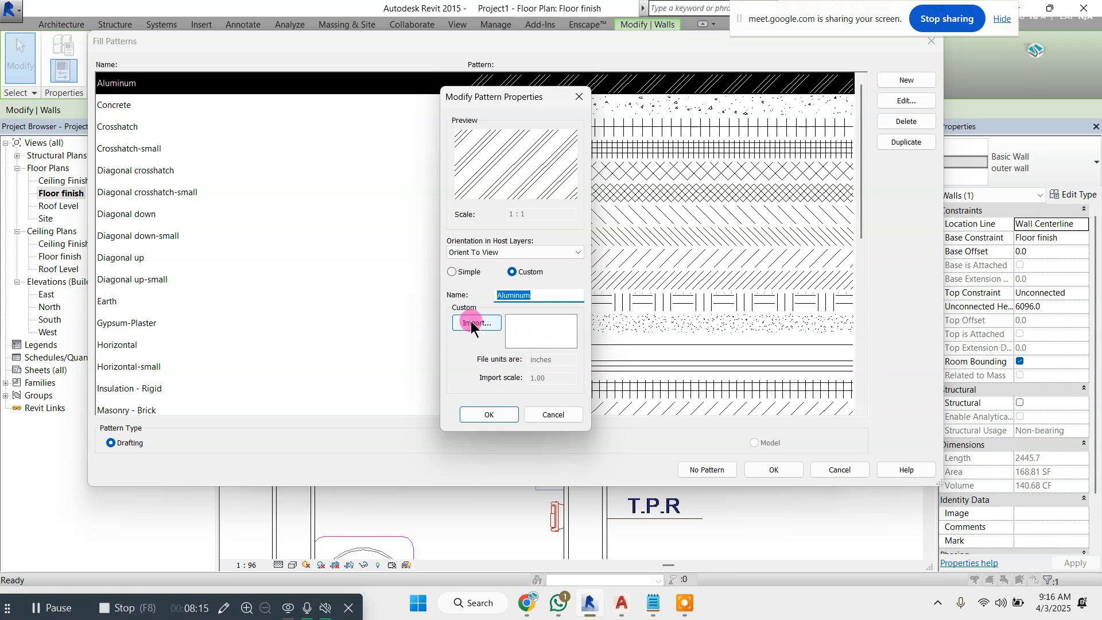
click(453, 272)
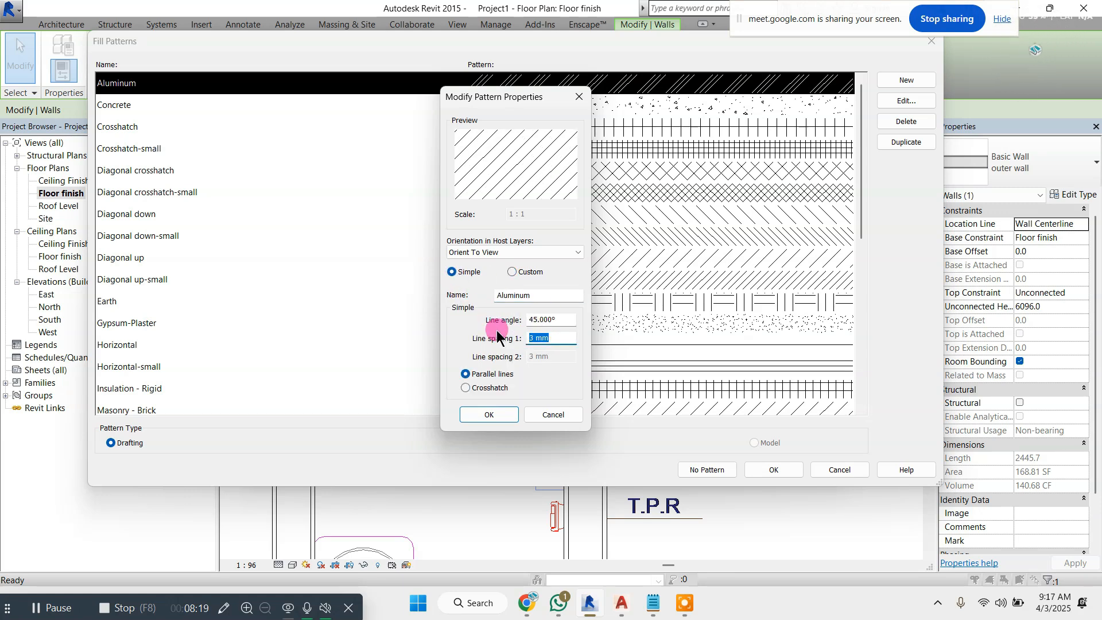
text(1.)
click(486, 414)
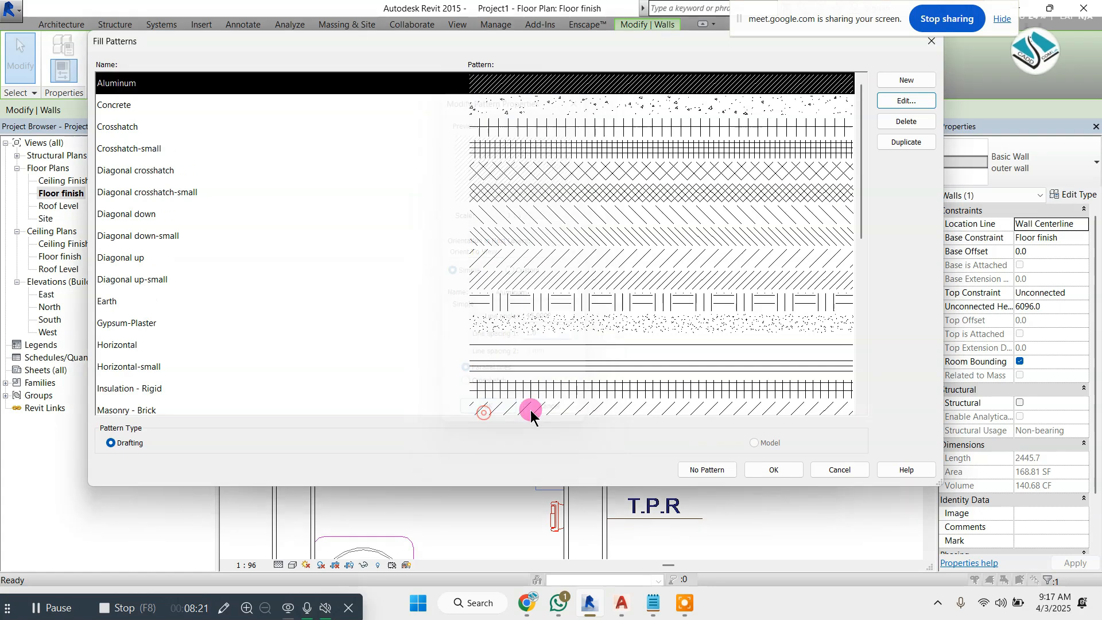
Assign the Aluminum pattern as the outer wall type's coarse scale fill pattern
click(775, 470)
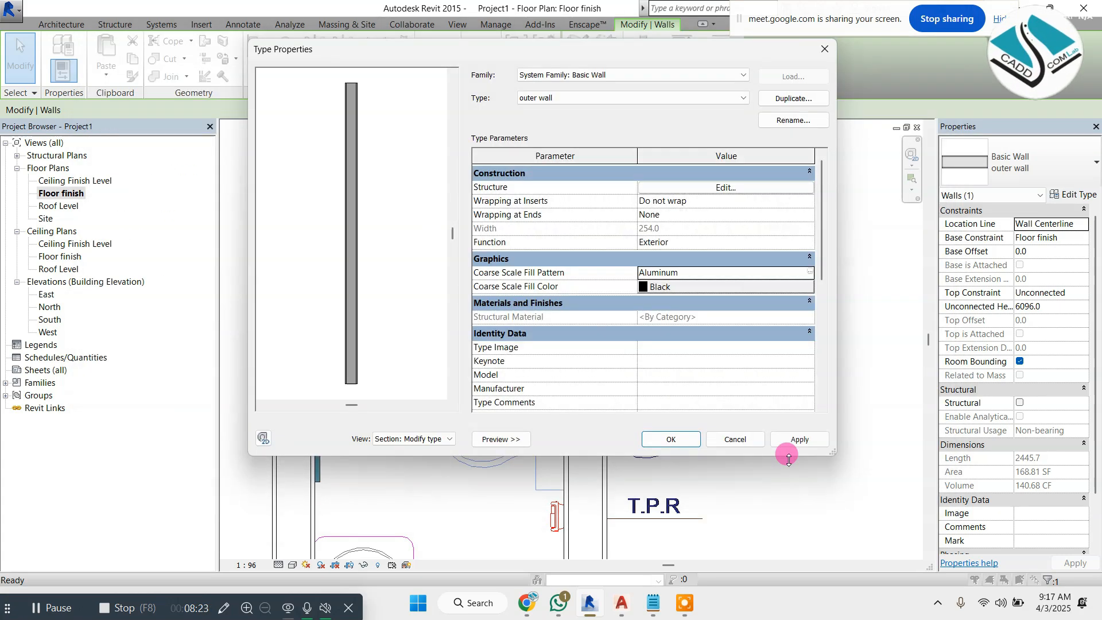
click(686, 437)
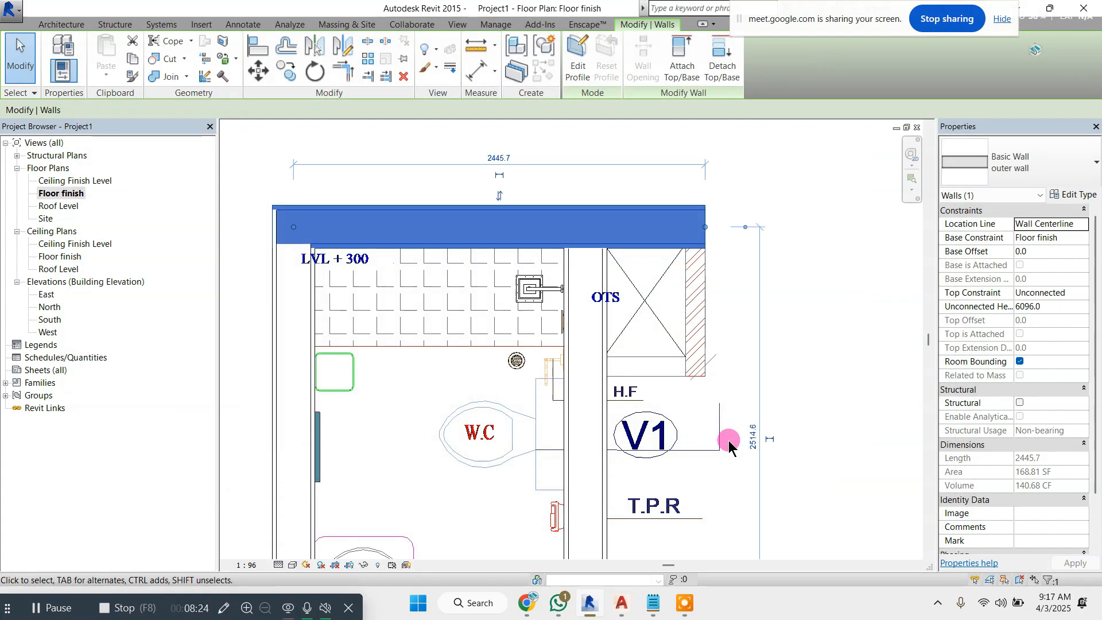
click(817, 320)
click(790, 314)
scroll(790, 313, down, 1)
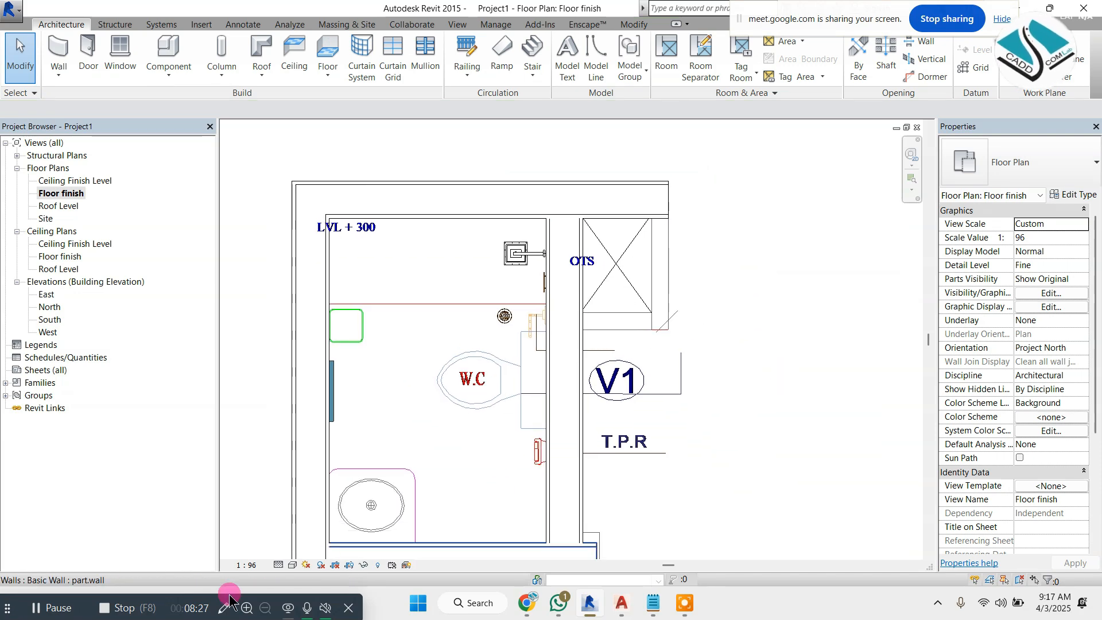
Set the floor plan's detail level to Coarse and try view scales 1:10 and 1:25 before settling on 1:50
click(279, 565)
click(300, 521)
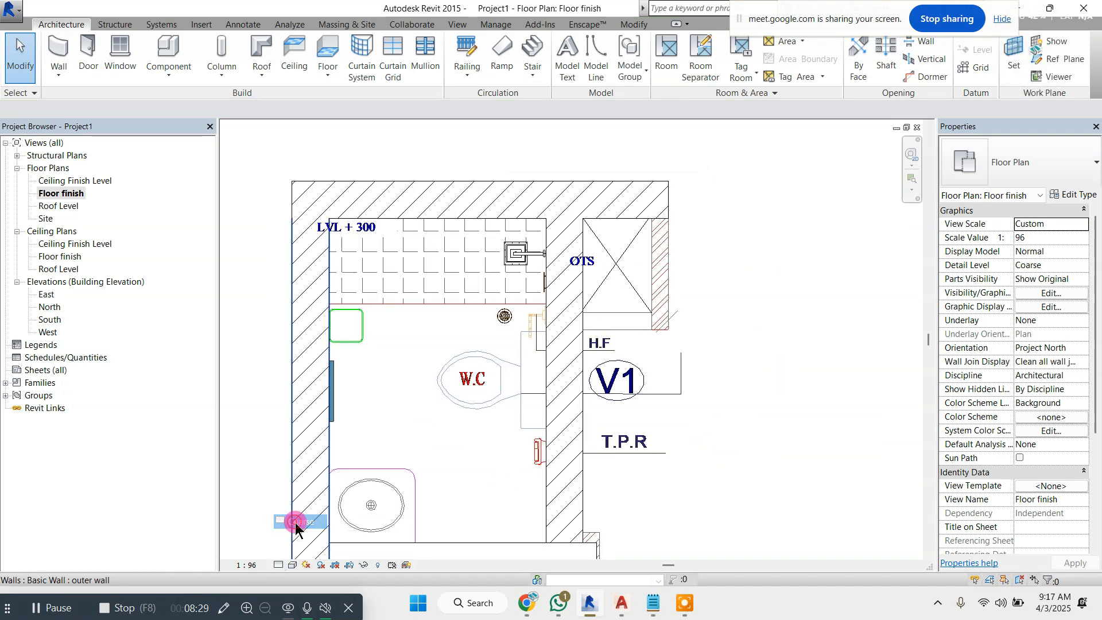
scroll(514, 368, down, 1)
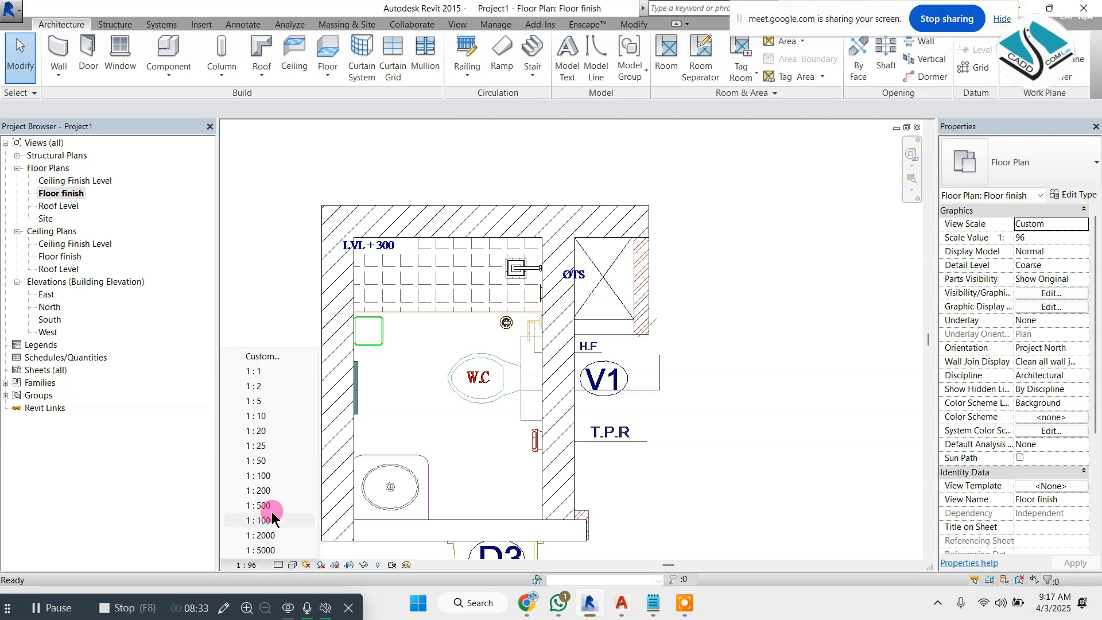
click(281, 417)
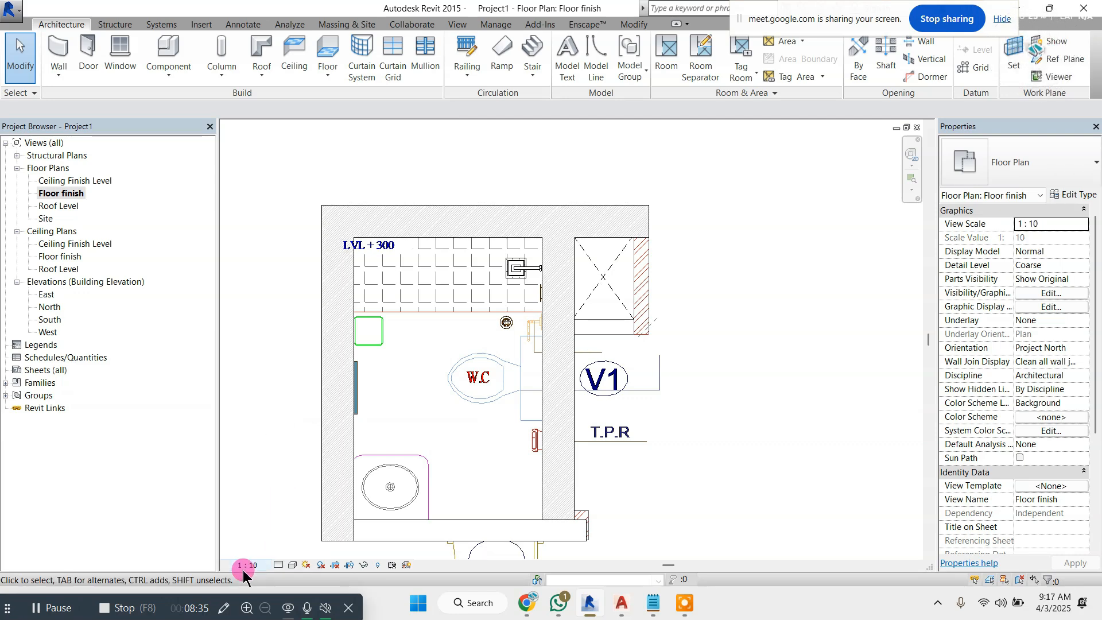
click(246, 565)
click(275, 445)
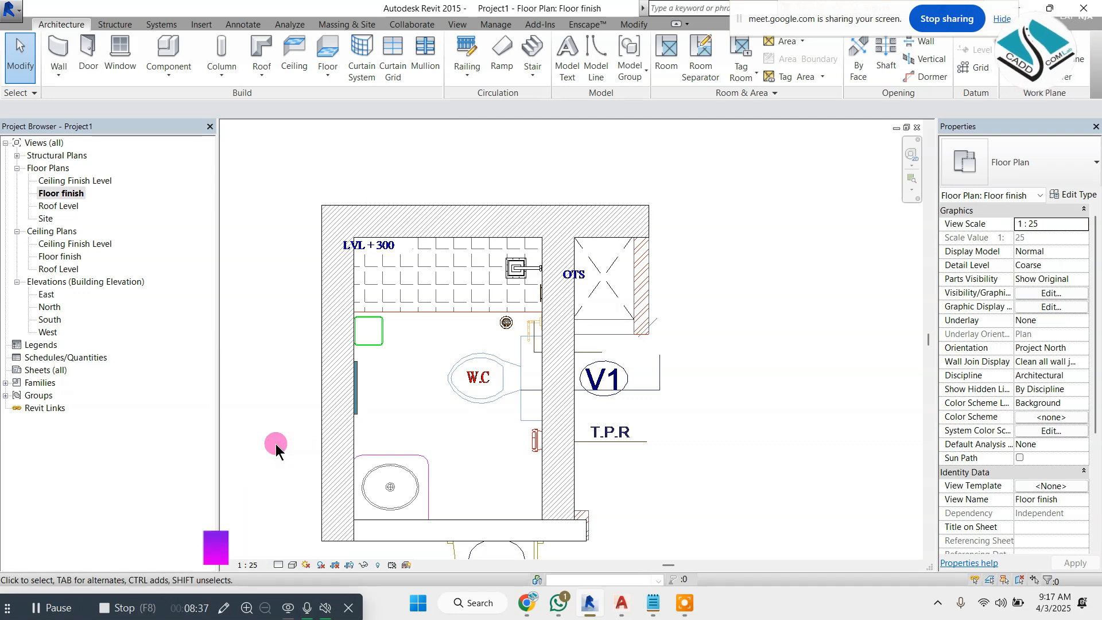
click(251, 566)
click(279, 461)
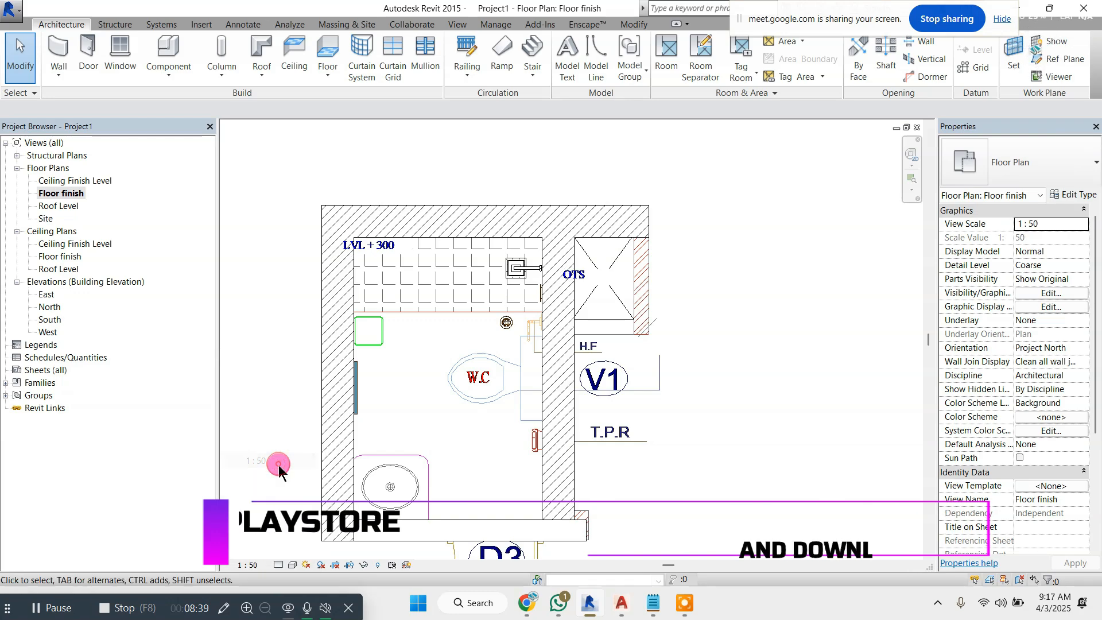
Try to widen the Aluminum pattern's line spacing to 2 mm in the outer wall's type properties
click(608, 220)
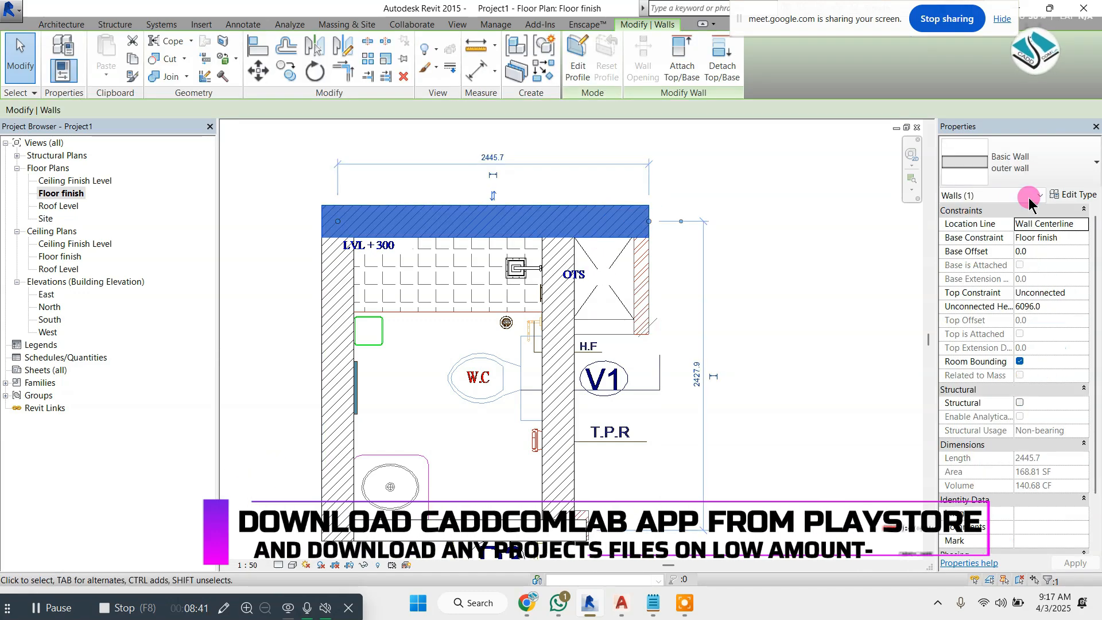
click(1072, 194)
click(807, 273)
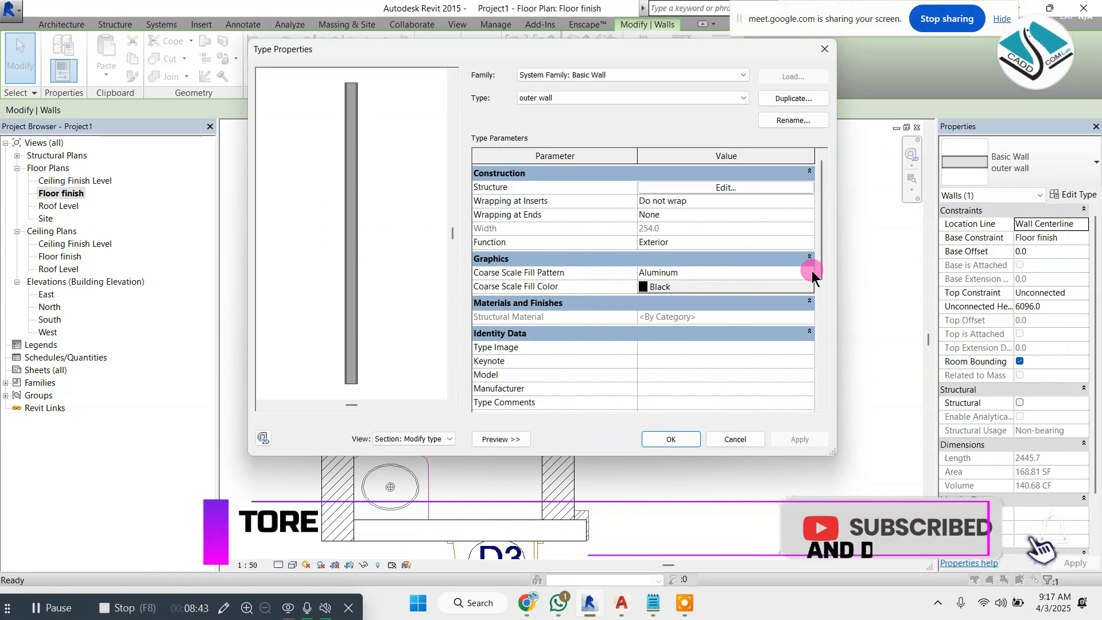
click(808, 273)
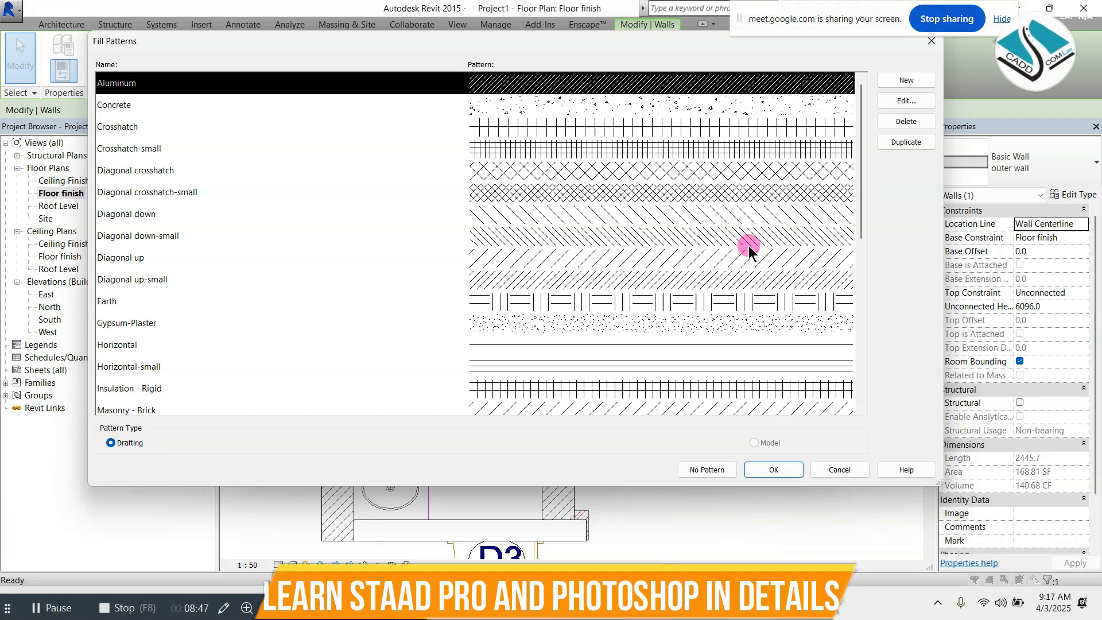
scroll(773, 228, down, 2)
scroll(773, 229, up, 2)
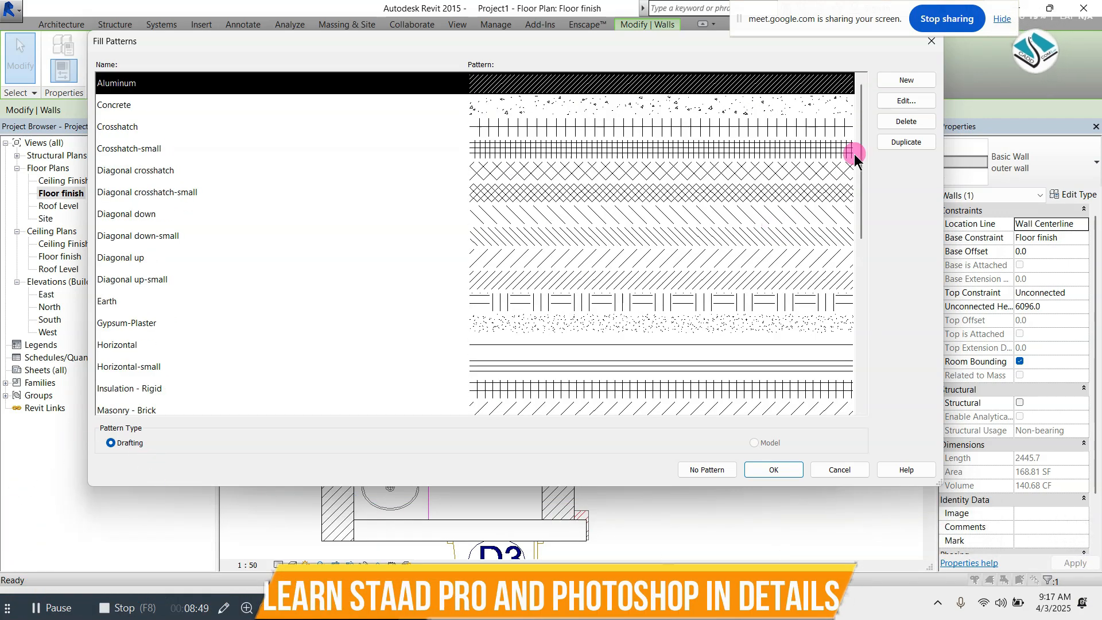
click(906, 100)
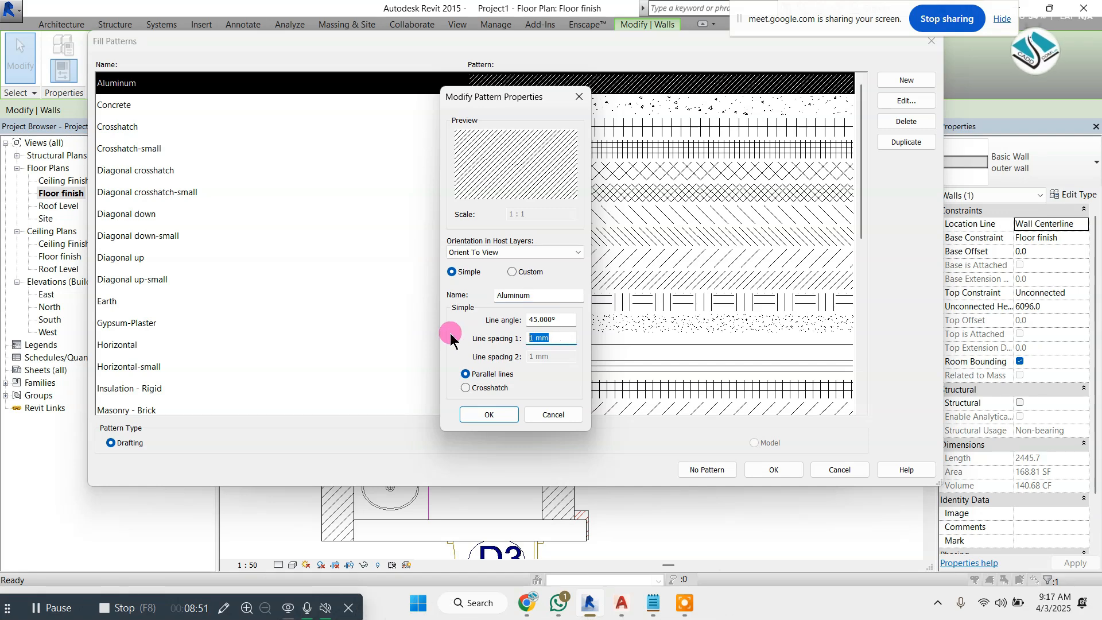
text(2.5)
key(Return)
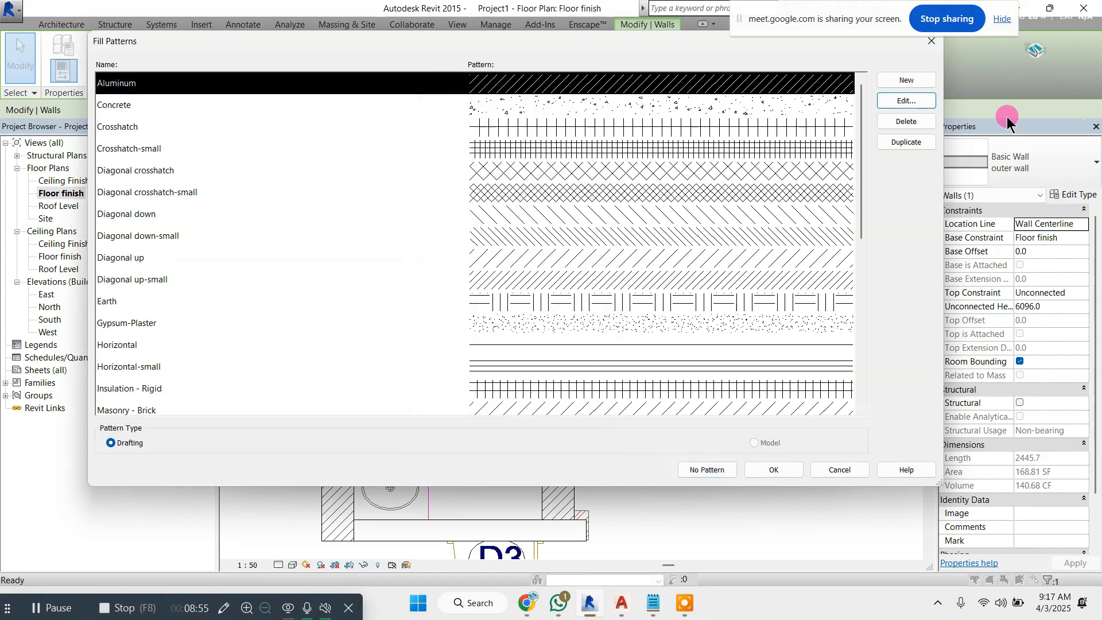
Try to import a custom hatch file for the Aluminum pattern, then abandon the import and the wall type edits
click(921, 100)
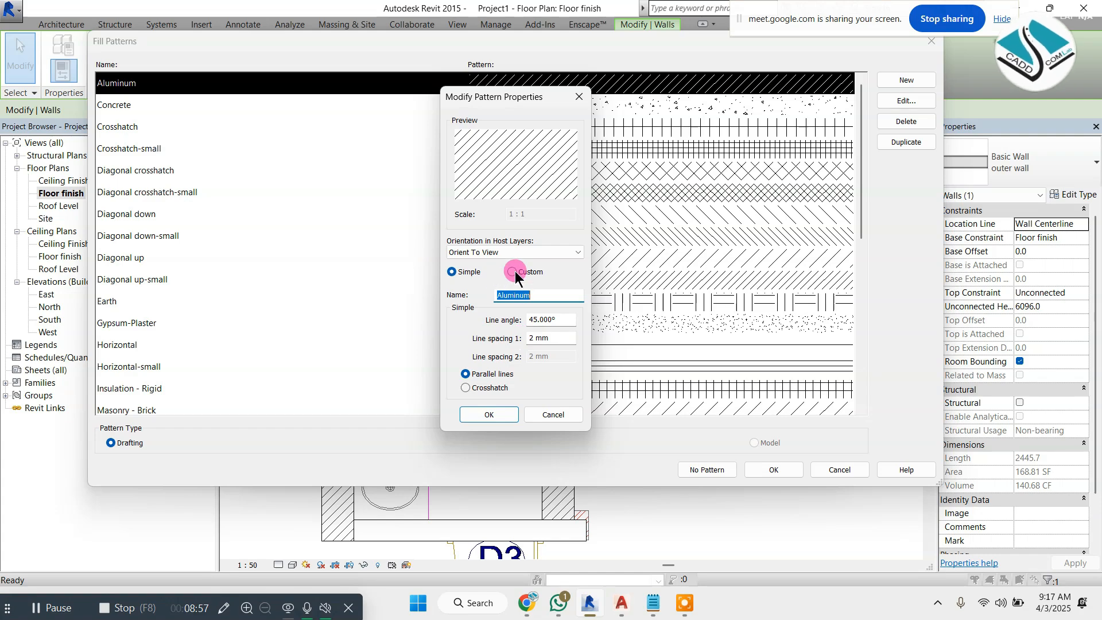
click(512, 272)
click(477, 318)
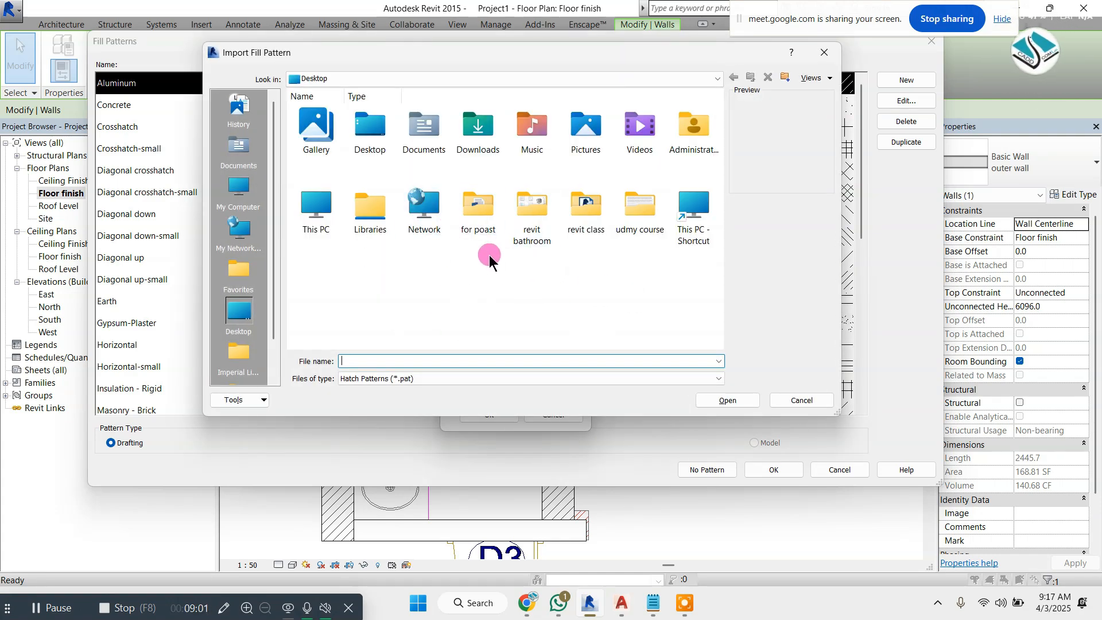
key(Escape)
key(Escape)
key(Escape)
key(Escape)
key(Escape)
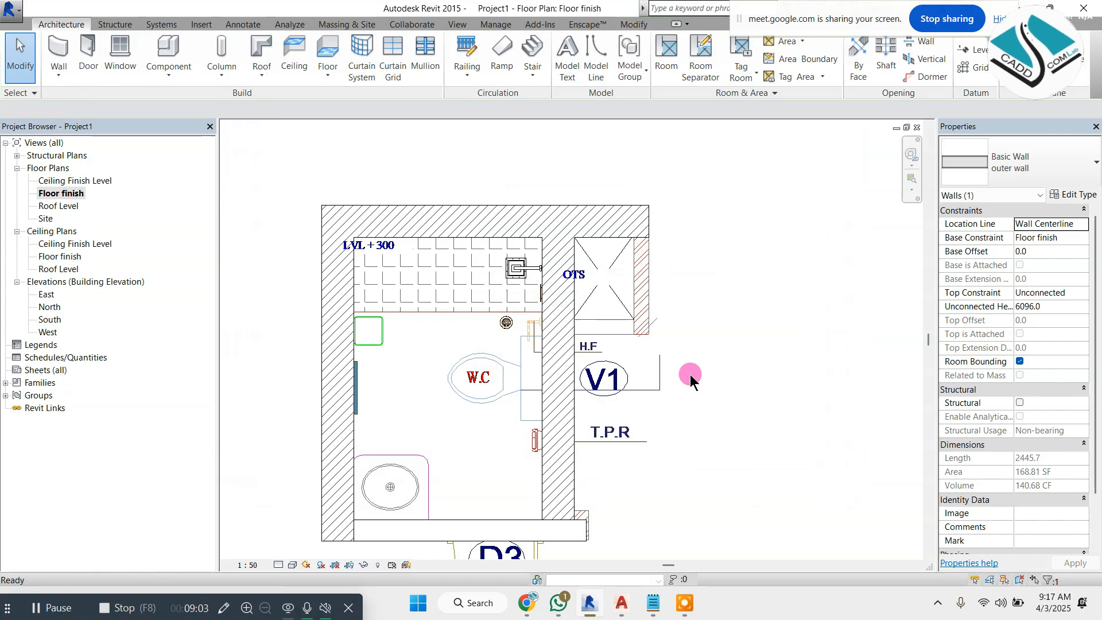
click(780, 344)
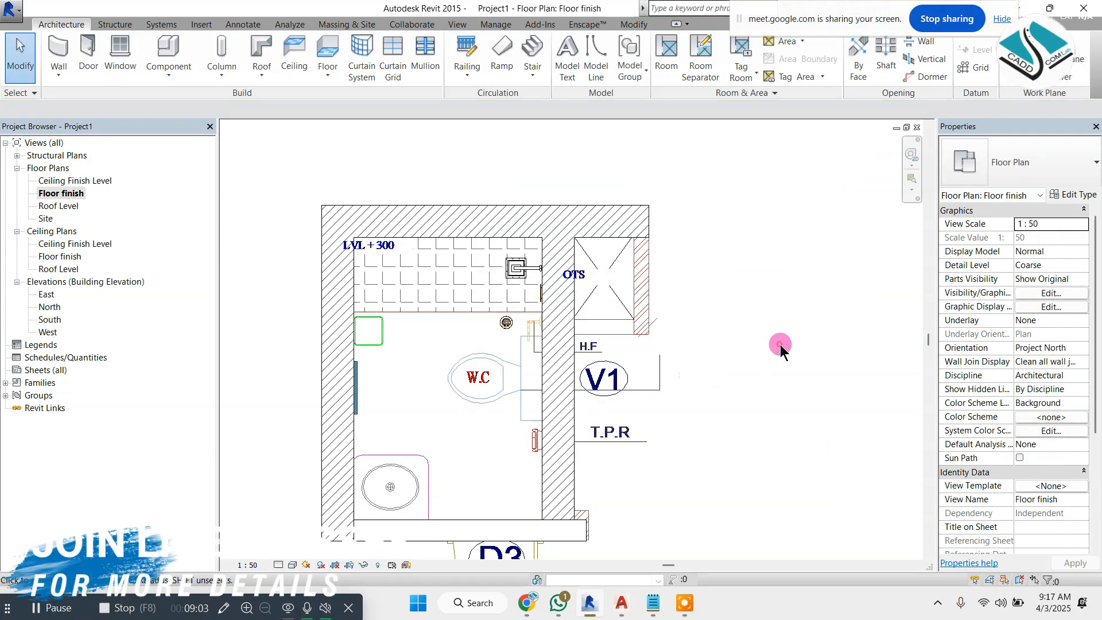
Match the lower wall above door D3 to the outer wall type of the vertical wall beside the OTS
scroll(700, 350, down, 1)
middle_drag(663, 341, 586, 255)
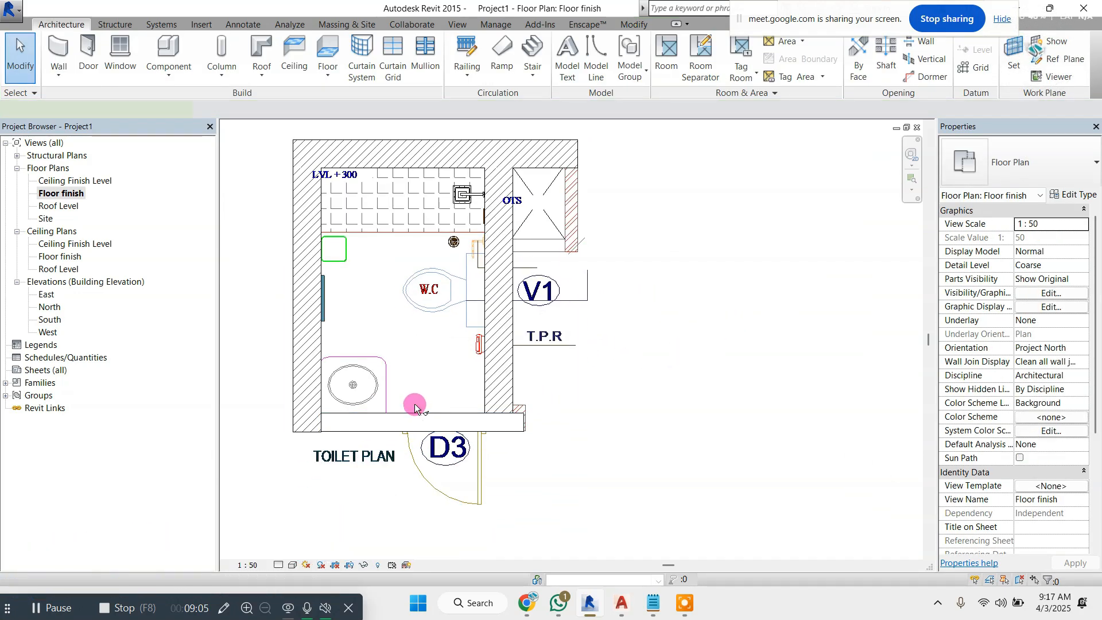
key(m)
key(a)
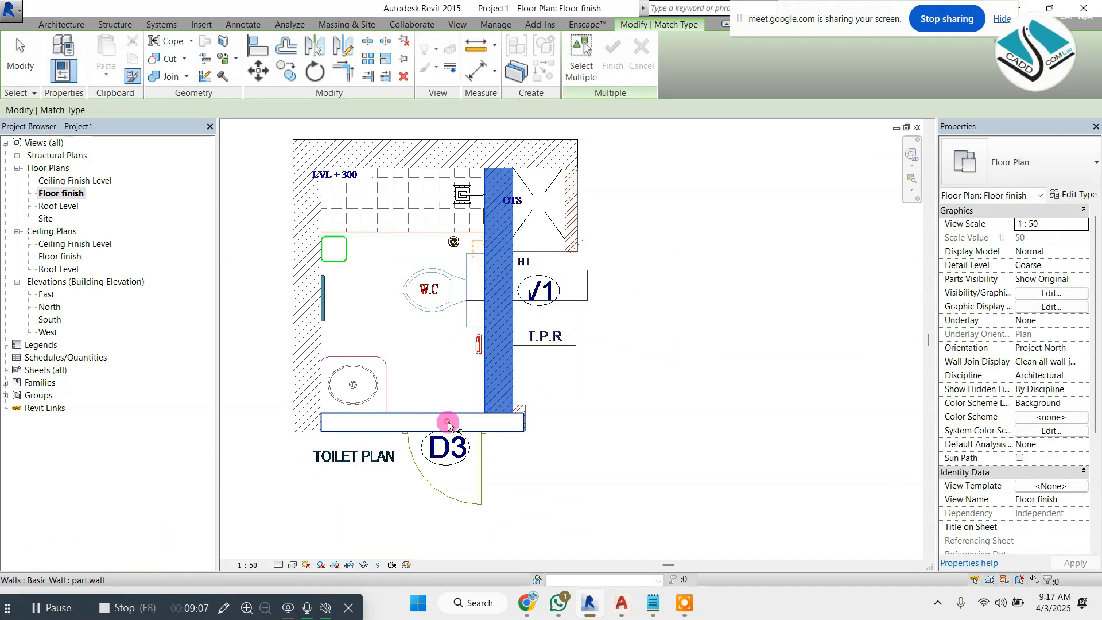
key(Escape)
key(Escape)
scroll(631, 358, down, 1)
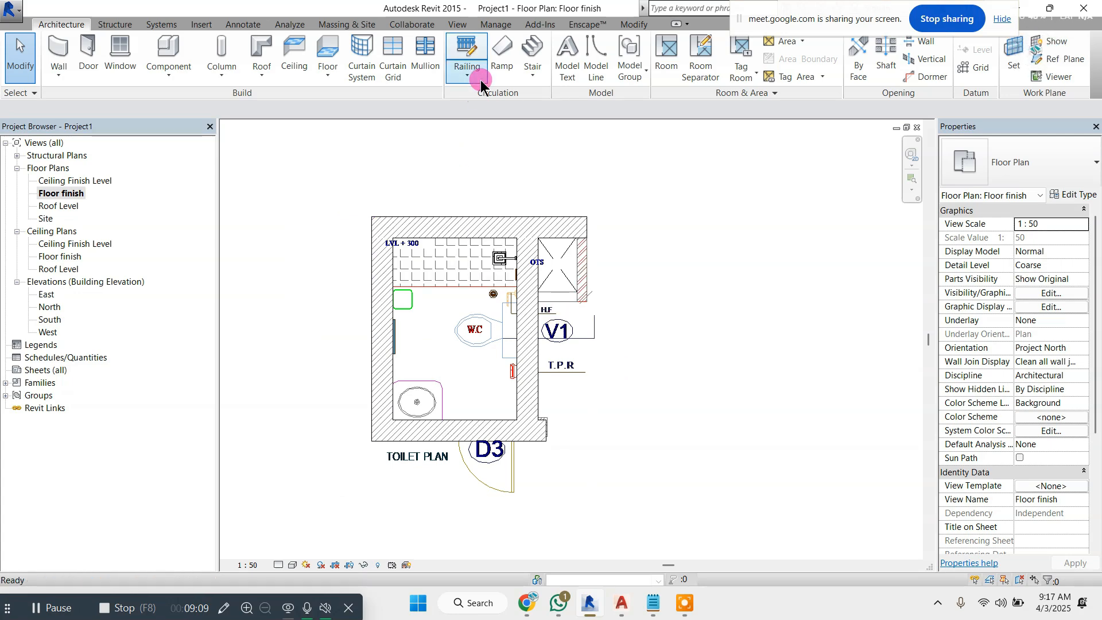
Open the South elevation, select all the walls there and open their unconnected height for editing
click(48, 332)
double_click(50, 320)
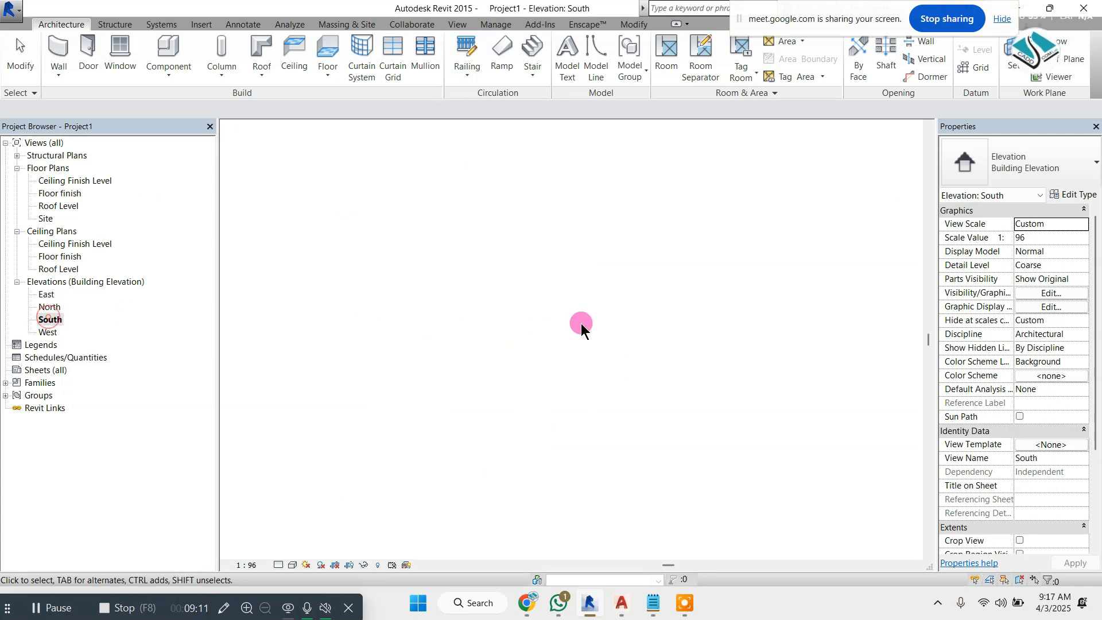
drag(614, 193, 266, 268)
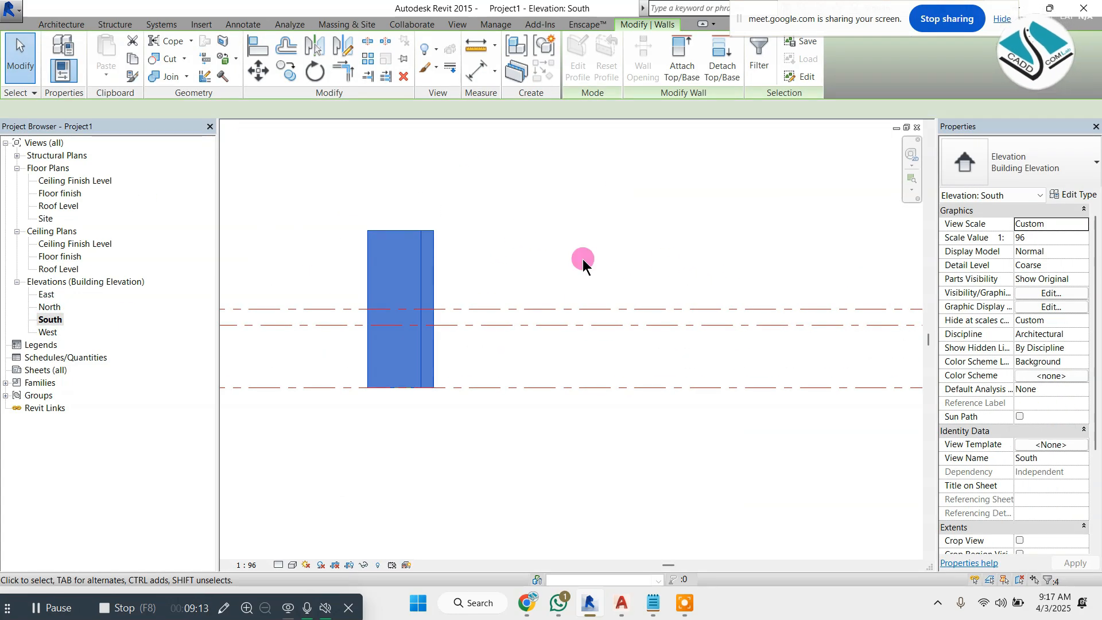
scroll(614, 263, down, 1)
middle_drag(643, 272, 425, 264)
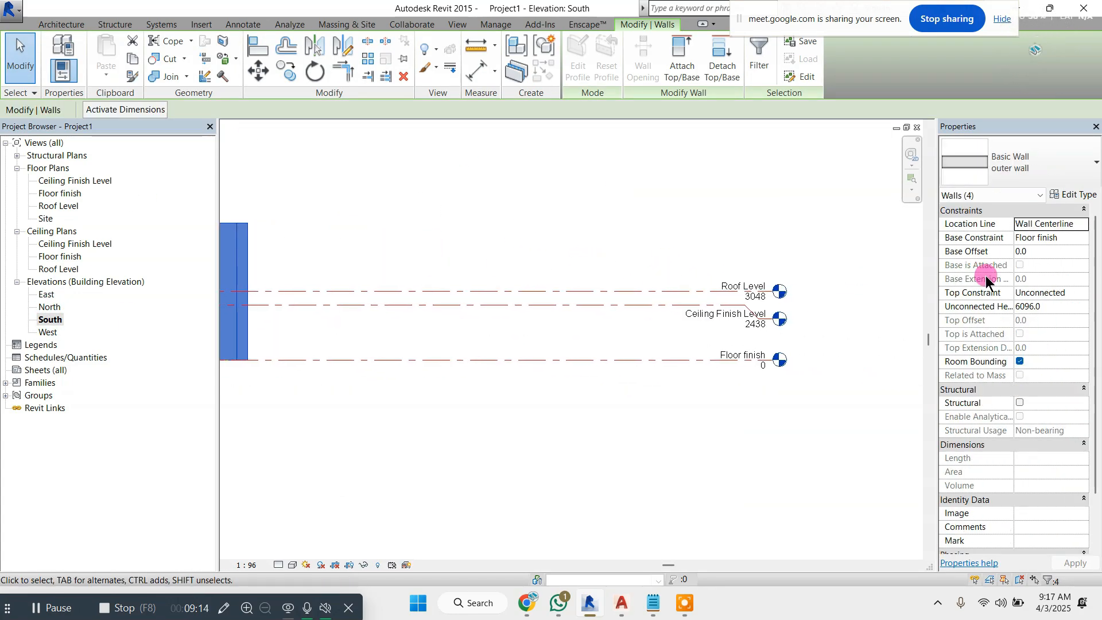
click(1047, 303)
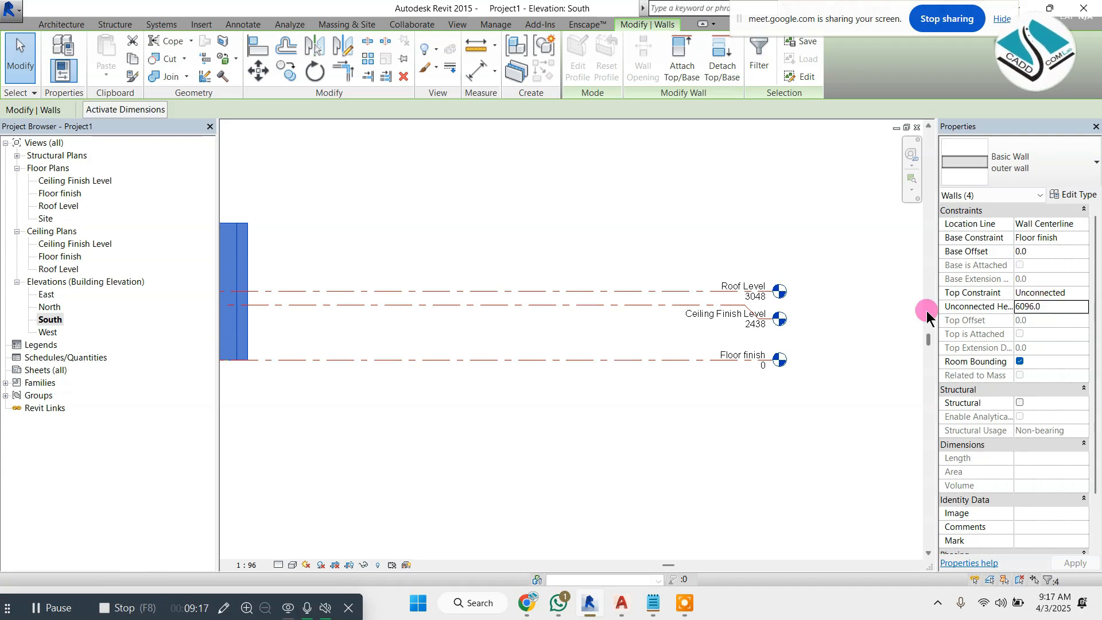
key(Escape)
Set the project's length units to feet and fractional inches
key(u)
key(n)
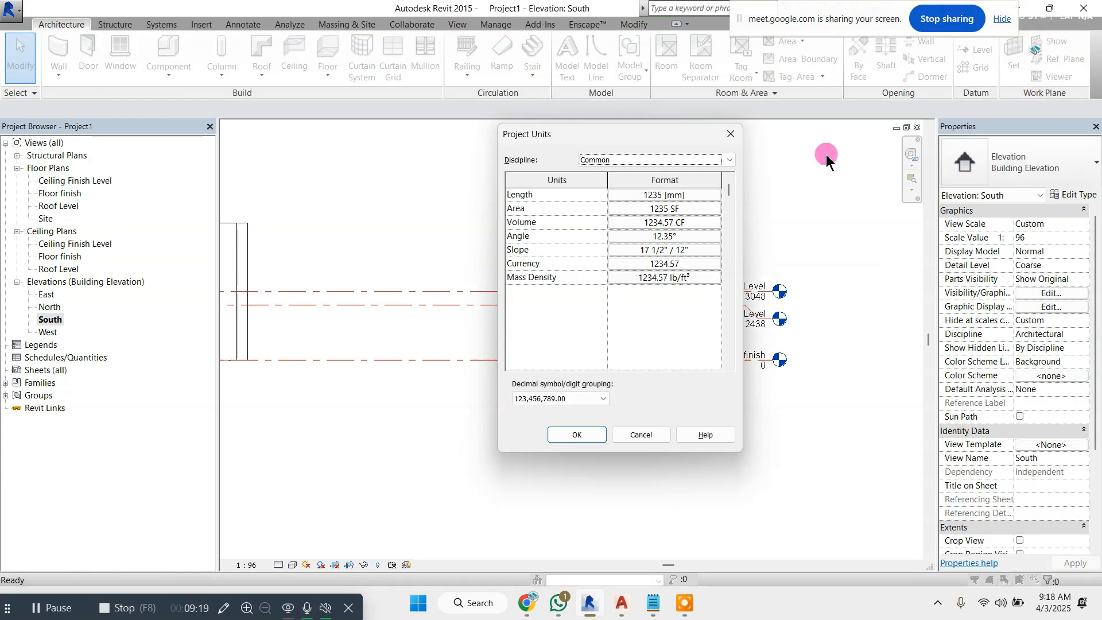
click(687, 195)
click(890, 161)
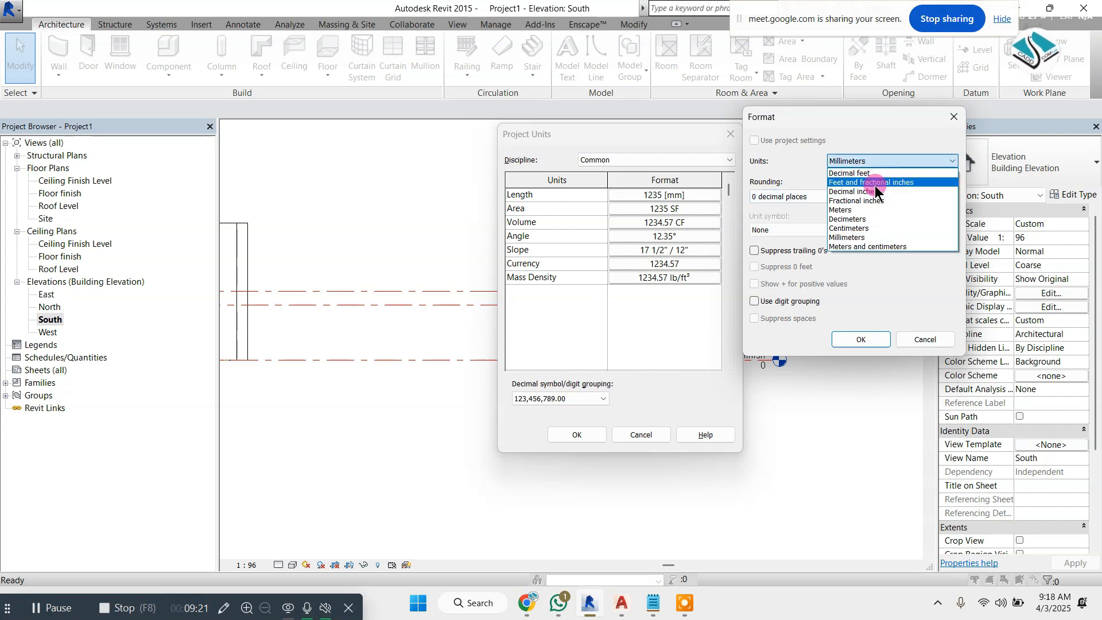
click(884, 183)
click(861, 339)
key(Return)
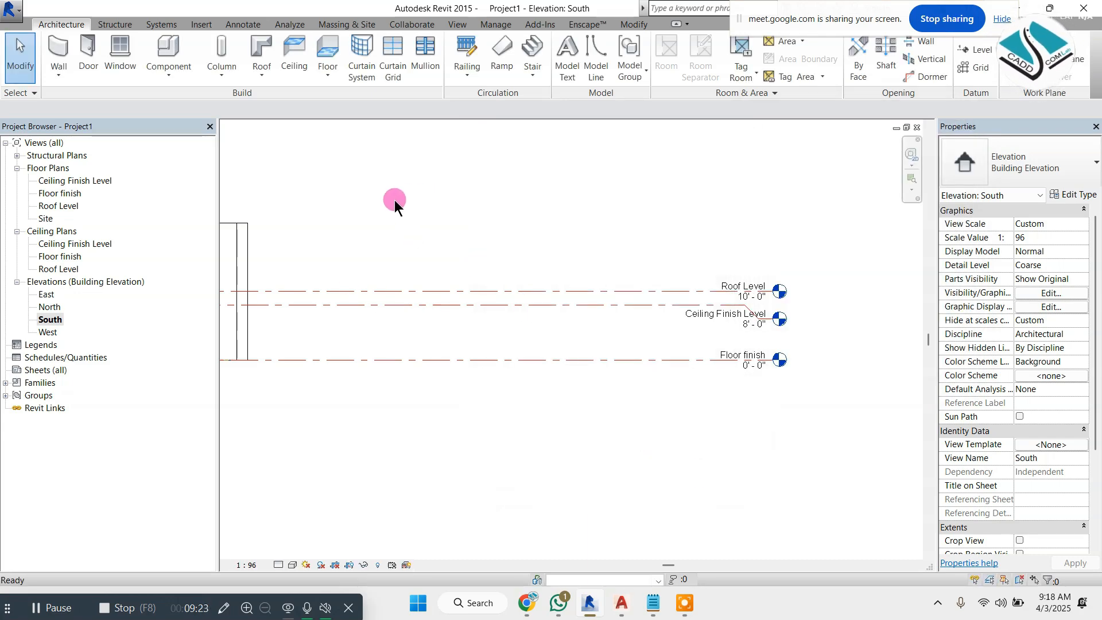
scroll(471, 222, down, 1)
scroll(378, 231, down, 1)
middle_drag(377, 231, 559, 267)
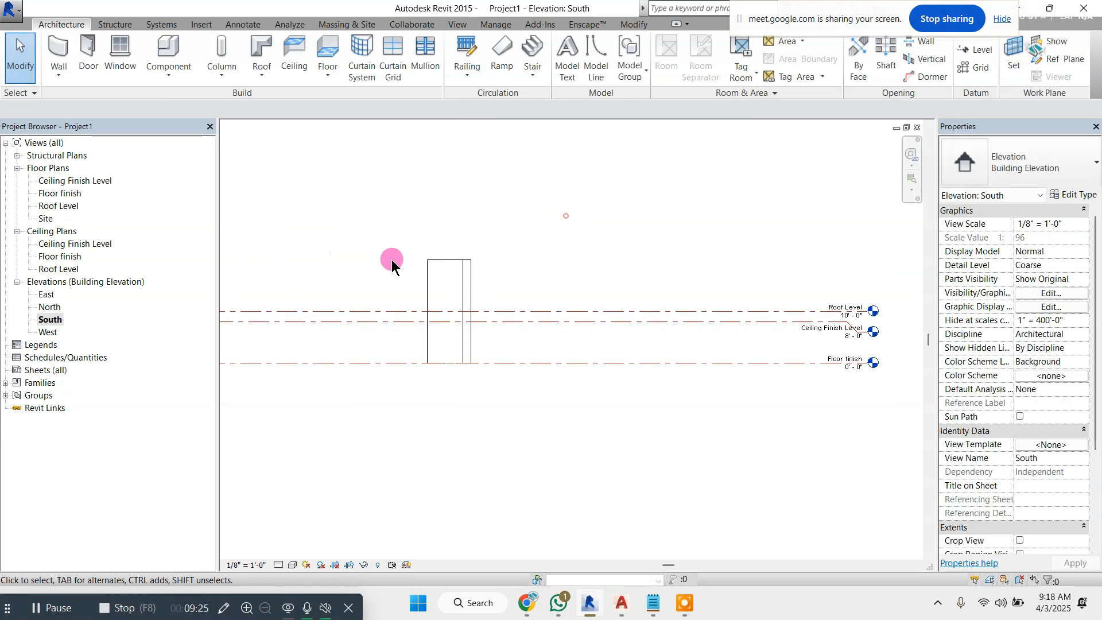
Set the unconnected height of all four toilet walls to 10 feet in the South elevation
drag(367, 287, 368, 289)
click(1053, 308)
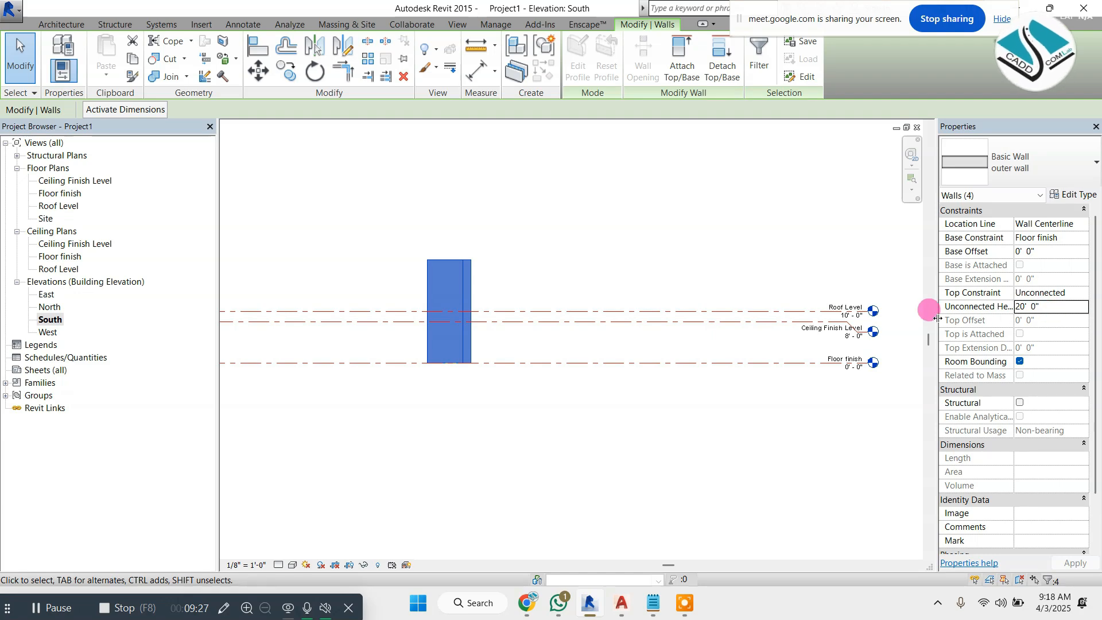
drag(1046, 312, 984, 310)
text(10)
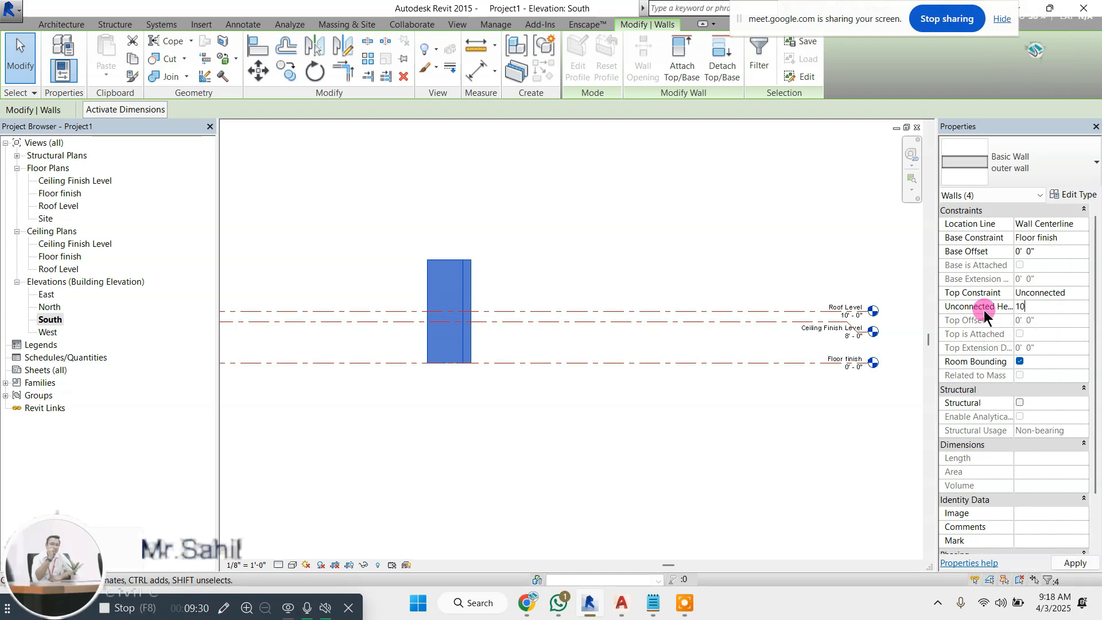
key(Return)
click(509, 202)
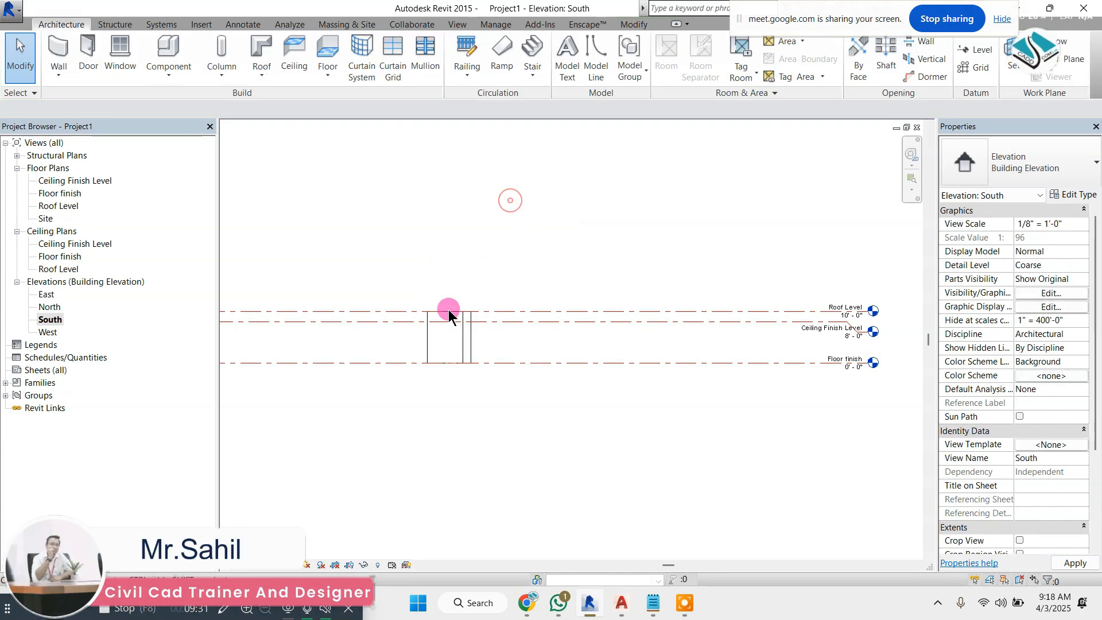
scroll(443, 311, up, 1)
Open the default 3D view, set its visual style to Shaded and view the walls from above
click(450, 23)
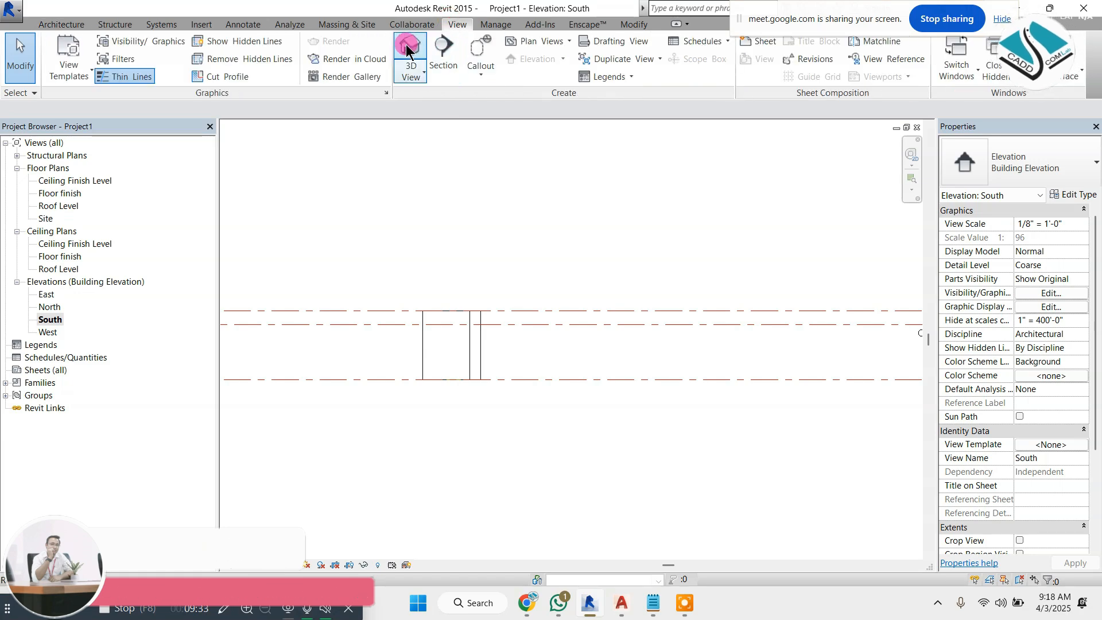
click(409, 50)
scroll(579, 336, down, 1)
shift+middle_drag(614, 335, 746, 359)
click(287, 567)
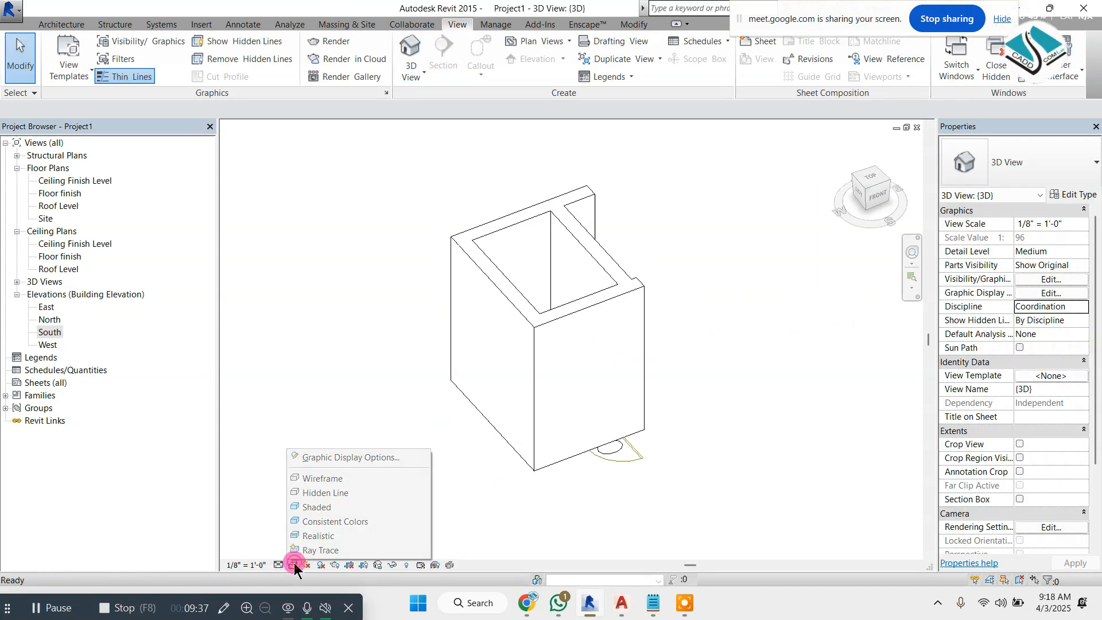
click(310, 505)
shift+middle_drag(365, 420, 326, 566)
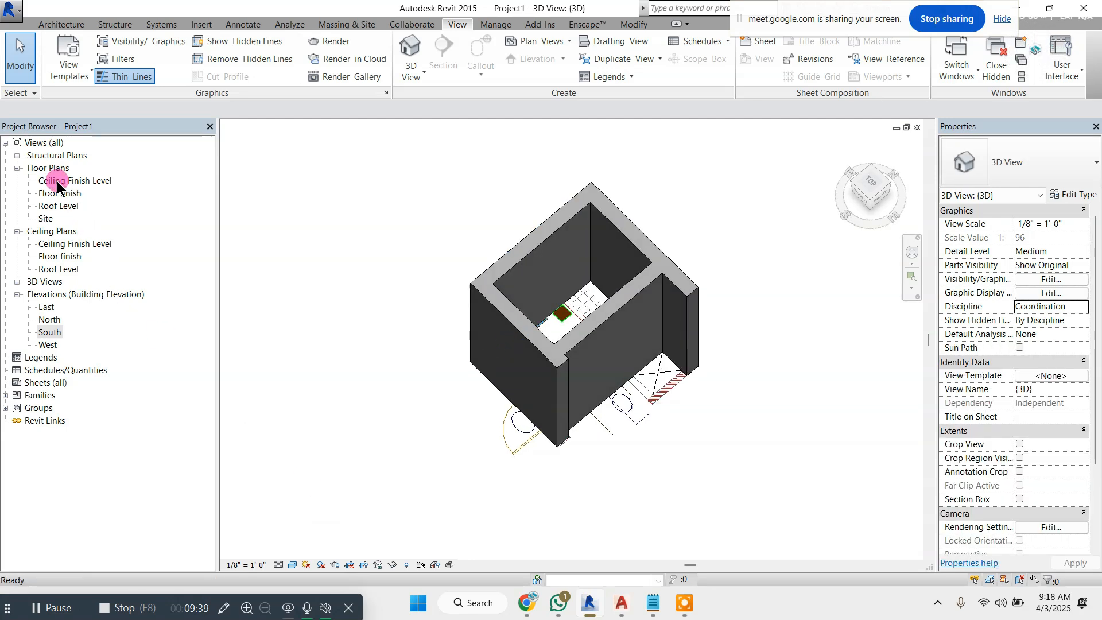
In the Floor finish floor plan, nudge the vertical wall beside the W.C about 1' 1" to the right over the OTS
double_click(62, 195)
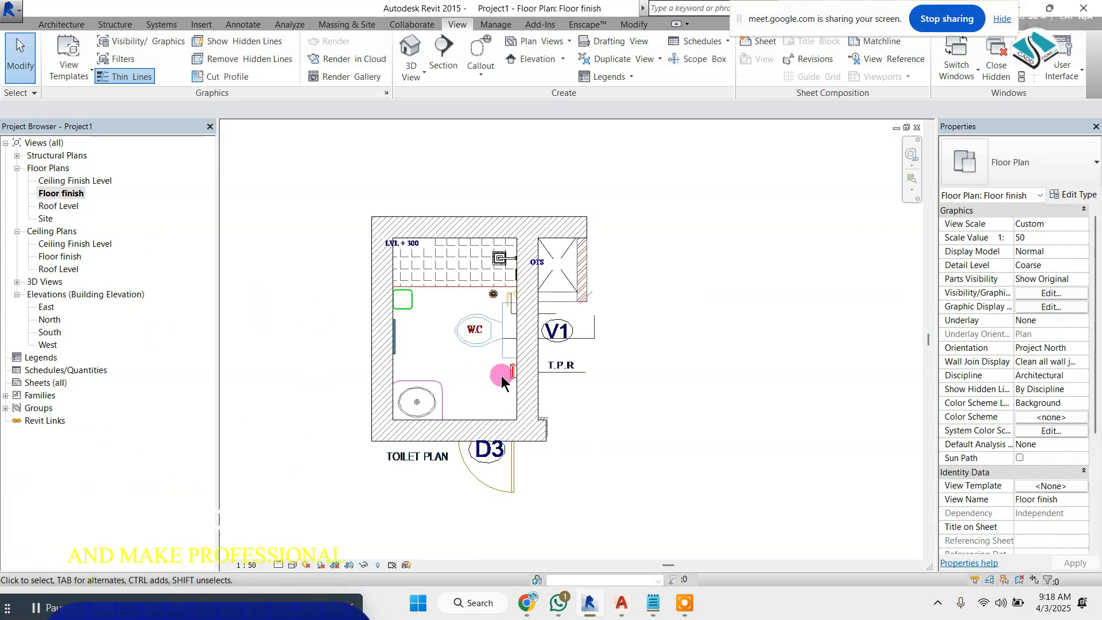
click(538, 343)
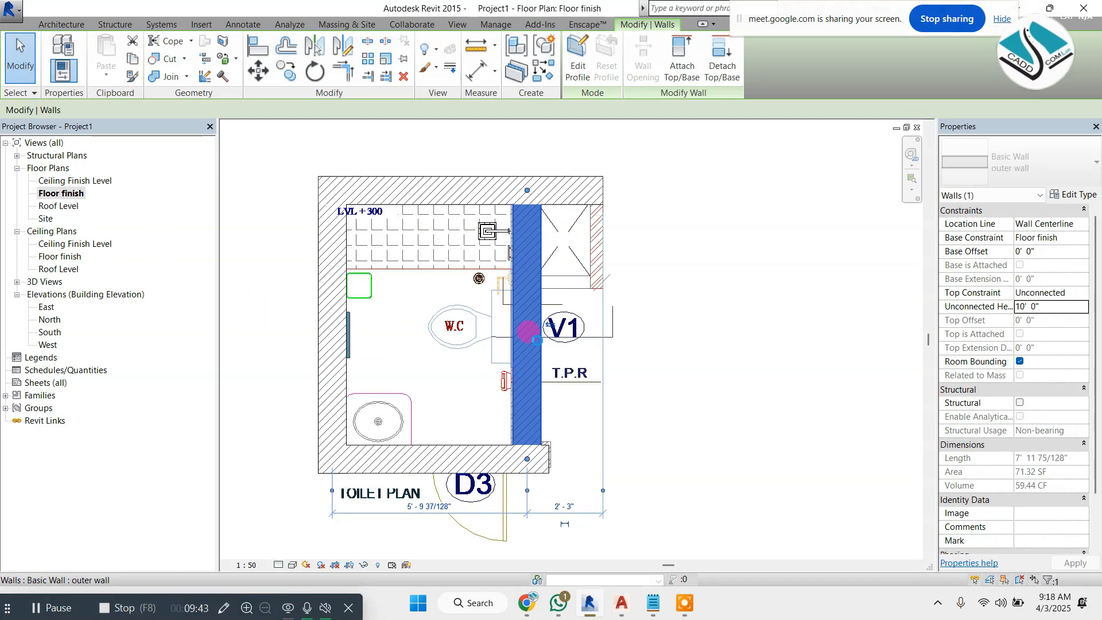
key(Right)
key(Right)
key(Right)
key(Right)
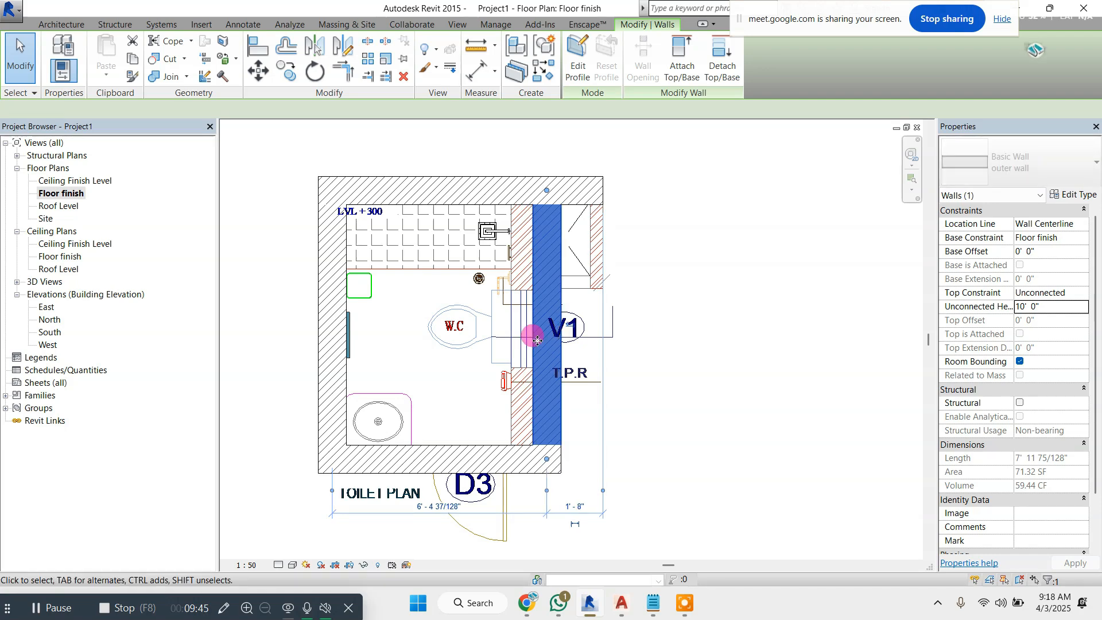
key(Right)
key(Right)
key(Right)
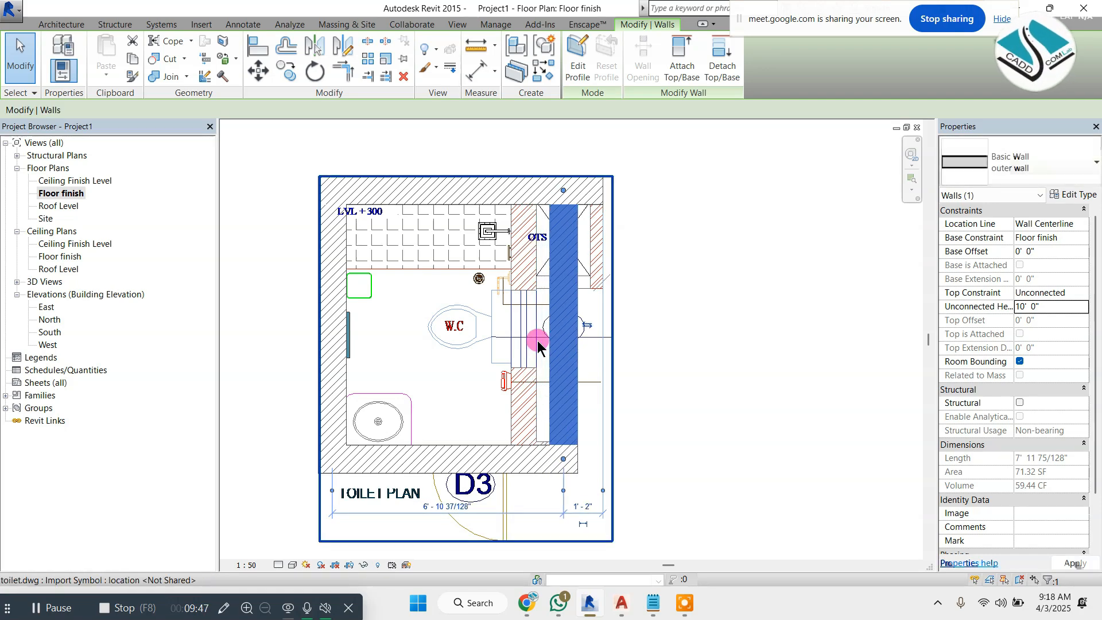
click(580, 158)
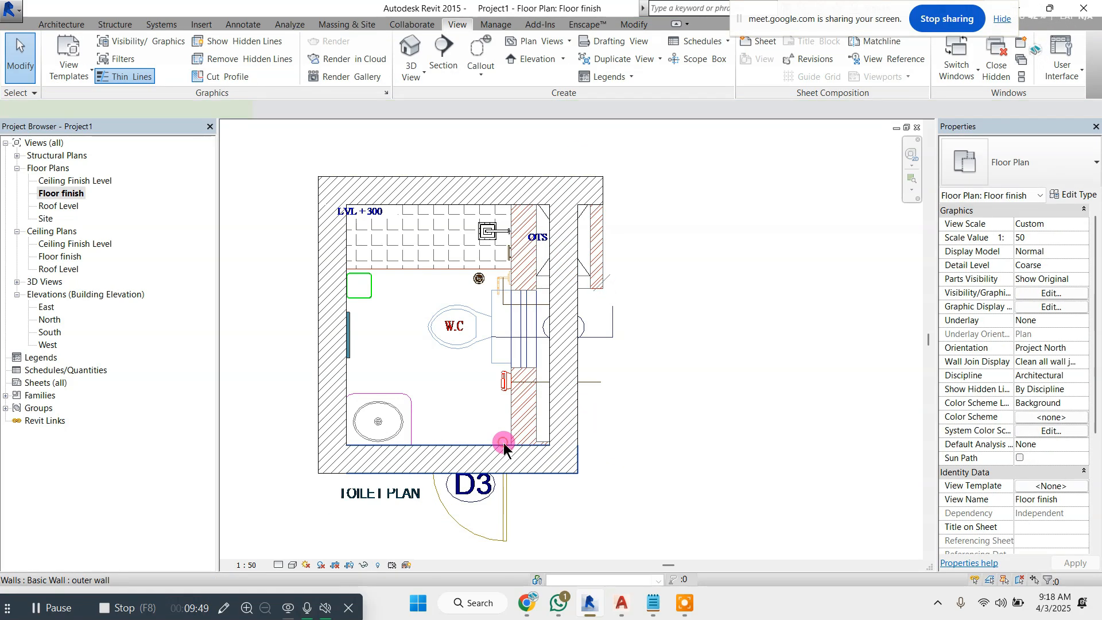
Extend the right end of the lower wall above door D3 slightly past the moved vertical wall
click(506, 454)
click(659, 433)
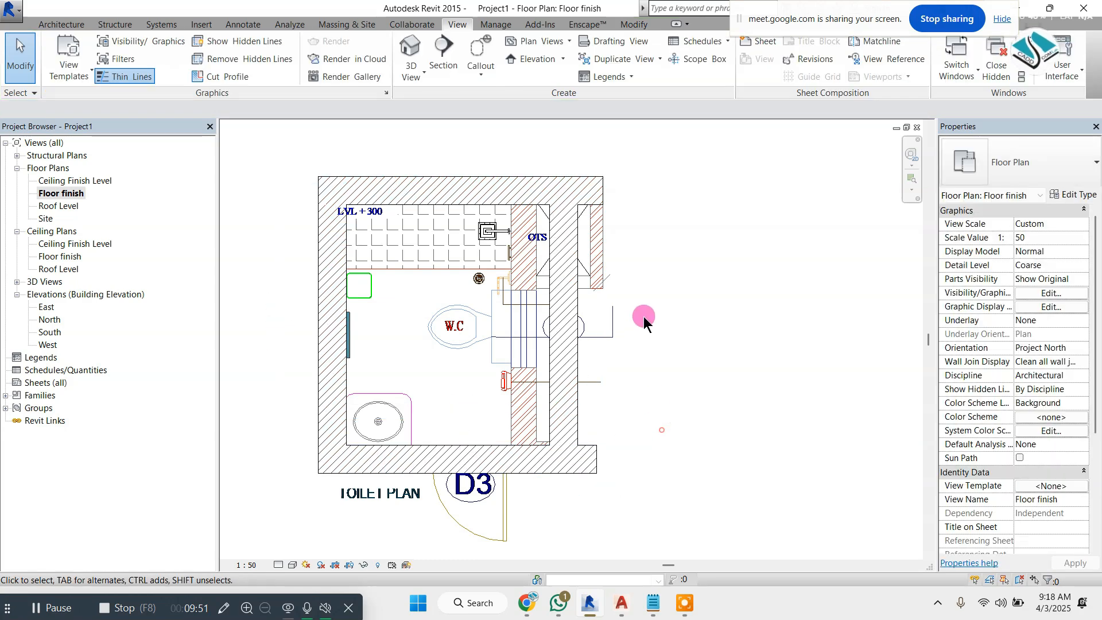
scroll(645, 319, down, 2)
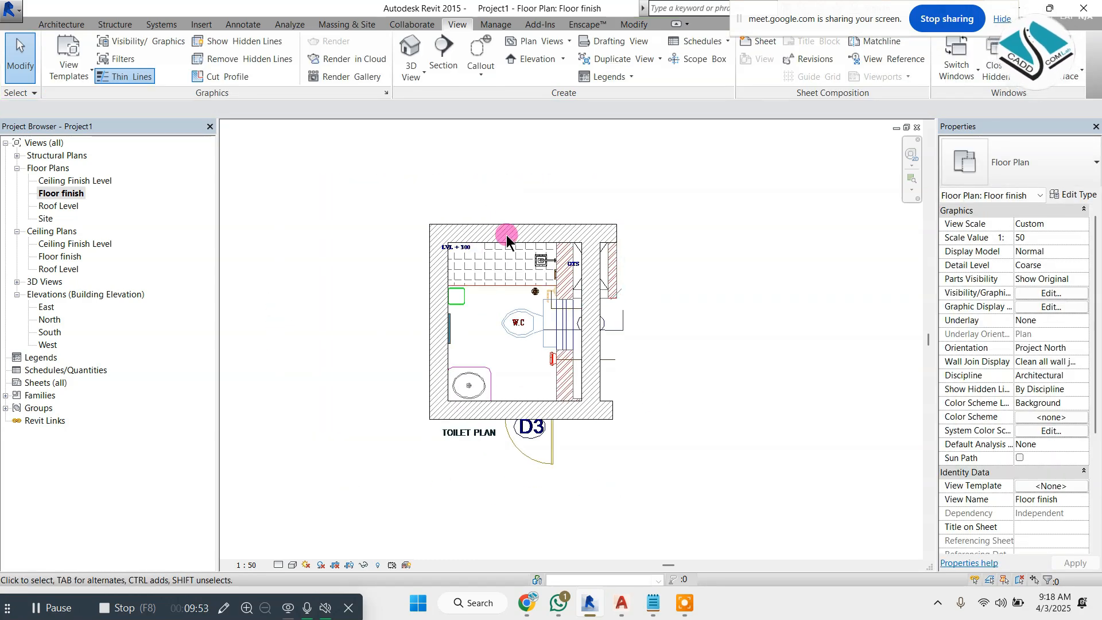
scroll(520, 333, up, 2)
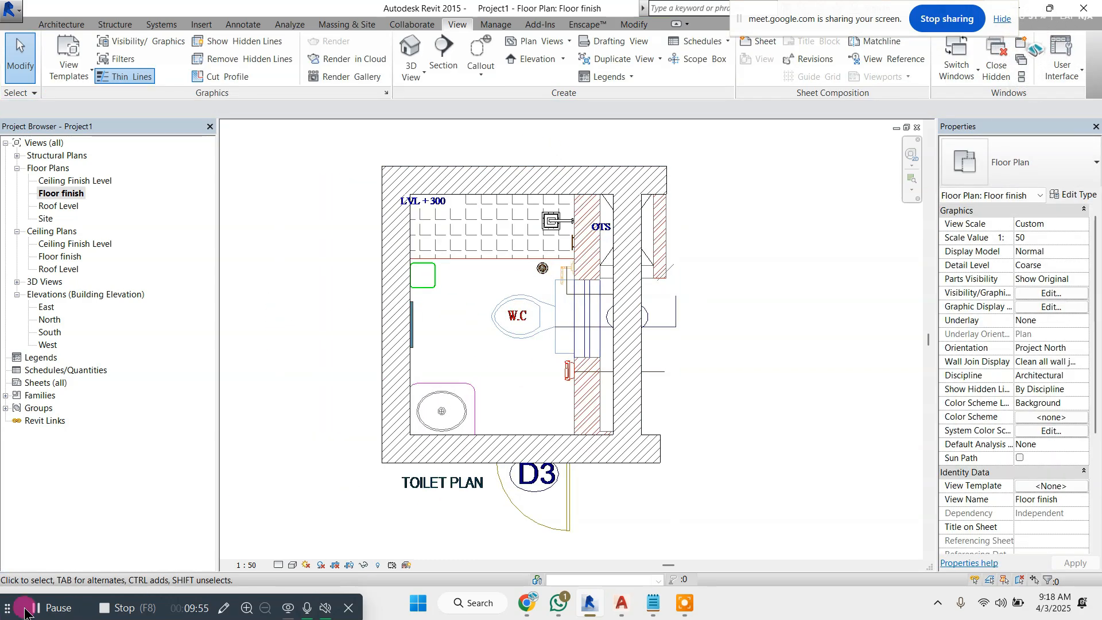
Create a Generic - 12" floor with a rectangular boundary from the upper-left outer wall corner to the lower wall's right end
click(49, 24)
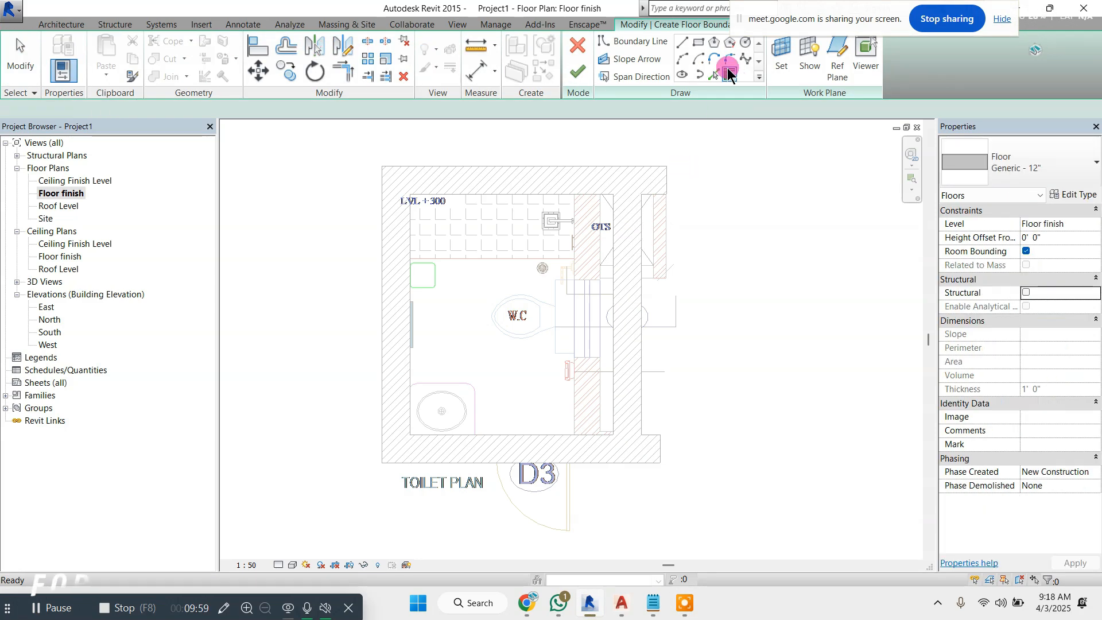
click(698, 42)
click(377, 163)
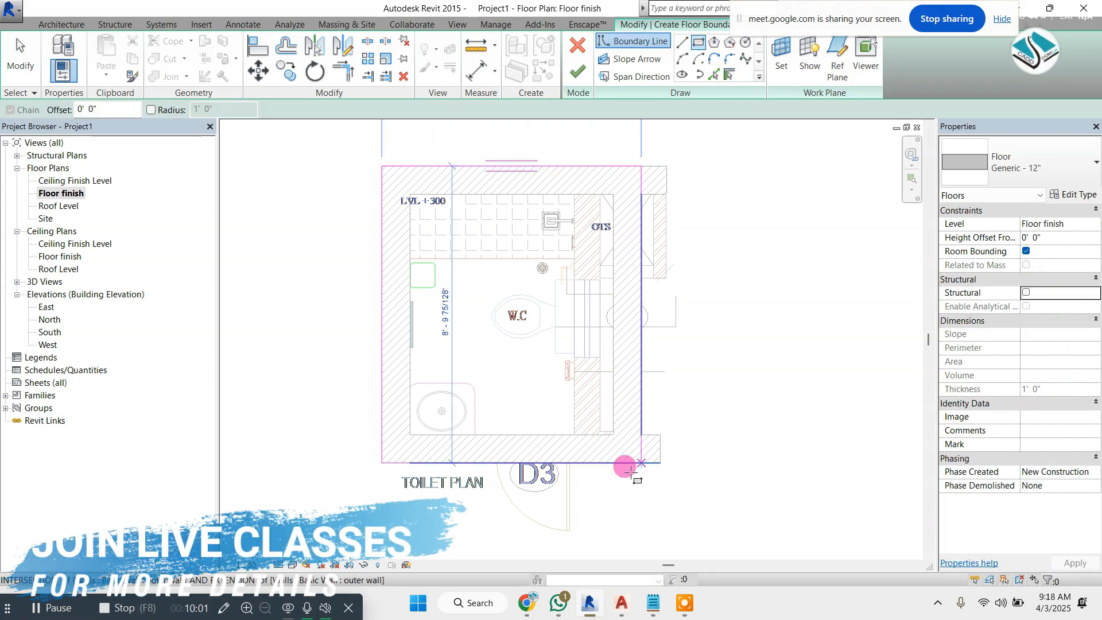
click(660, 463)
click(577, 71)
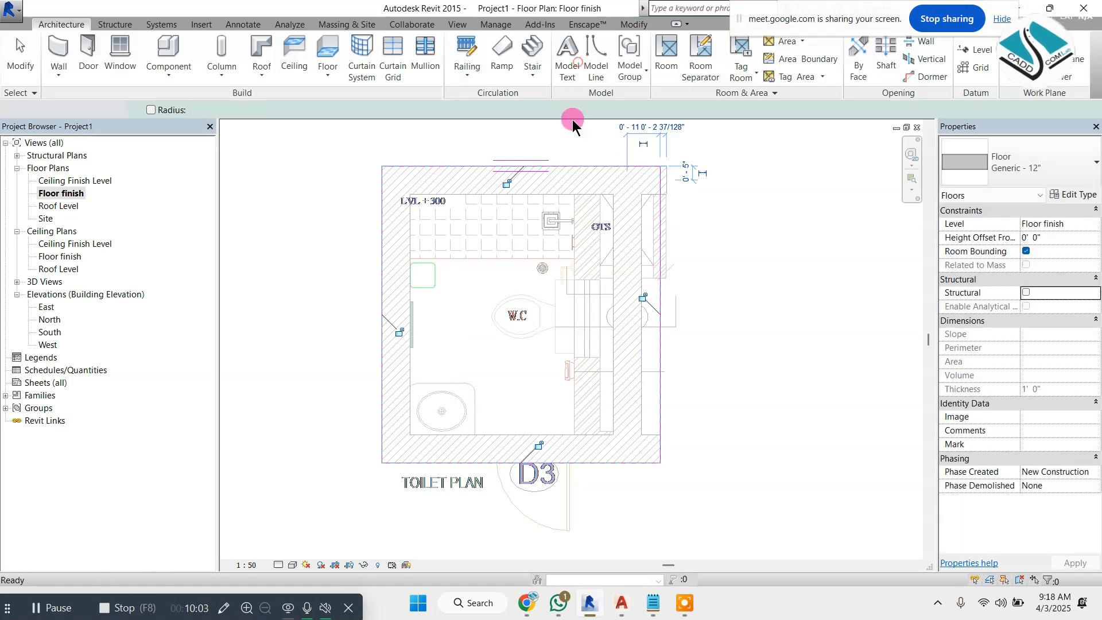
click(421, 155)
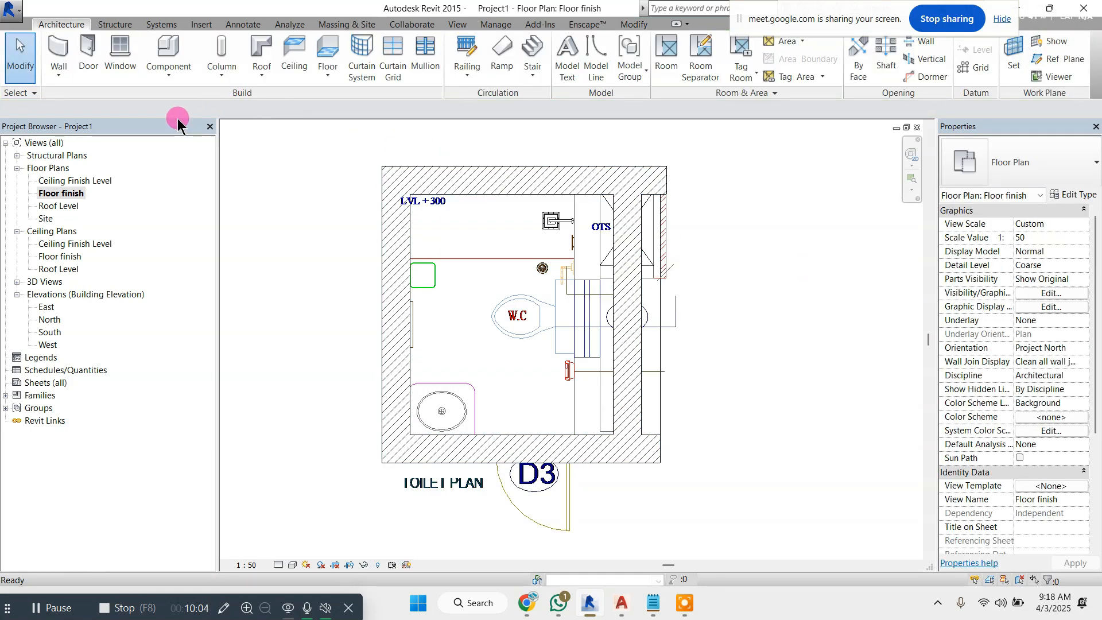
Open the Floor finish ceiling plan and place an automatic ceiling inside the room enclosed by the walls
double_click(65, 245)
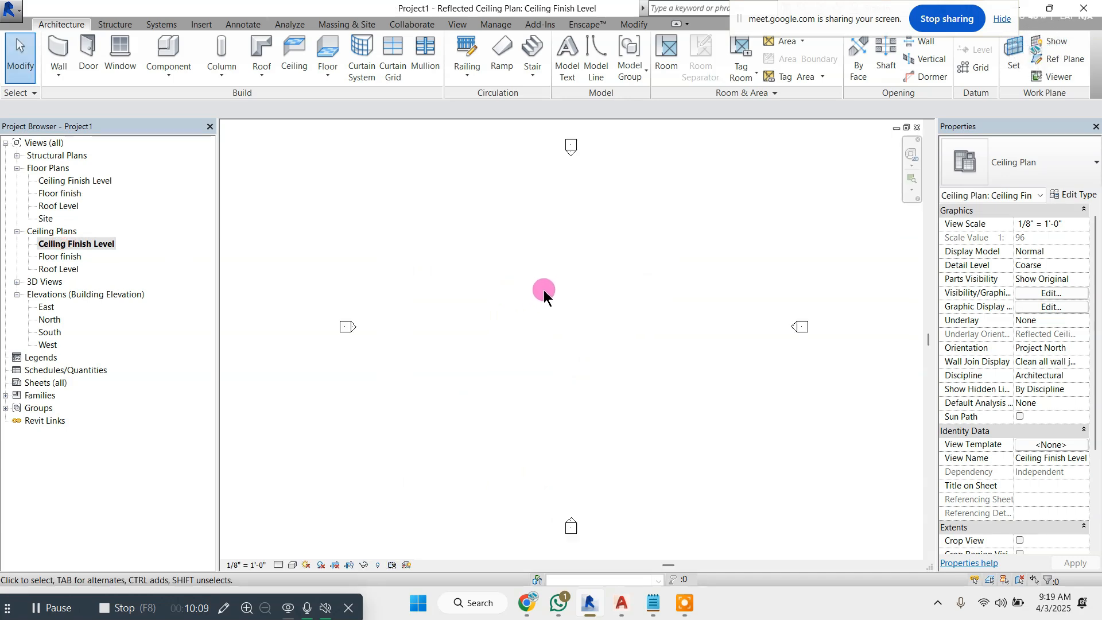
double_click(64, 257)
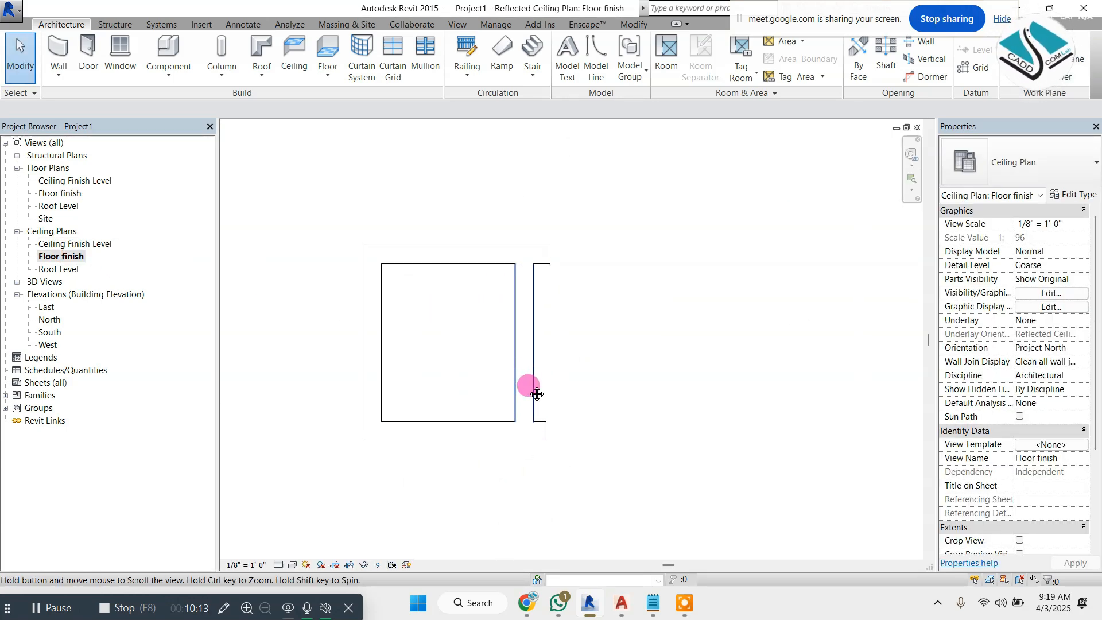
middle_drag(536, 394, 638, 304)
click(295, 56)
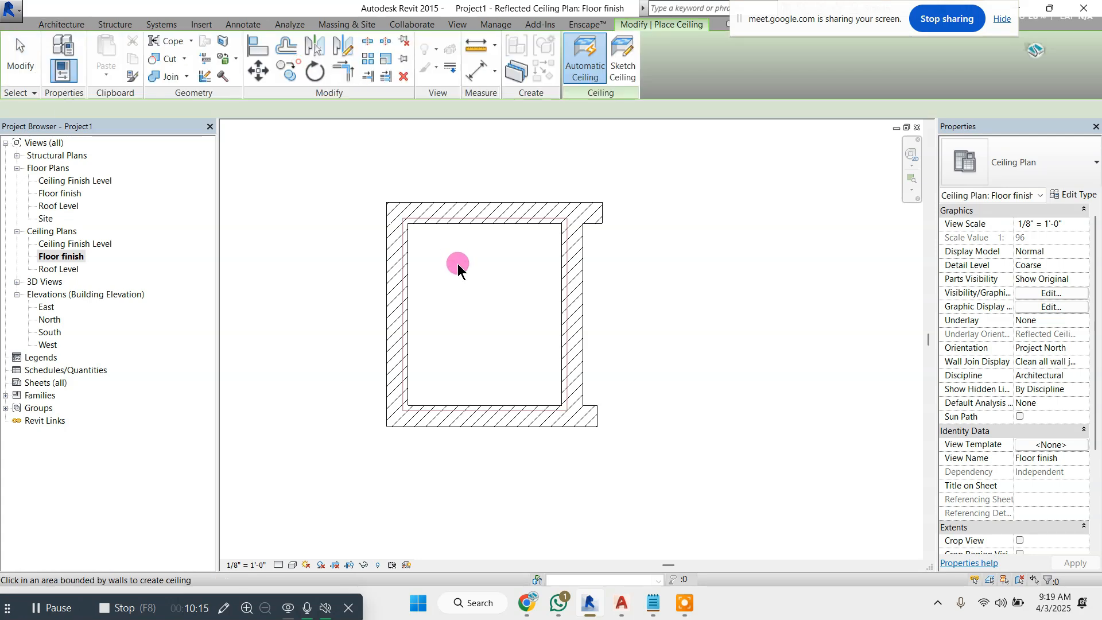
click(451, 261)
key(Escape)
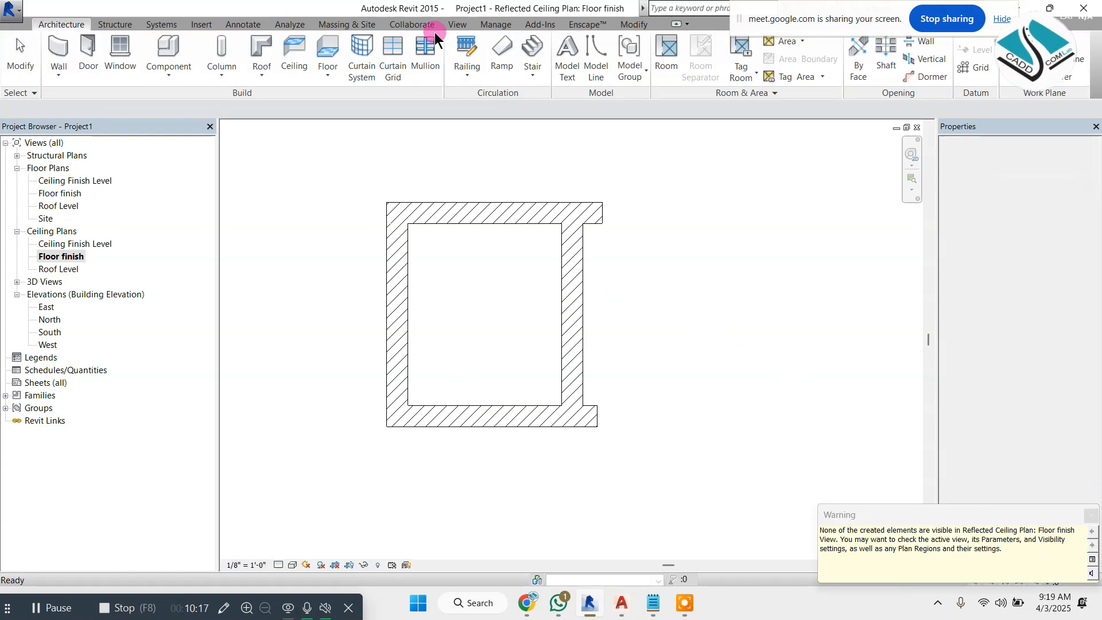
In the 3D view, select the floor slab and duplicate its type under the name "floor"
click(458, 24)
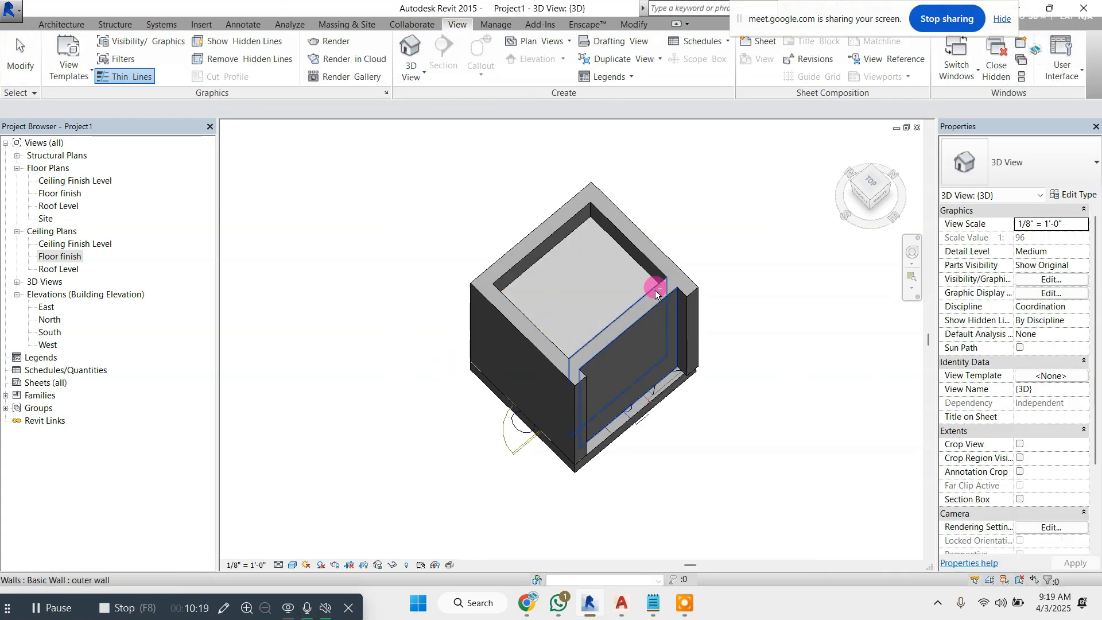
shift+middle_drag(655, 290, 654, 421)
click(654, 416)
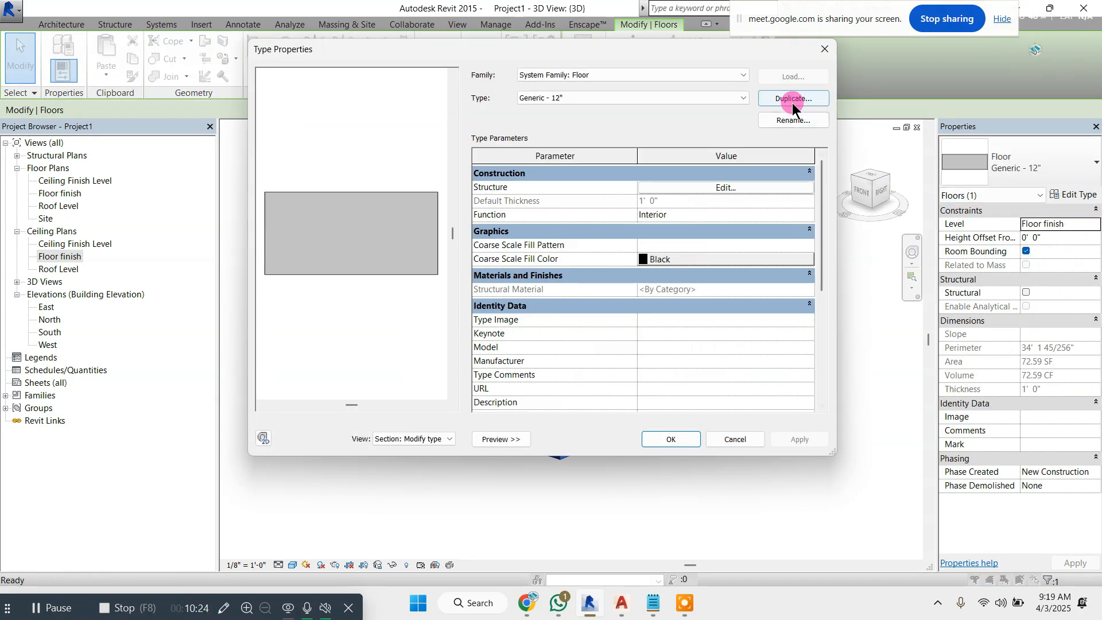
click(792, 100)
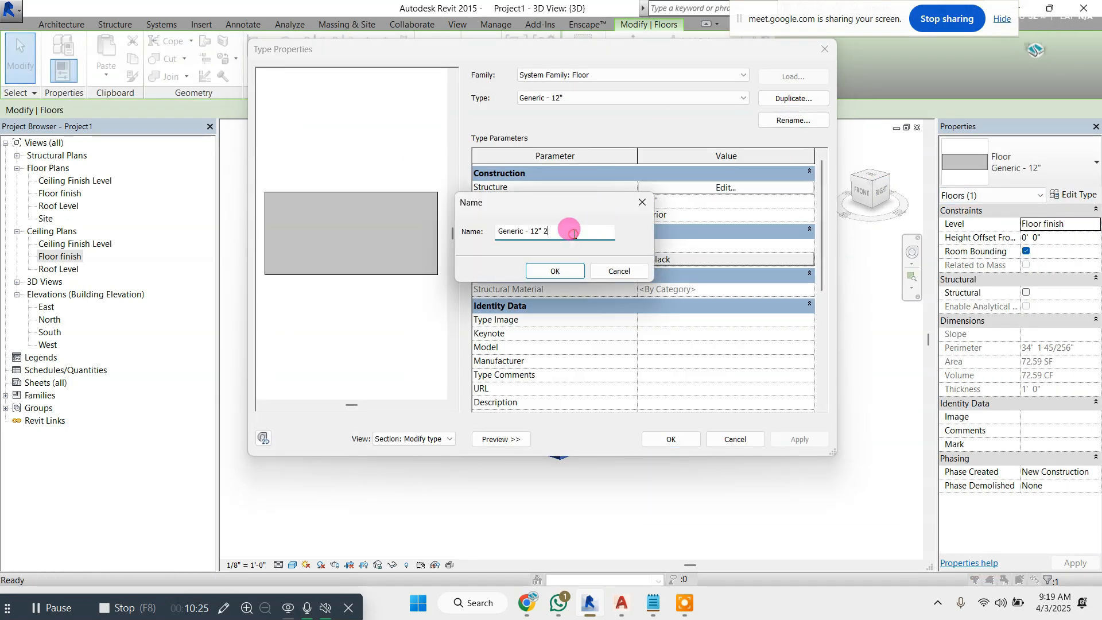
text(floor)
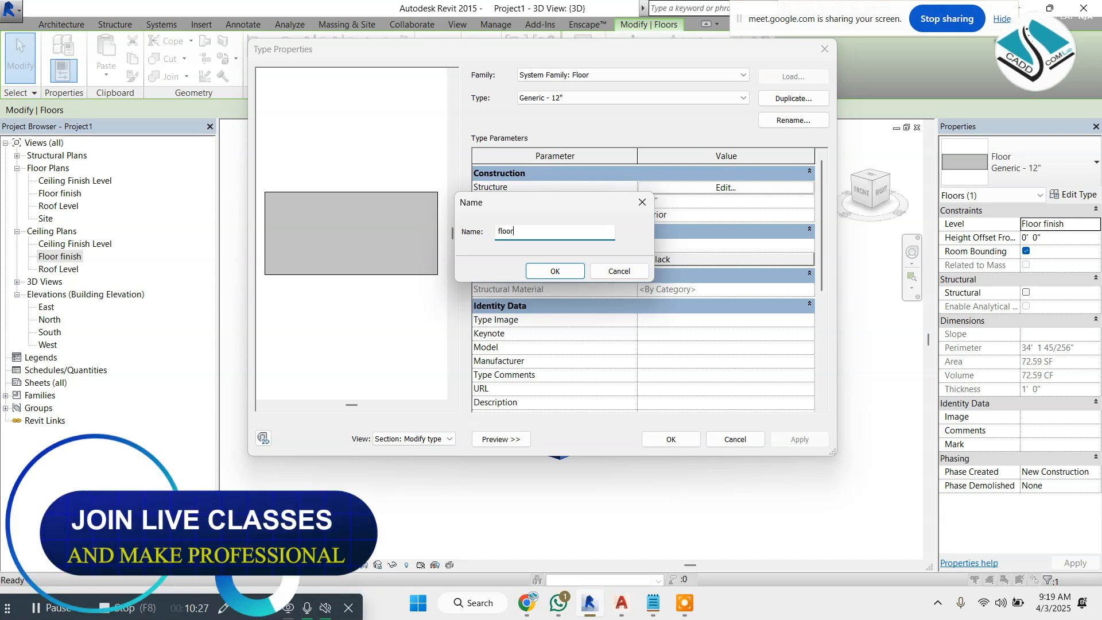
click(542, 270)
Set the floor type's structure layer to 6" thick, insert a 1" layer above it and apply the type changes
click(696, 187)
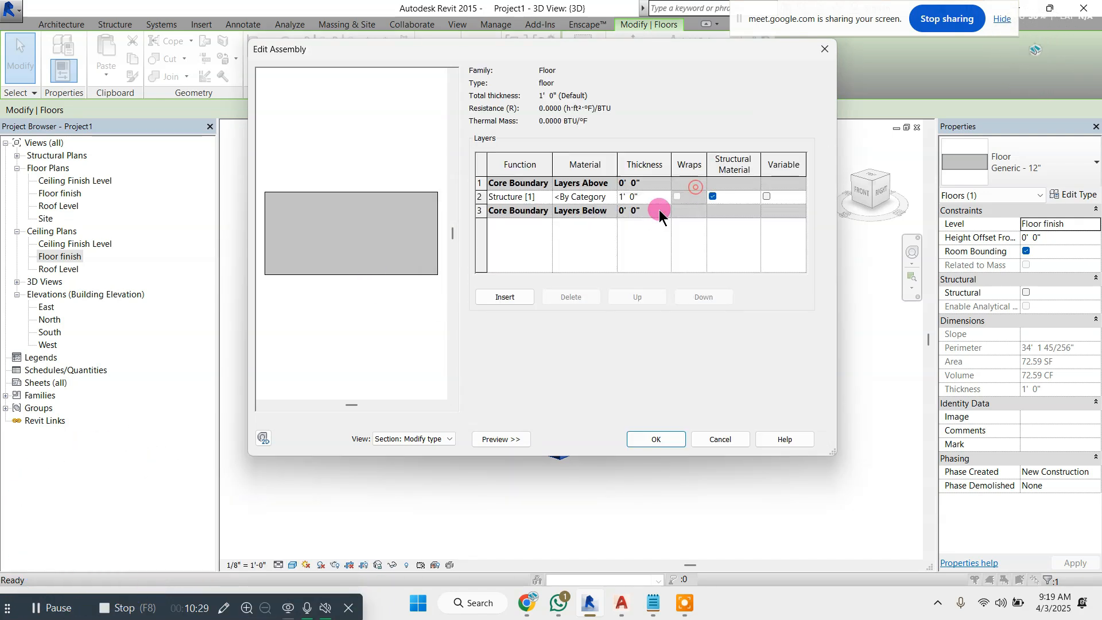
text(6")
key(Tab)
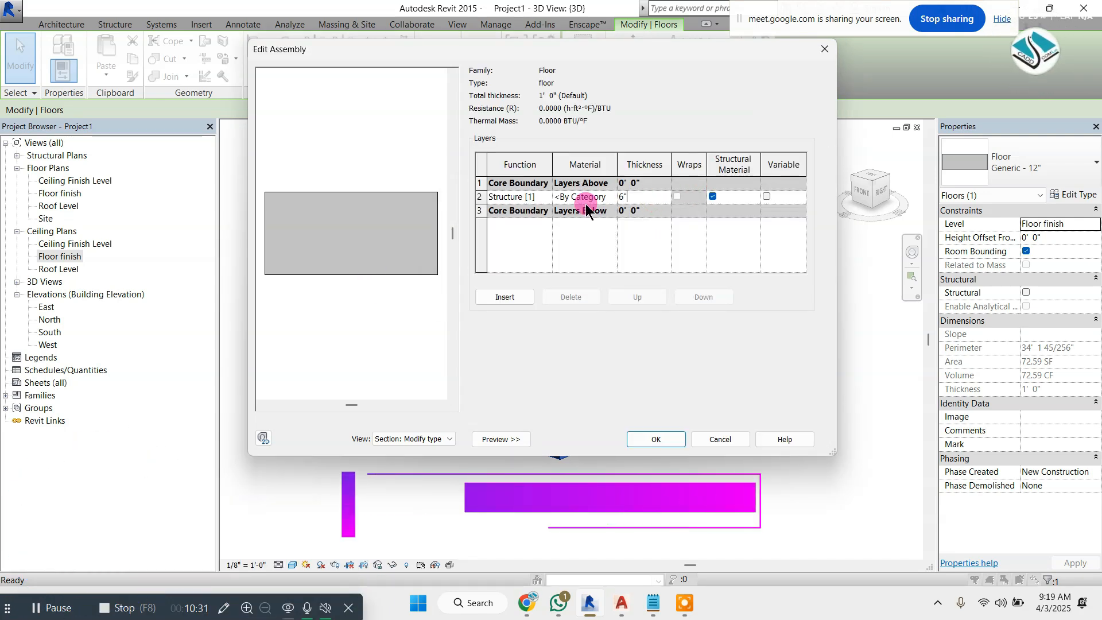
click(509, 297)
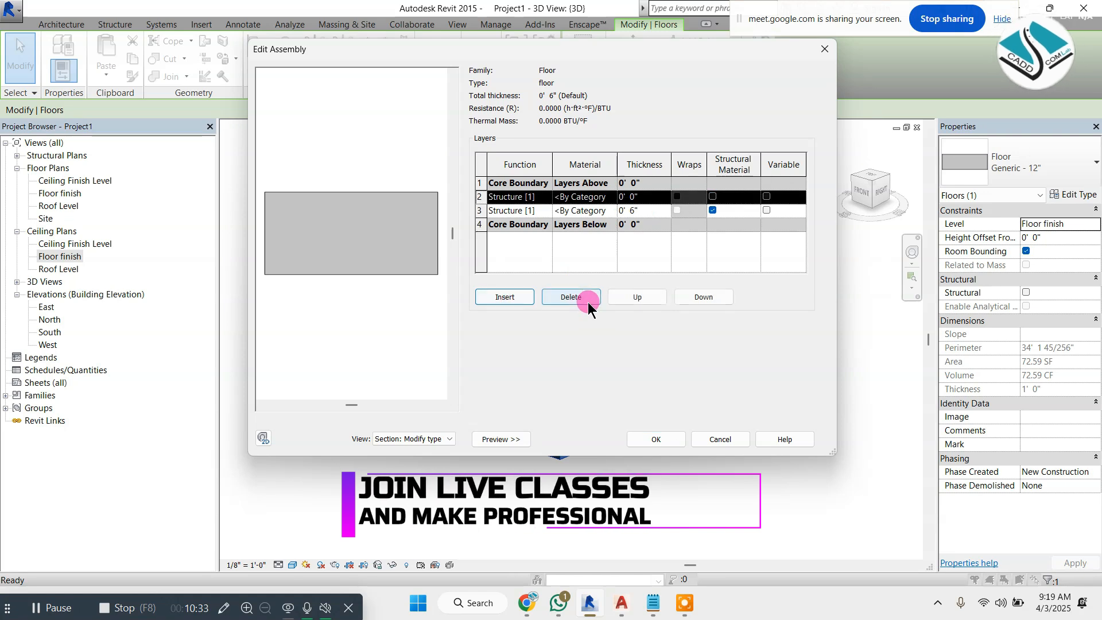
click(632, 197)
text(1")
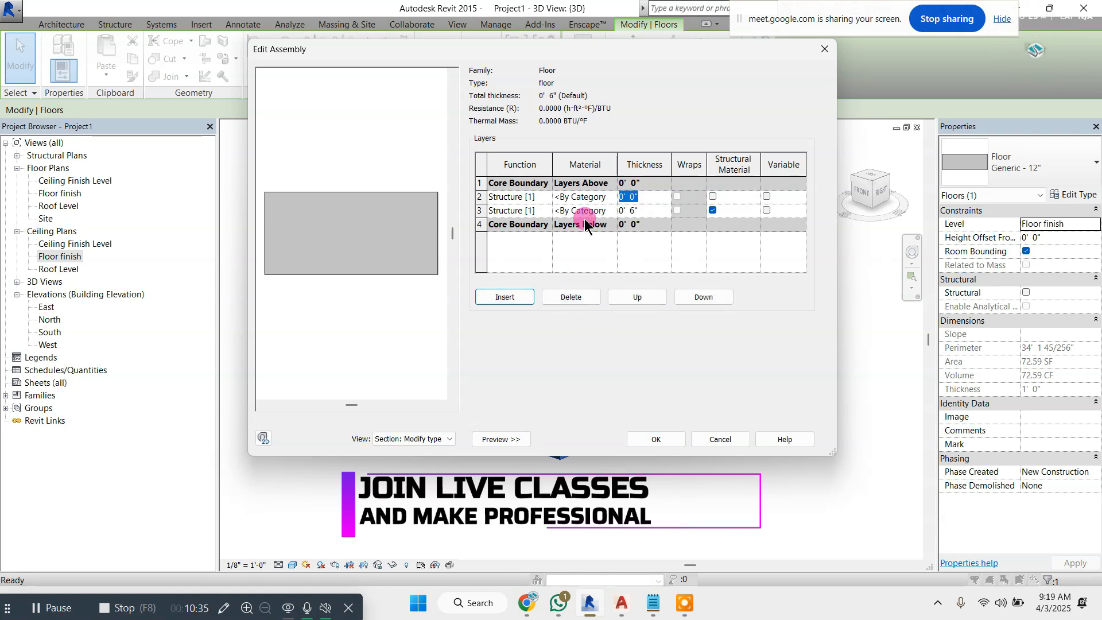
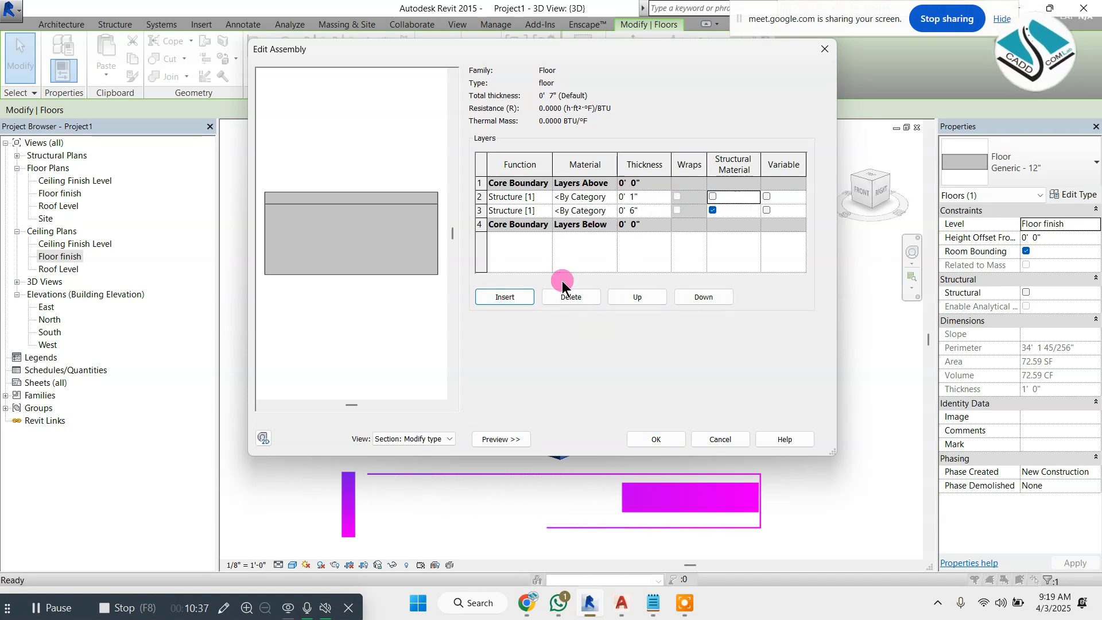
click(669, 442)
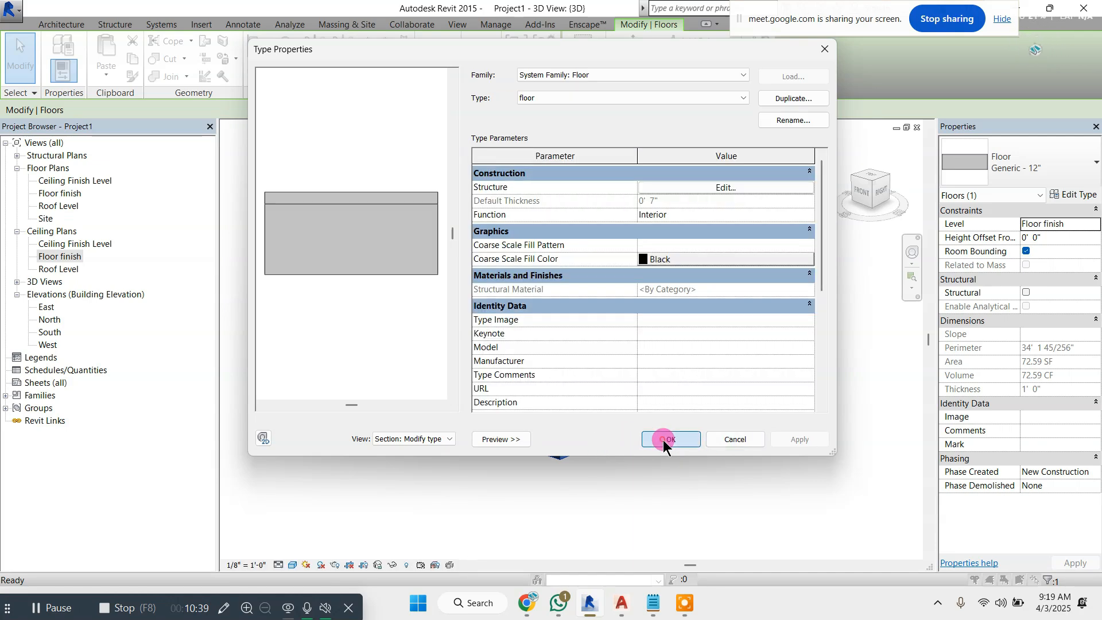
click(663, 439)
click(698, 448)
Open the South elevation and set its detail level to Fine
double_click(49, 332)
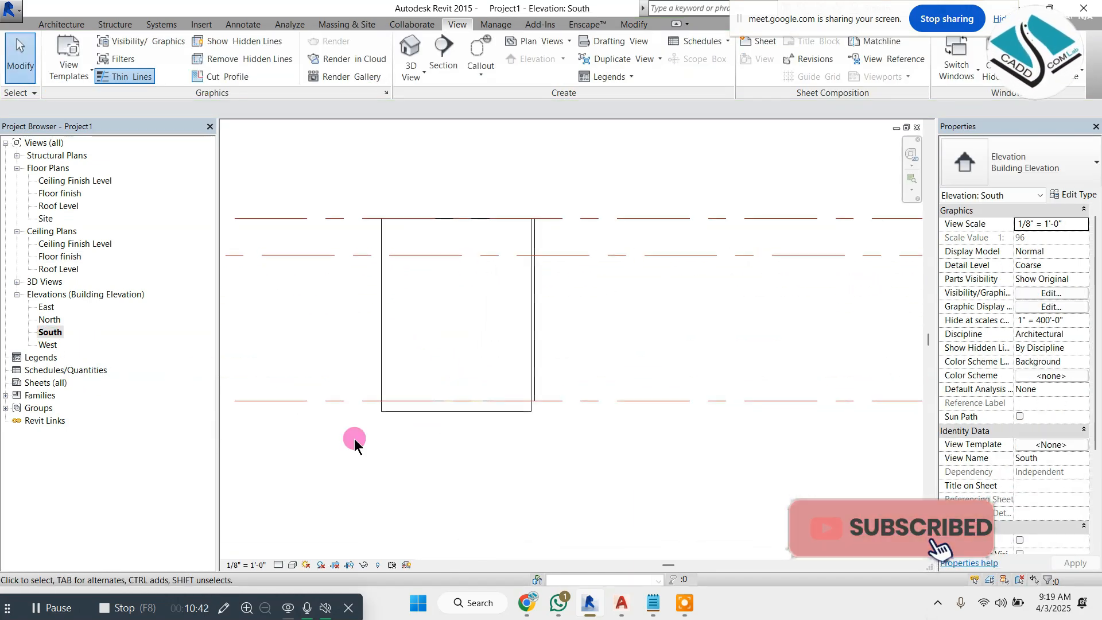
click(278, 565)
click(304, 522)
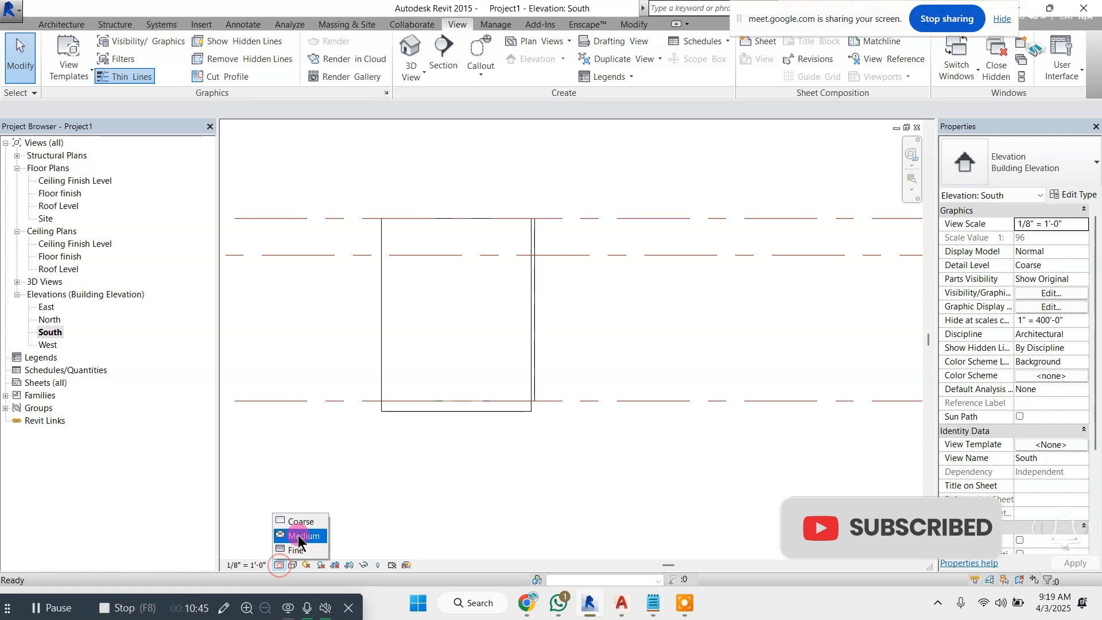
click(297, 550)
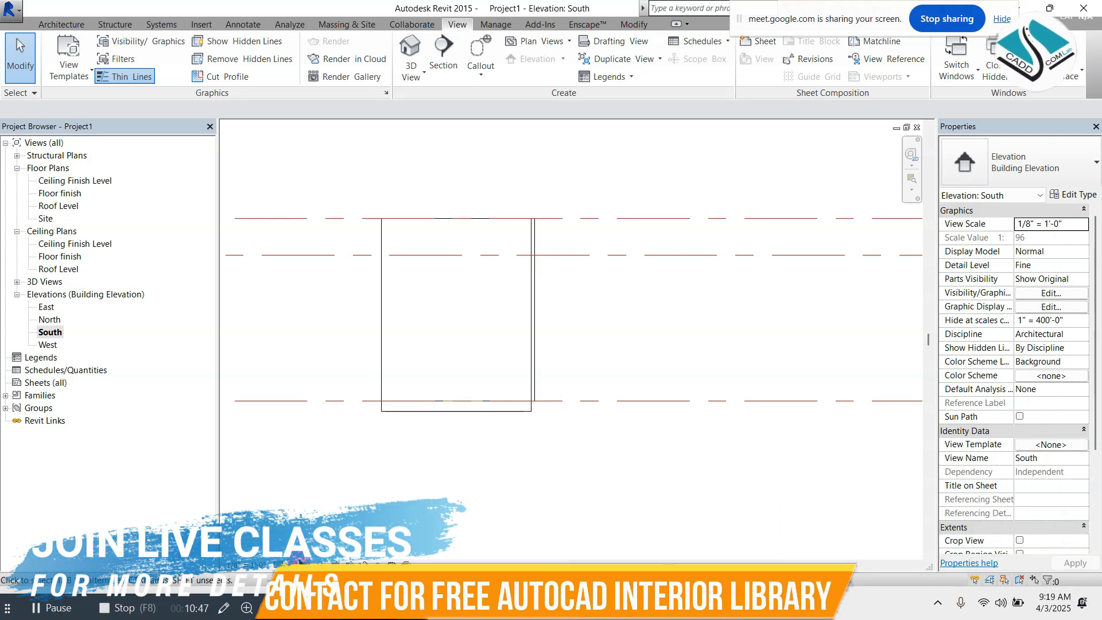
Try the Hidden Line visual style in the South elevation and set the view to Shaded
click(292, 565)
click(313, 492)
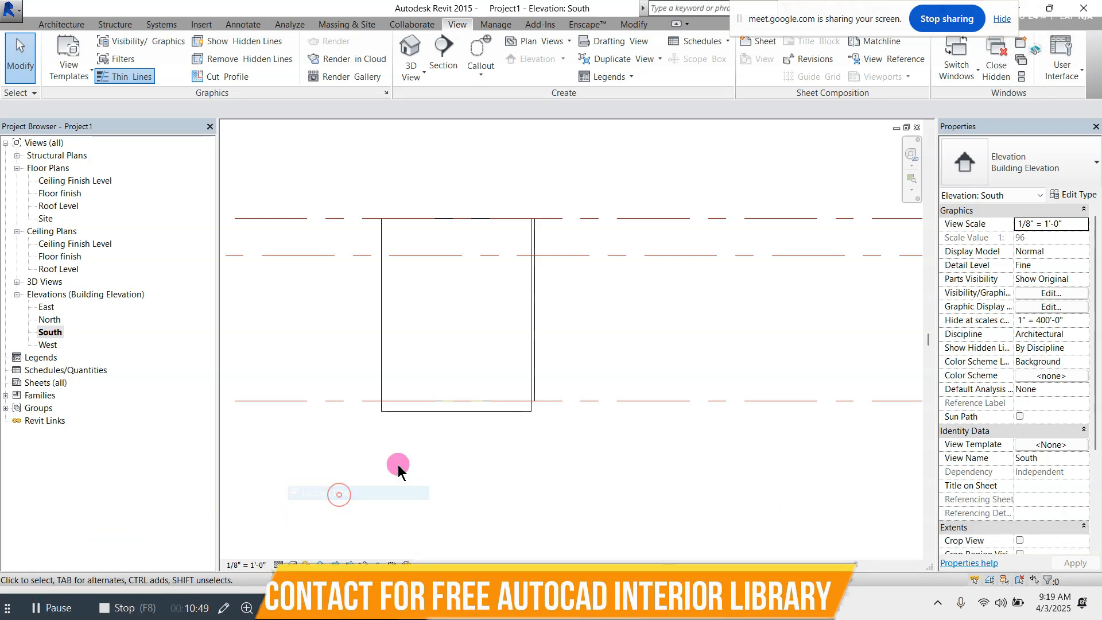
click(293, 565)
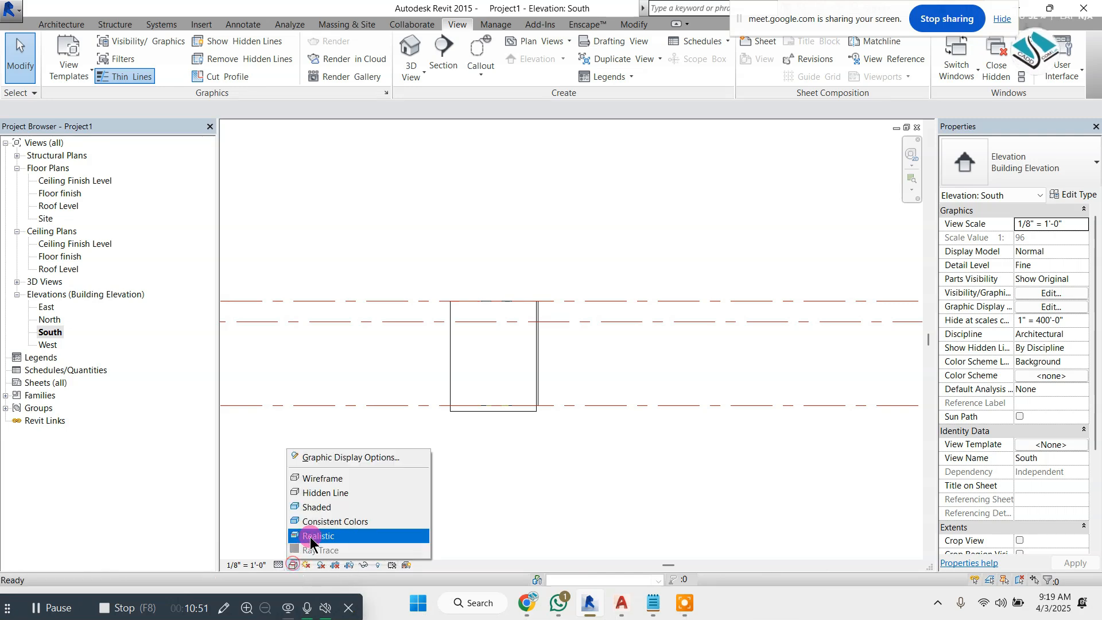
click(353, 509)
scroll(534, 386, up, 4)
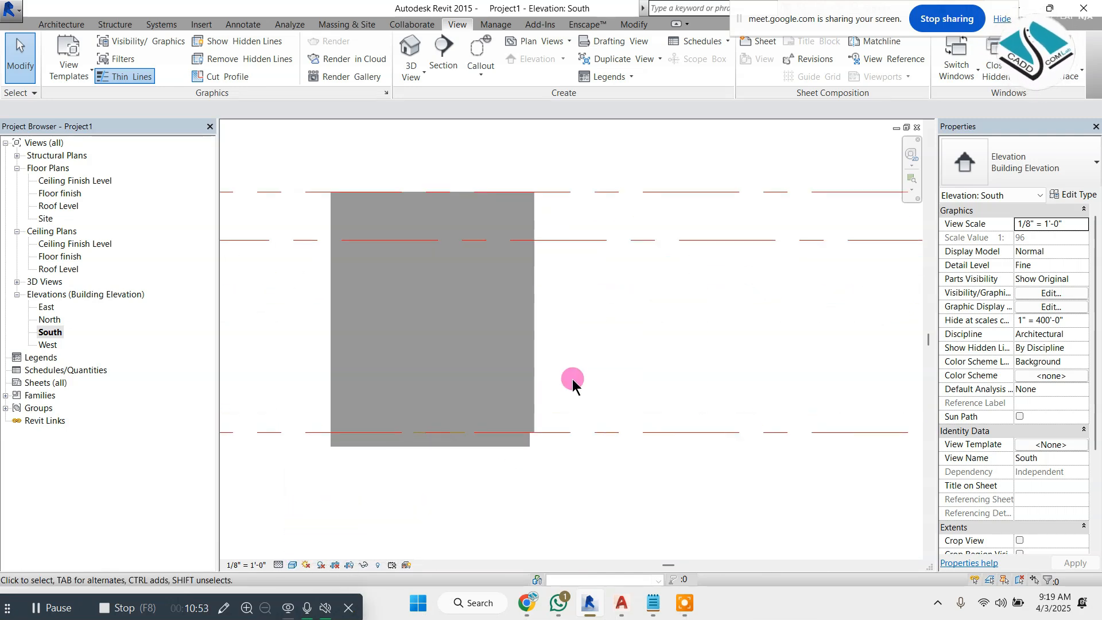
scroll(567, 394, down, 3)
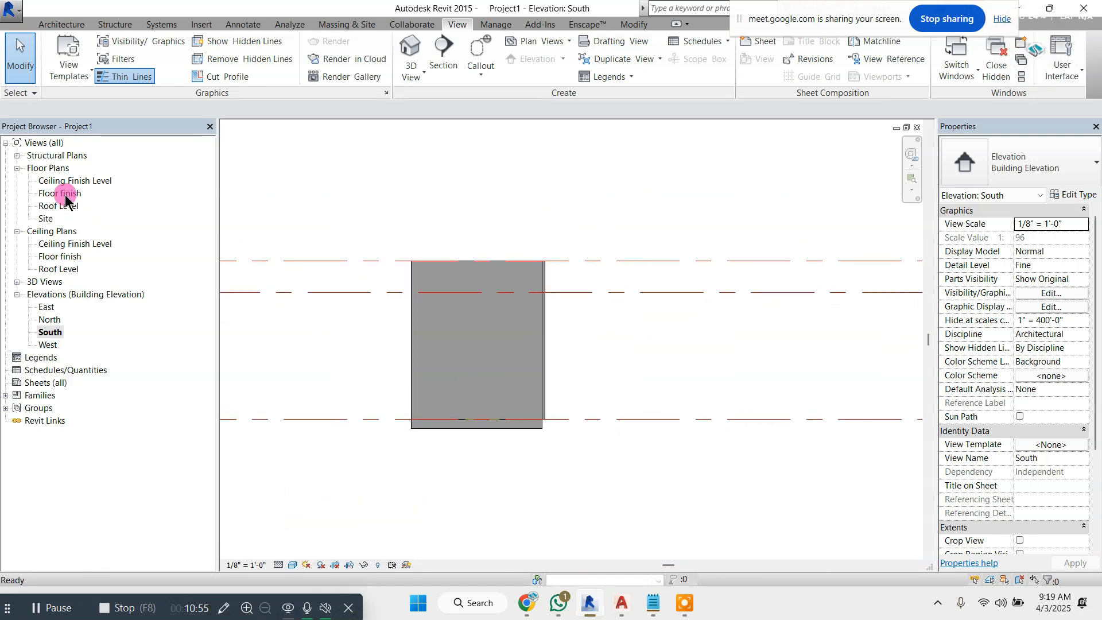
Inspect the room's walls and floor in the 3D view and return to the South elevation's visual style options
click(412, 66)
shift+middle_drag(511, 373, 787, 389)
double_click(49, 332)
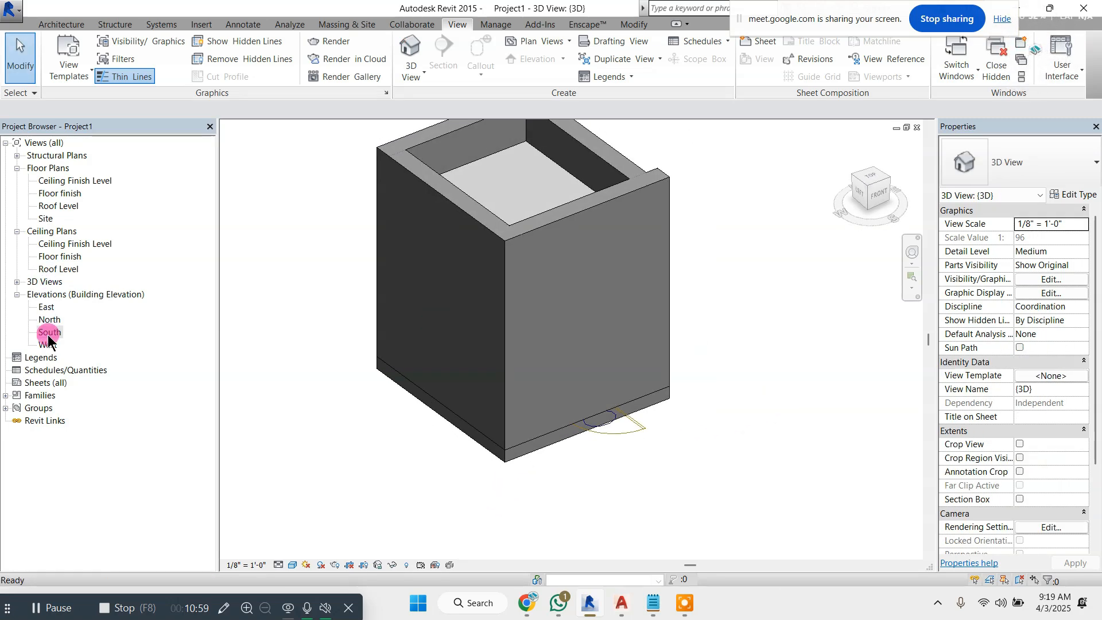
click(292, 564)
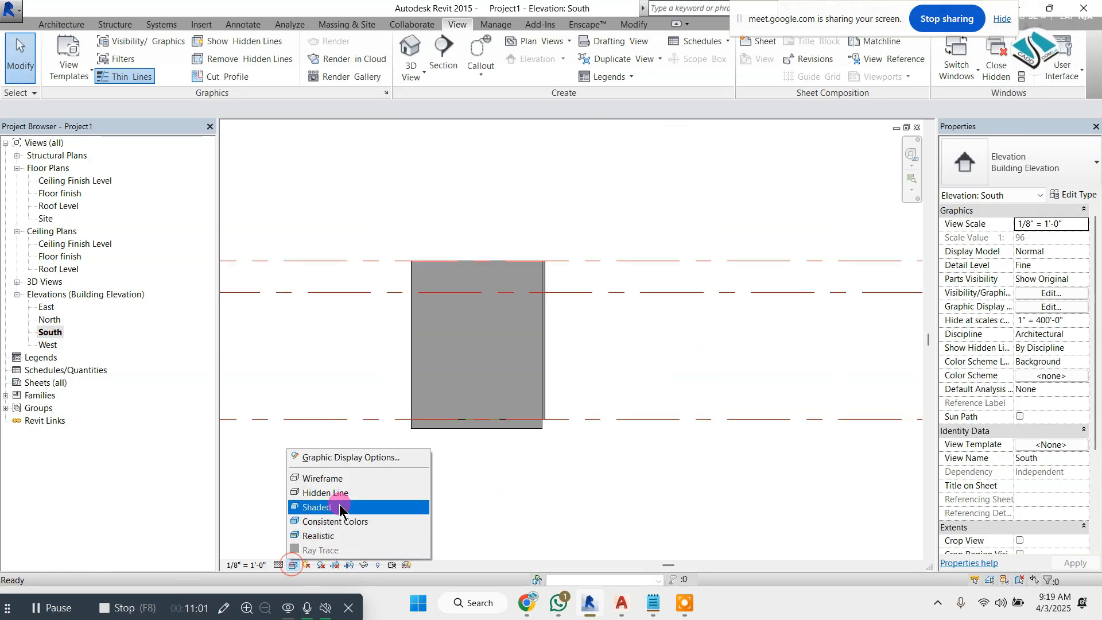
Set the visual style of the South elevation to Wireframe
click(350, 482)
scroll(557, 388, up, 2)
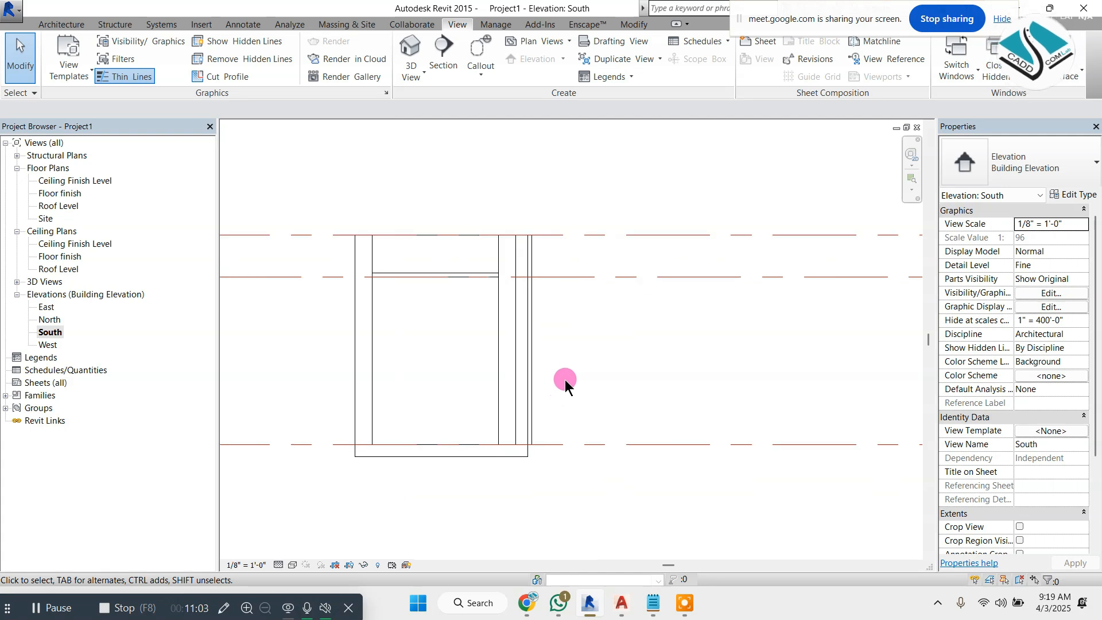
middle_drag(565, 380, 541, 410)
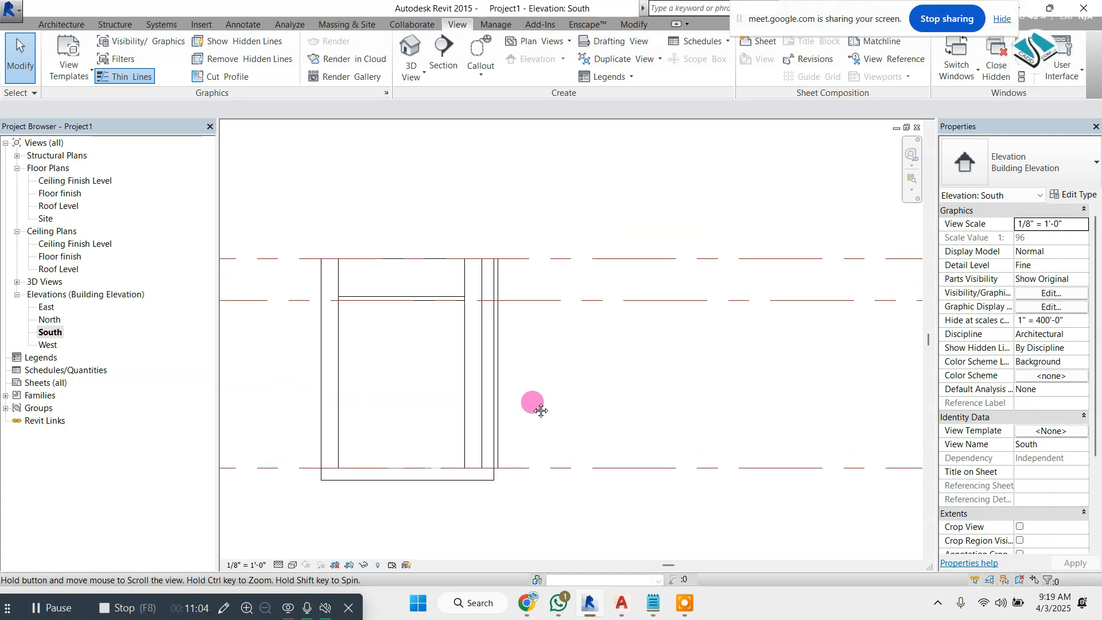
Open the Floor finish plan and place a Fixed 36" x 48" window in the wall behind the W.C
double_click(62, 195)
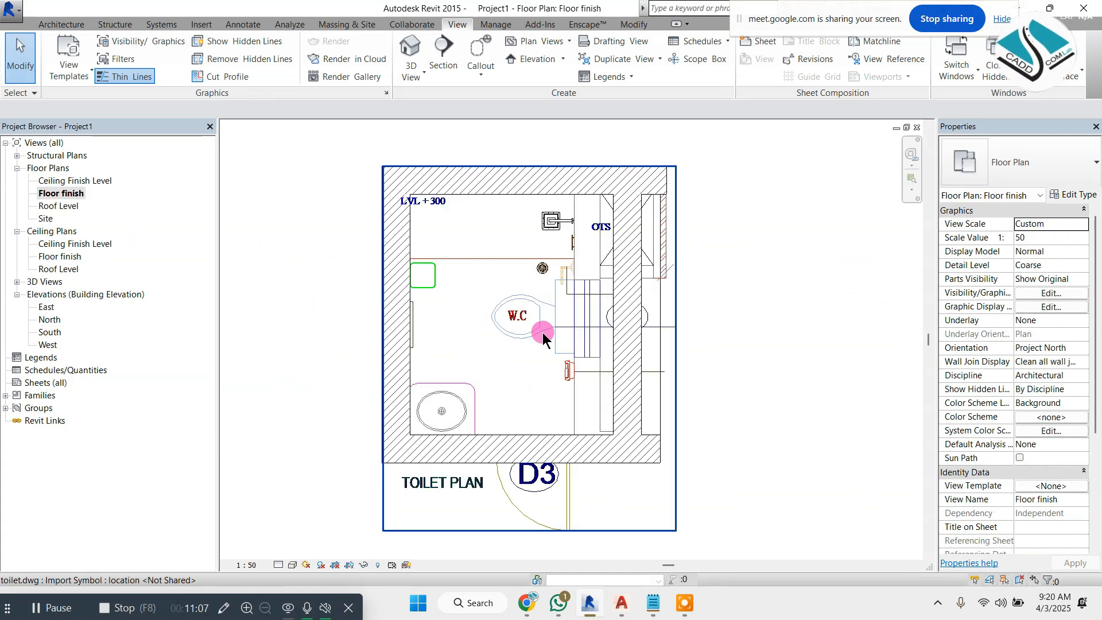
middle_drag(594, 332, 532, 337)
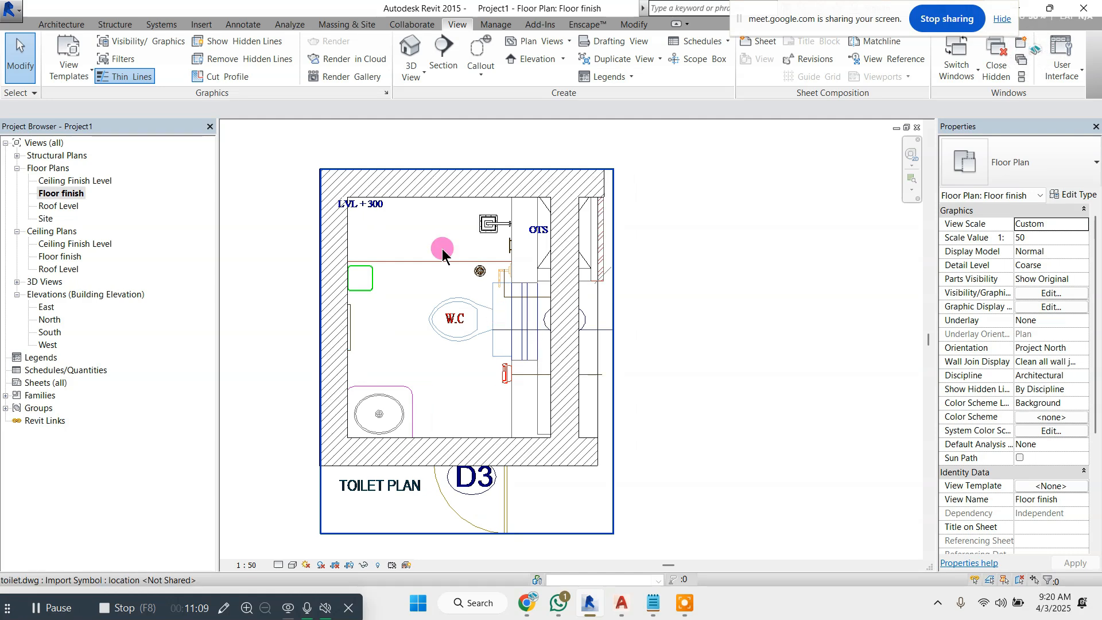
click(63, 24)
click(118, 49)
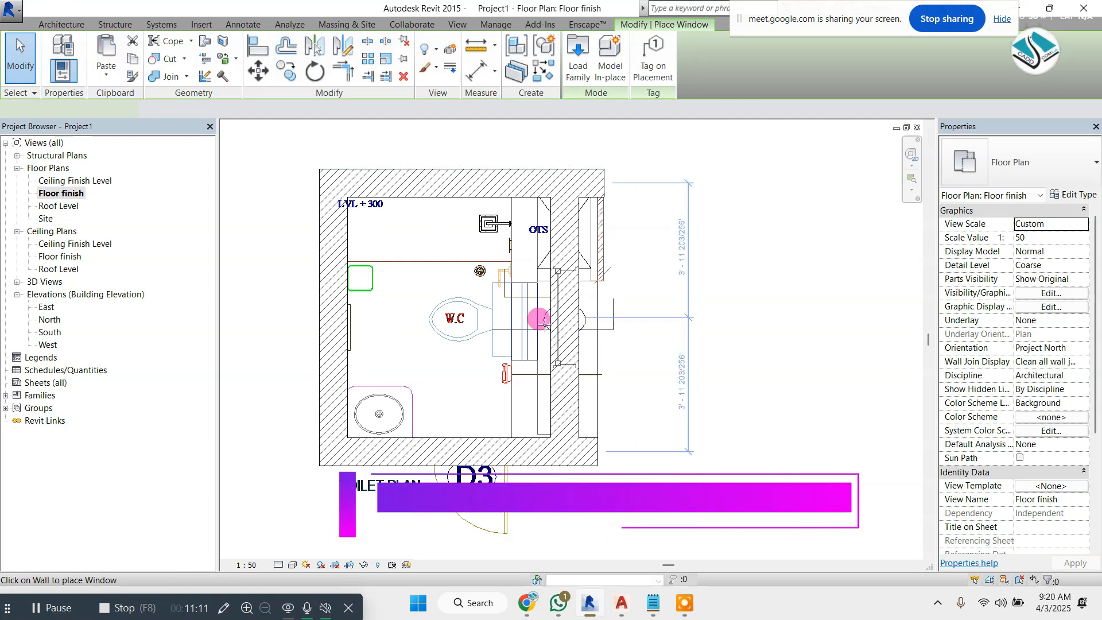
scroll(519, 328, up, 2)
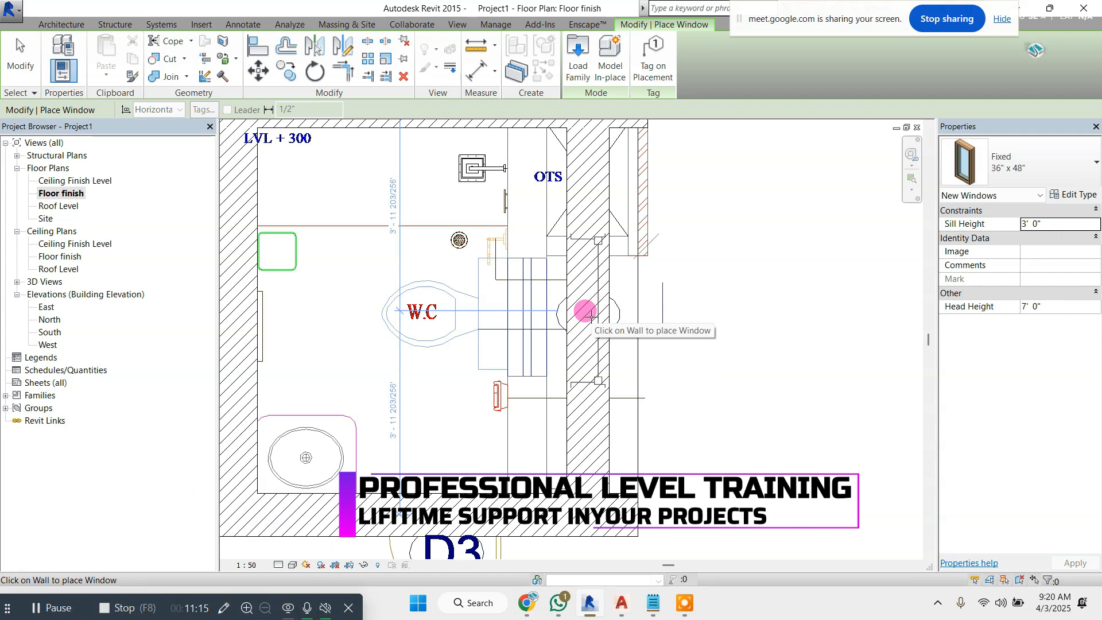
click(592, 317)
key(Escape)
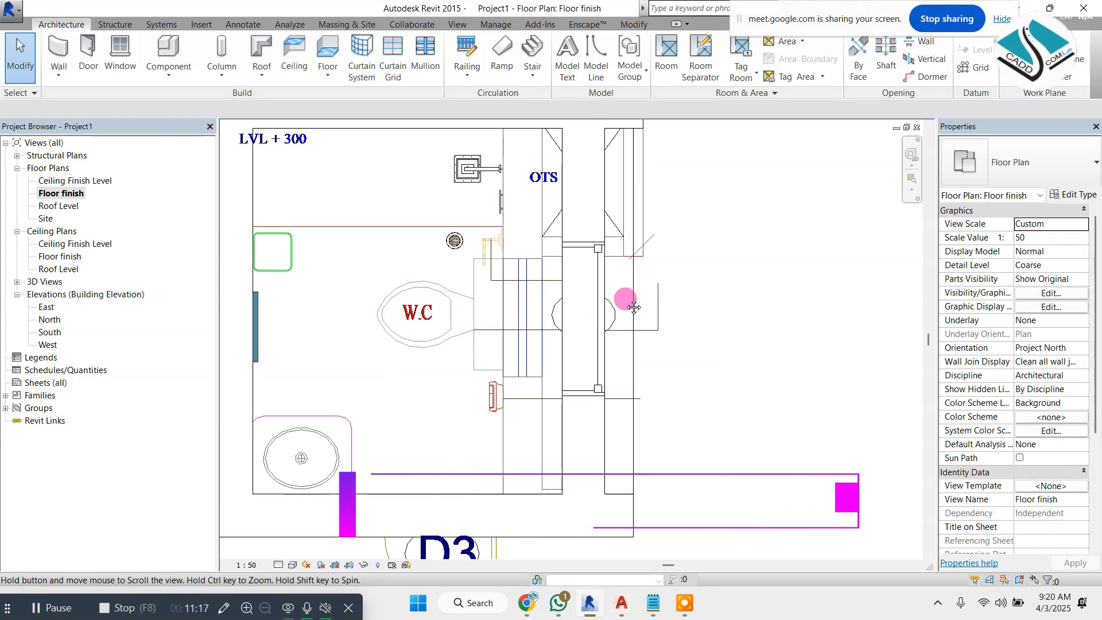
Place a Single-Flush 36" x 84" door in the wall opening marked D3
scroll(607, 300, down, 1)
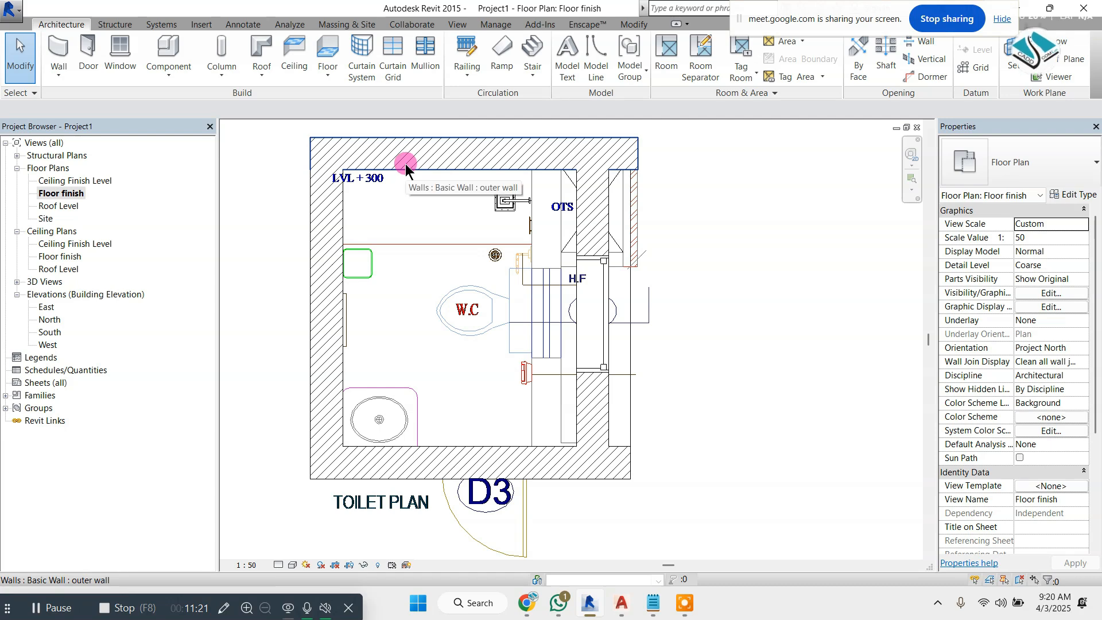
middle_drag(375, 244, 373, 220)
click(82, 65)
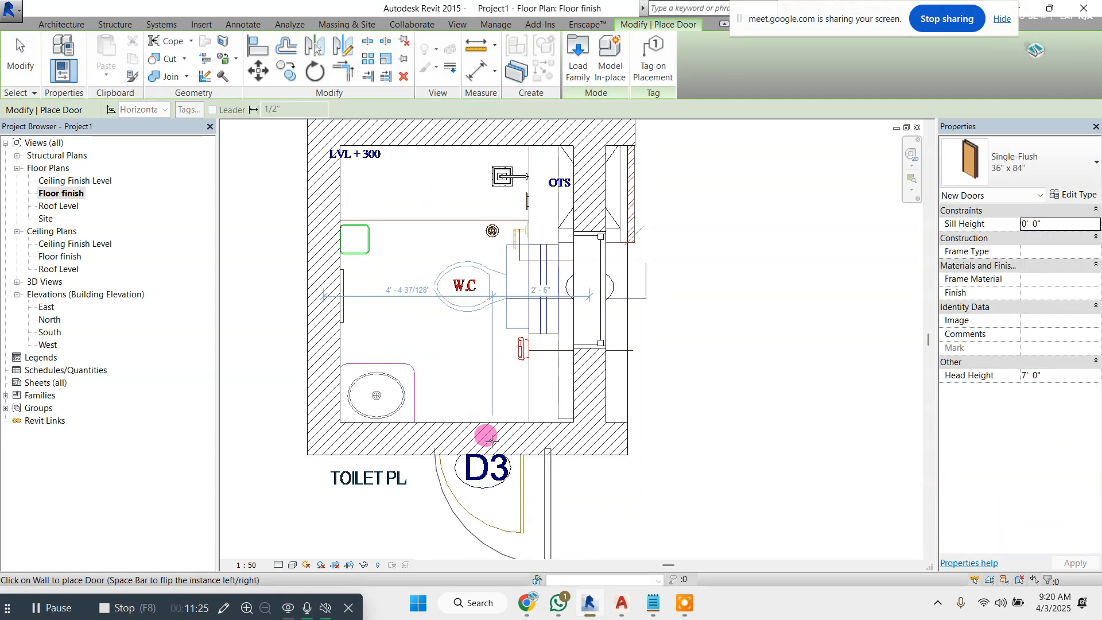
click(497, 442)
key(Escape)
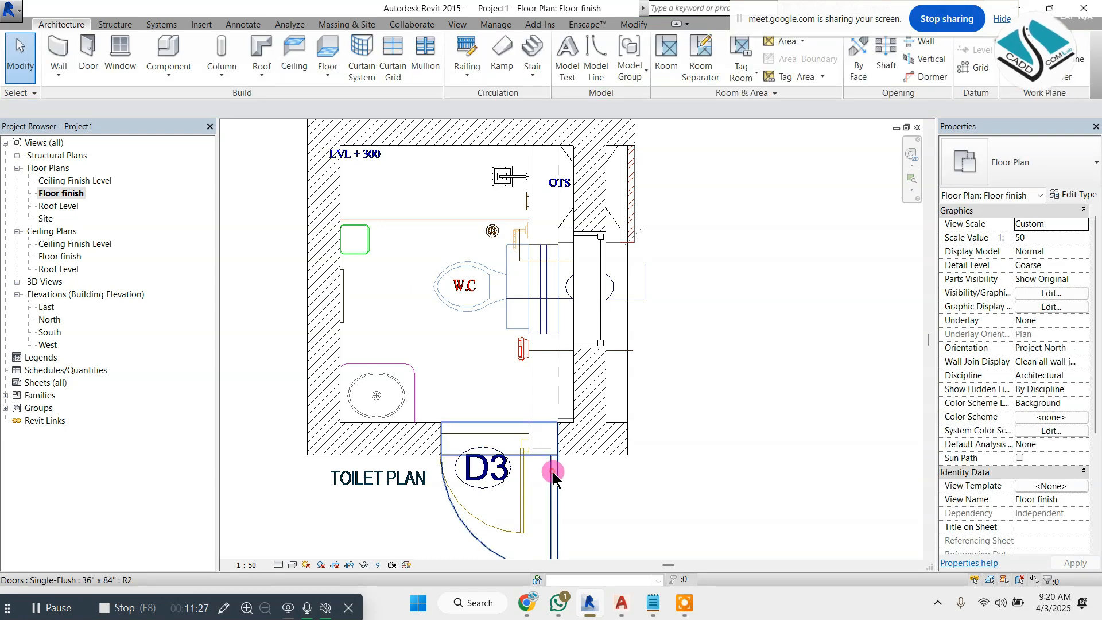
Load the Single-Glass 2 door family from the Doors library and apply its 30" x 80" type to the D3 door
click(555, 476)
click(1059, 194)
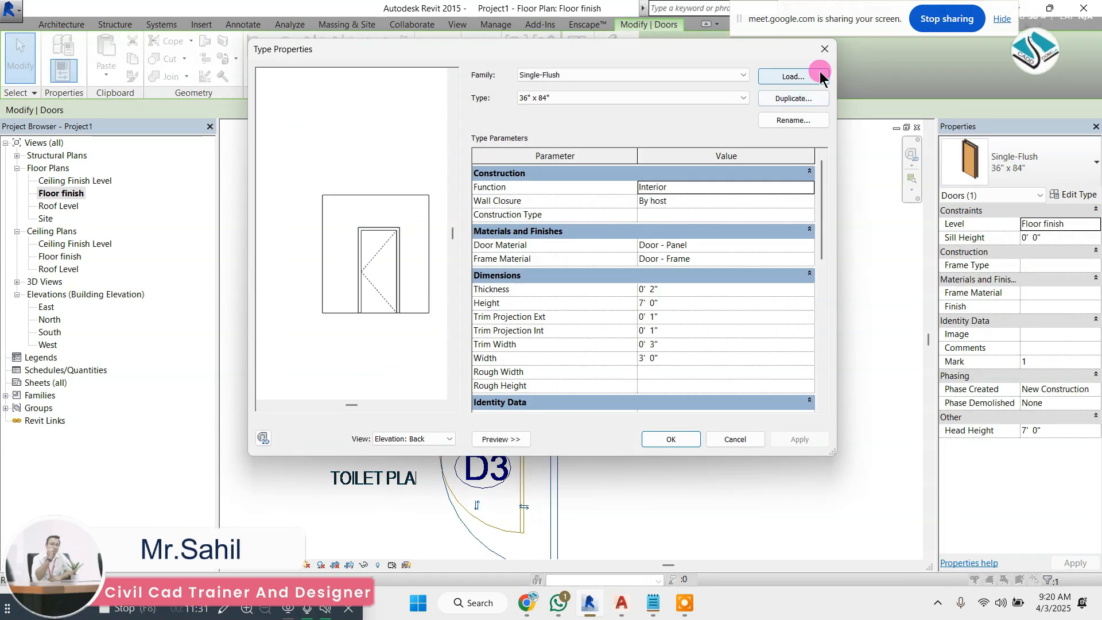
click(820, 75)
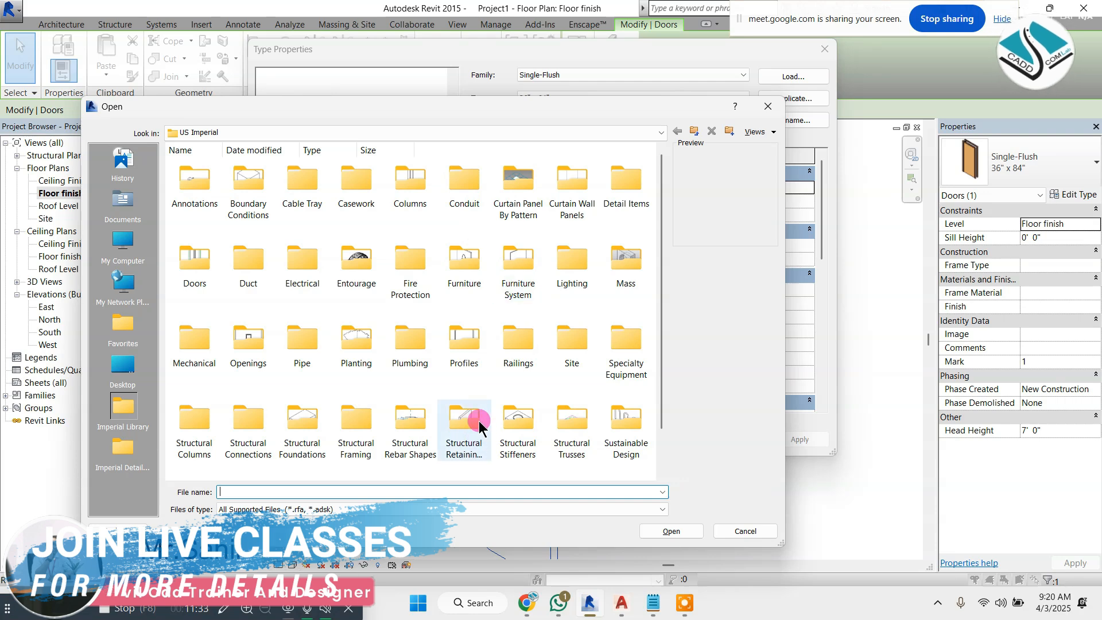
double_click(199, 263)
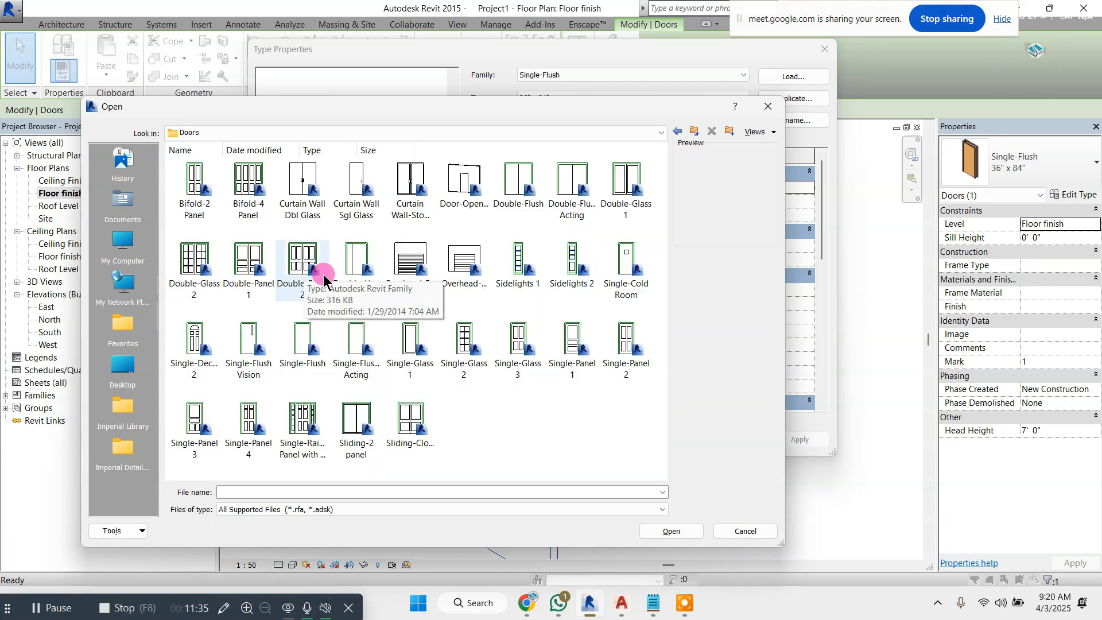
double_click(465, 353)
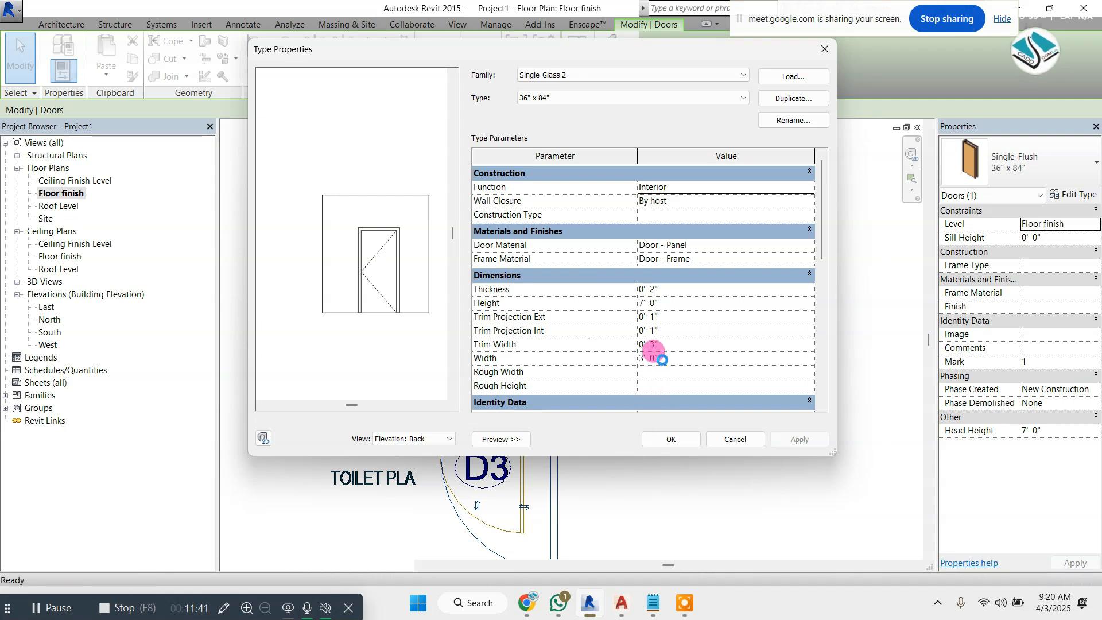
click(650, 438)
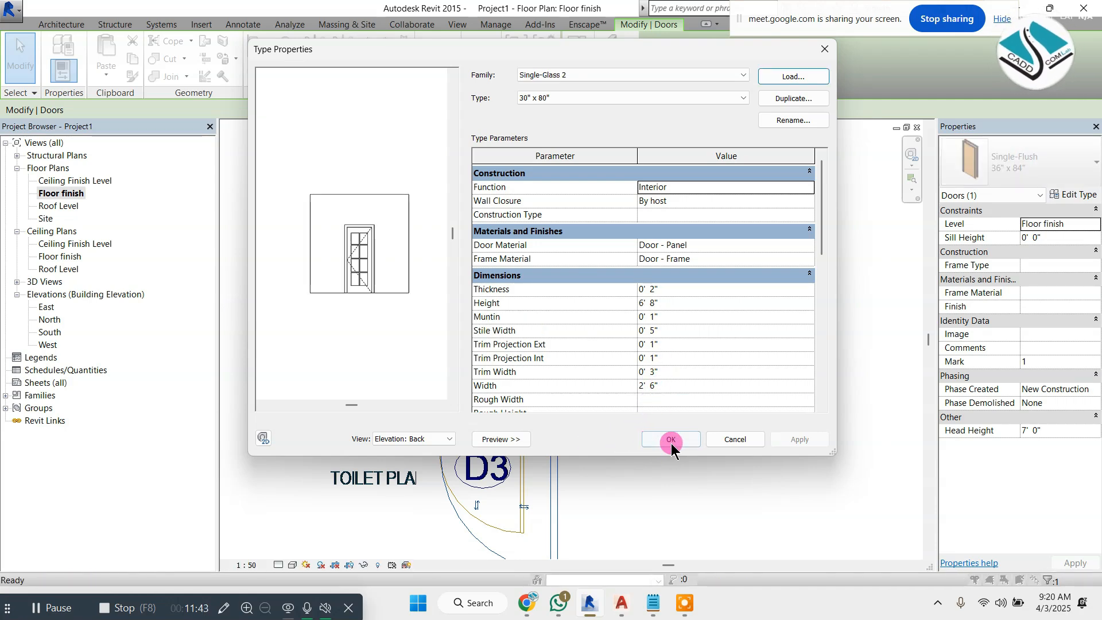
click(422, 178)
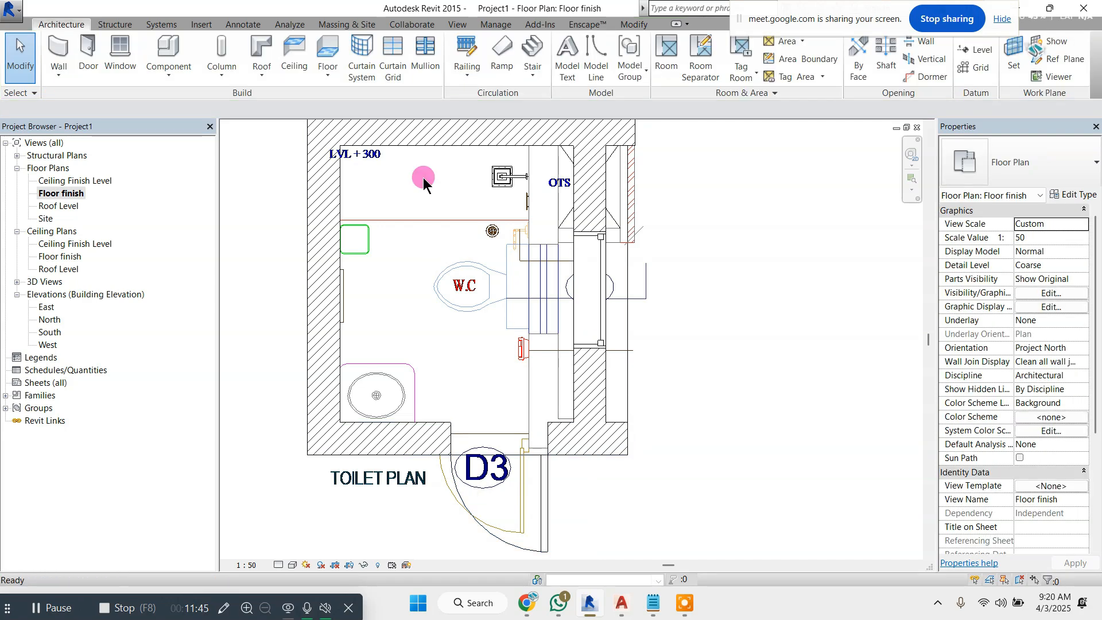
Open the default 3D view and inspect the glazed door from the front corner of the toilet
click(457, 25)
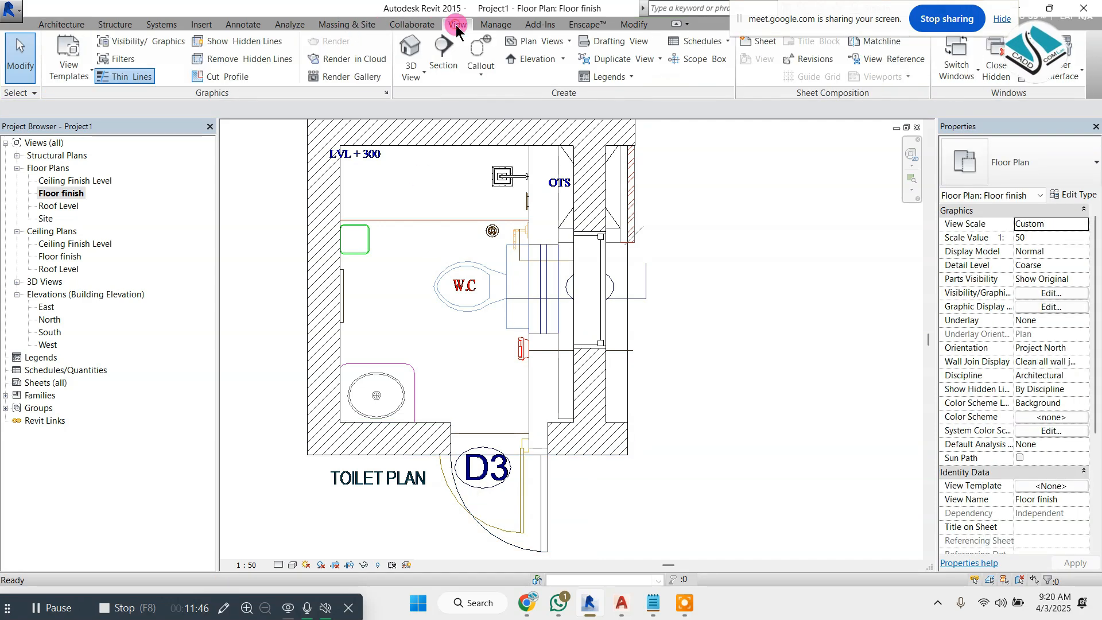
click(409, 52)
shift+middle_drag(721, 313, 727, 356)
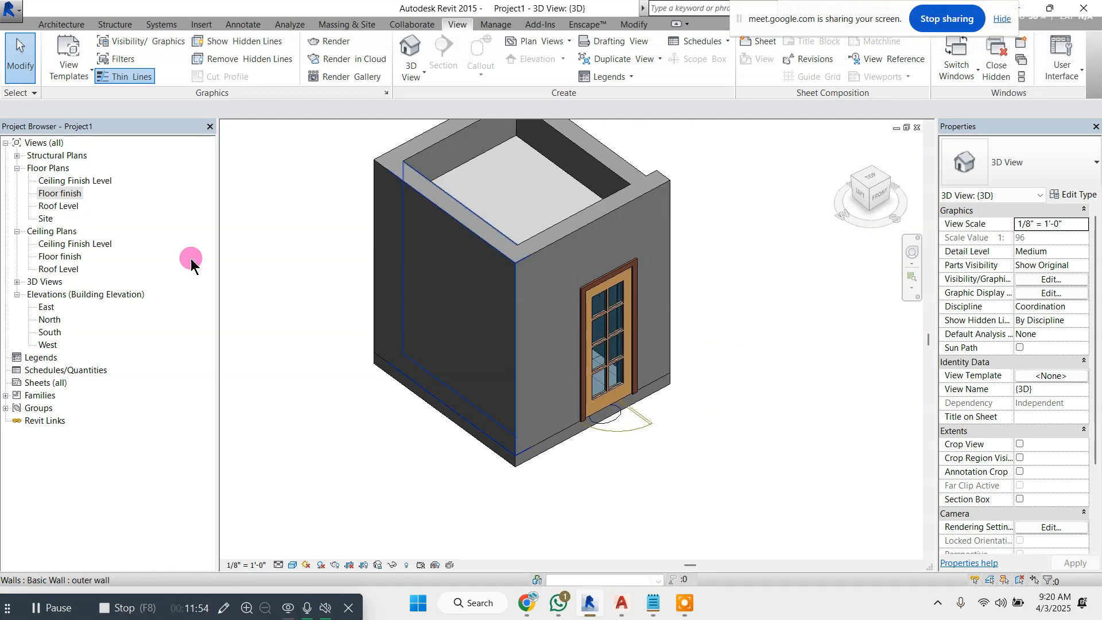
Return to the Floor finish plan and raise its detail level to Medium and finally to Fine
double_click(59, 195)
scroll(425, 253, down, 3)
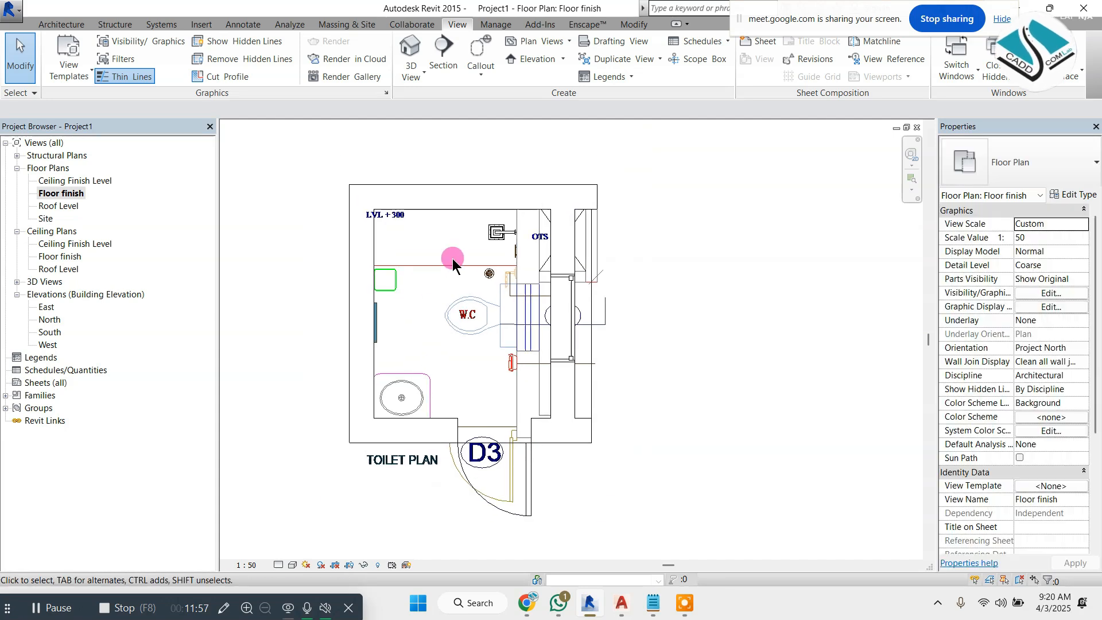
scroll(465, 221, up, 1)
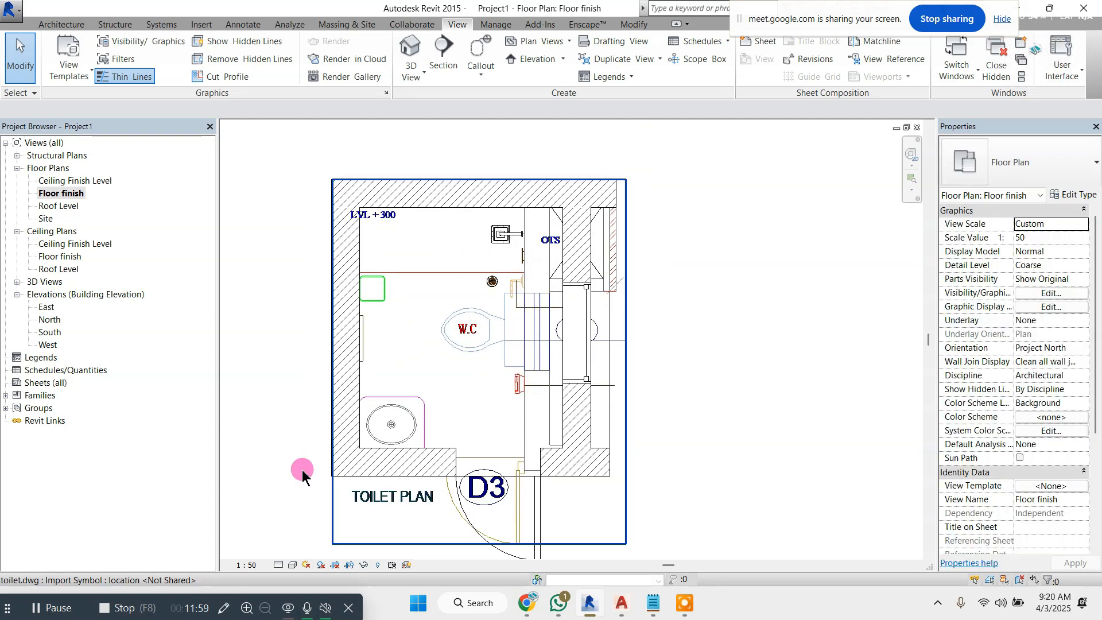
click(279, 565)
click(291, 524)
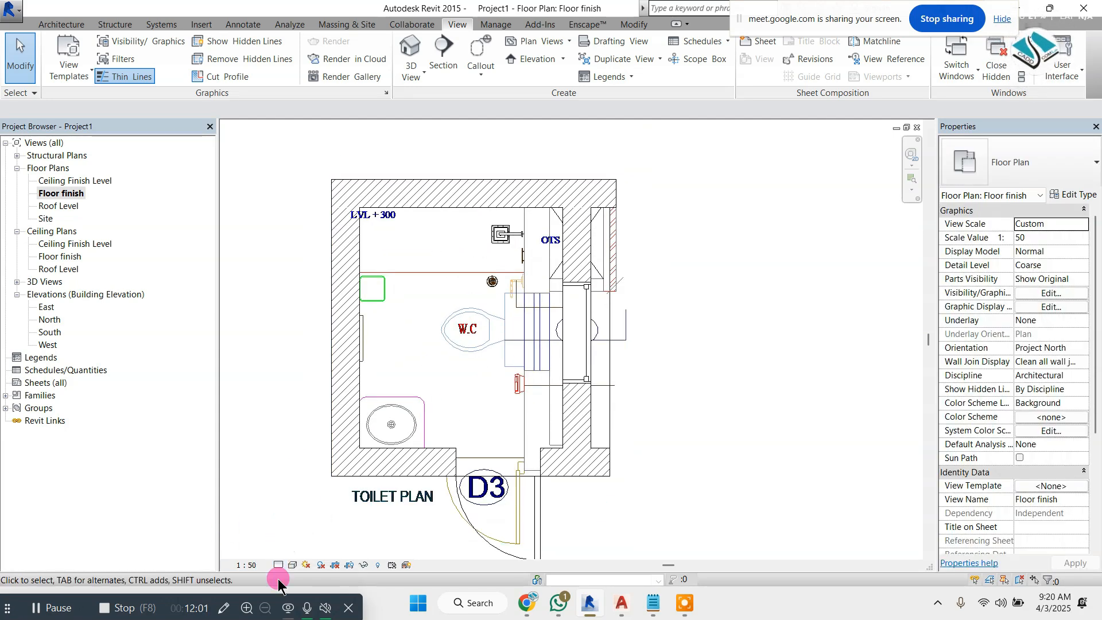
click(289, 535)
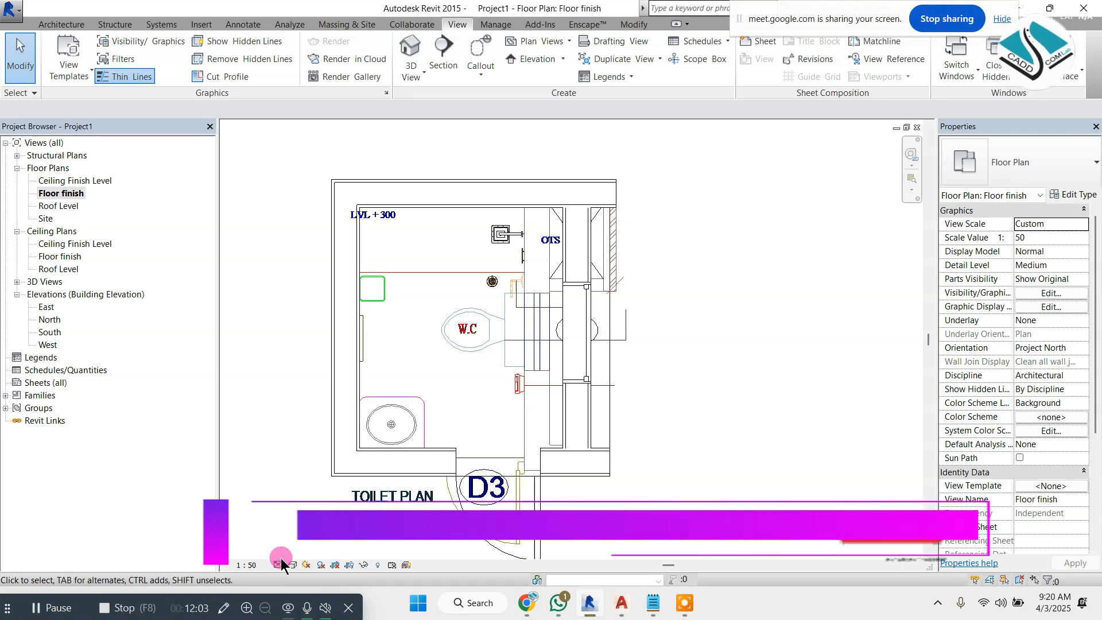
click(279, 565)
click(290, 547)
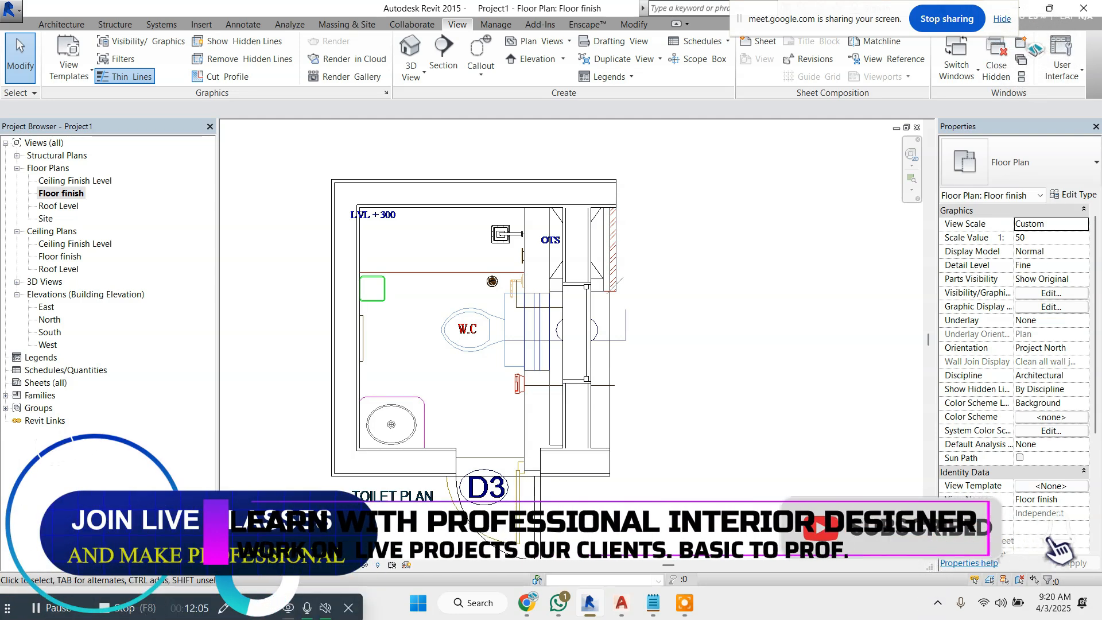
Set the Floor finish plan's visual style to Wireframe and check the outer wall against the imported toilet drawing
click(292, 565)
click(340, 480)
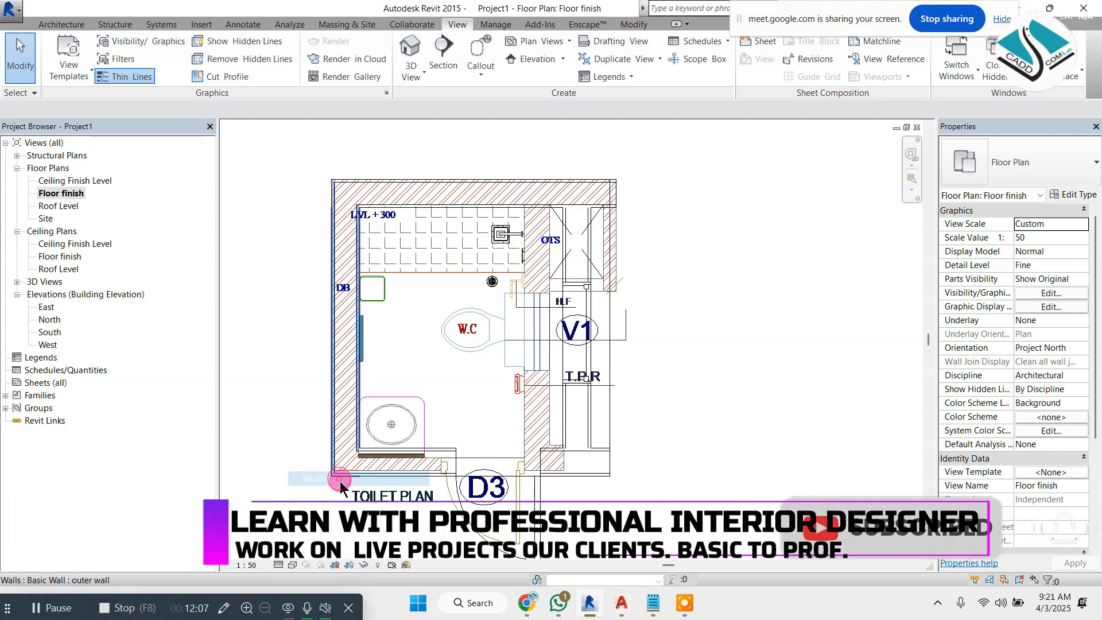
mouse_move(630, 285)
middle_down()
mouse_move(639, 294)
mouse_move(668, 284)
middle_up()
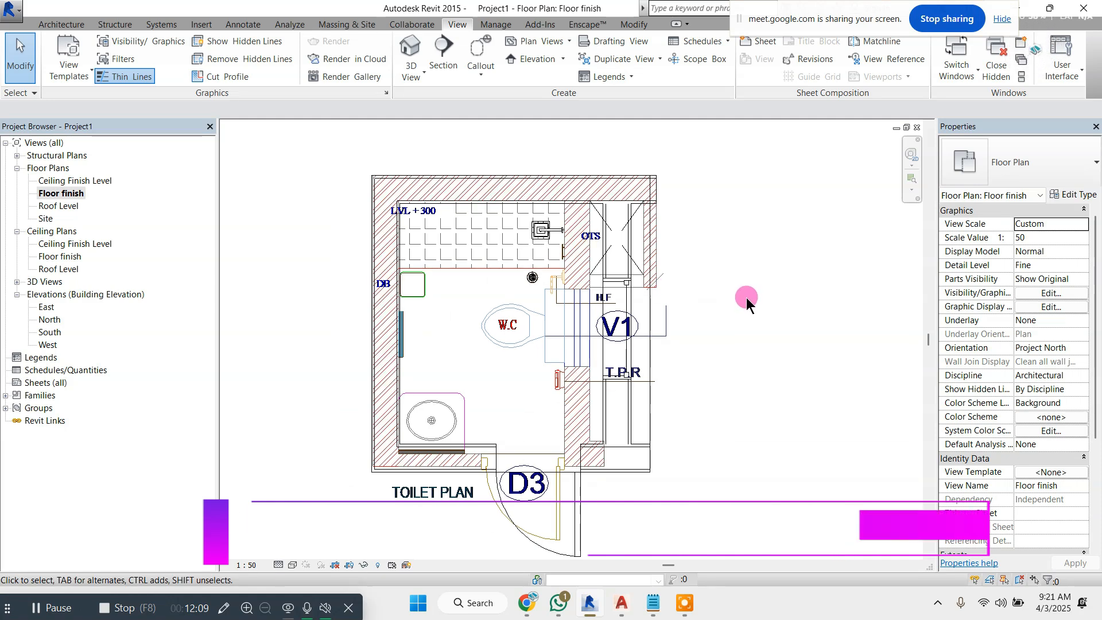
scroll(607, 174, up, 1)
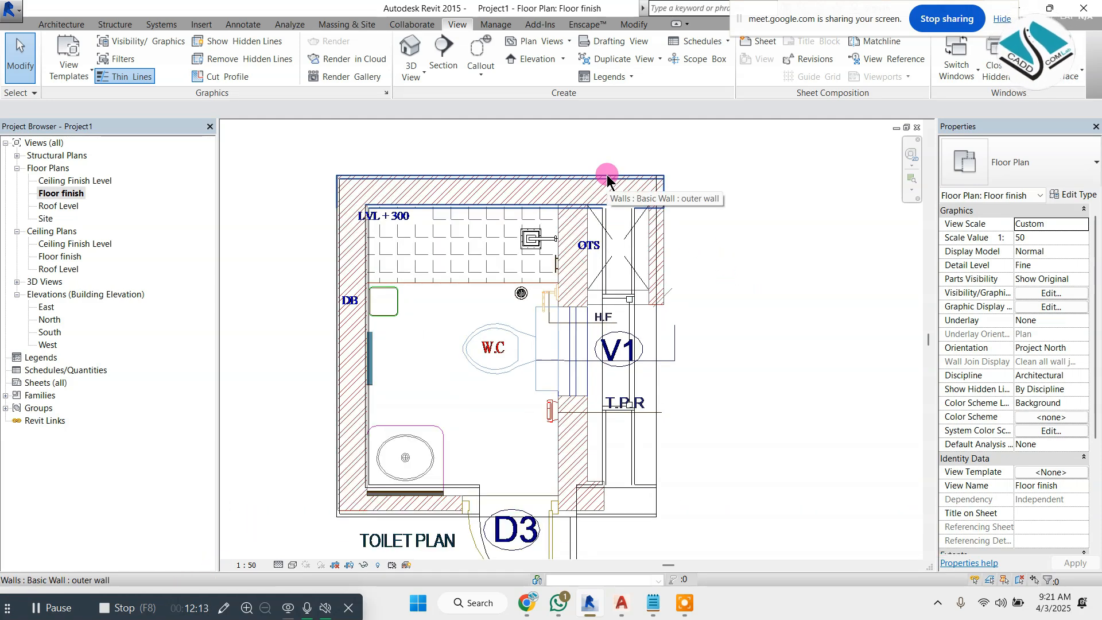
click(607, 174)
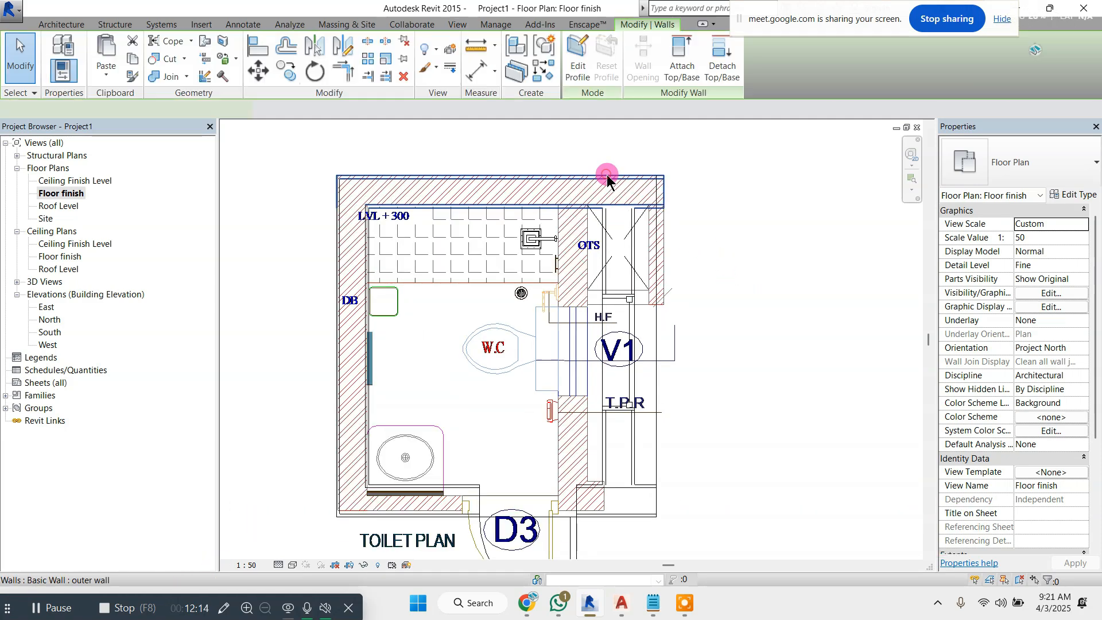
click(741, 287)
Switch the plan to Coarse detail and back to Fine, reapplying the Wireframe visual style
click(290, 563)
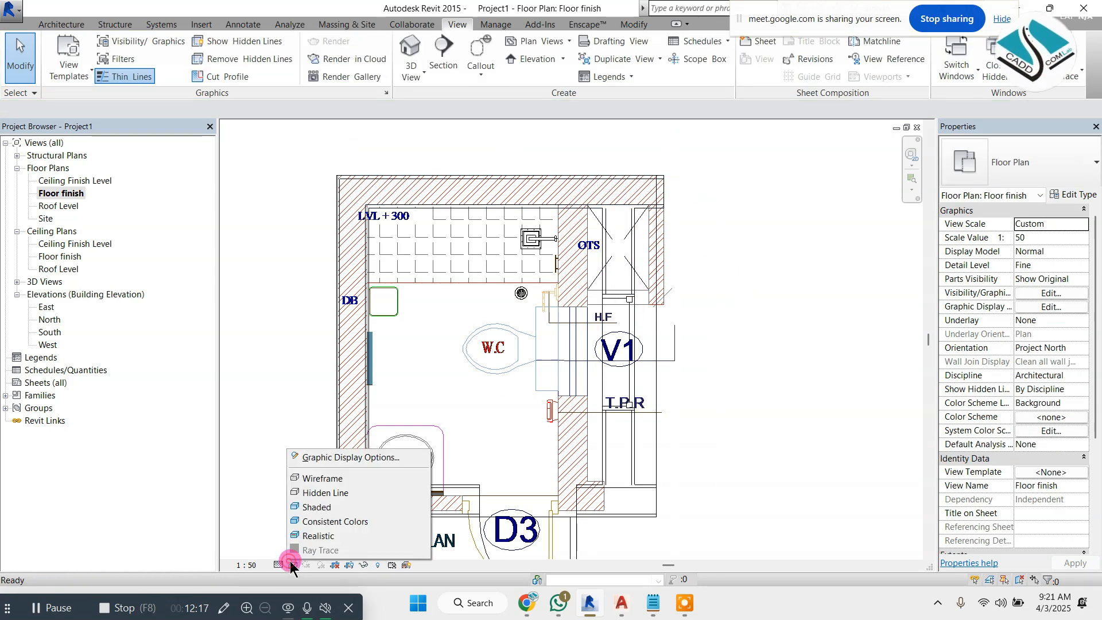
click(283, 564)
click(302, 523)
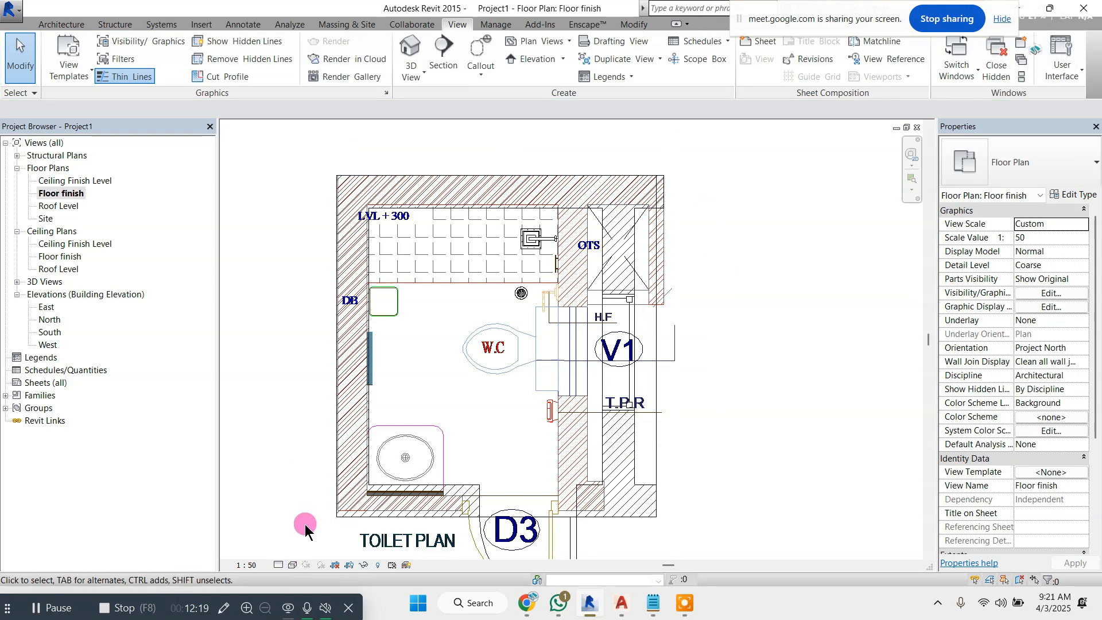
click(278, 565)
click(291, 549)
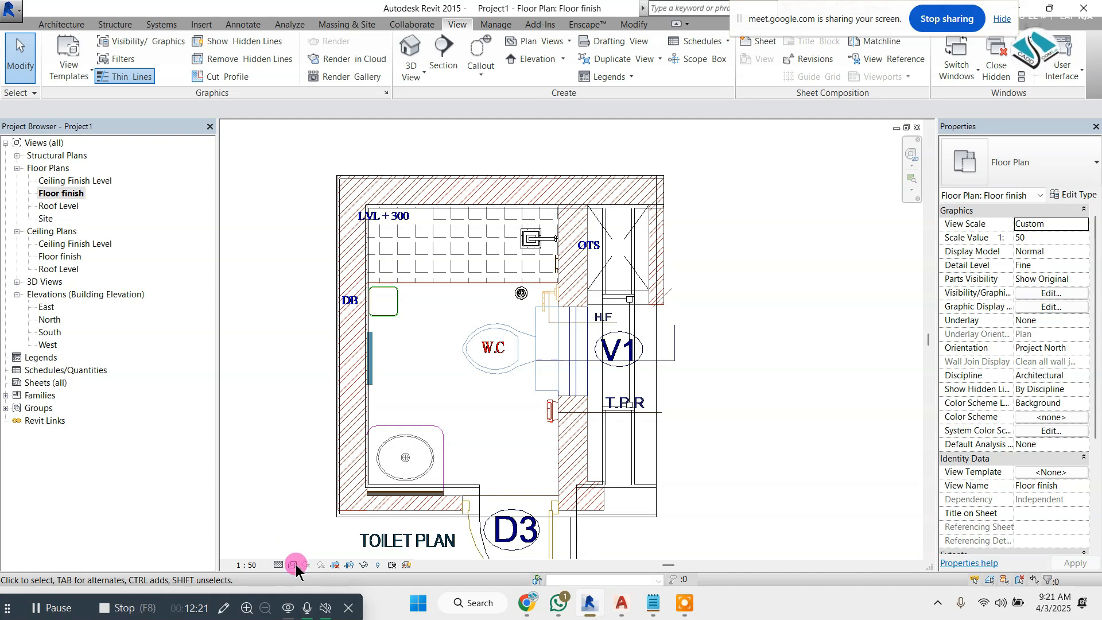
click(296, 565)
click(331, 480)
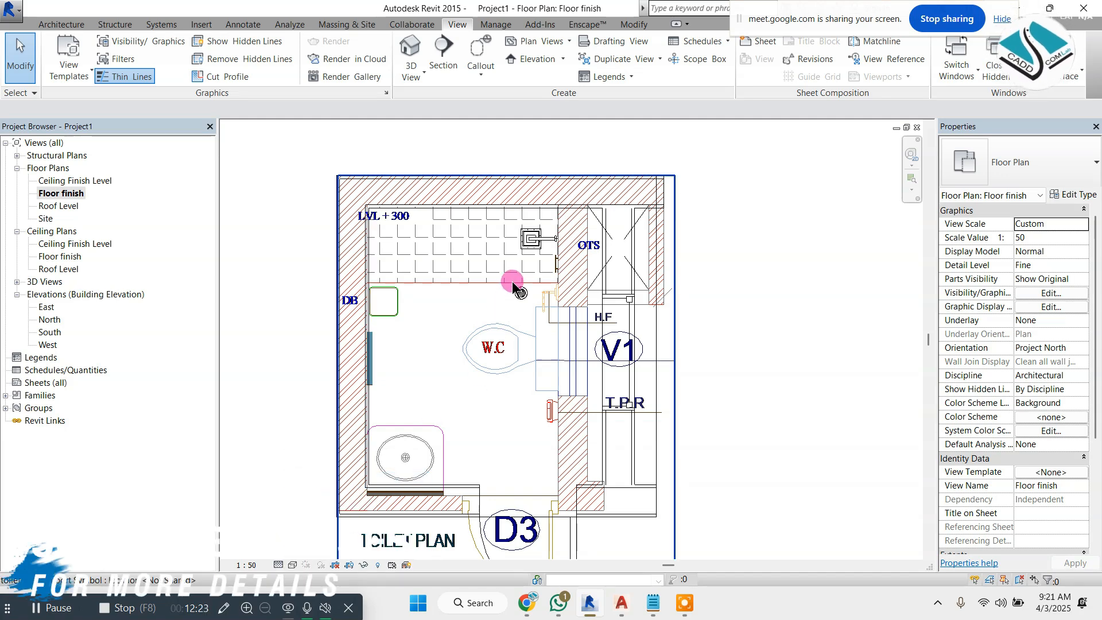
Turn off Thin Lines so the plan is drawn with real line weights
scroll(543, 182, up, 3)
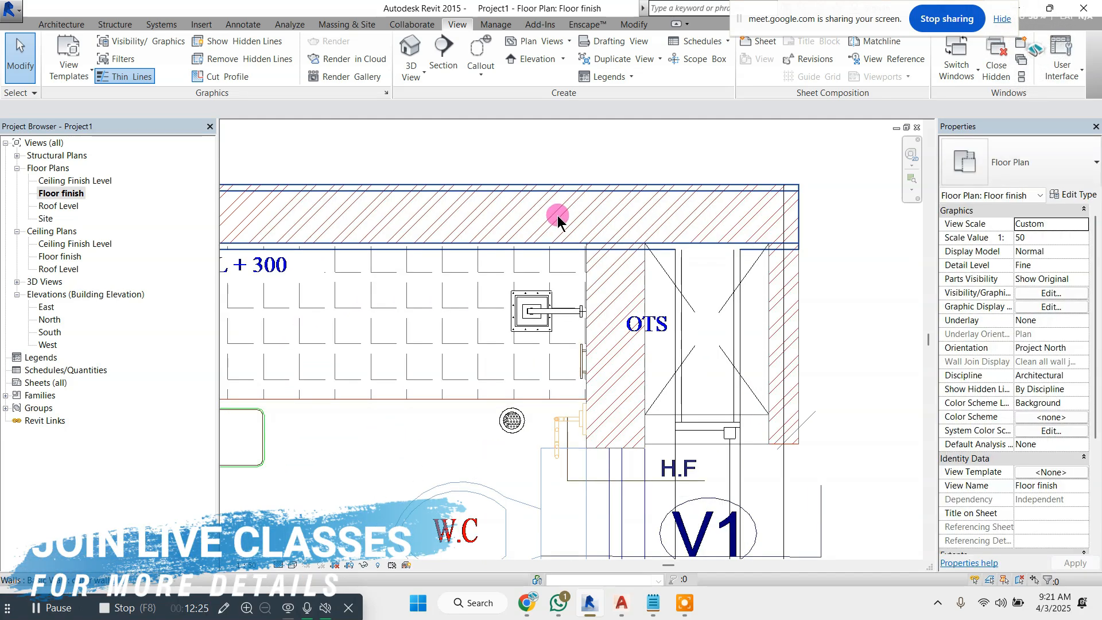
key(t)
key(l)
scroll(557, 215, down, 3)
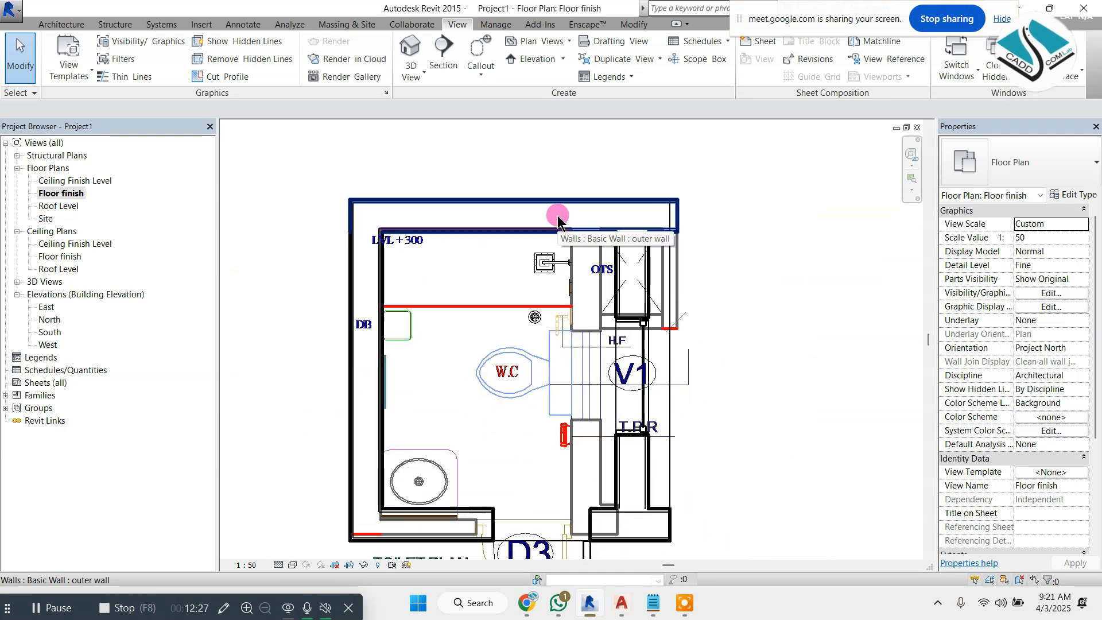
key(h)
key(l)
scroll(468, 230, up, 3)
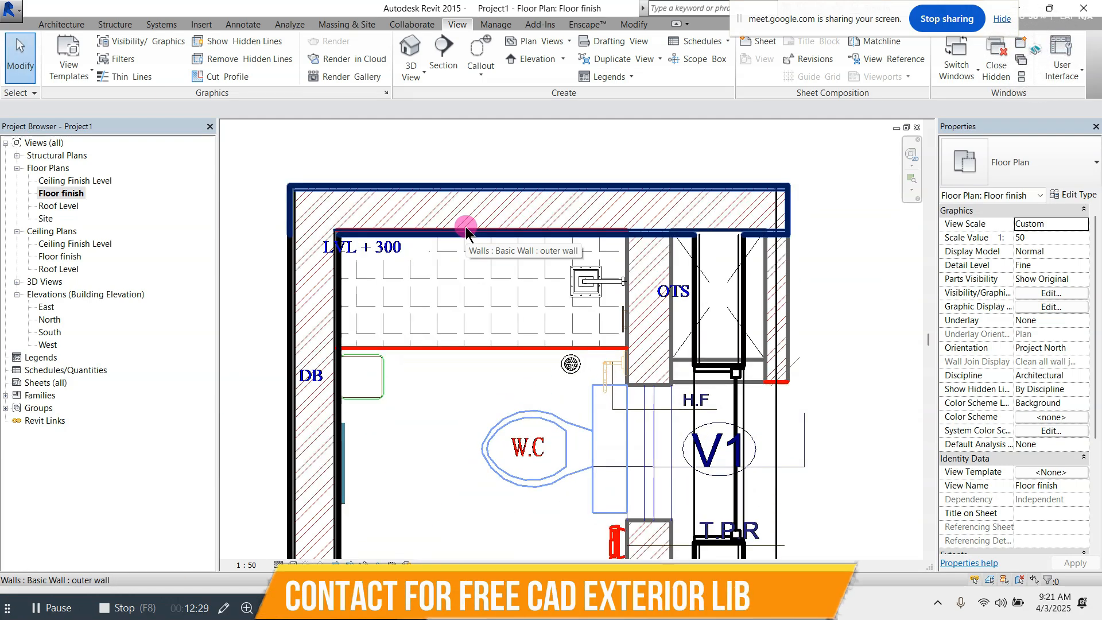
Hide the imported categories, Imports in Families and toilet.dwg, in the Floor finish plan
key(v)
key(g)
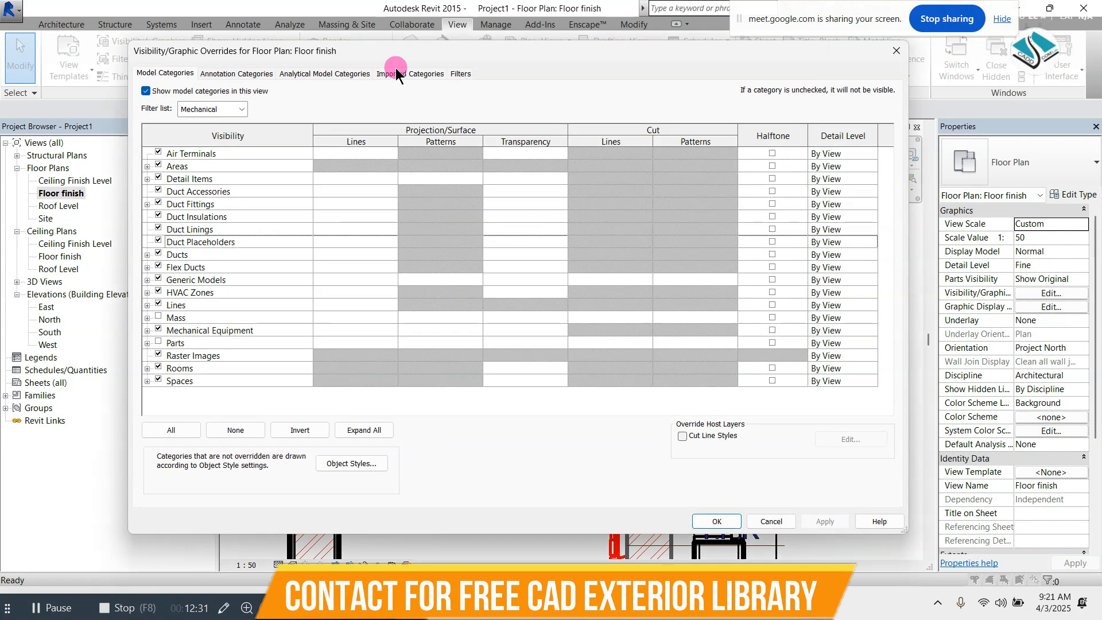
click(409, 74)
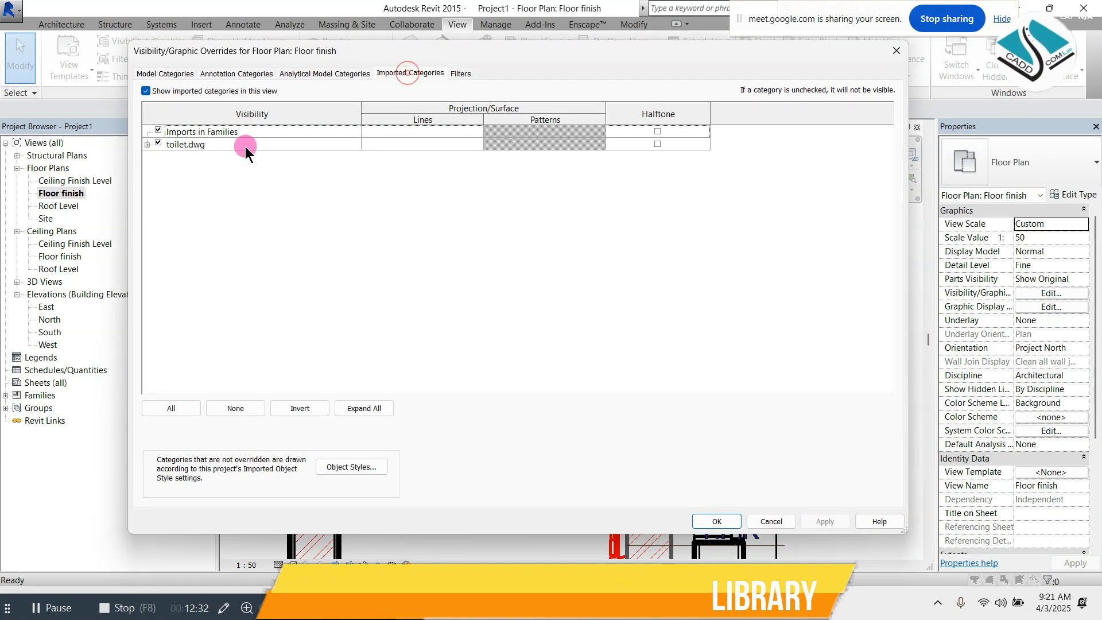
click(158, 132)
click(716, 521)
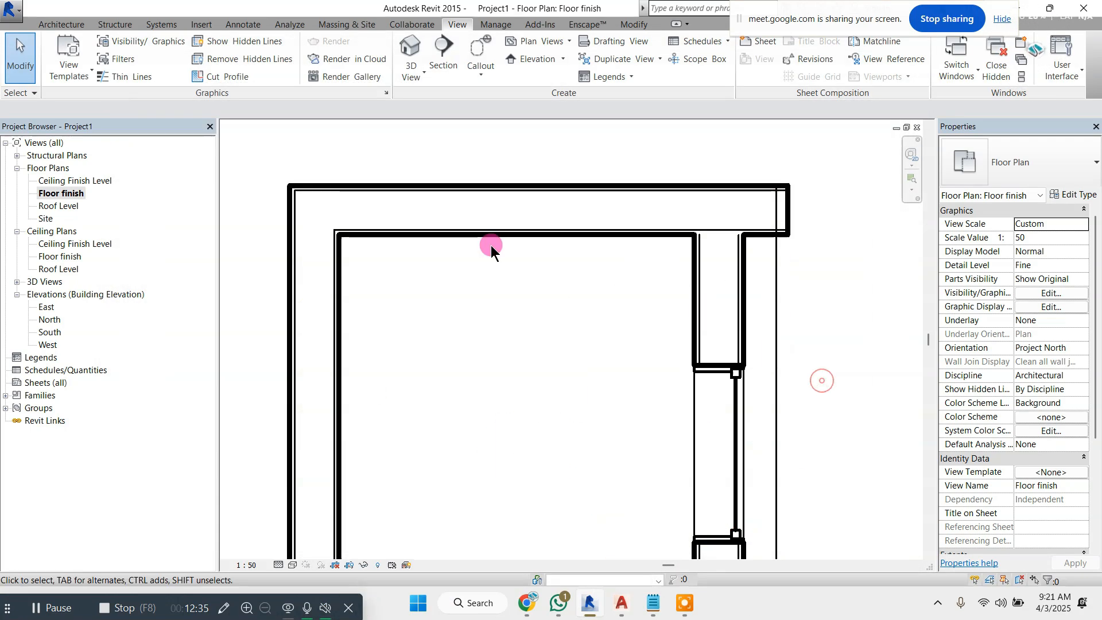
Filter the Floor finish plan's model category overrides to show only the Architecture discipline
scroll(529, 290, down, 2)
scroll(517, 235, up, 2)
scroll(594, 340, down, 1)
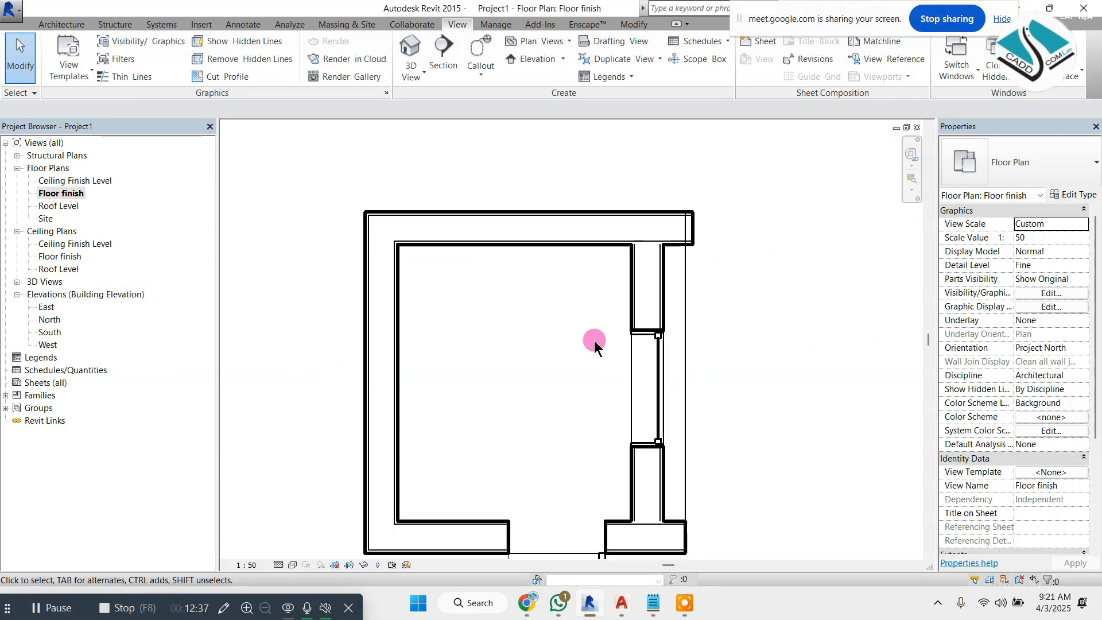
middle_drag(576, 326, 556, 313)
scroll(557, 314, up, 1)
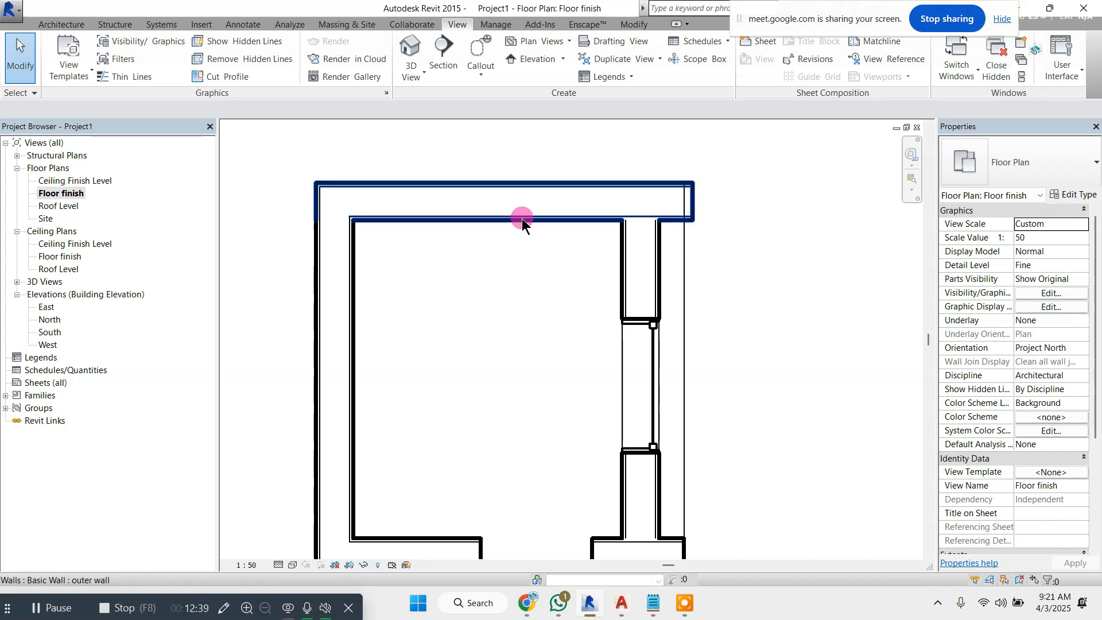
scroll(511, 341, down, 1)
middle_drag(540, 329, 526, 314)
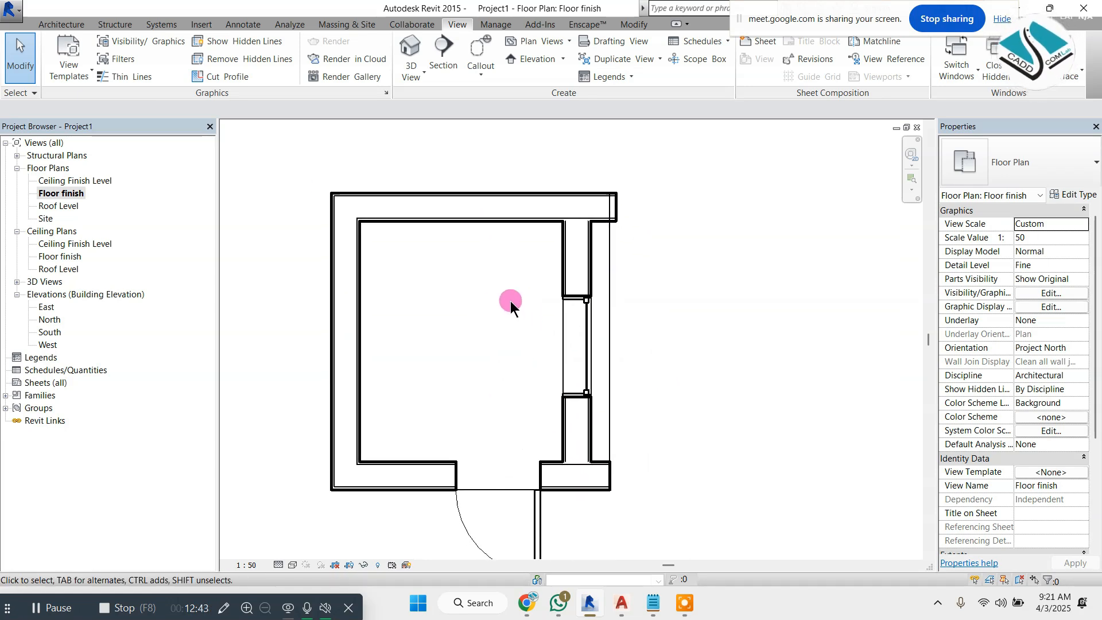
key(v)
key(g)
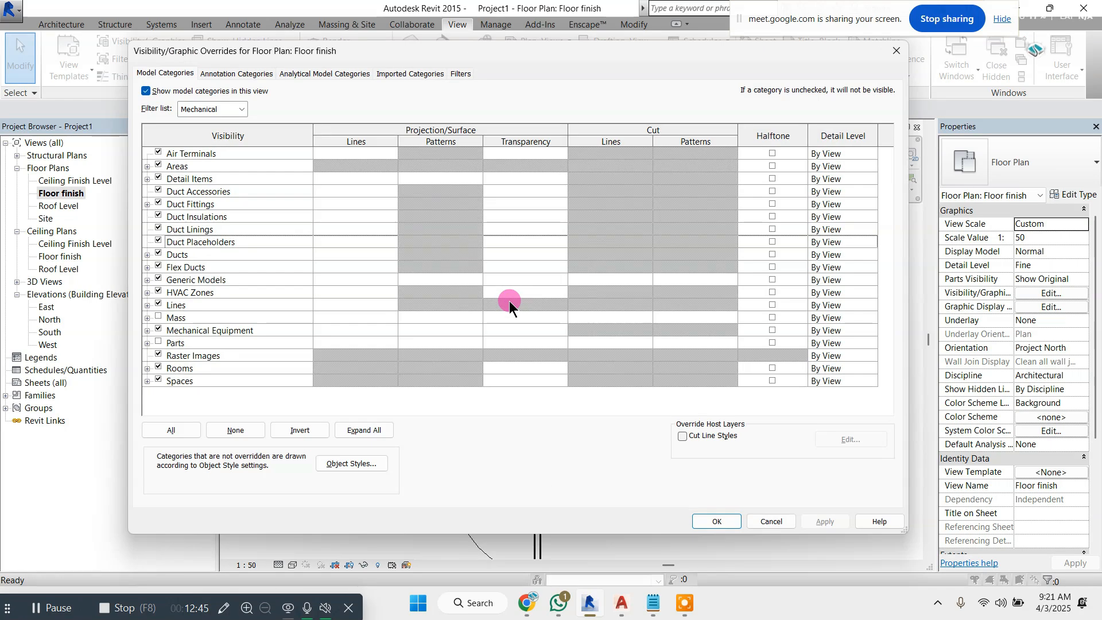
click(230, 356)
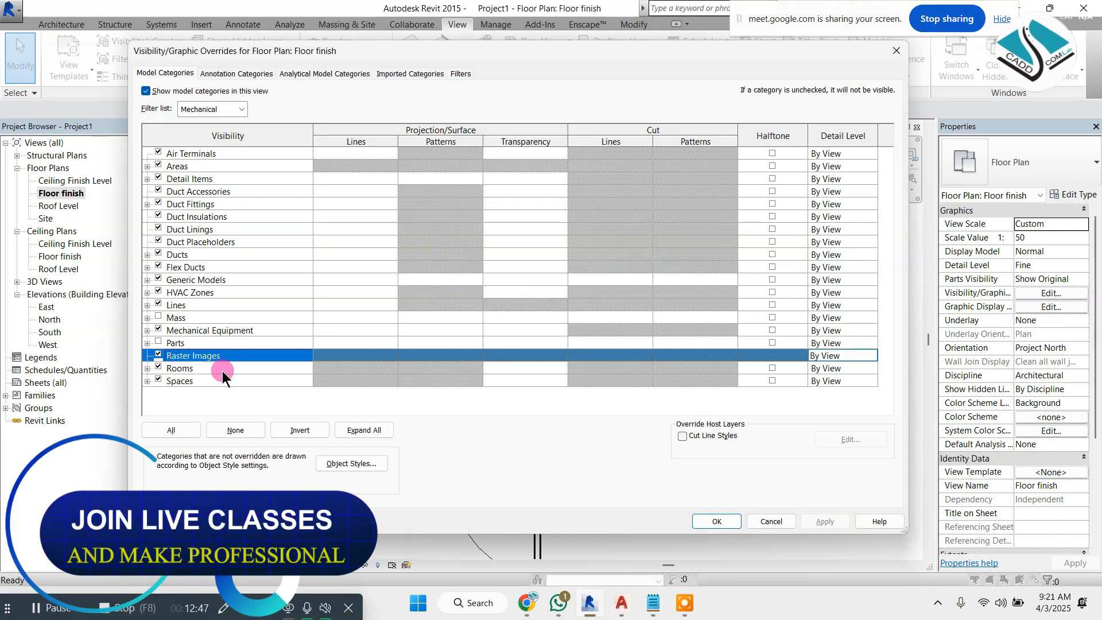
click(242, 109)
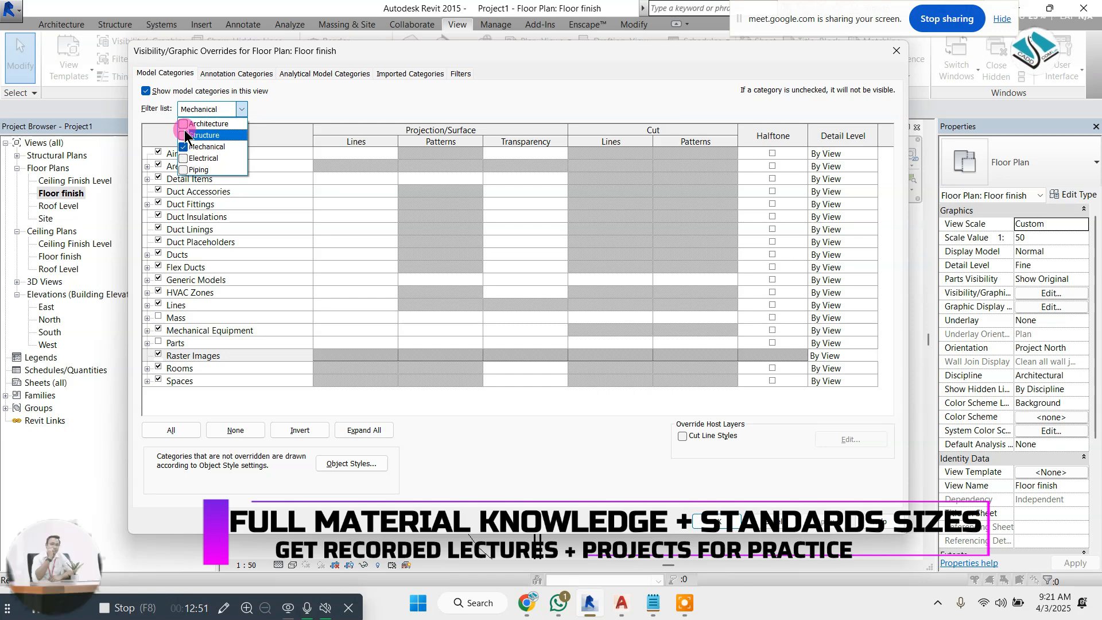
click(183, 125)
click(181, 144)
scroll(253, 357, down, 7)
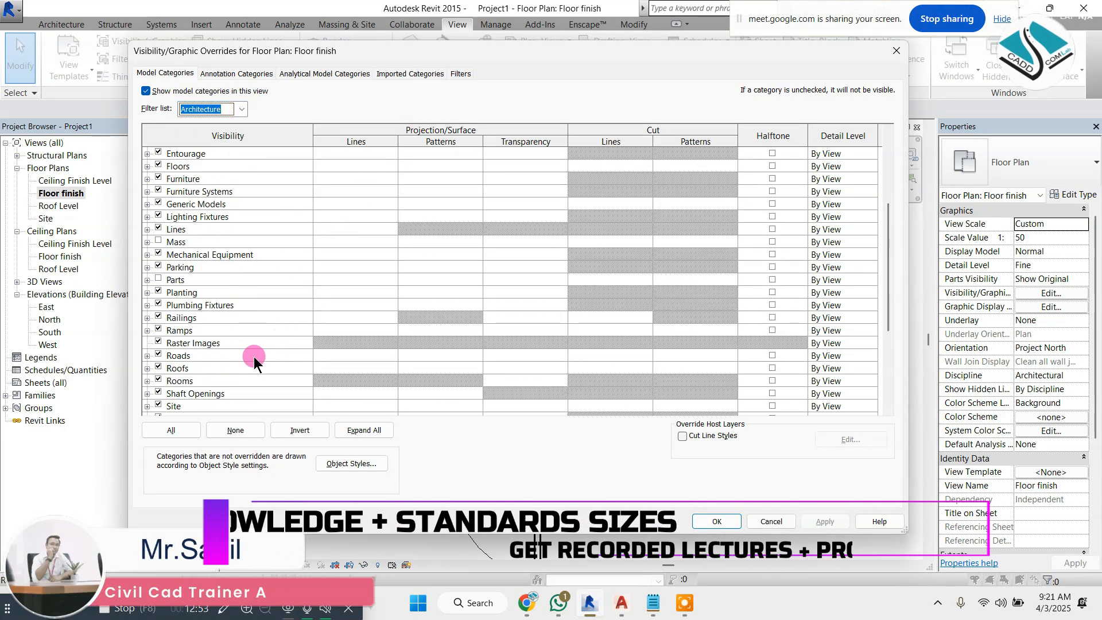
Override the cut lines of the Walls category with line weight 2 and the colour Red, and apply it to the plan
click(204, 394)
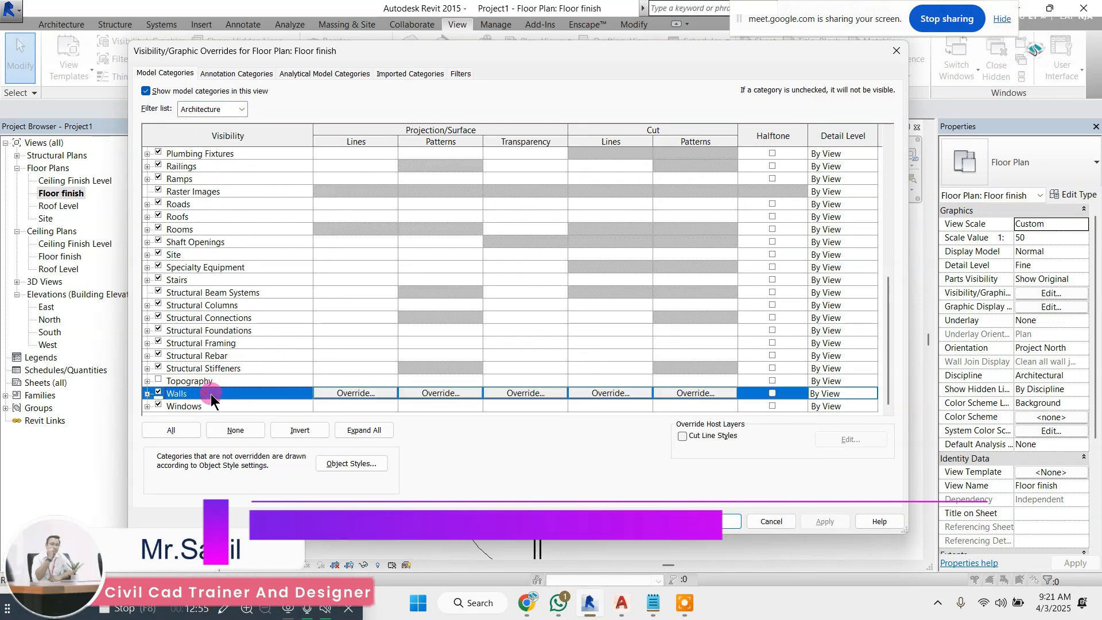
drag(636, 47, 542, 40)
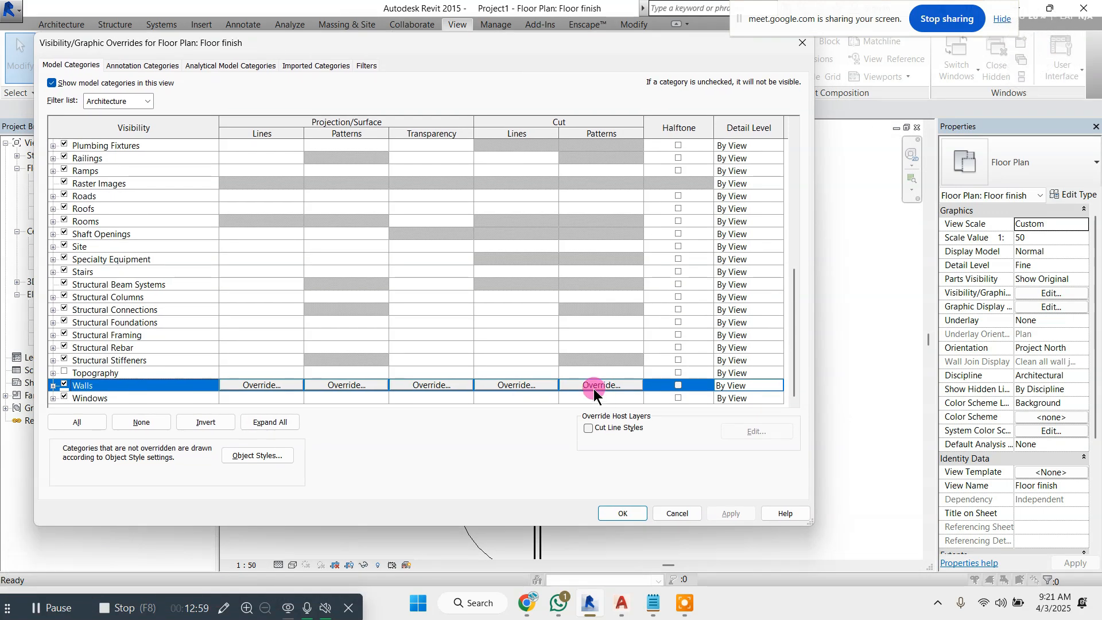
click(534, 384)
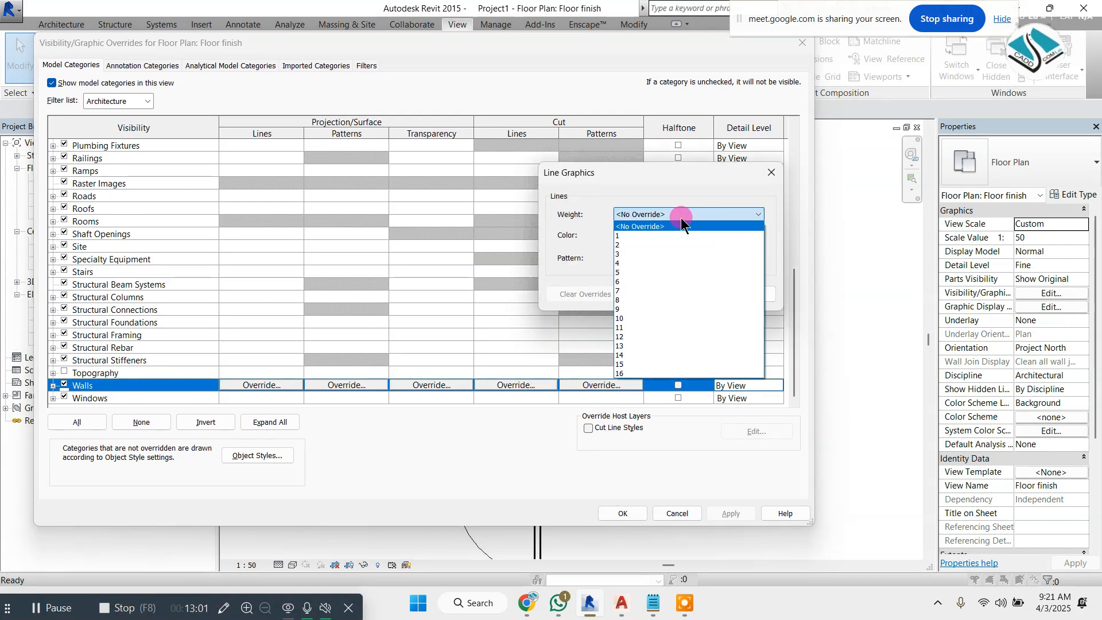
click(640, 244)
click(669, 237)
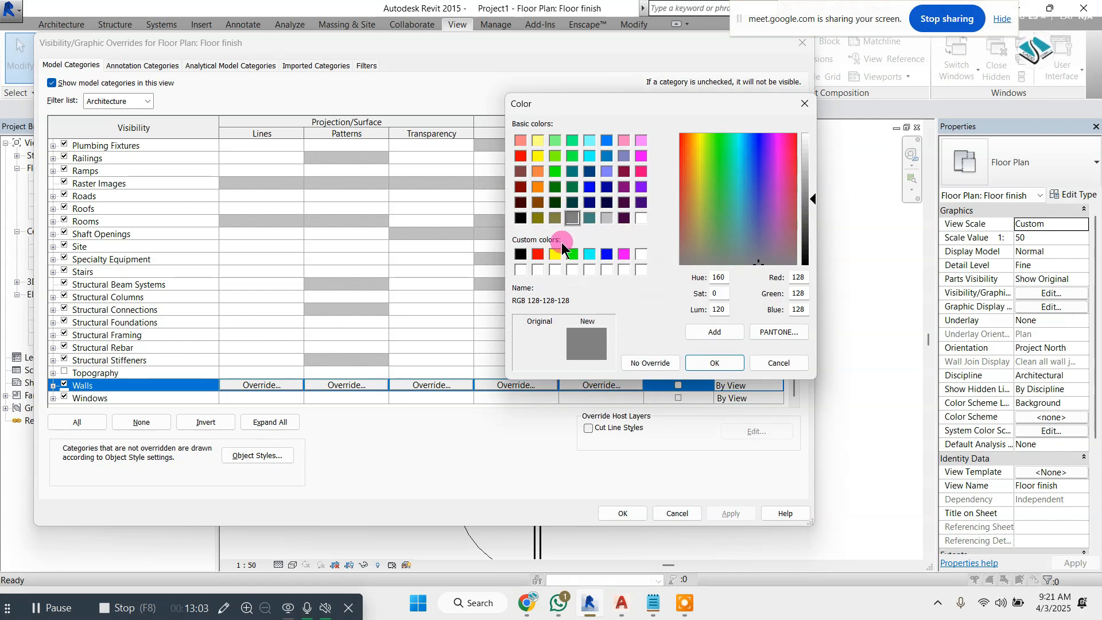
click(538, 253)
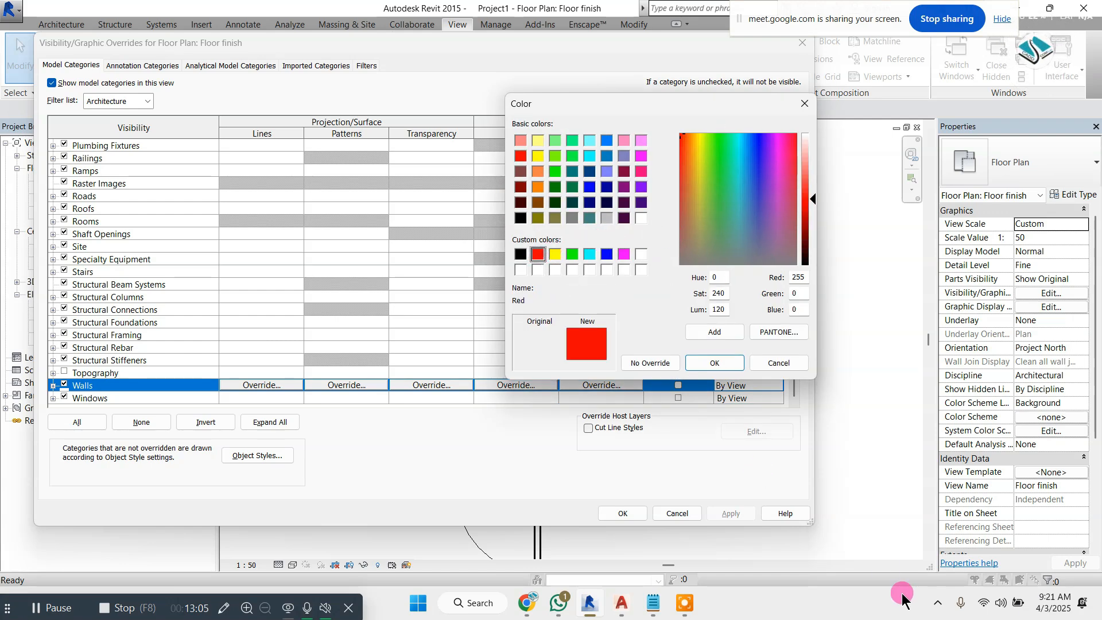
click(714, 363)
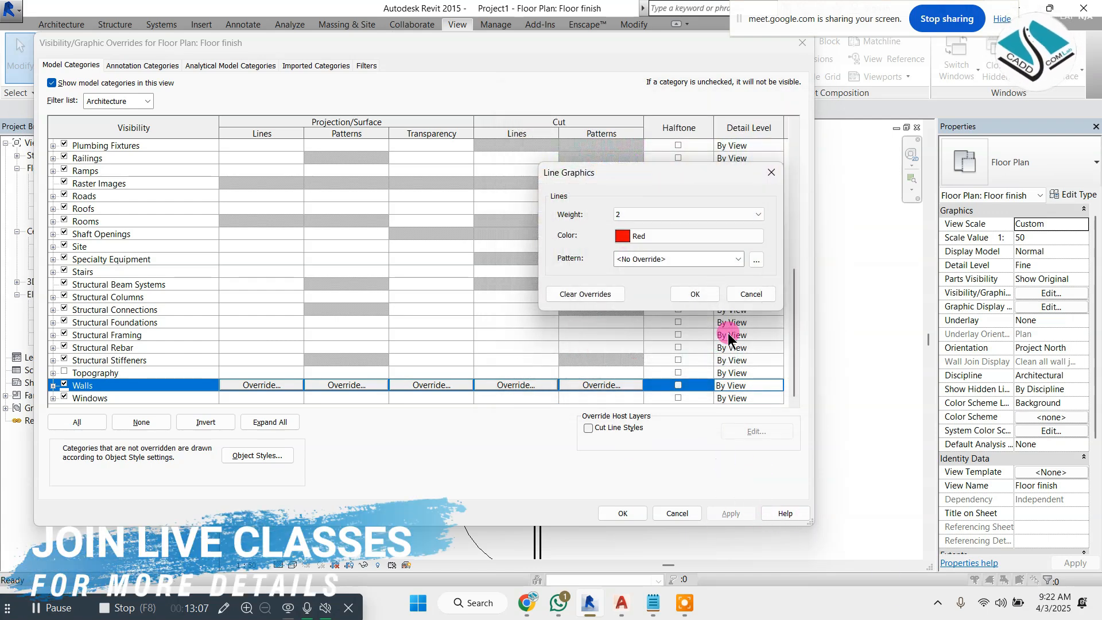
click(706, 296)
click(714, 513)
click(625, 512)
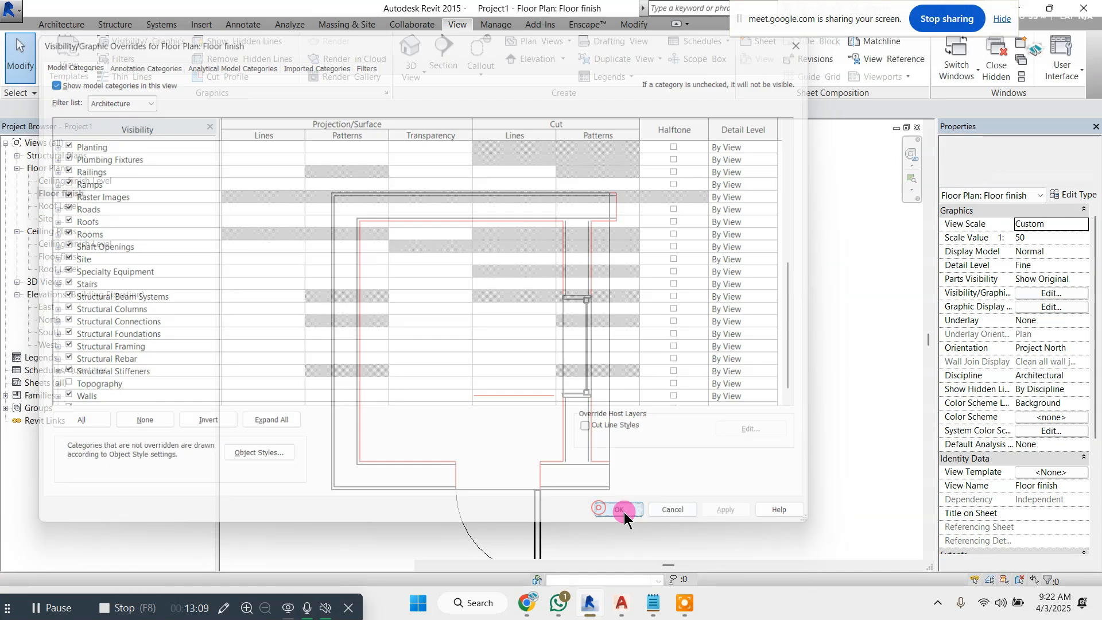
Make the imported toilet.dwg drawing visible again in the Floor finish plan
scroll(637, 323, up, 2)
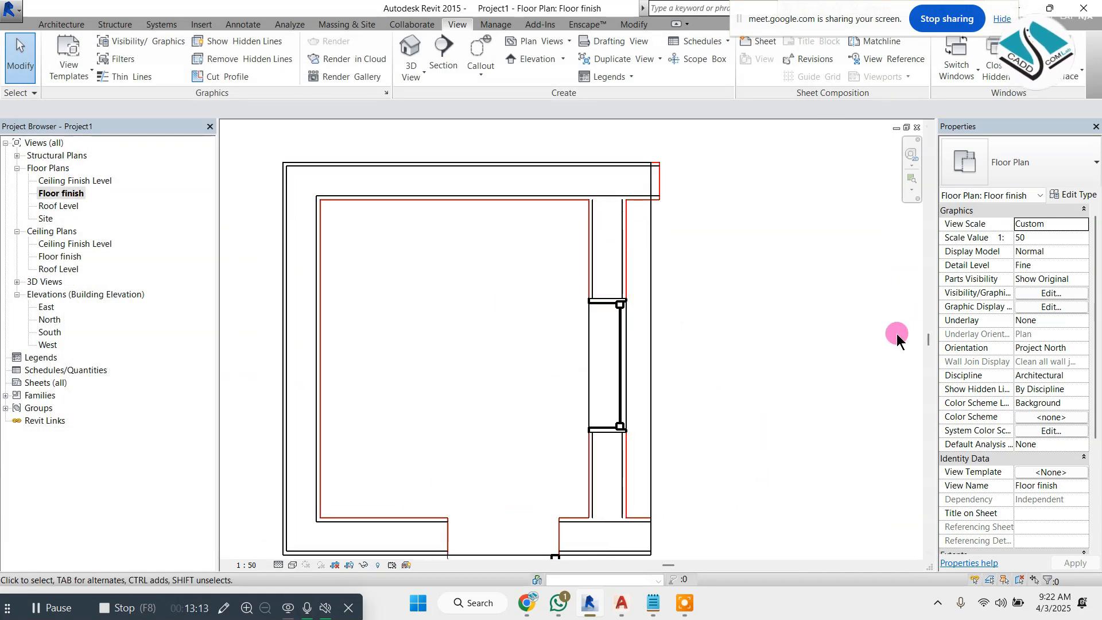
scroll(887, 329, down, 1)
middle_drag(866, 325, 748, 305)
middle_drag(748, 304, 803, 376)
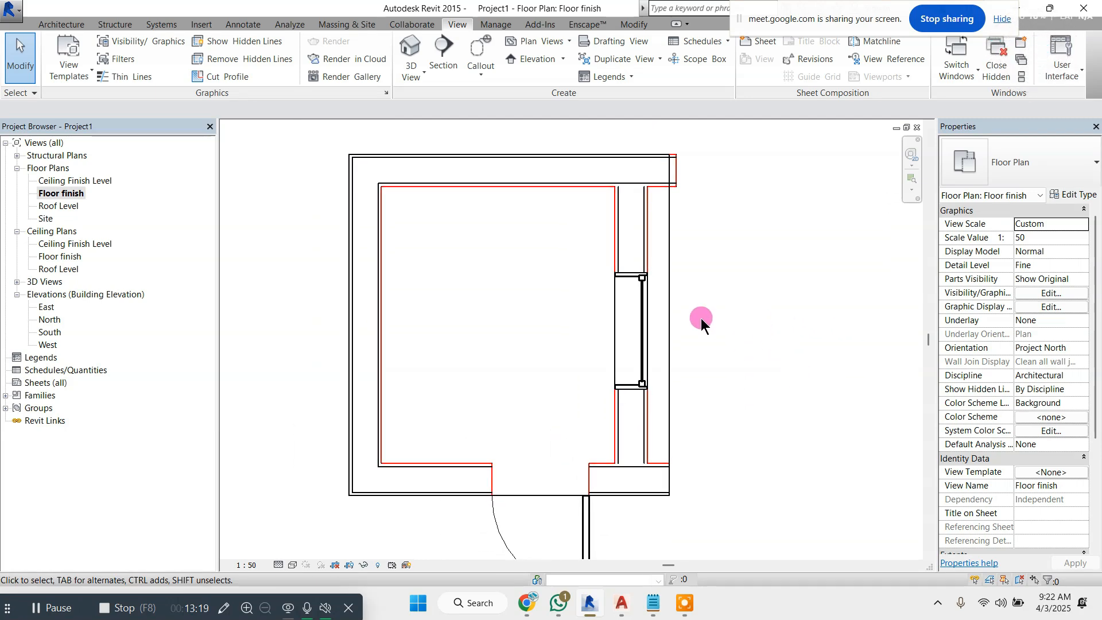
key(v)
key(g)
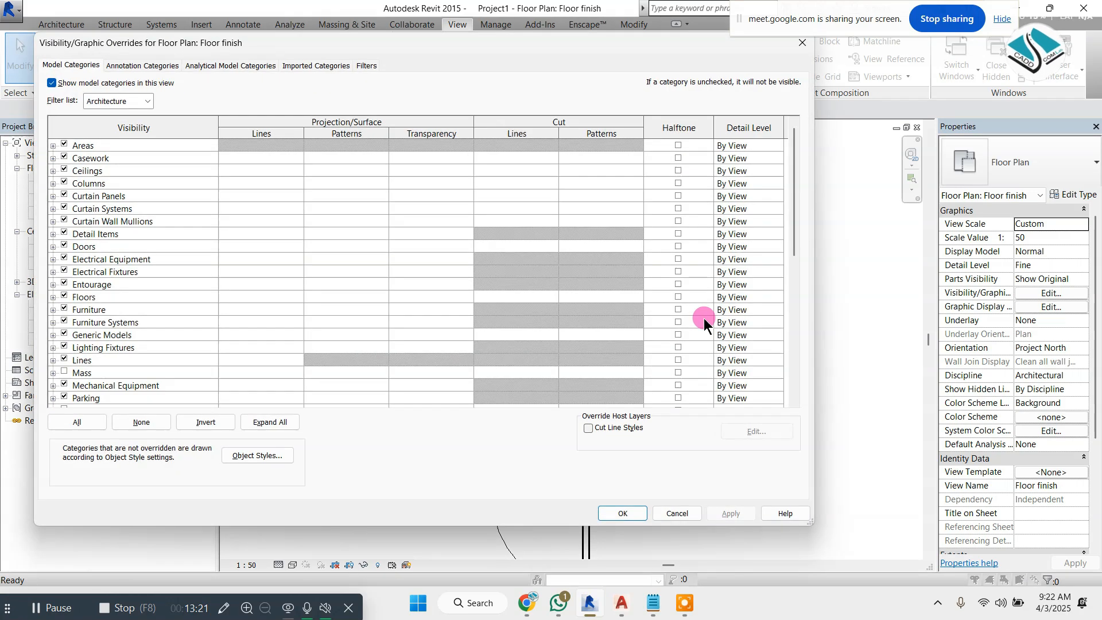
click(313, 64)
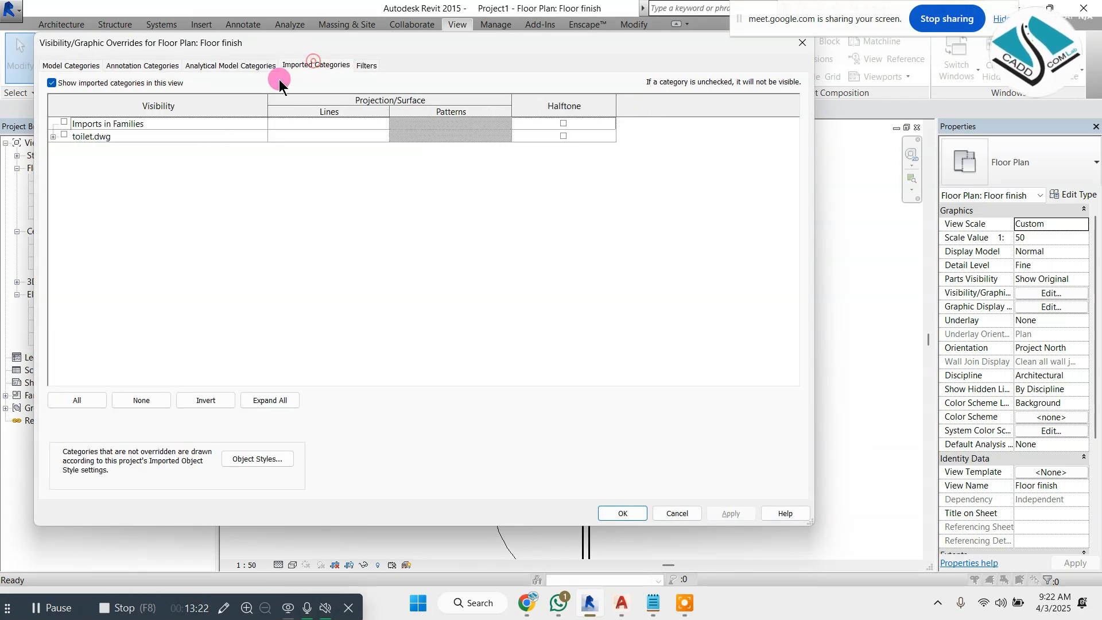
click(64, 134)
click(626, 513)
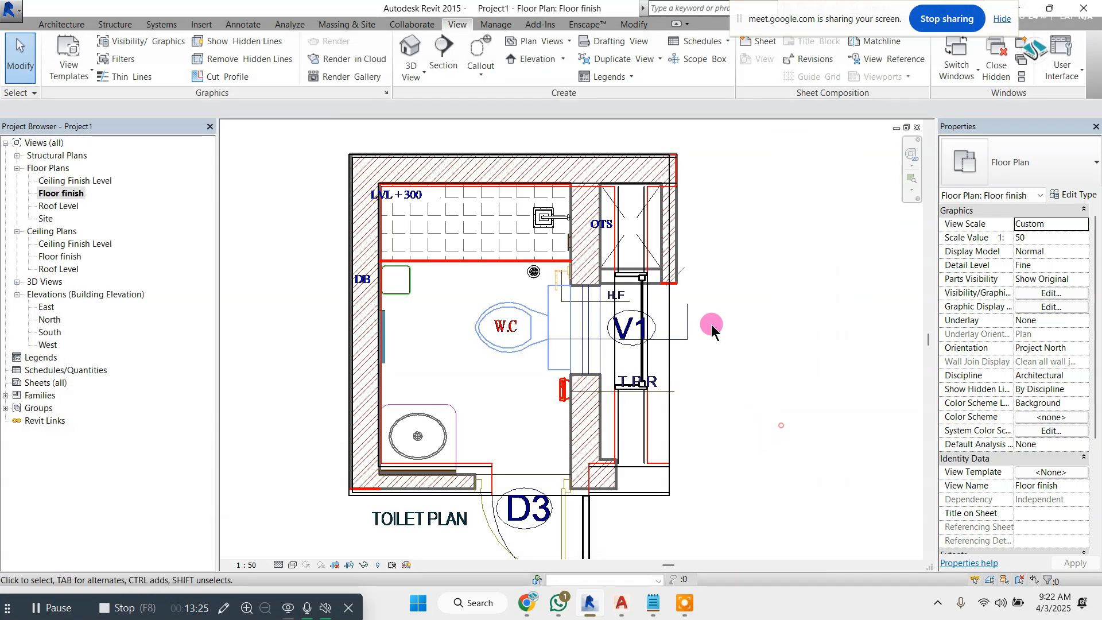
Start a new wall and duplicate the part.wall type as part.wall 2
middle_drag(700, 267, 665, 284)
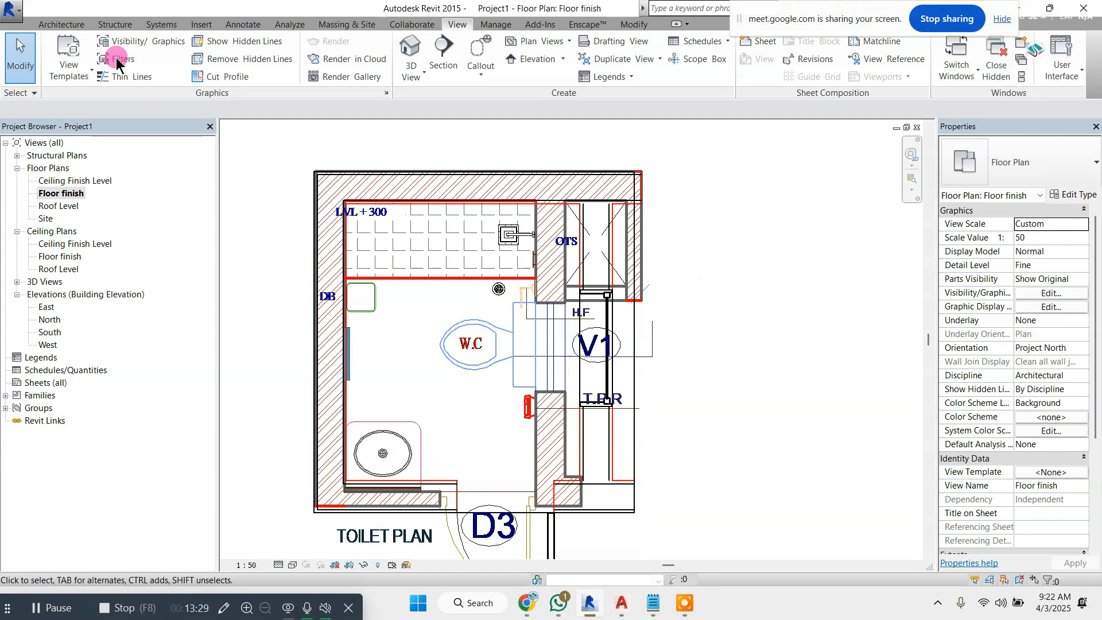
click(59, 26)
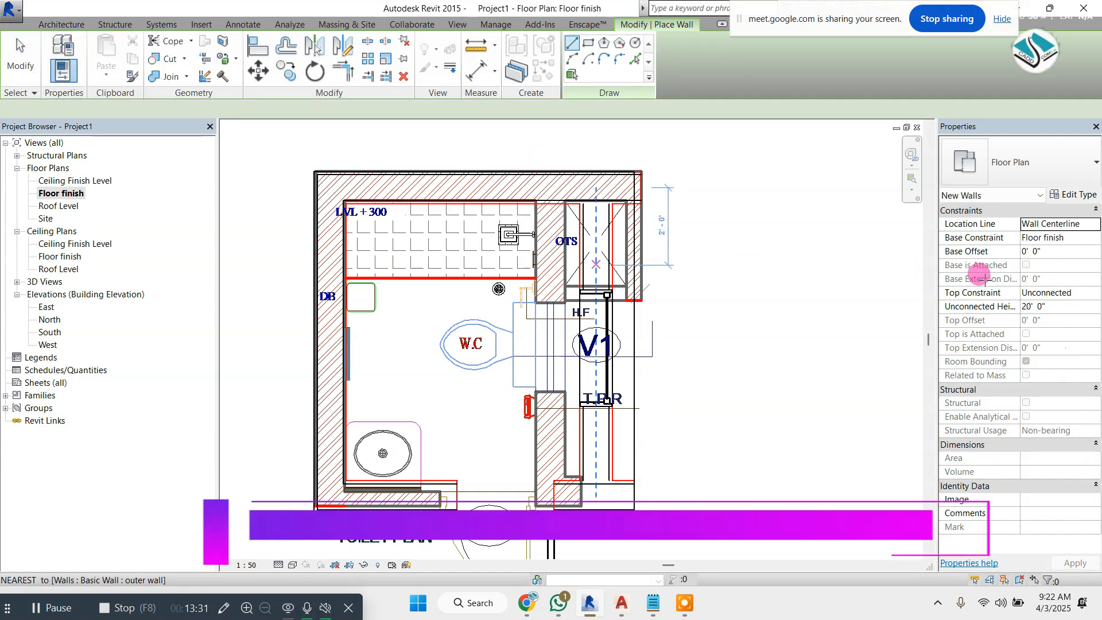
click(1072, 194)
click(793, 98)
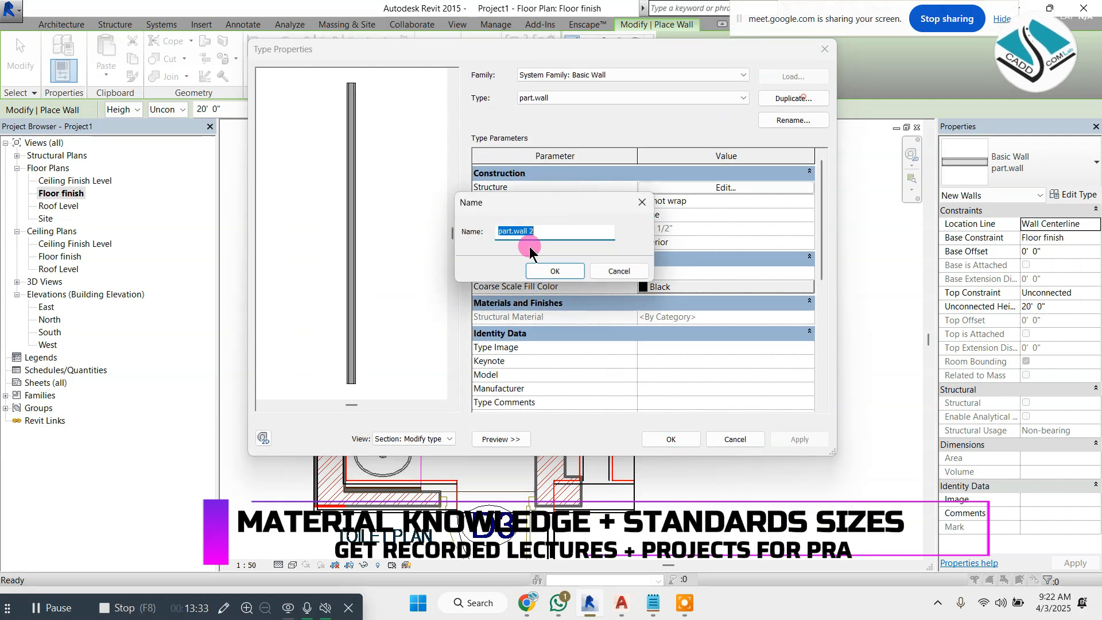
click(551, 269)
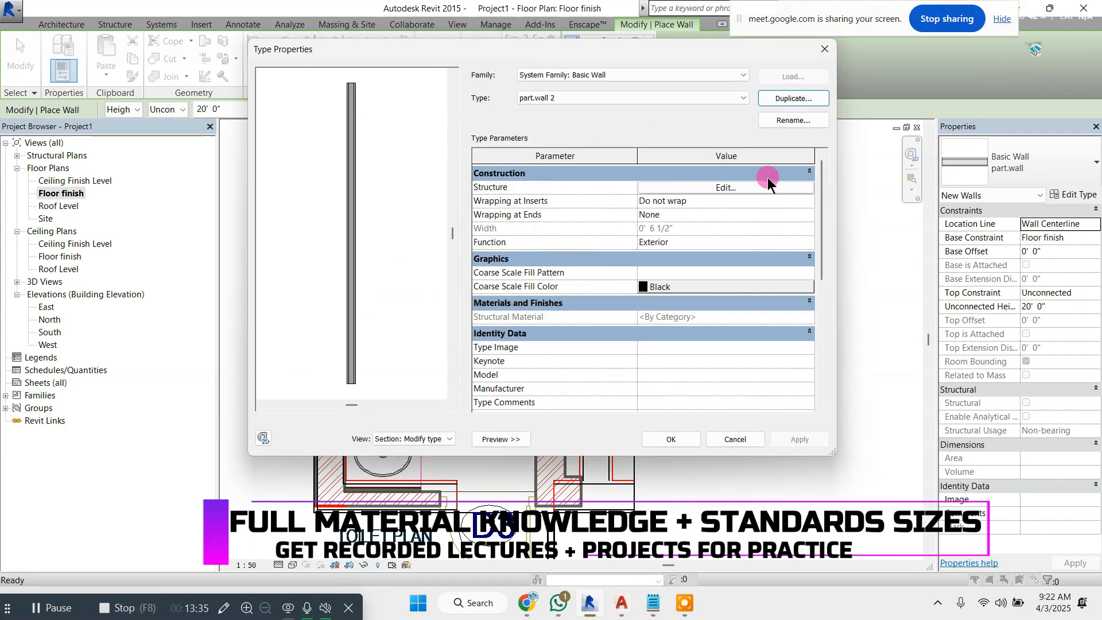
Delete both 1" layers from the part.wall 2 structure, keeping only the 4 1/2" structural layer, and accept the type
click(738, 187)
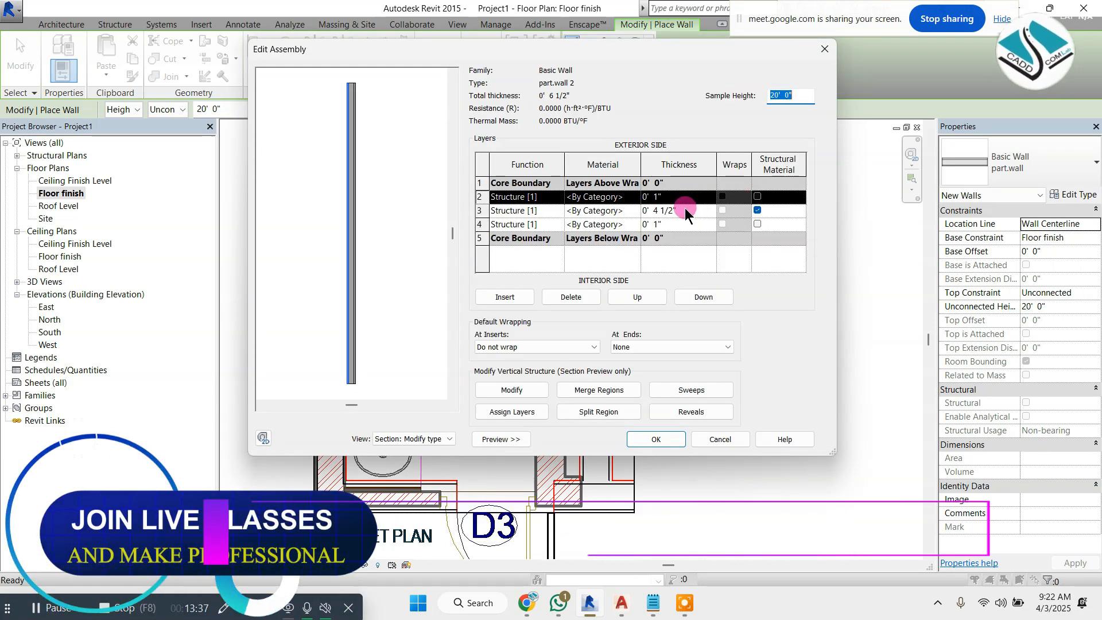
click(690, 295)
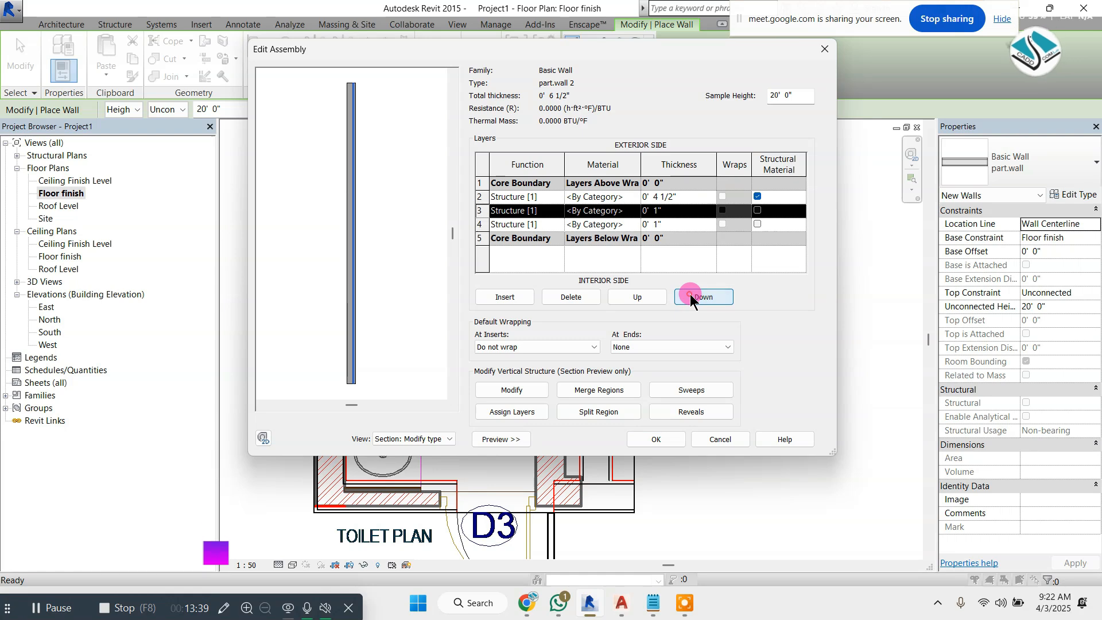
click(625, 297)
click(580, 297)
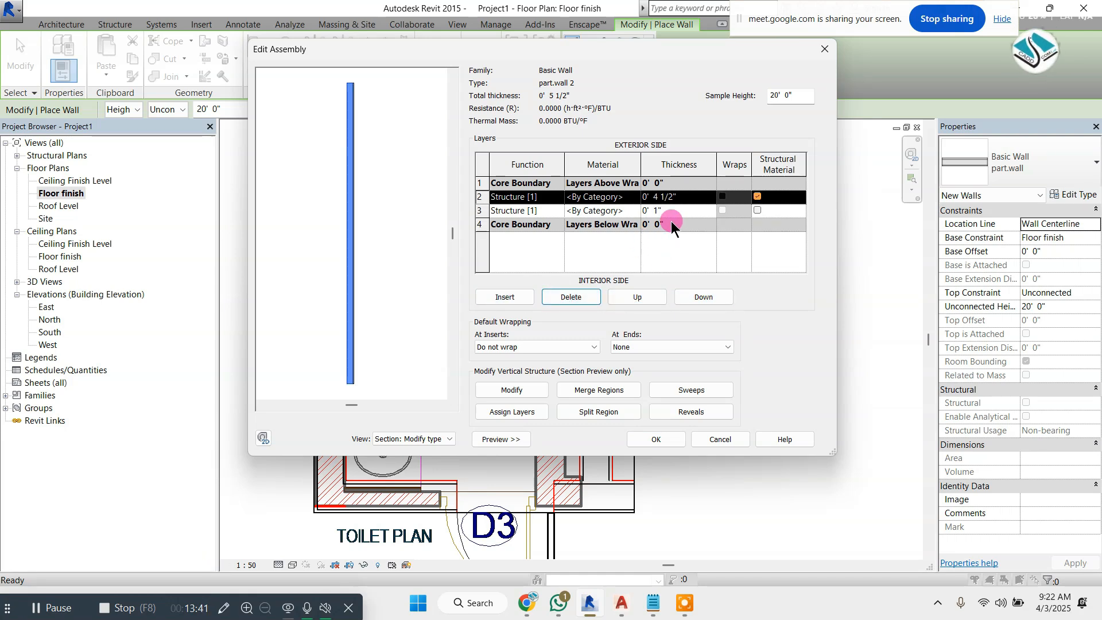
click(669, 211)
click(571, 297)
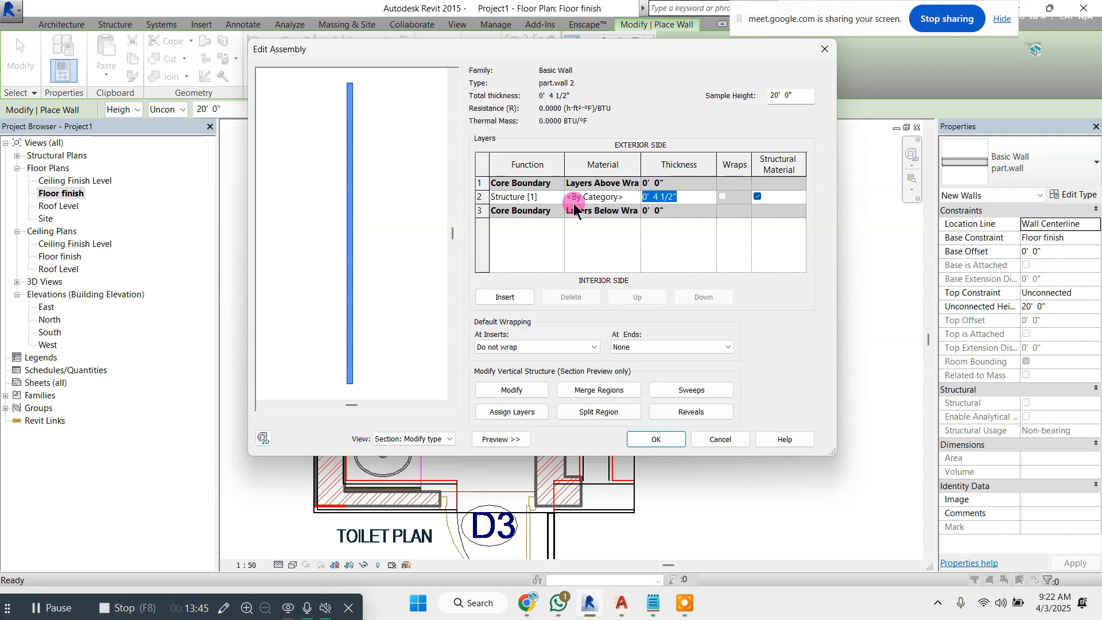
click(656, 439)
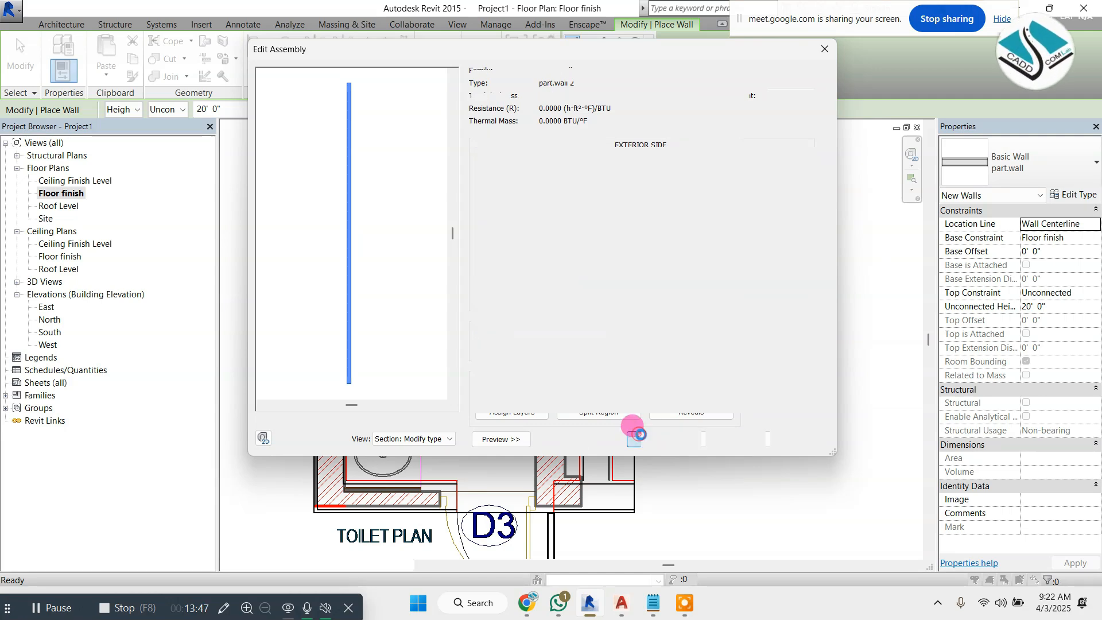
click(602, 438)
Draw a part.wall 2 wall about 4' 11 3/4" long along the red line between the shower and W.C. areas
scroll(350, 295, up, 5)
scroll(350, 296, up, 1)
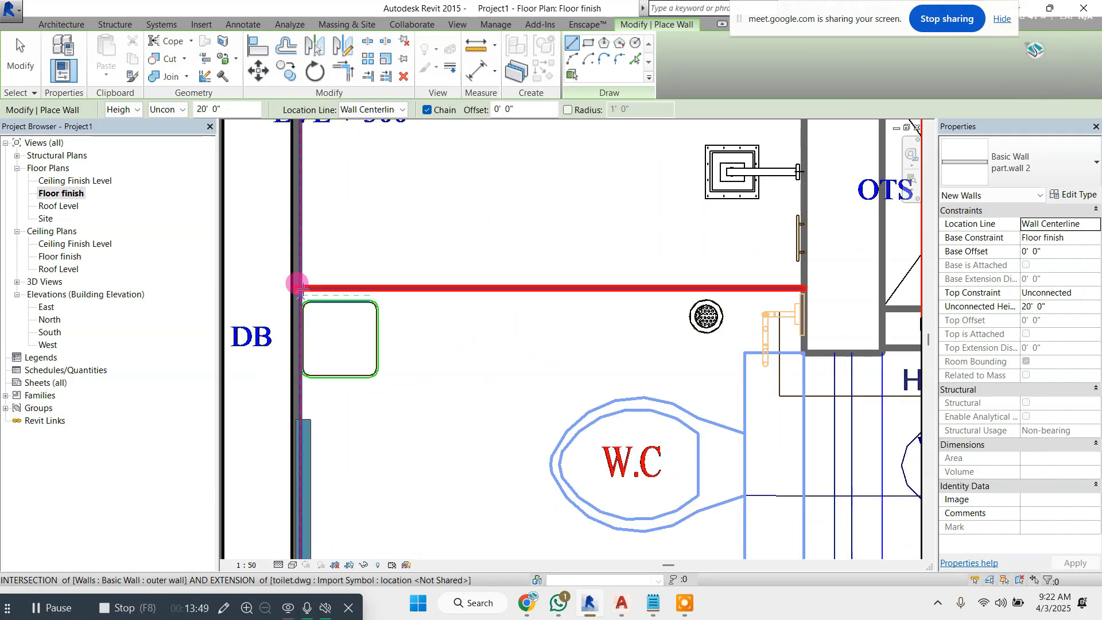
click(308, 289)
click(809, 284)
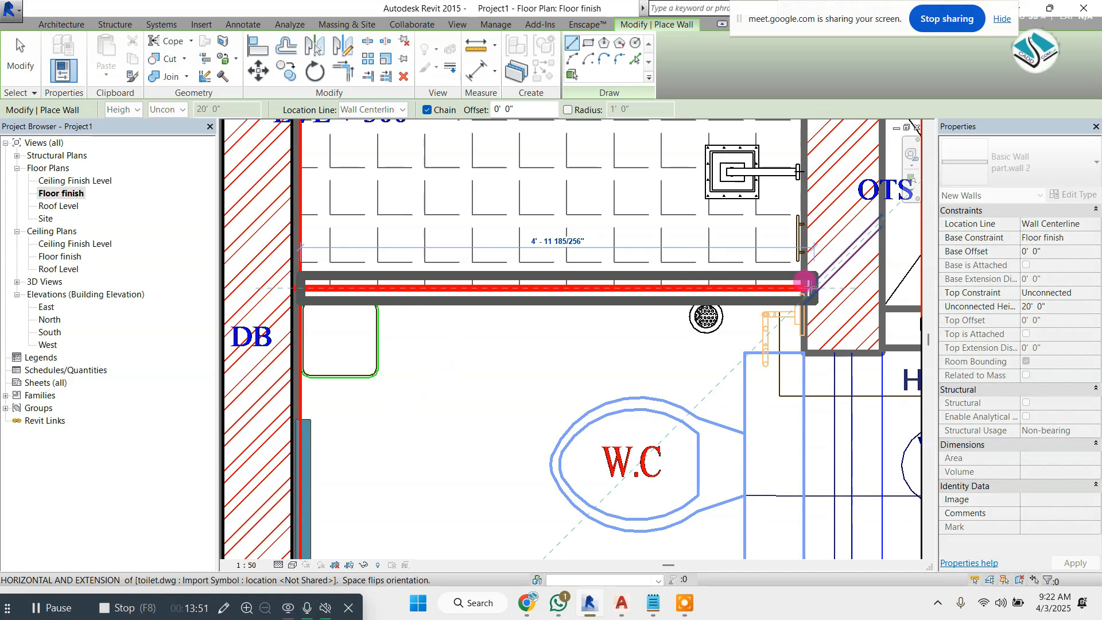
key(Escape)
key(Escape)
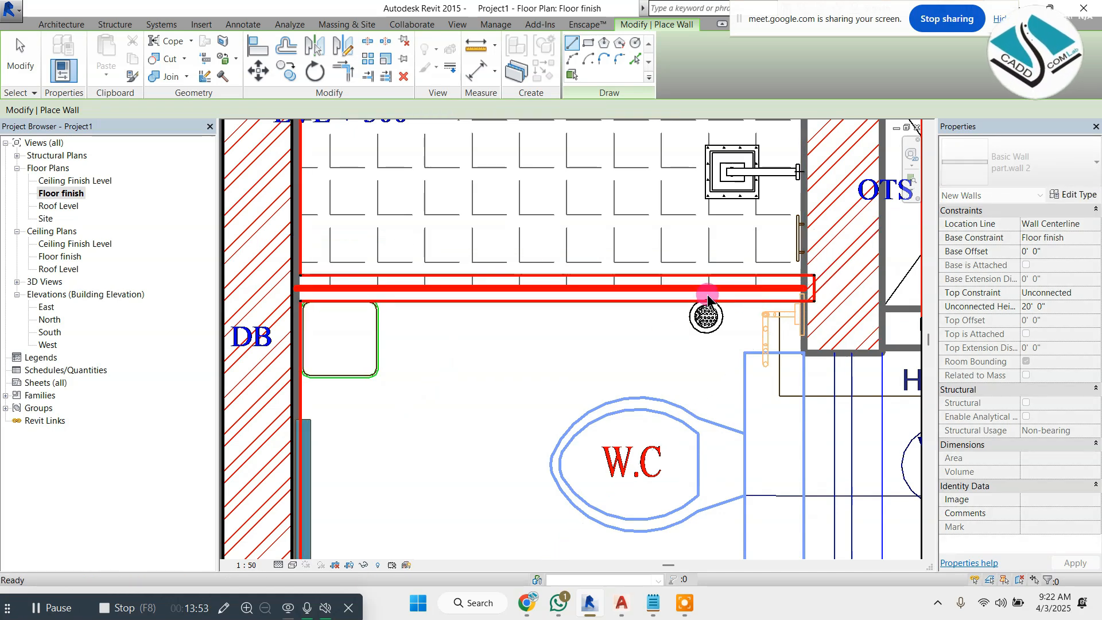
Change the partition wall between the shower and W.C. areas to the Curtain Wall 1 type and flip its orientation
click(644, 303)
click(1019, 163)
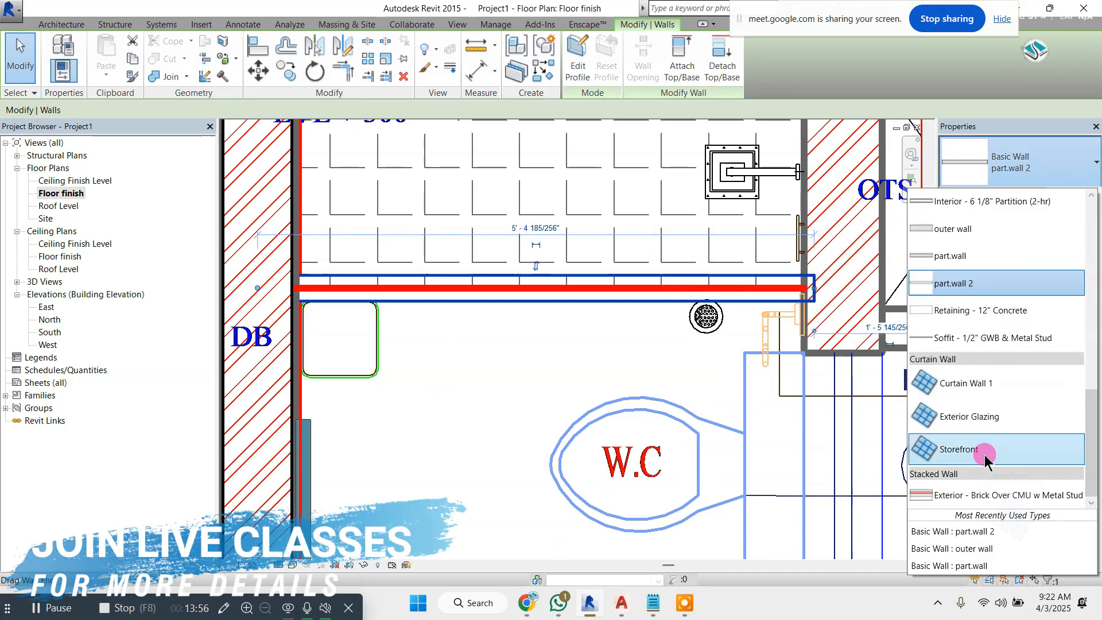
click(1016, 386)
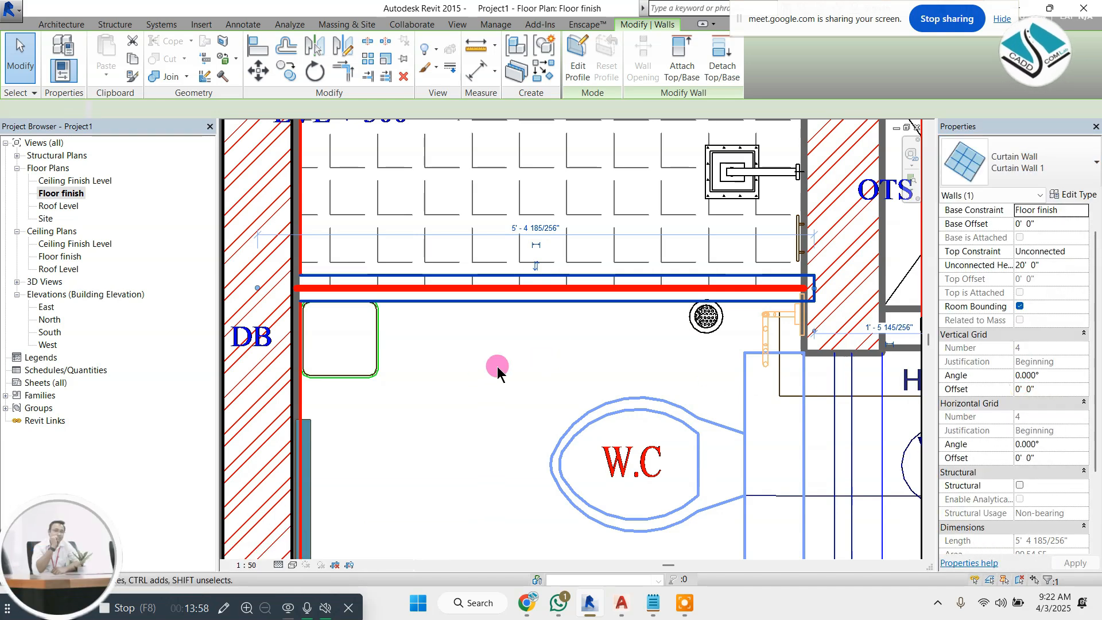
click(530, 276)
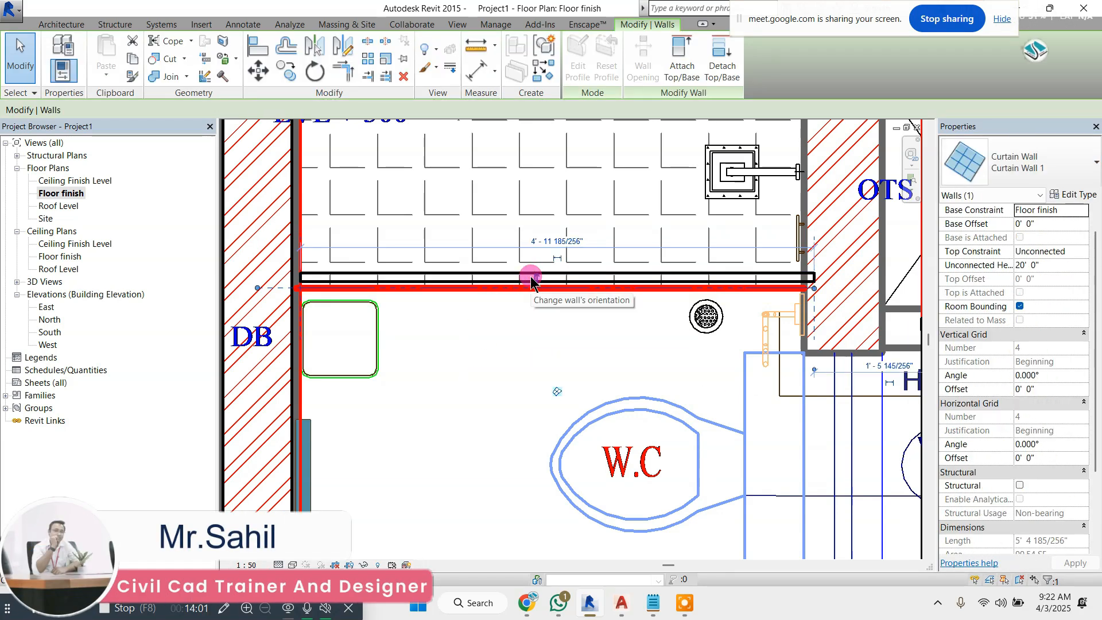
click(531, 281)
key(Escape)
After viewing the model in 3D, limit the curtain wall's top constraint to the Ceiling Finish Level in the South elevation
click(455, 25)
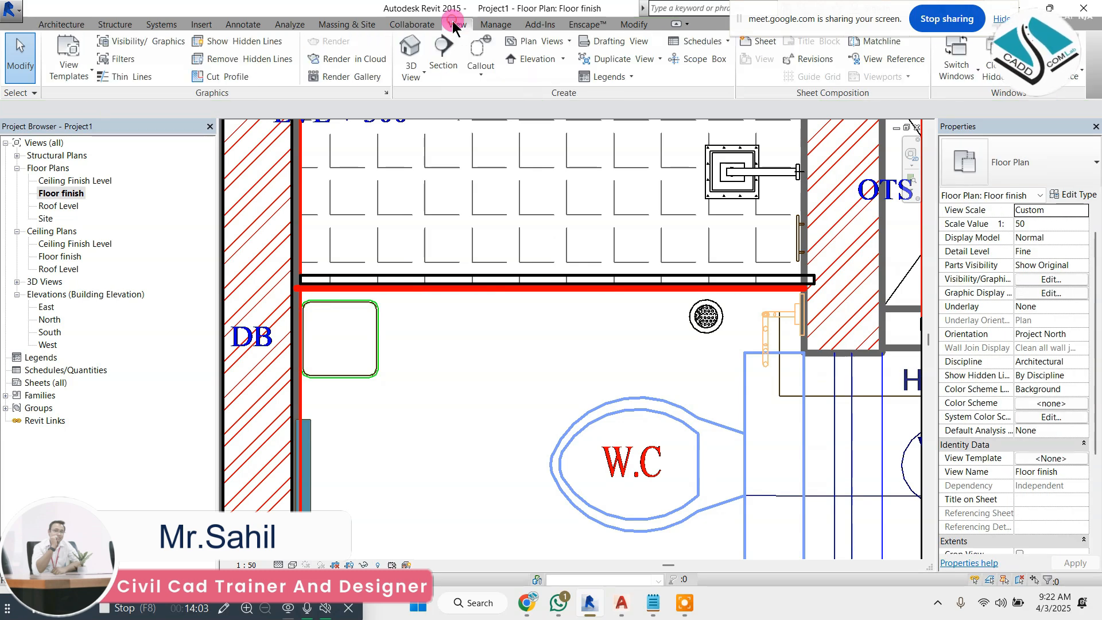
click(411, 49)
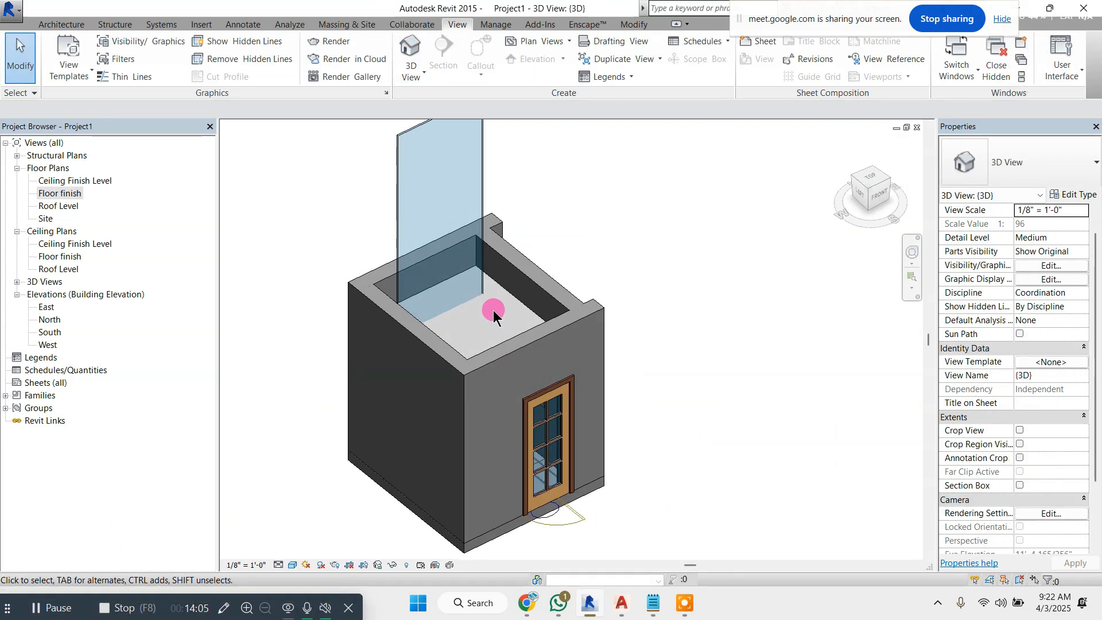
scroll(506, 310, up, 3)
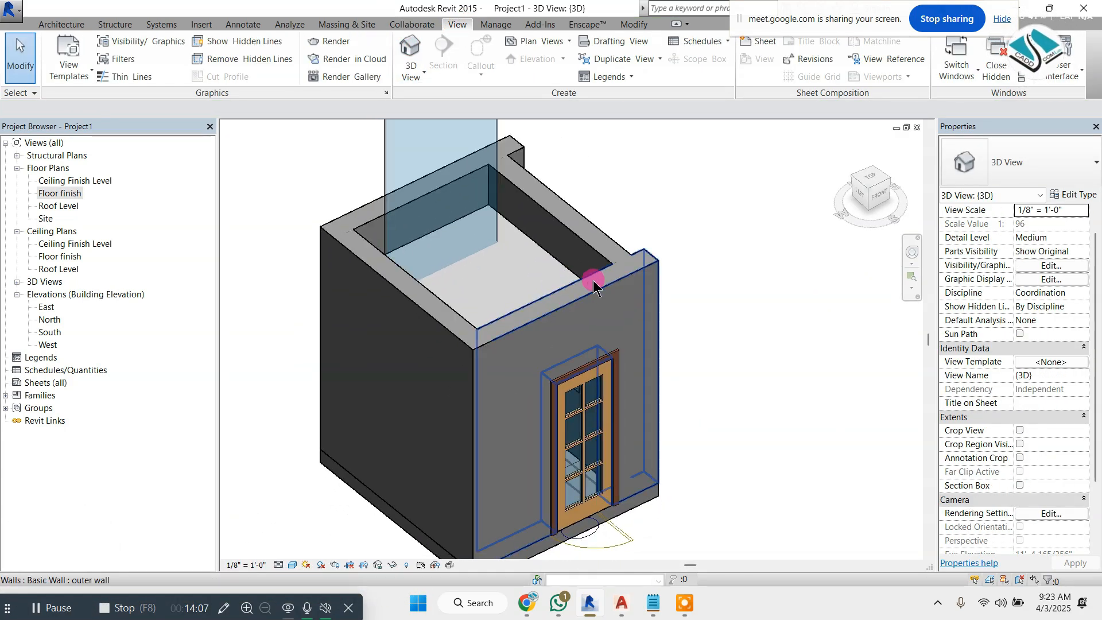
middle_drag(594, 286, 591, 320)
double_click(50, 332)
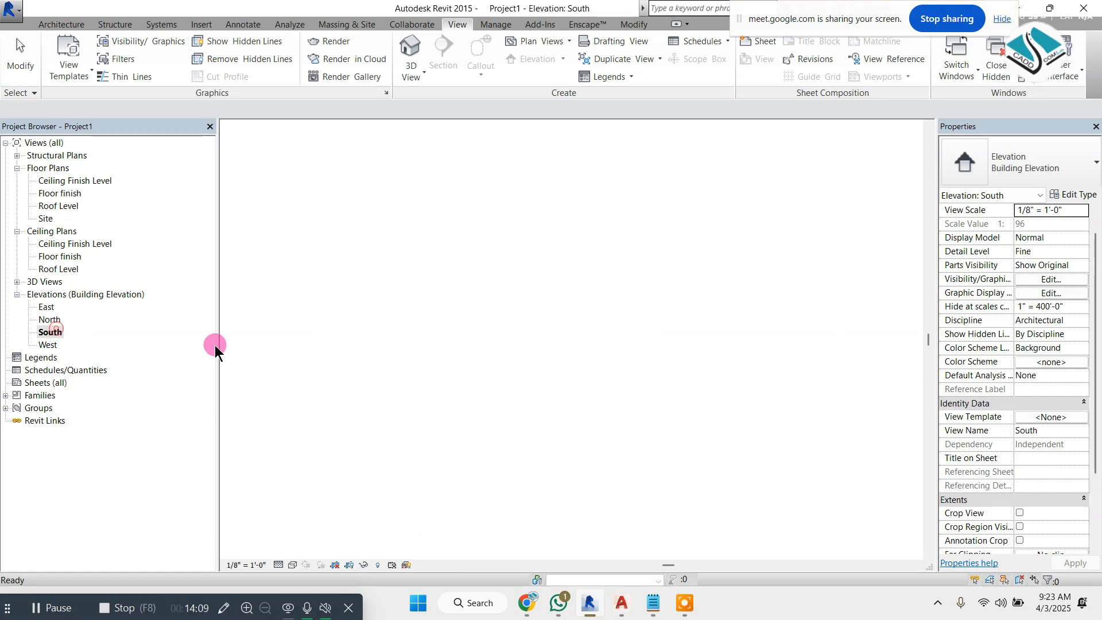
middle_drag(480, 340, 473, 234)
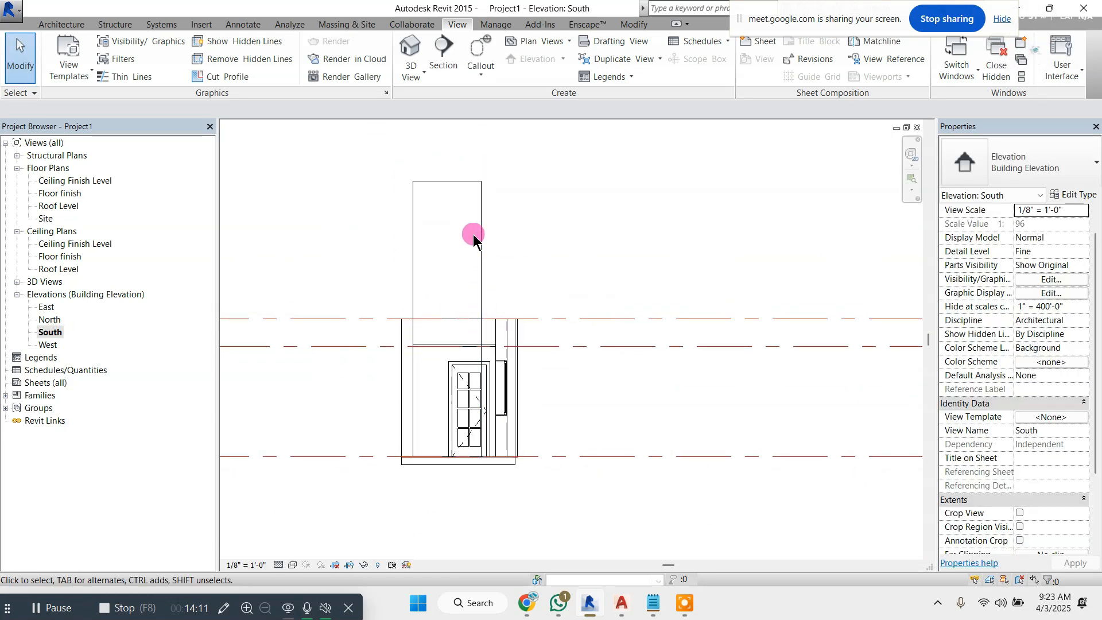
click(480, 182)
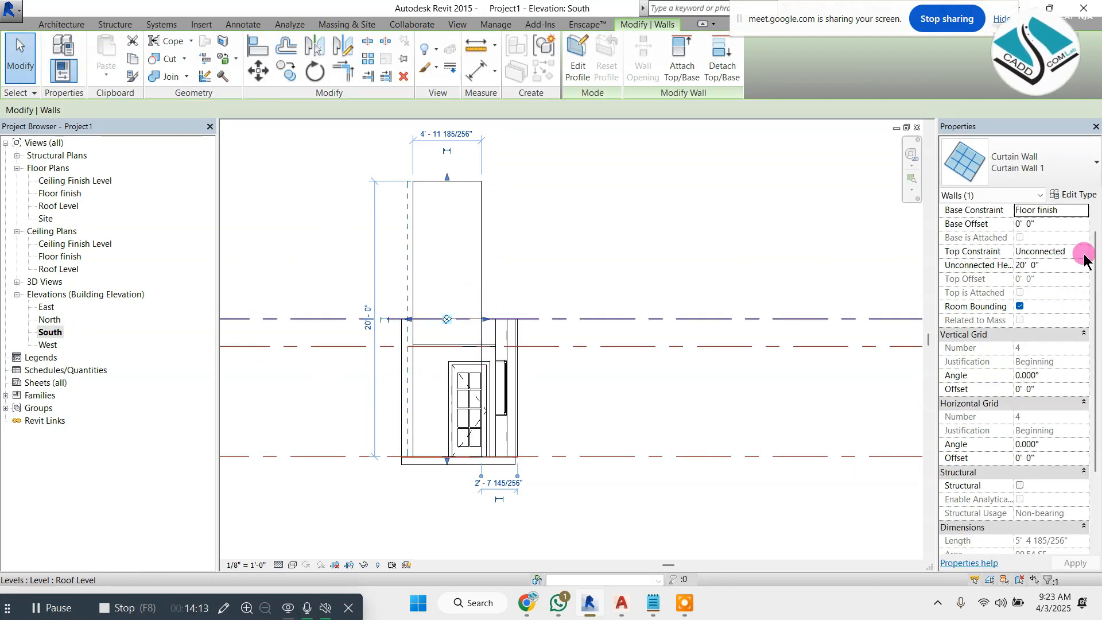
click(1083, 254)
click(1018, 289)
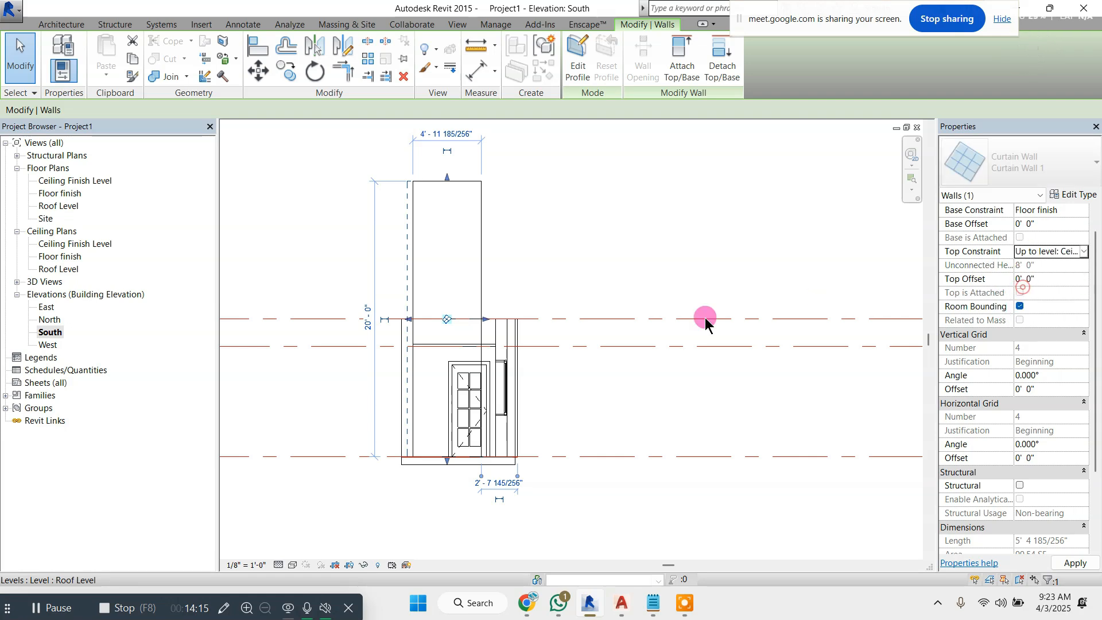
scroll(541, 381, up, 2)
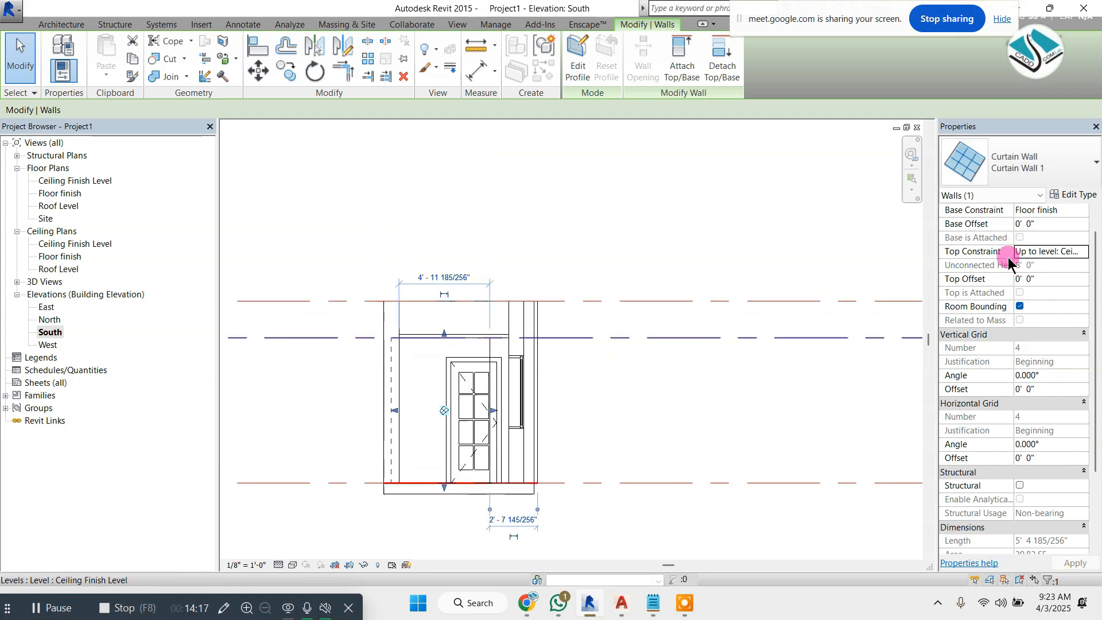
Inspect the shortened curtain wall in the South elevation and return to the default 3D view
drag(905, 262, 902, 262)
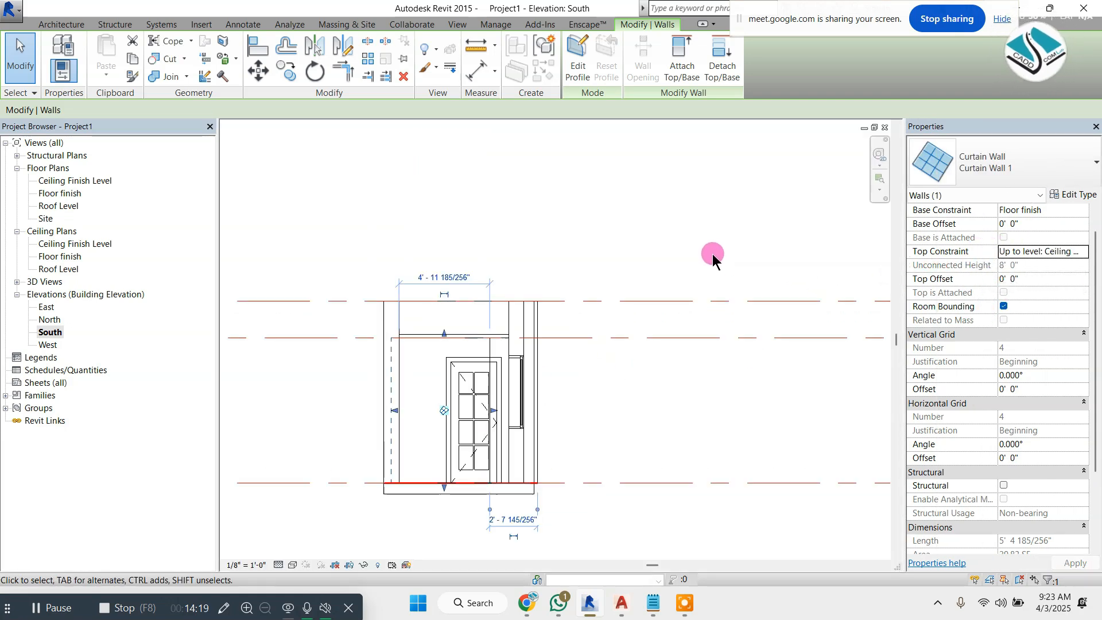
scroll(448, 359, up, 2)
key(Escape)
click(514, 340)
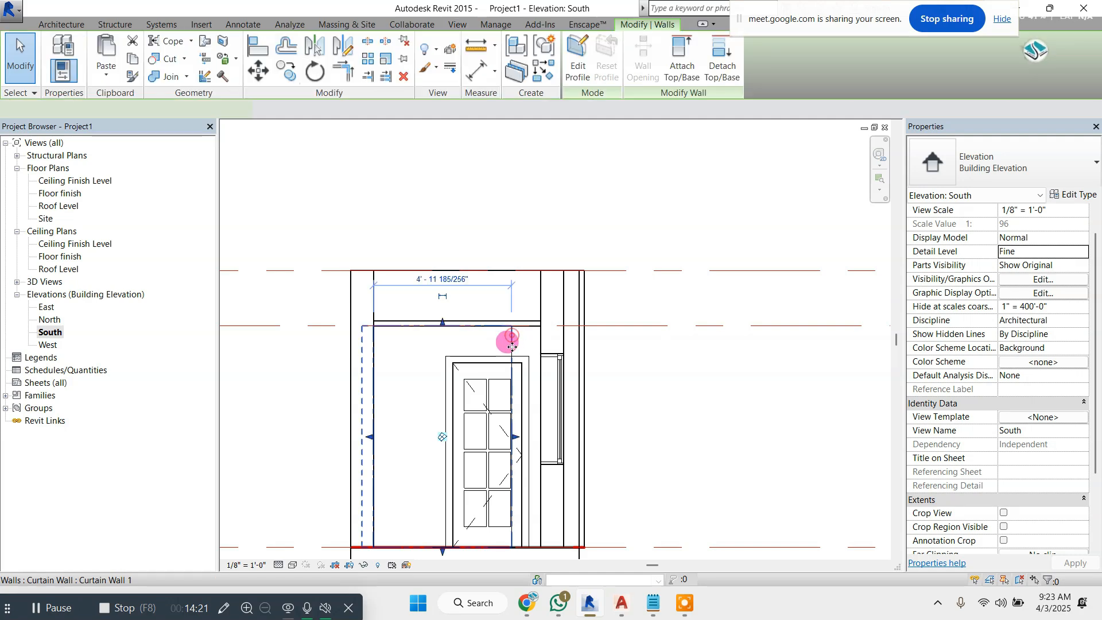
click(457, 24)
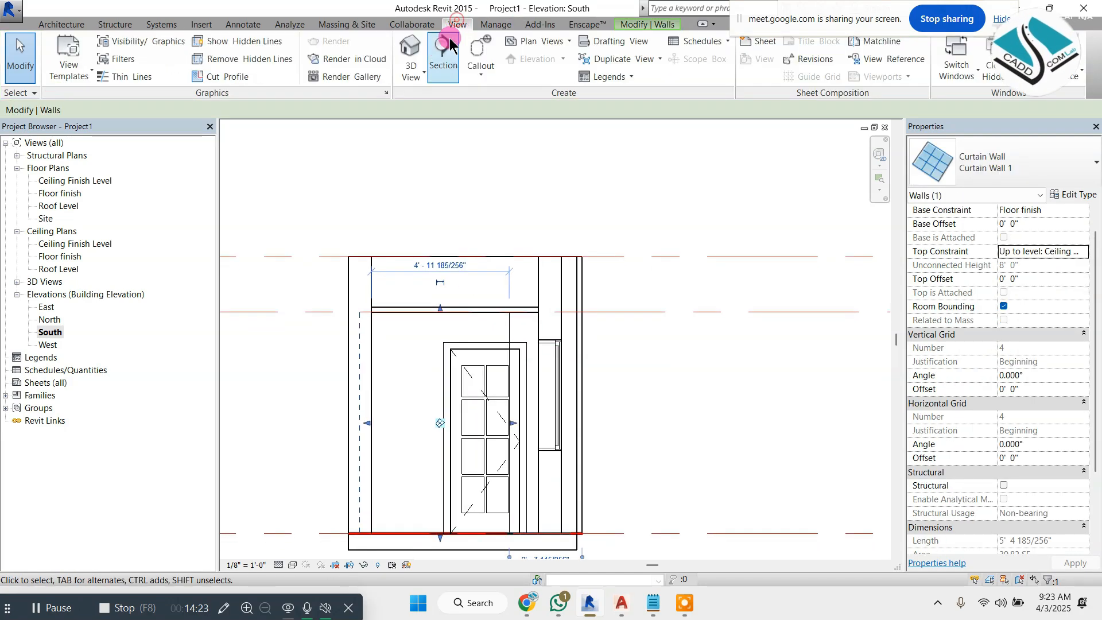
click(422, 55)
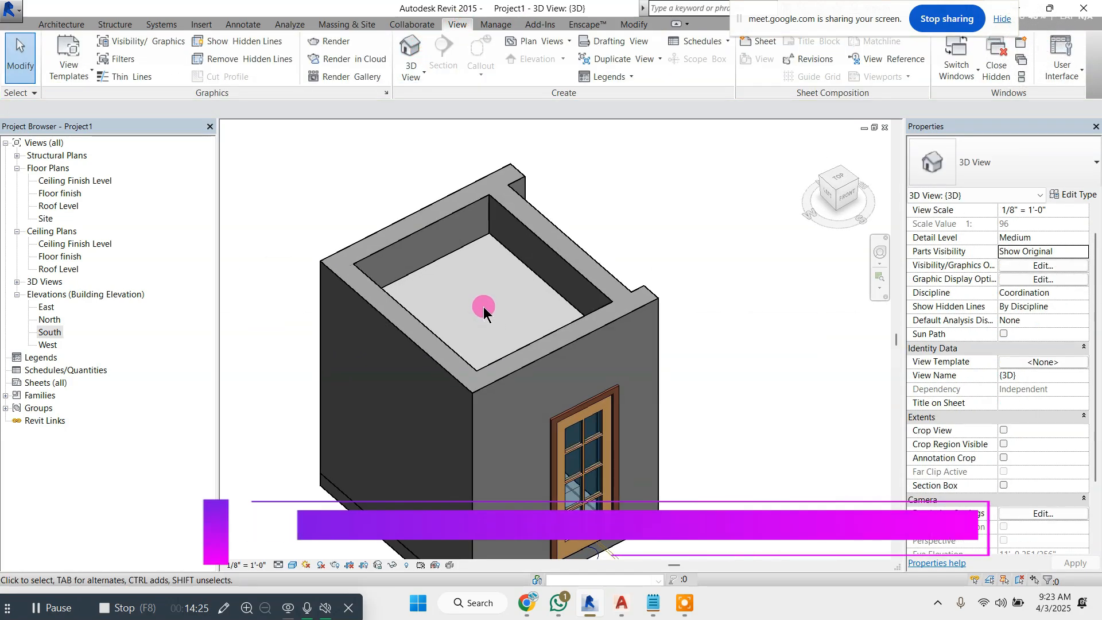
Try hiding the whole Walls category in the 3D view to see the interior, and undo it
key(v)
key(v)
scroll(74, 396, down, 10)
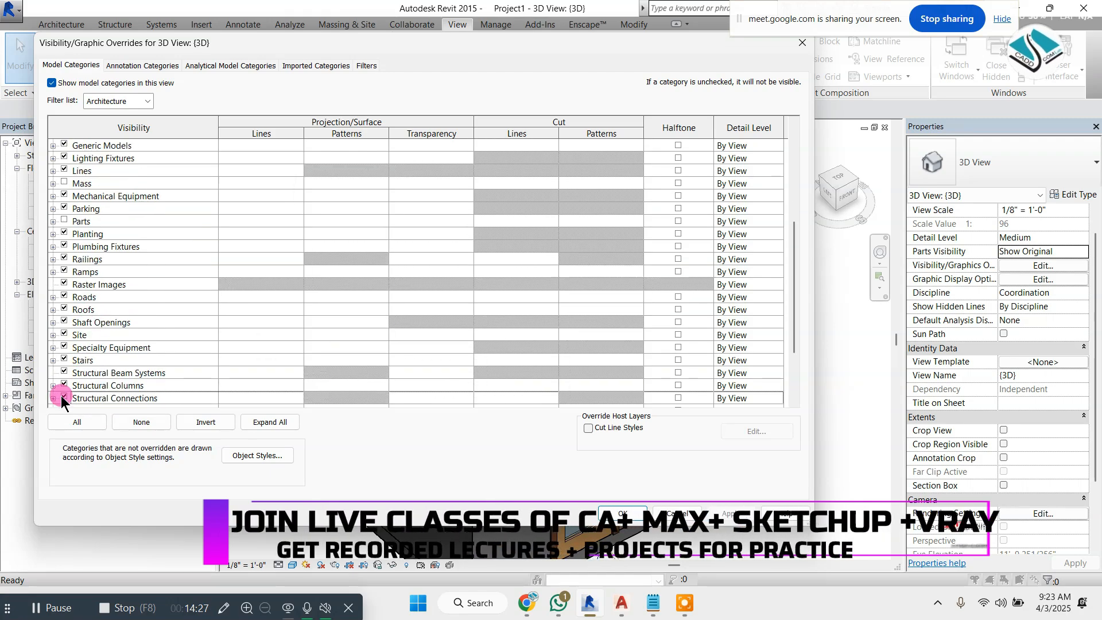
click(75, 373)
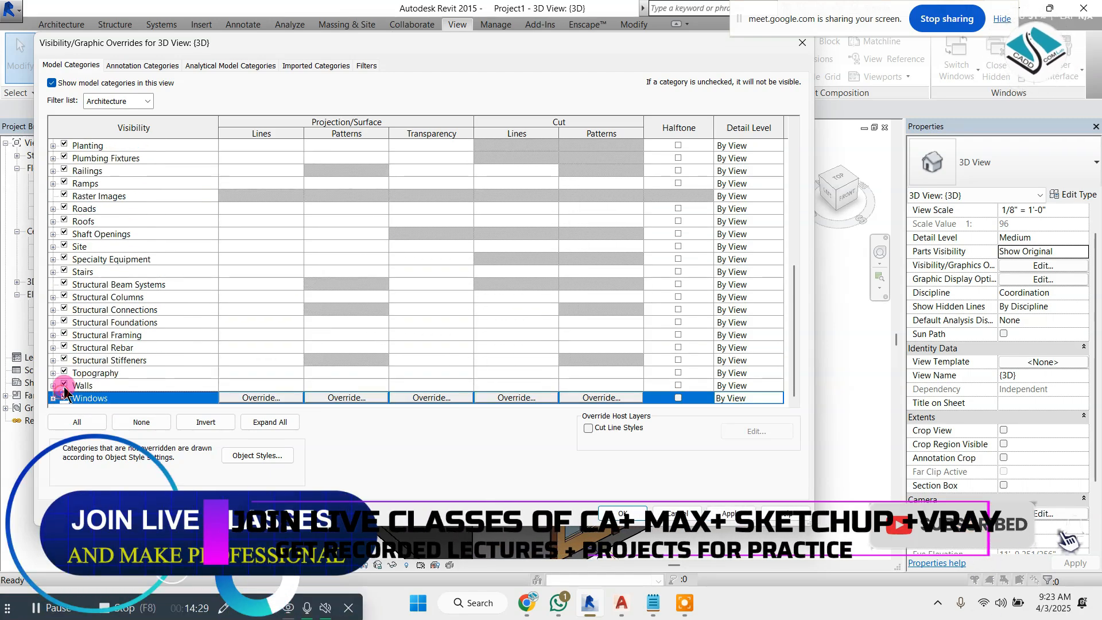
click(622, 513)
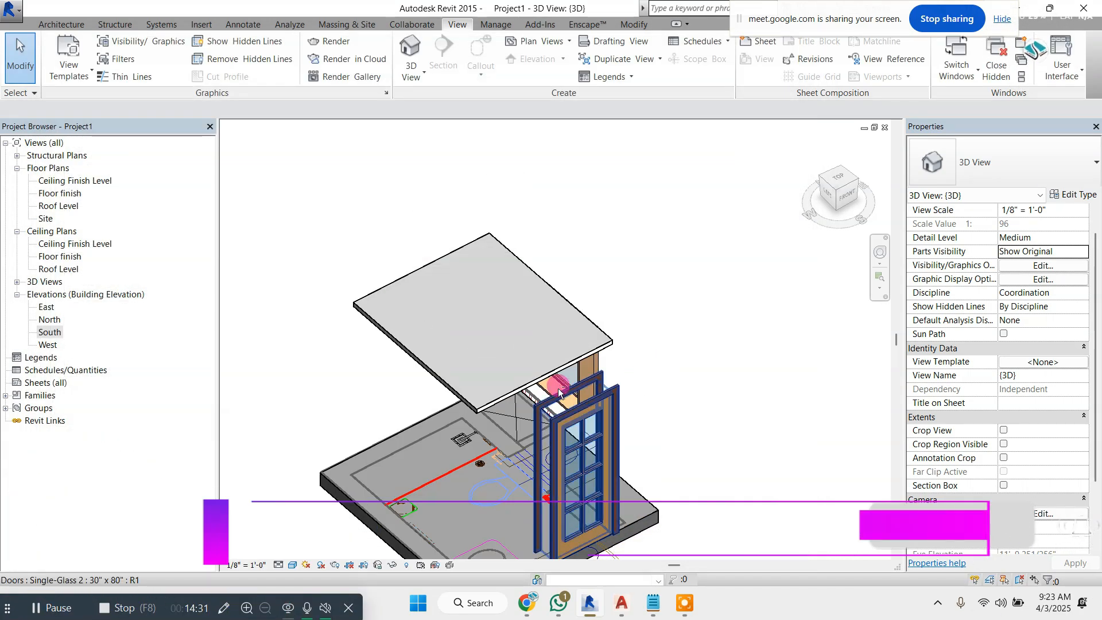
shift+middle_drag(649, 318, 499, 312)
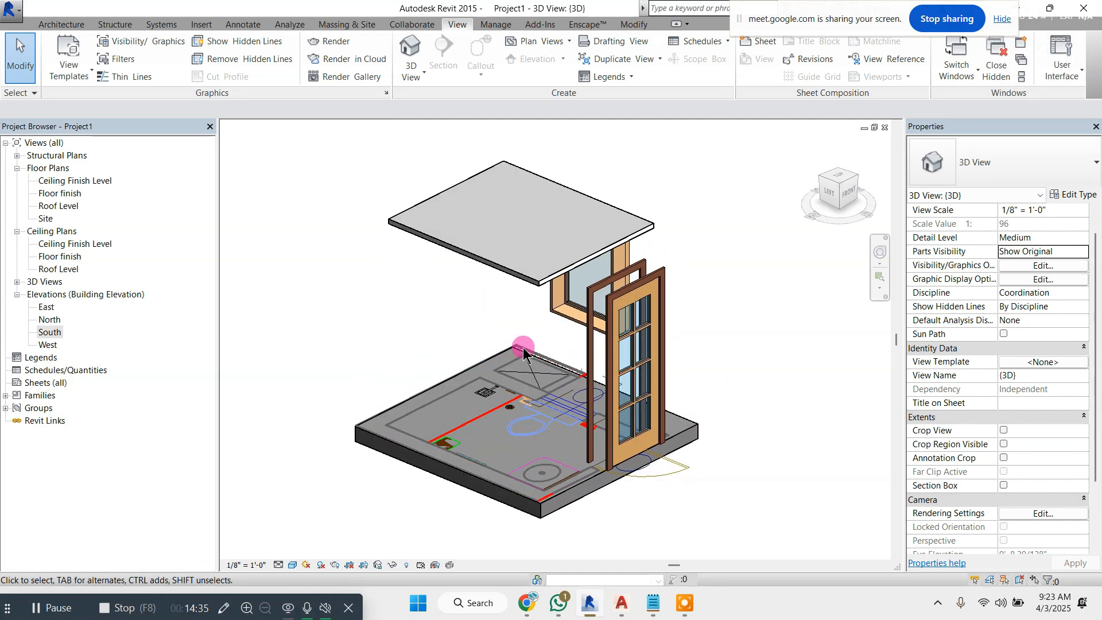
key(ctrl+z)
Hide only the front outer wall containing the door and the adjacent side outer wall in the 3D view
click(526, 362)
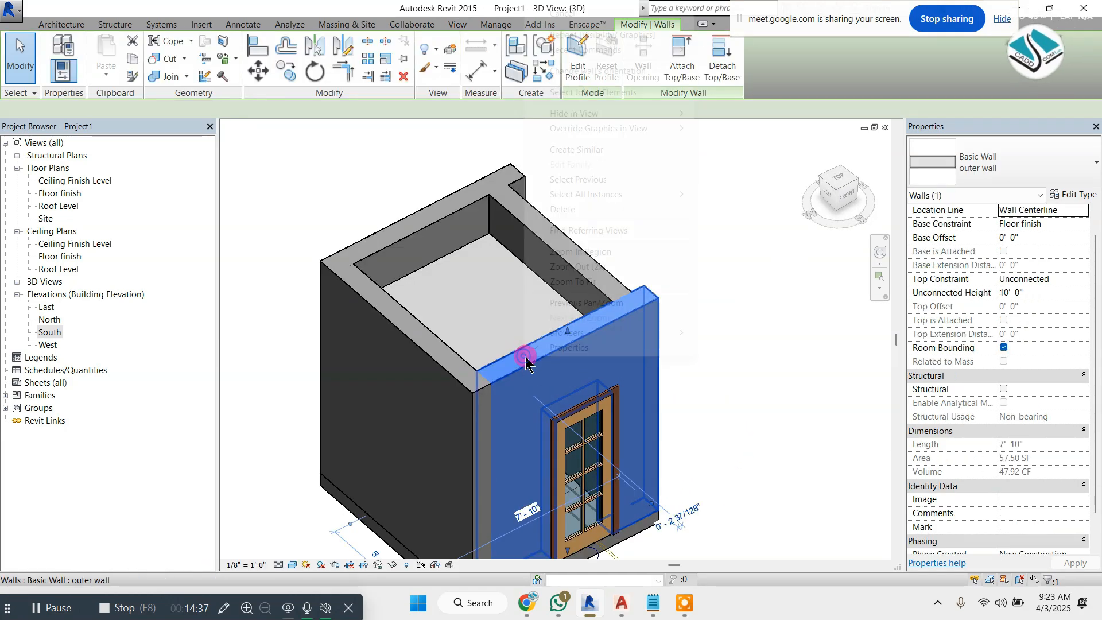
right_click(526, 360)
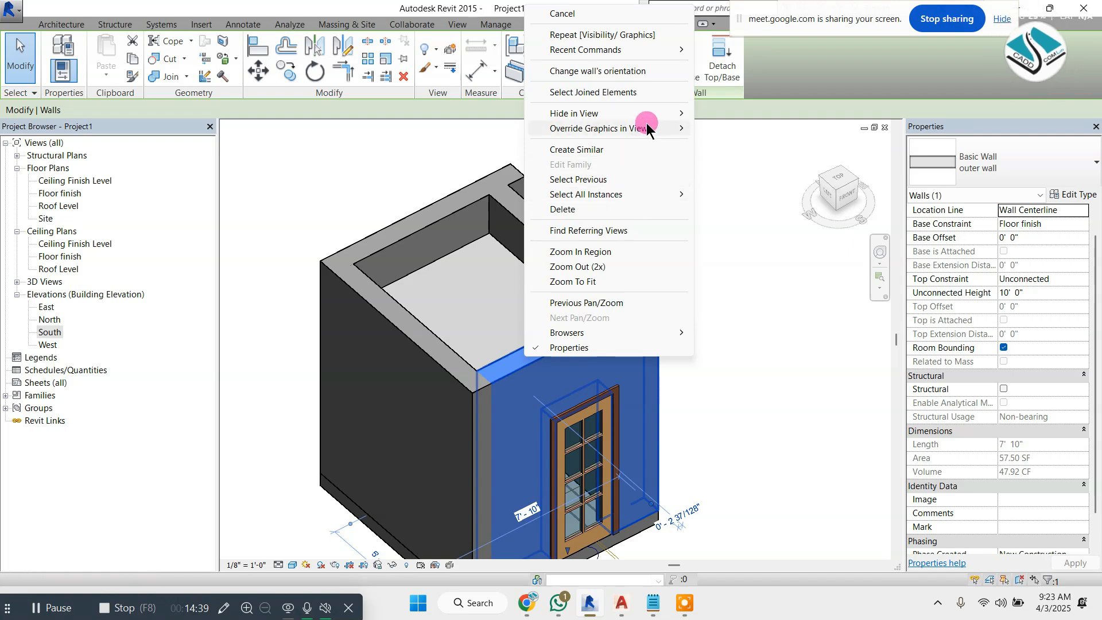
click(734, 114)
click(440, 345)
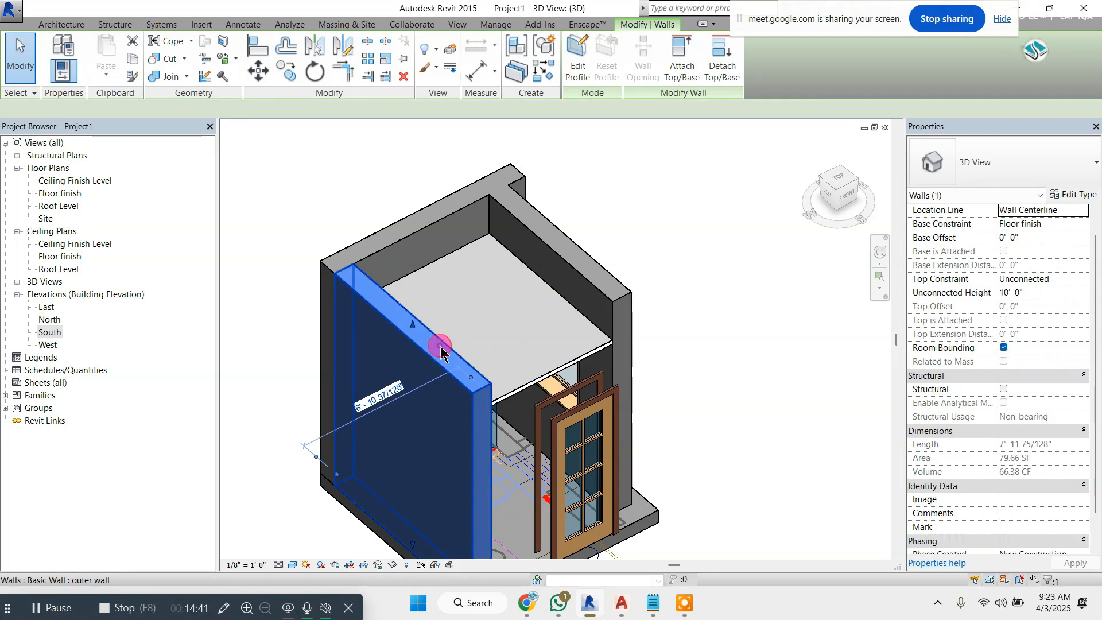
right_click(442, 345)
mouse_move(565, 343)
click(632, 344)
Place 1" Square rectangular mullions along the edges of the glass shower partition
shift+middle_drag(632, 344, 433, 239)
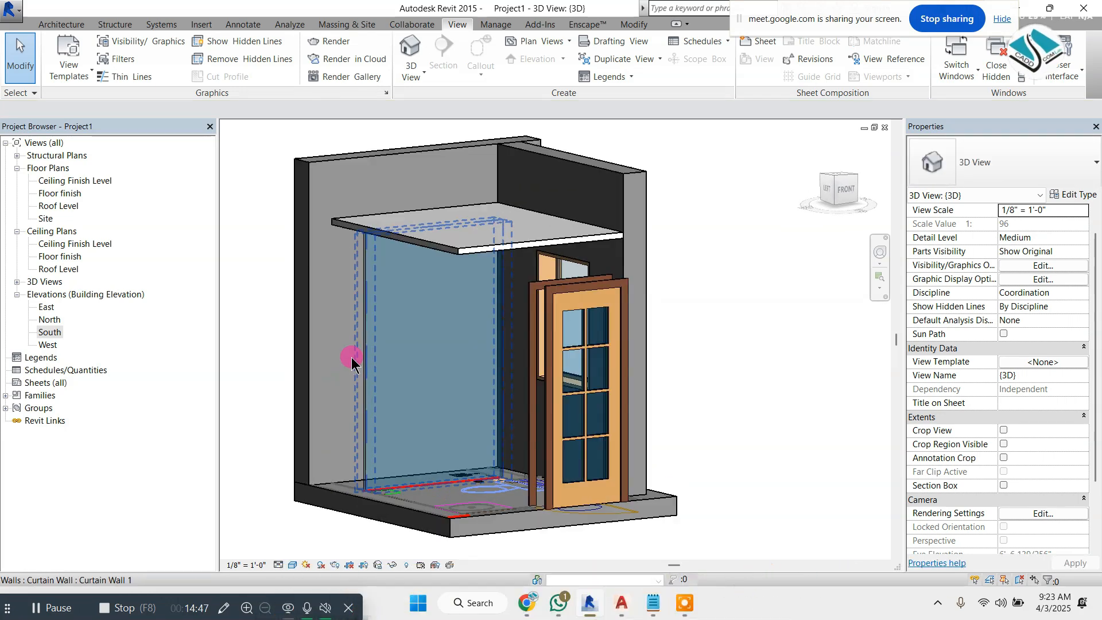
mouse_move(526, 388)
shift+middle_down()
mouse_move(532, 412)
mouse_move(544, 397)
shift+middle_up()
scroll(394, 423, up, 1)
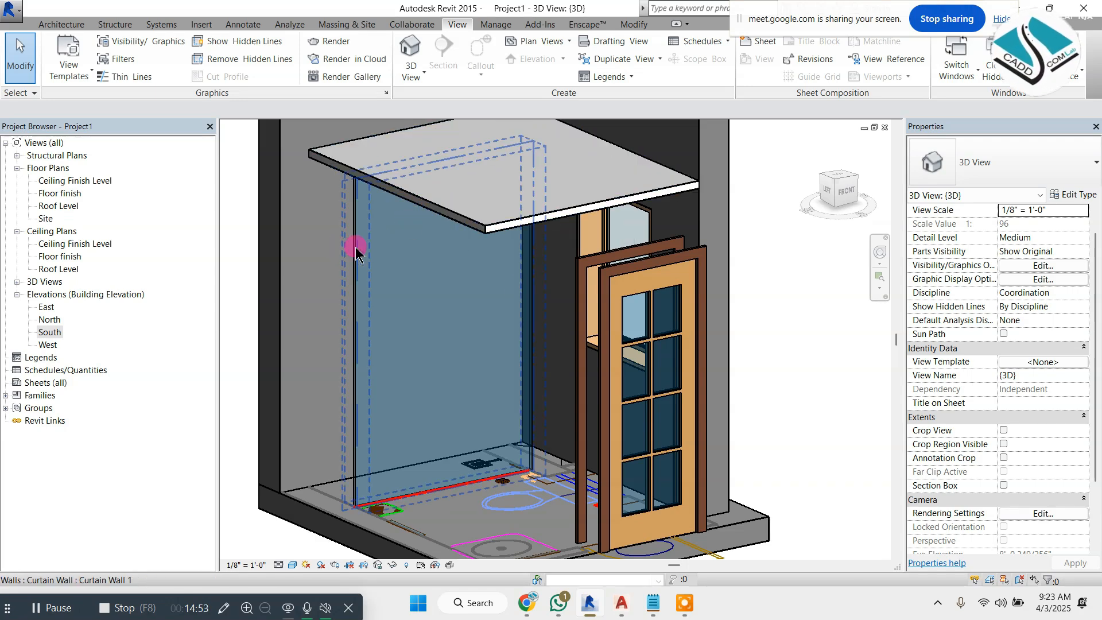
click(49, 22)
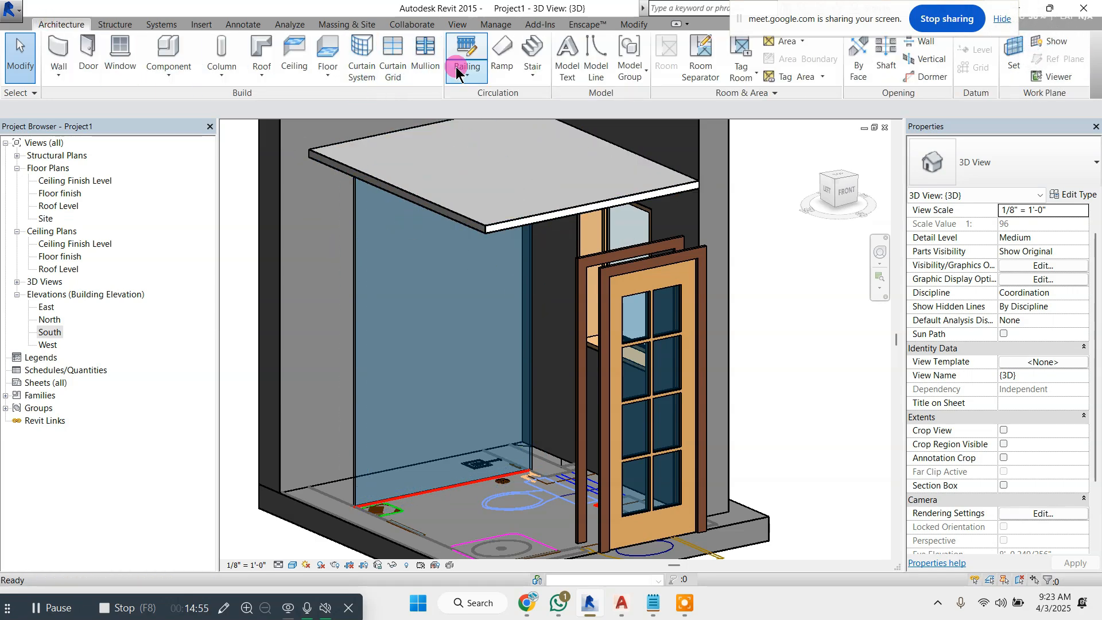
click(361, 301)
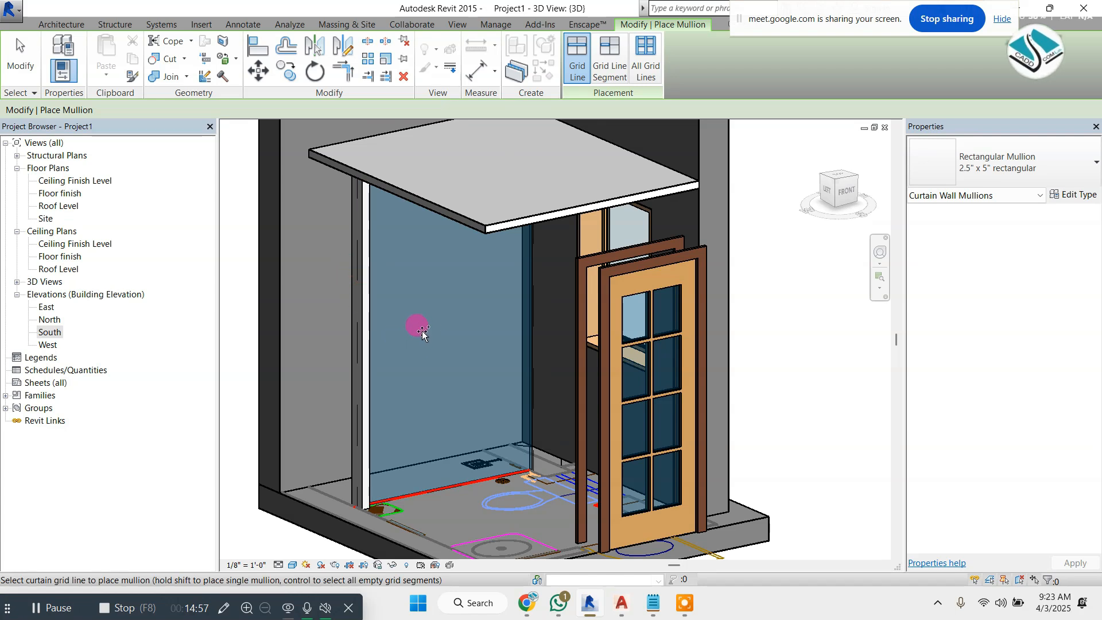
click(1049, 161)
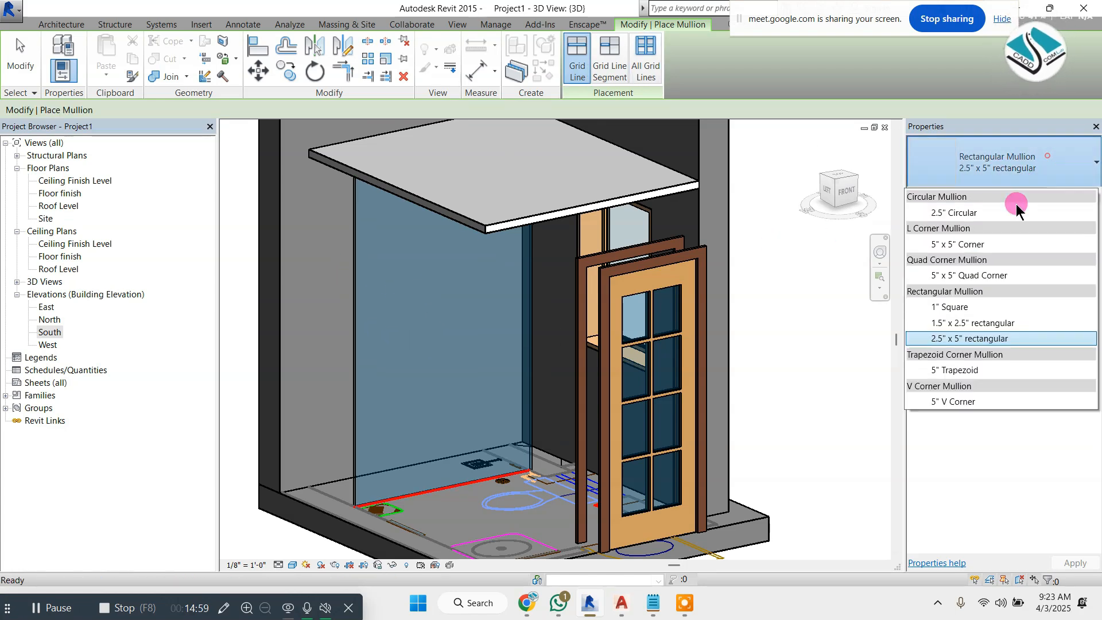
click(992, 307)
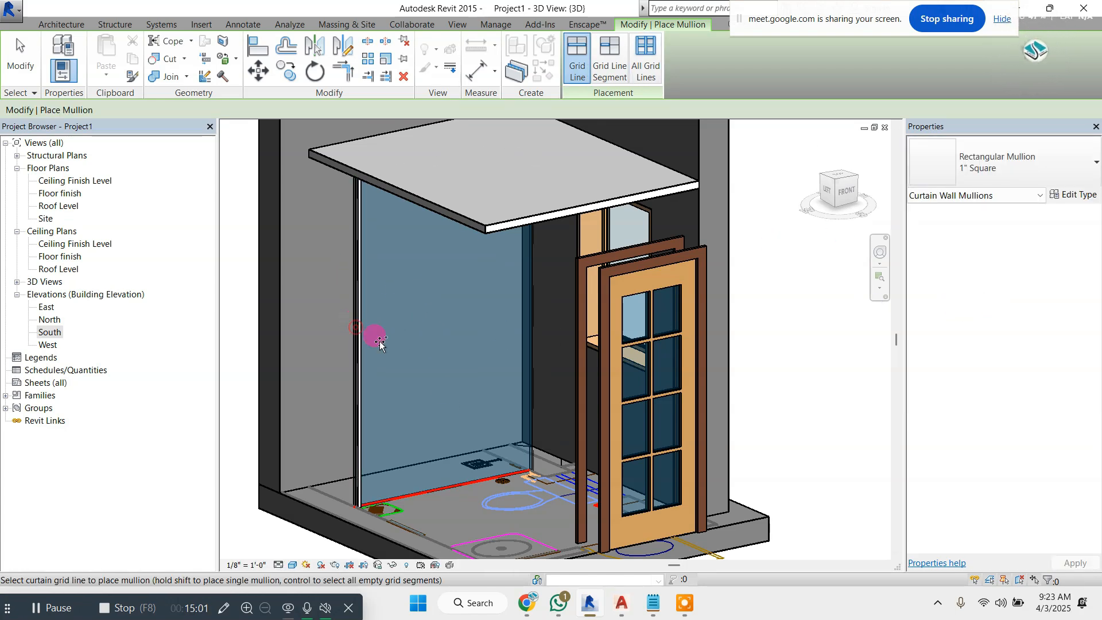
click(480, 492)
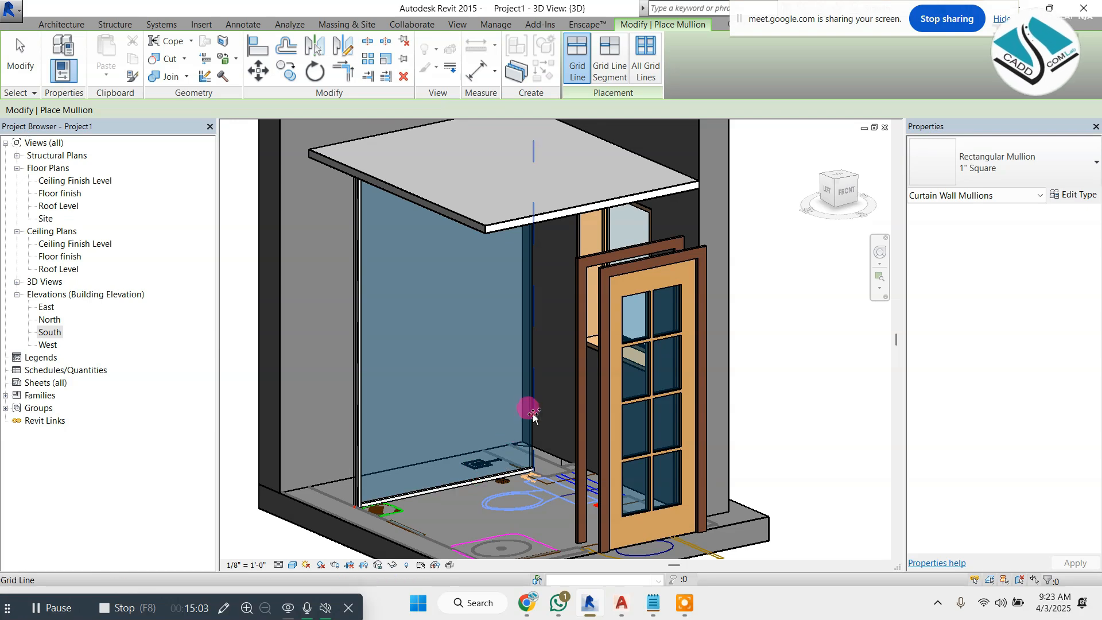
shift+middle_drag(524, 408, 400, 171)
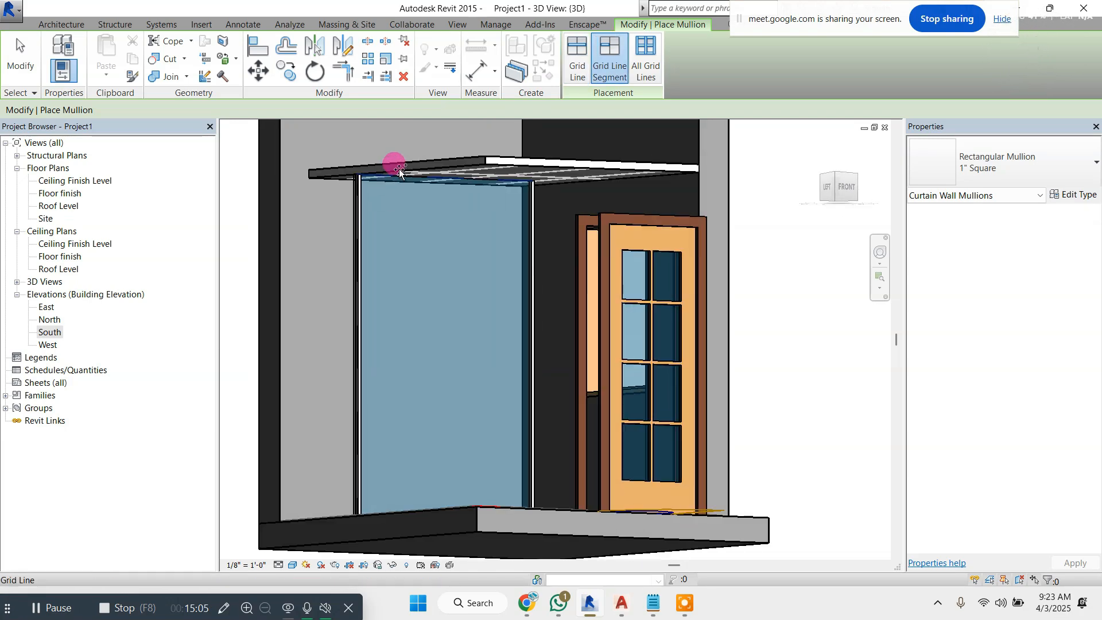
shift+middle_drag(528, 254, 537, 356)
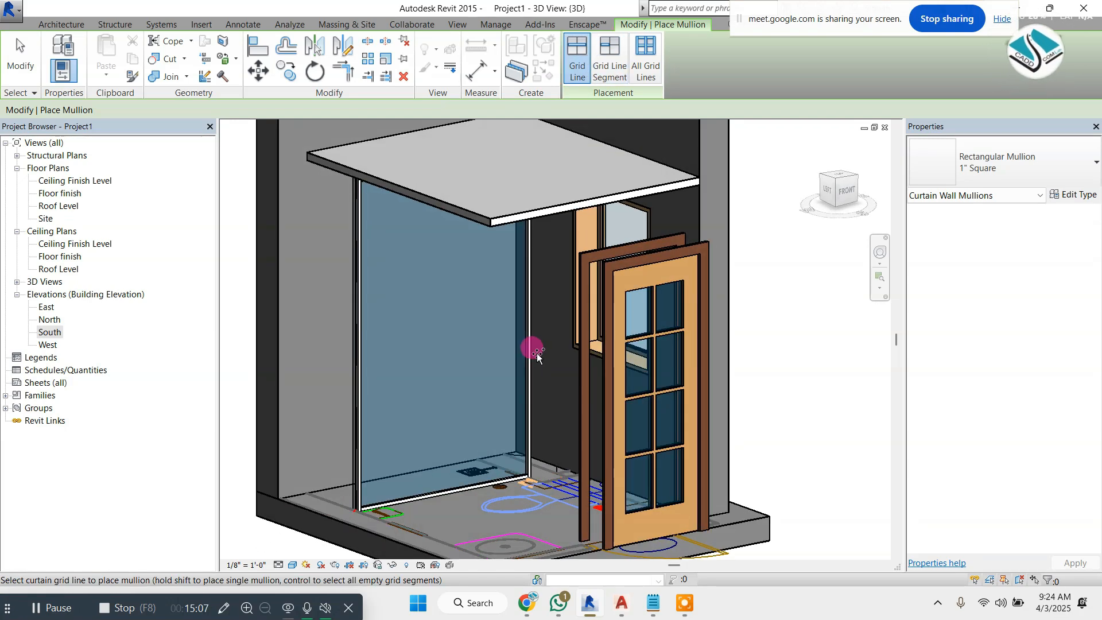
key(Escape)
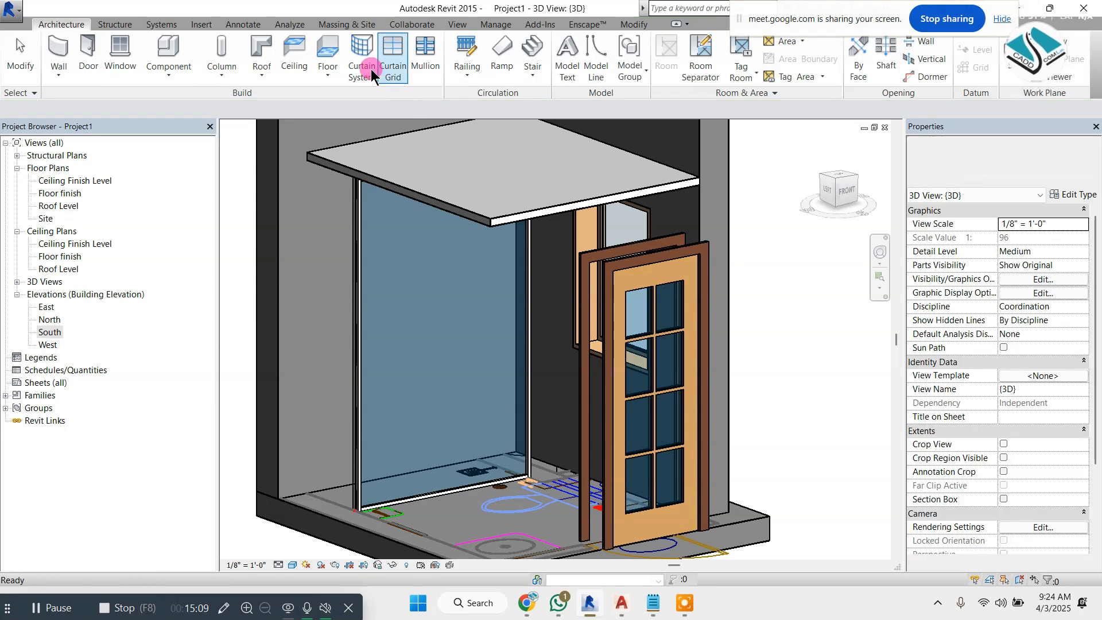
Add a horizontal curtain grid line 2' 0" below the partition's top and a vertical one about 1' 8" from its left edge
click(392, 57)
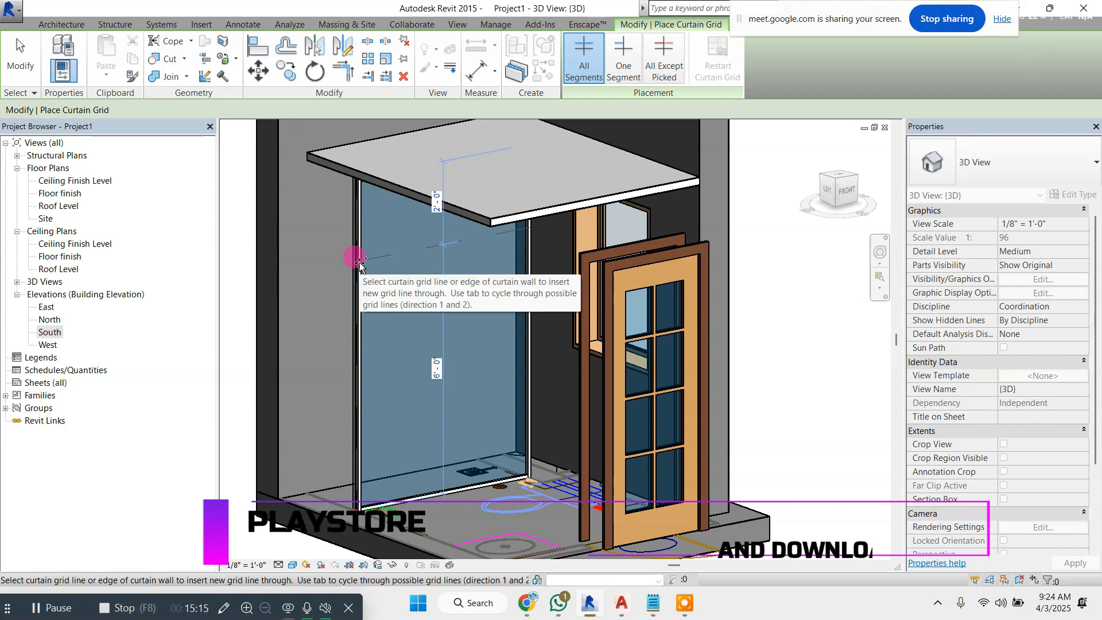
click(359, 265)
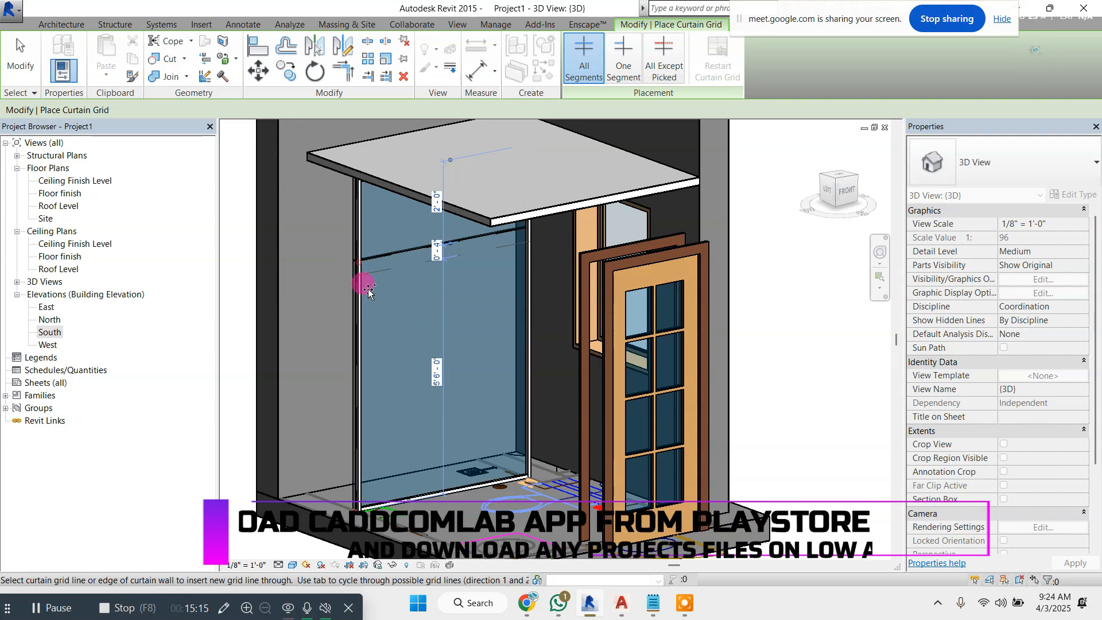
click(405, 253)
shift+middle_drag(504, 317, 504, 292)
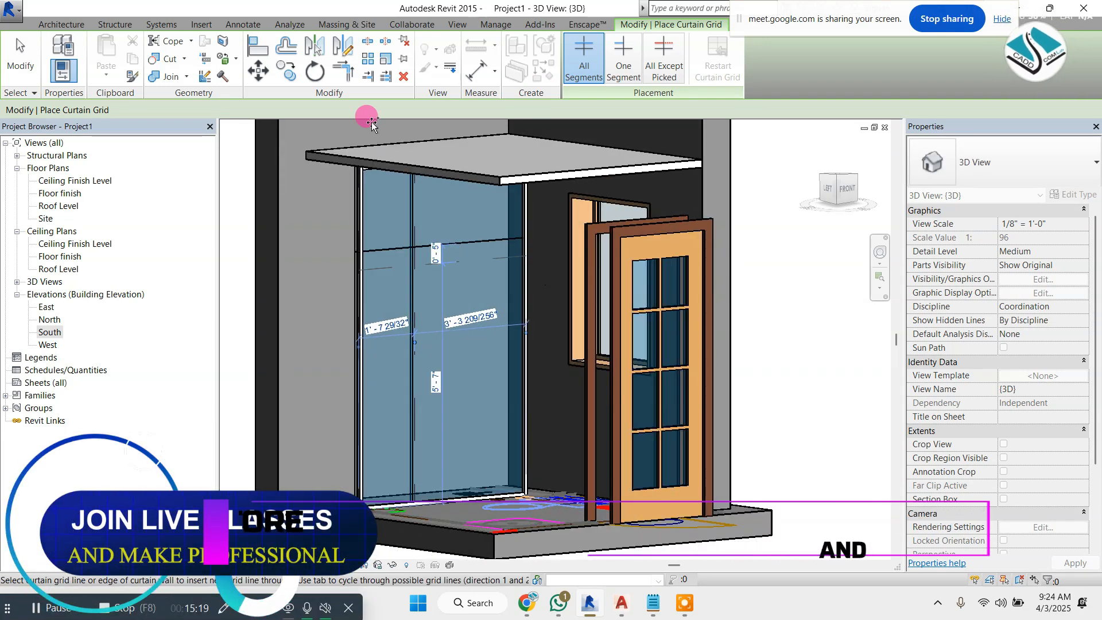
Place 1" Square rectangular mullions along the horizontal and vertical grid lines of the glass shower partition
key(Escape)
click(436, 63)
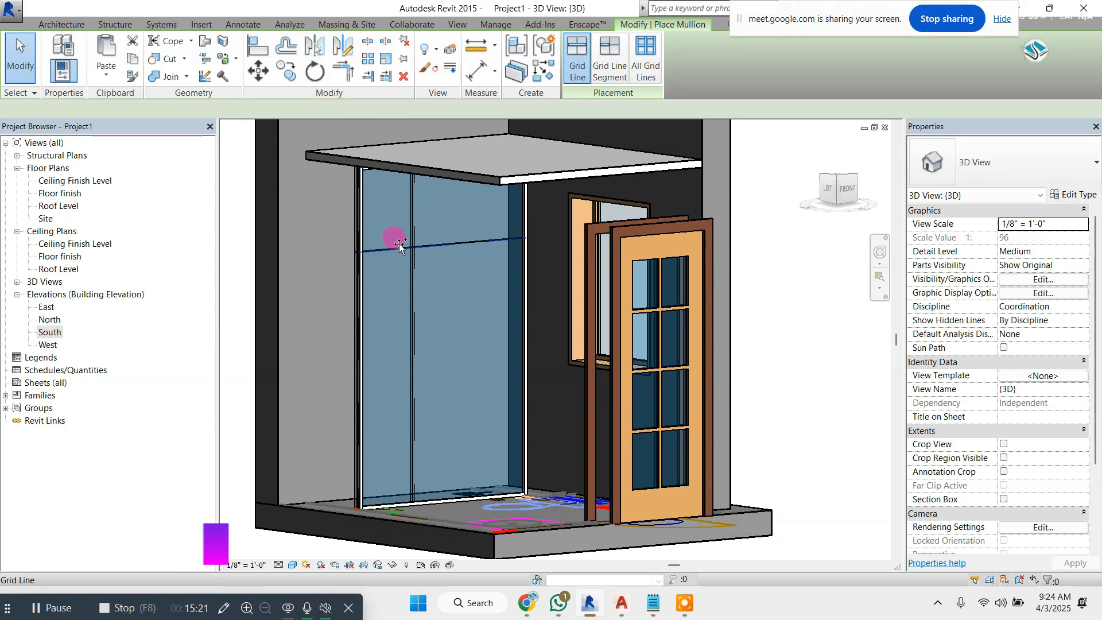
click(399, 245)
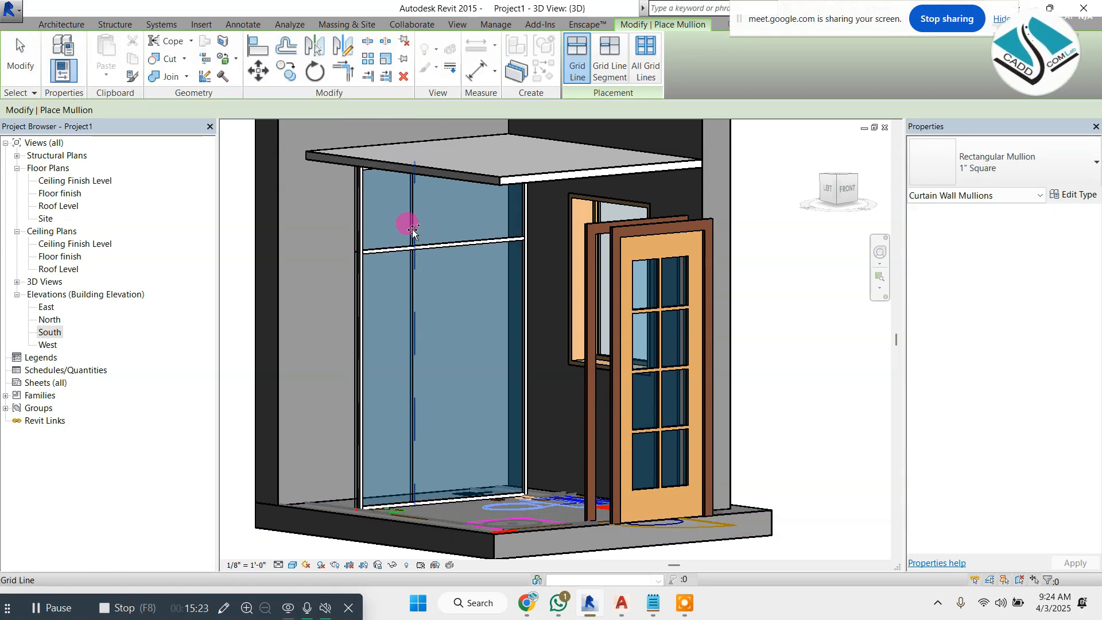
key(Escape)
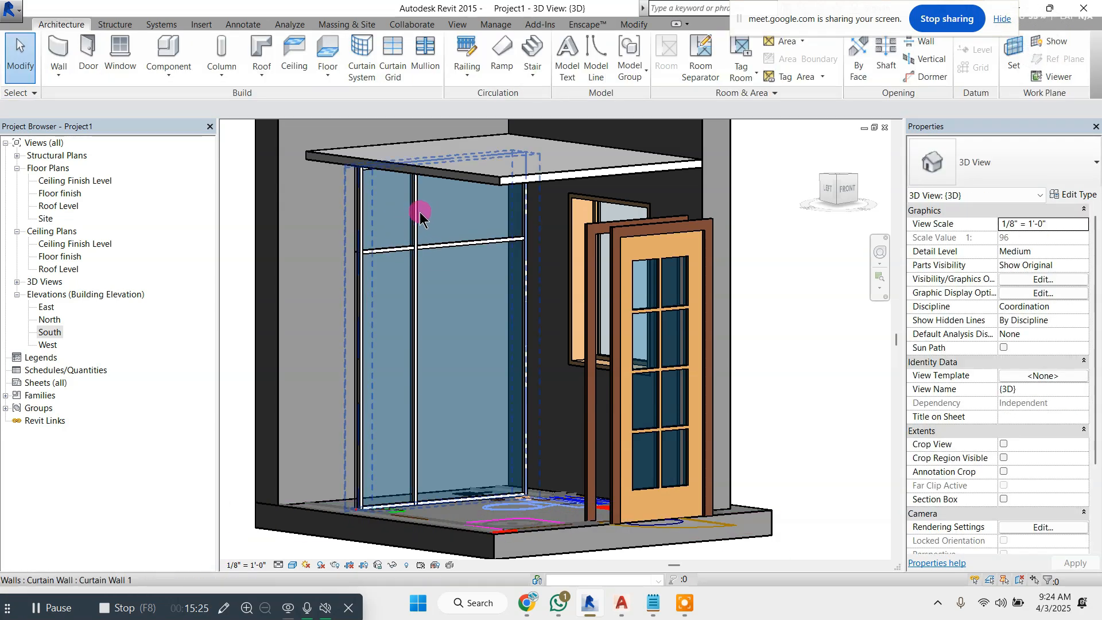
Delete the vertical mullion segment above the horizontal mullion in the glass shower partition
click(419, 213)
key(Escape)
click(417, 225)
key(Escape)
click(419, 226)
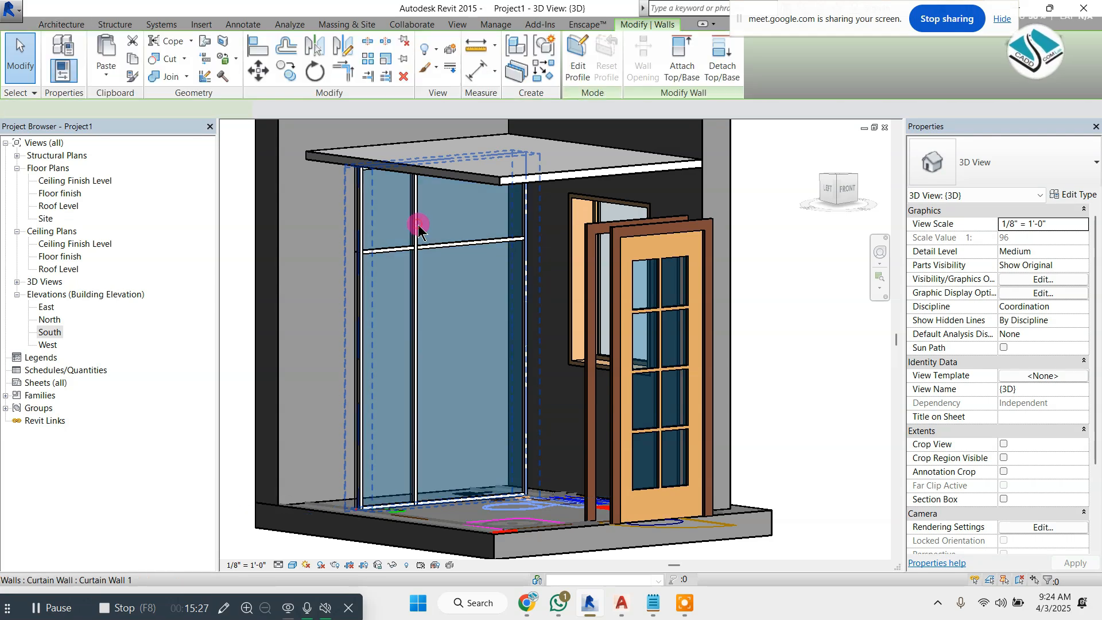
key(Escape)
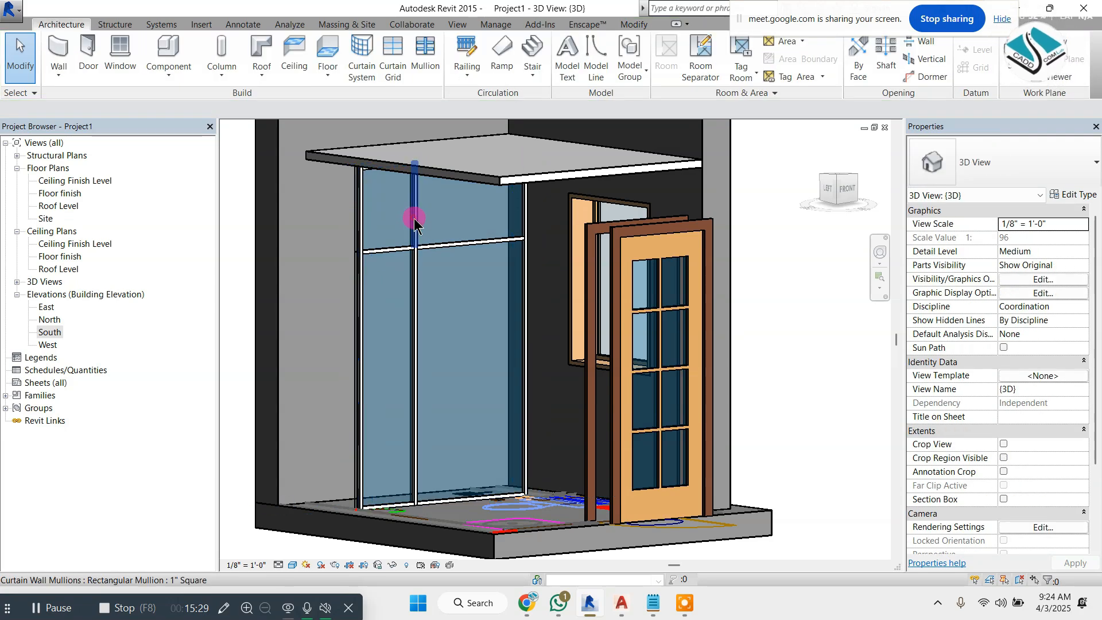
click(414, 224)
key(Delete)
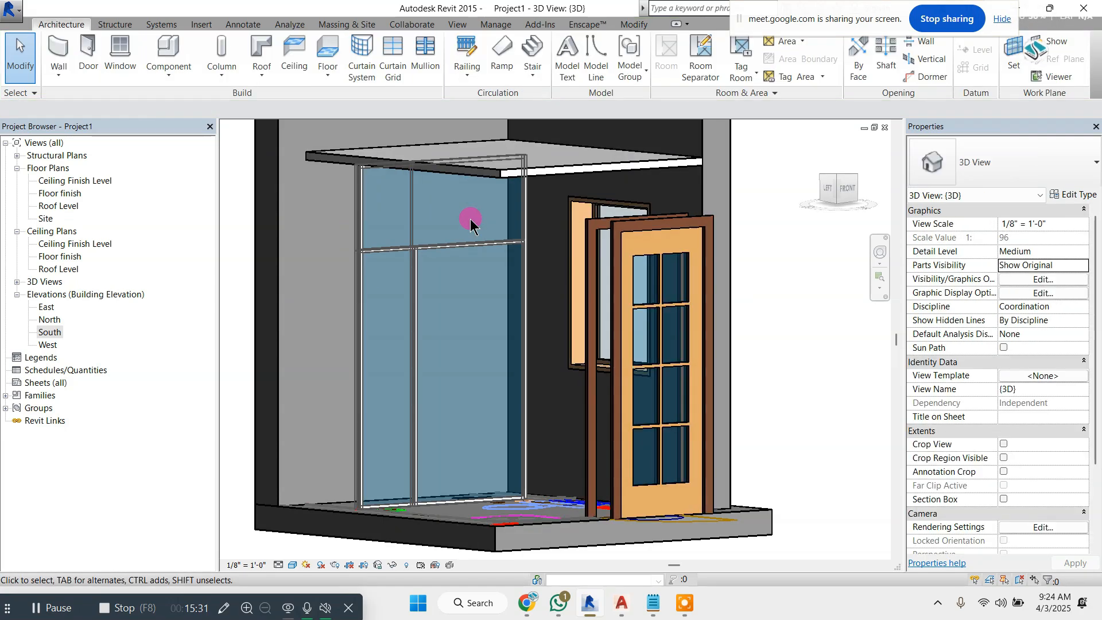
Remove the vertical curtain grid segment above the horizontal grid line so the upper glass becomes one panel
click(415, 222)
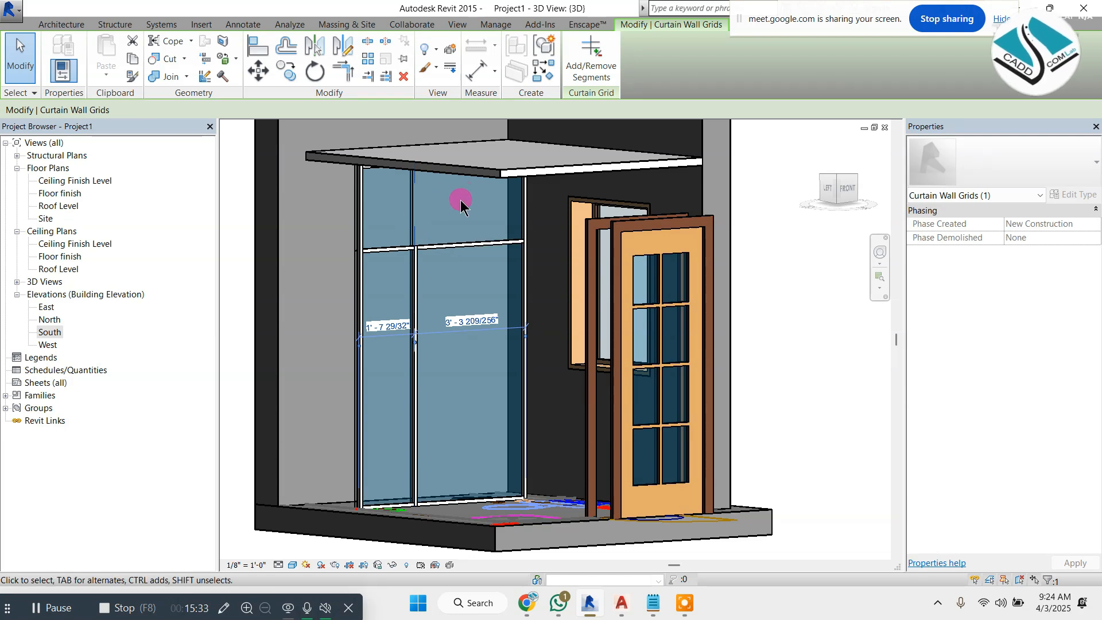
click(585, 66)
click(412, 226)
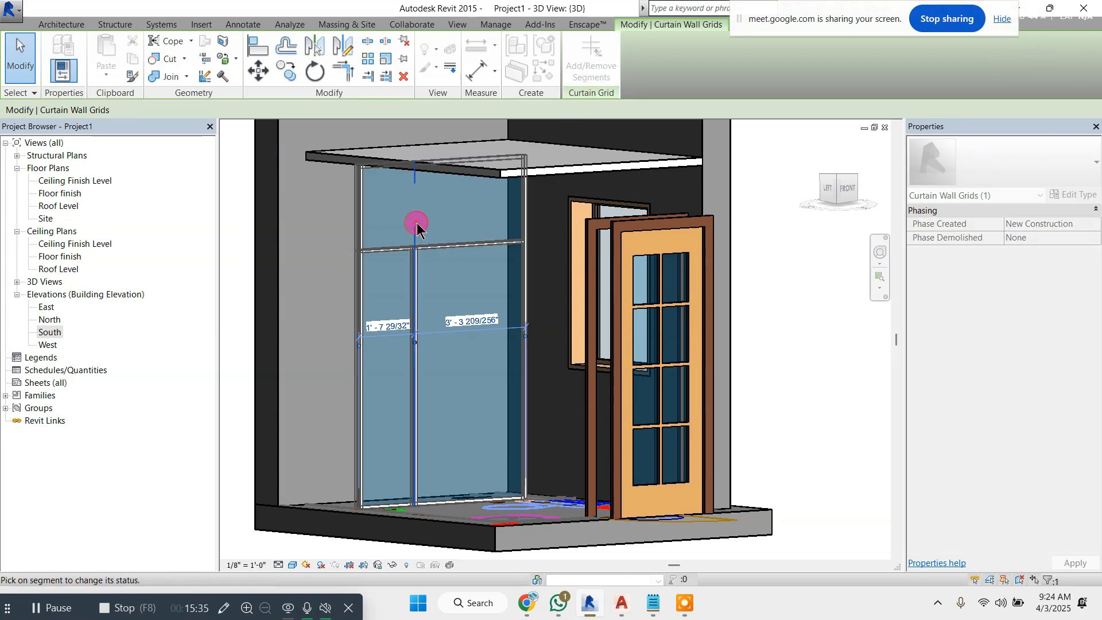
key(Escape)
key(Escape)
shift+middle_drag(505, 246, 763, 398)
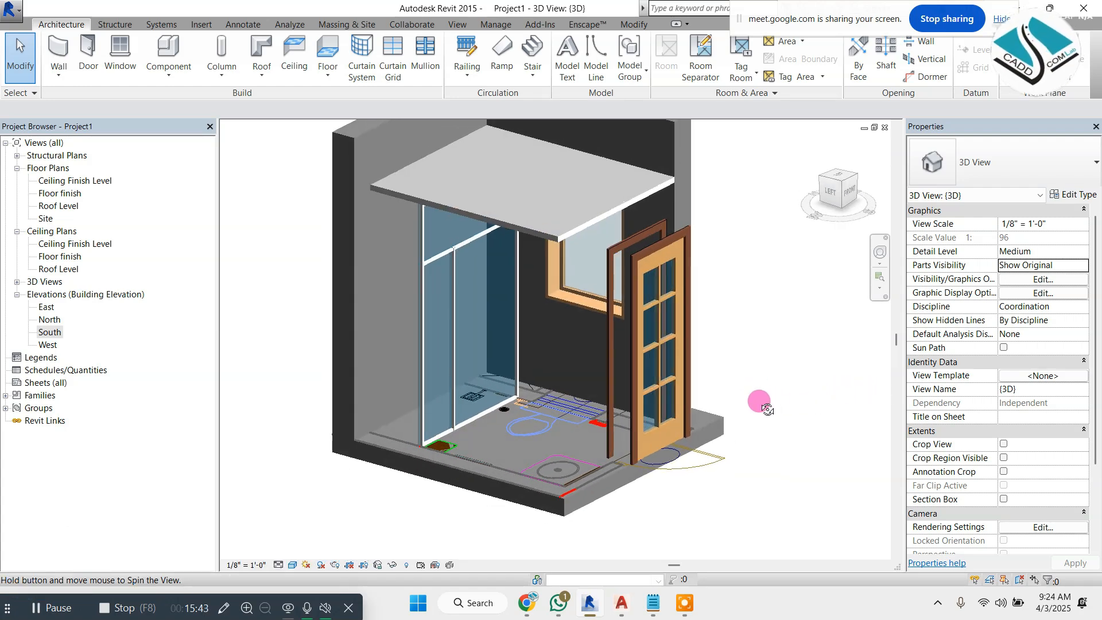
Open the Floor finish plan and frame the W.C area
double_click(70, 195)
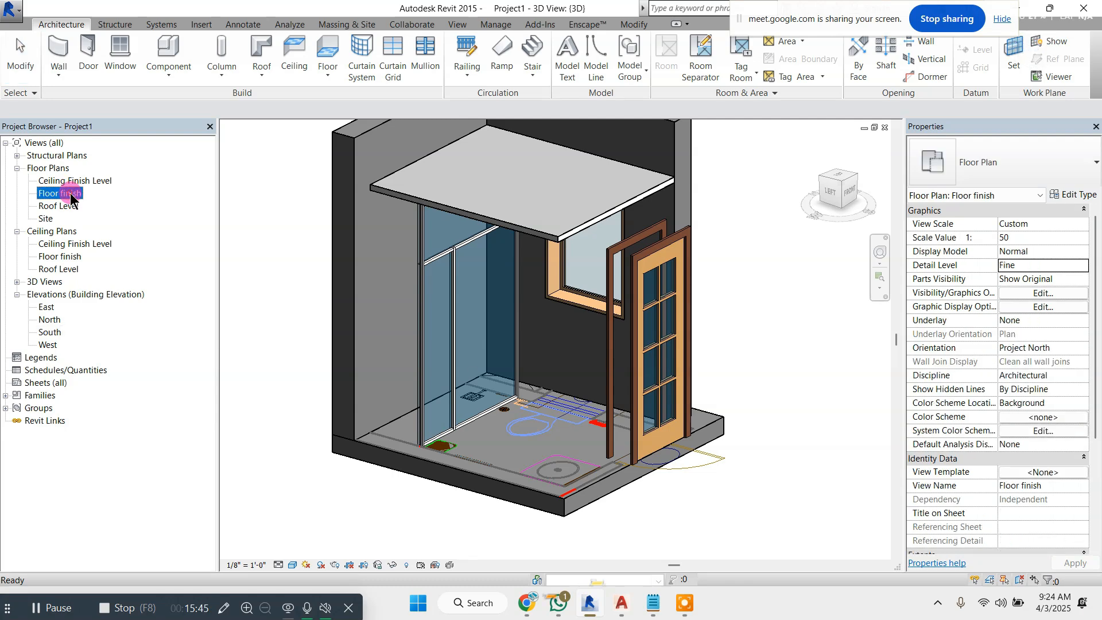
scroll(457, 278, down, 4)
middle_drag(468, 383, 463, 345)
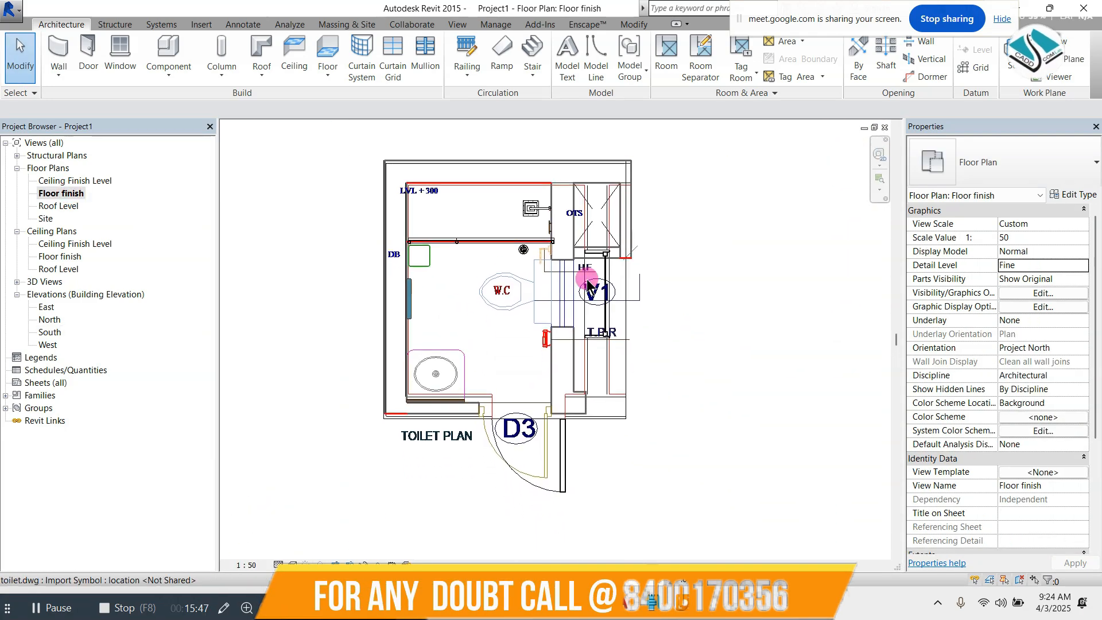
scroll(587, 278, up, 3)
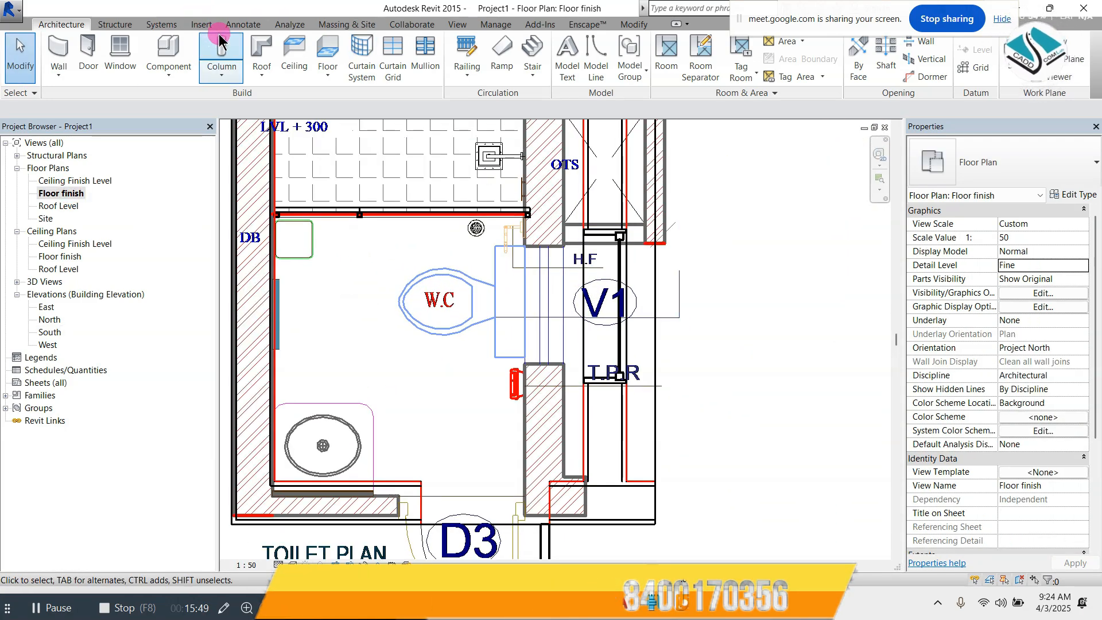
Load the Toilet-Domestic-3D component family from the revit bathroom folder on the Desktop
click(178, 53)
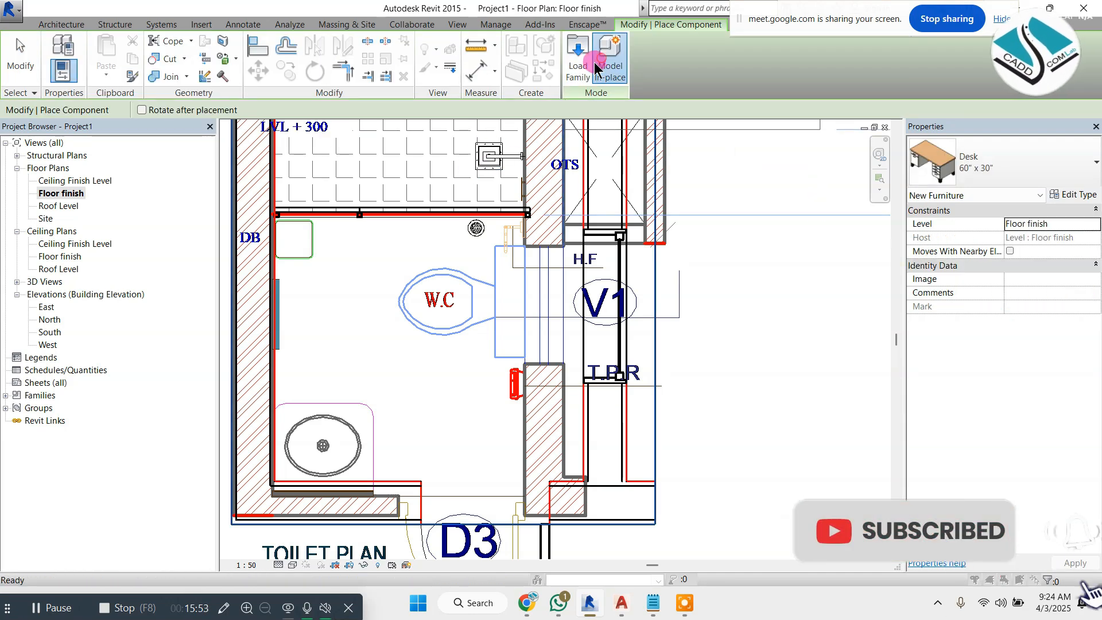
key(Escape)
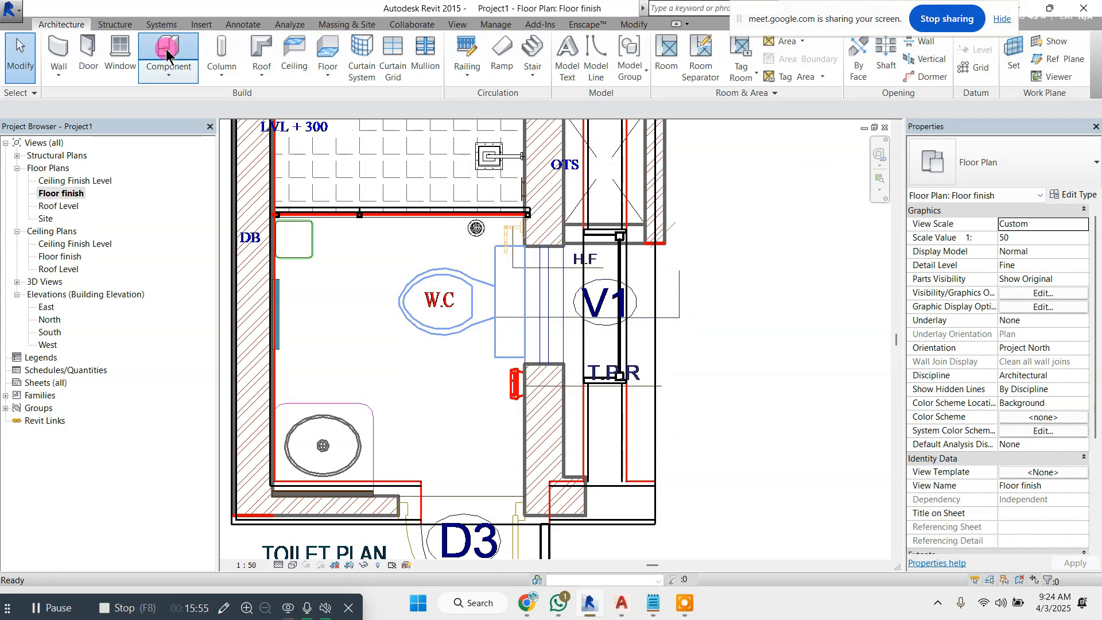
click(167, 53)
click(578, 58)
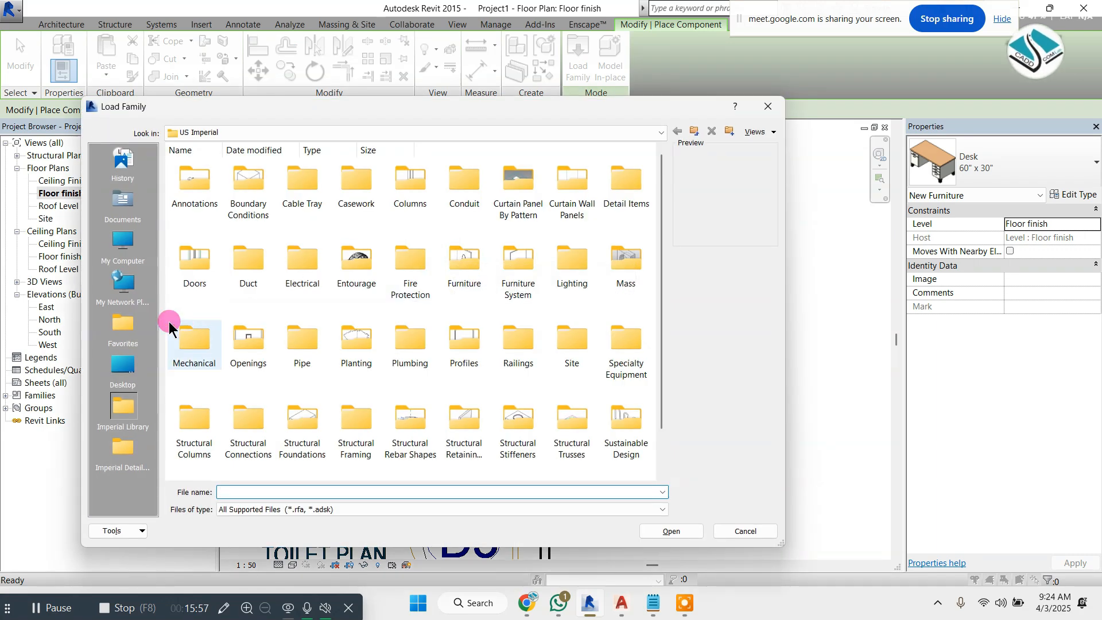
click(118, 375)
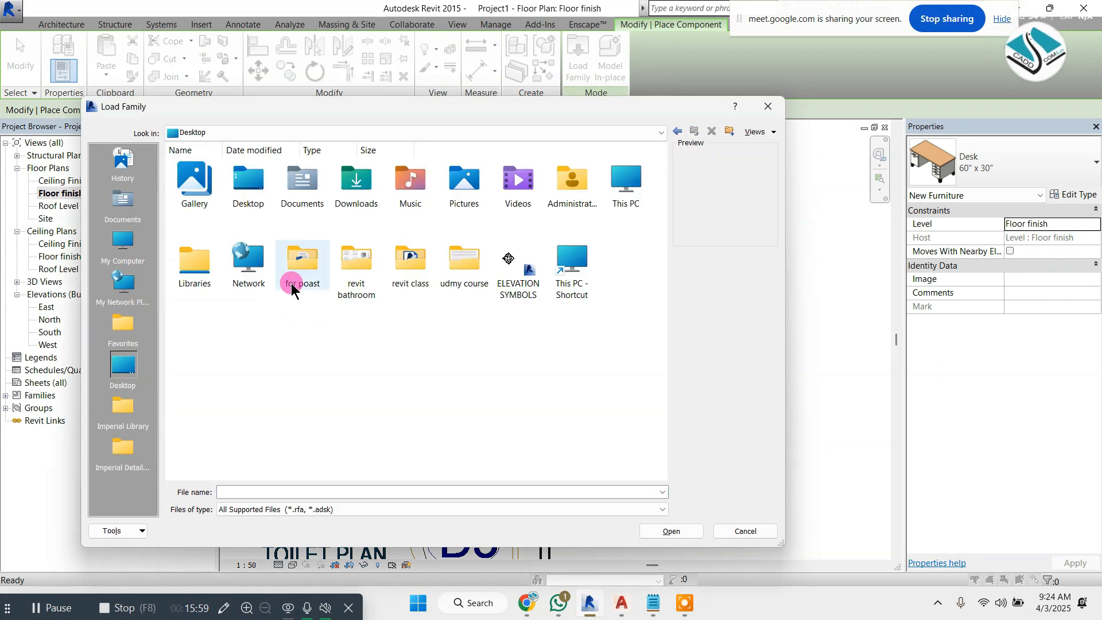
double_click(347, 262)
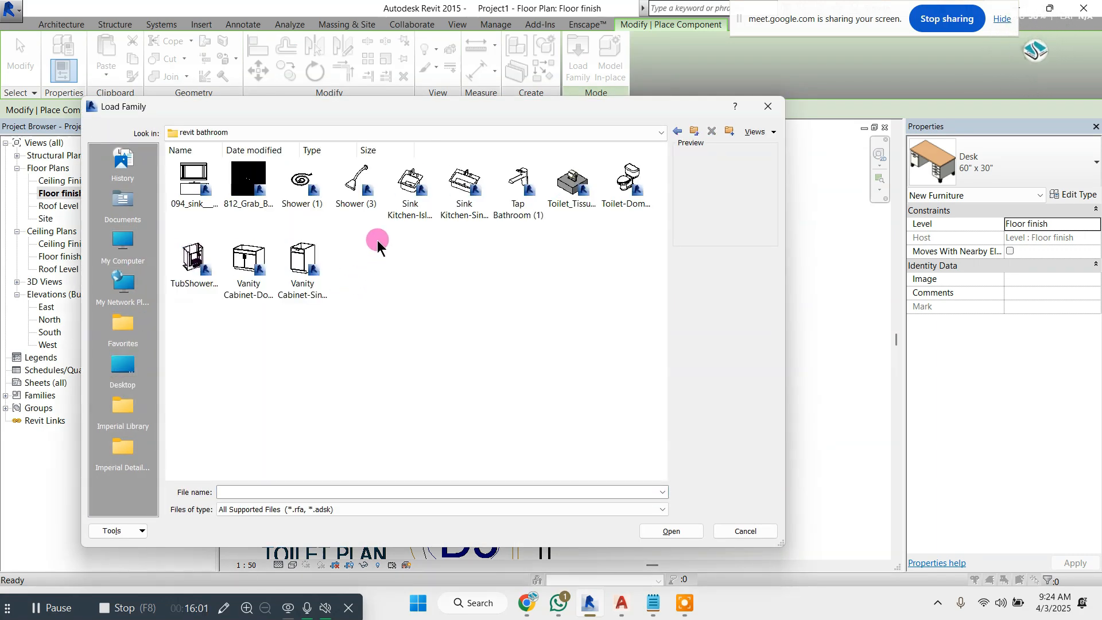
double_click(624, 186)
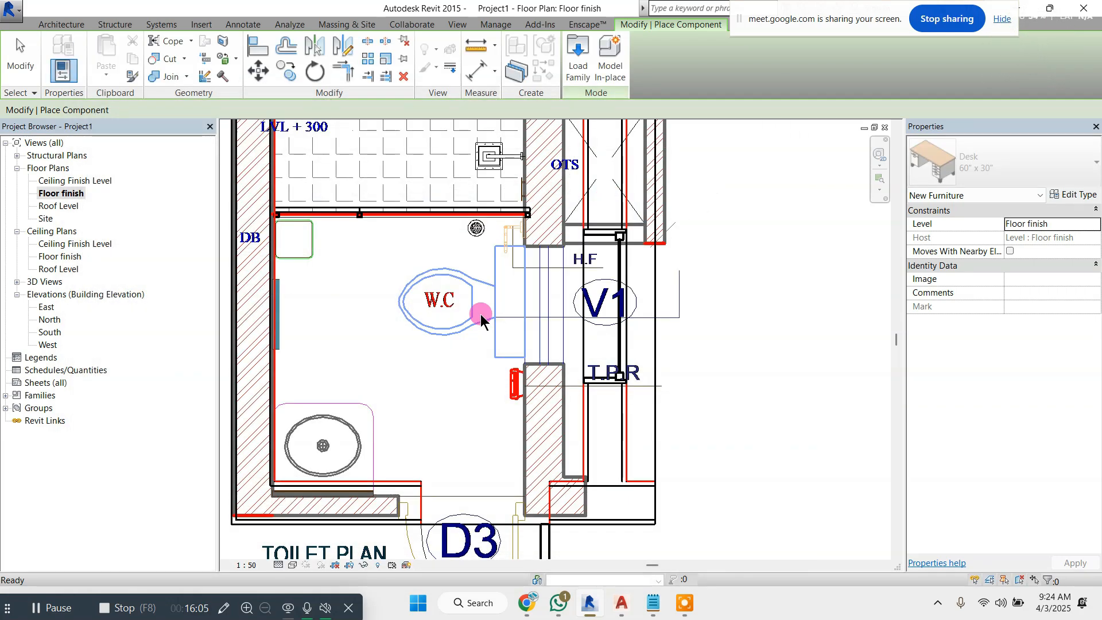
Rotate the toilet so its bowl faces into the room and place it at the V1 opening beside the W.C symbol
key(space)
key(space)
key(space)
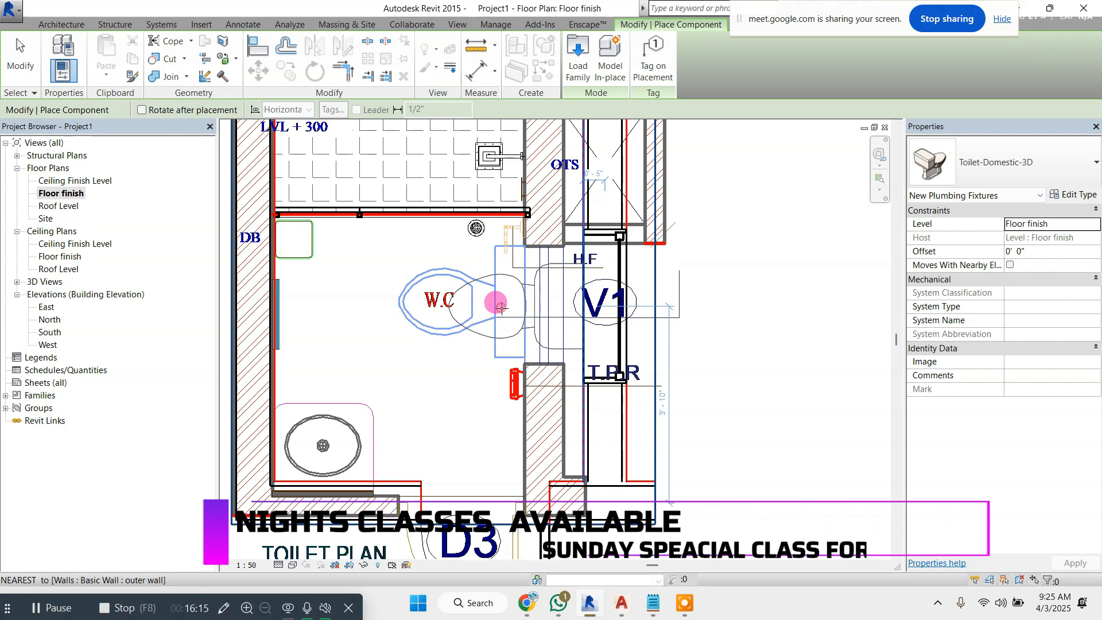
key(Escape)
Review the placed toilet's type parameters, inspect its 3D geometry in the family editor, and return to the plan
click(546, 281)
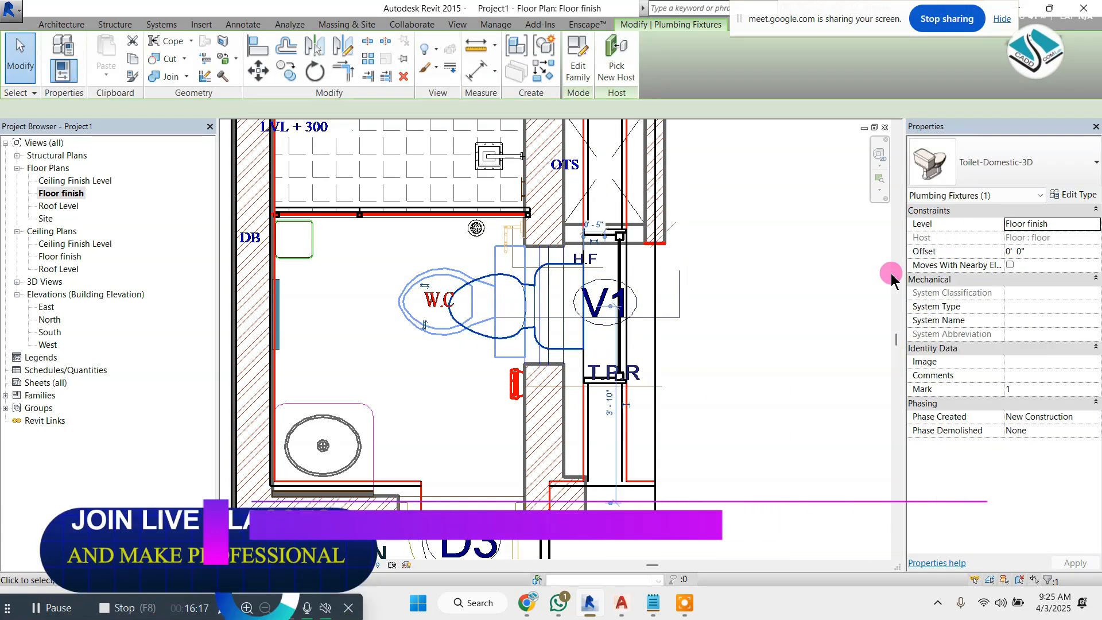
click(1062, 170)
click(1058, 165)
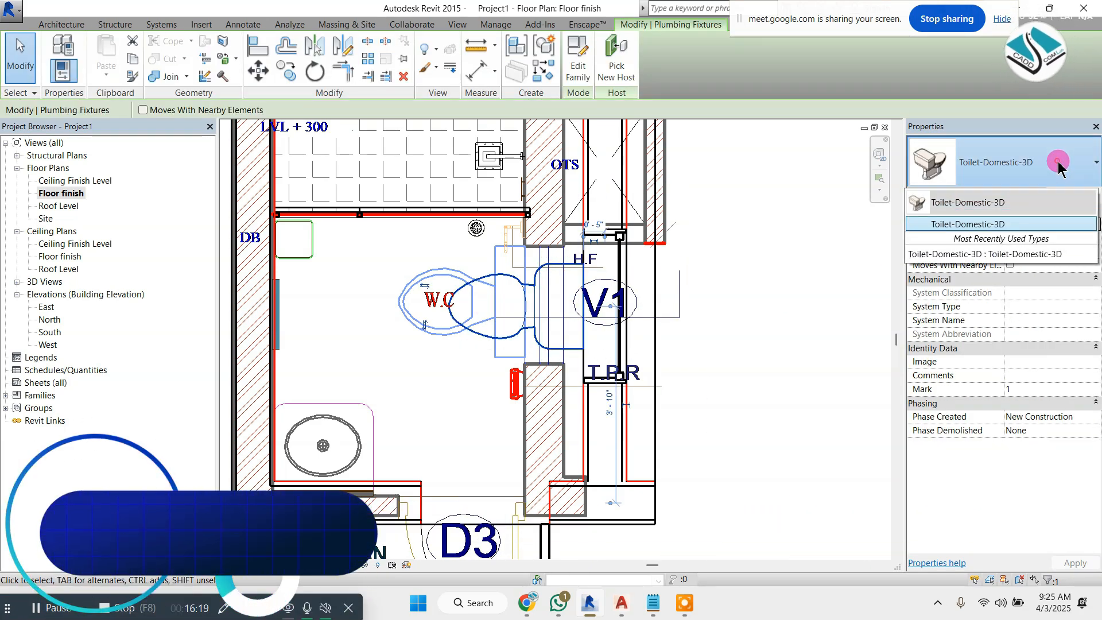
click(1068, 194)
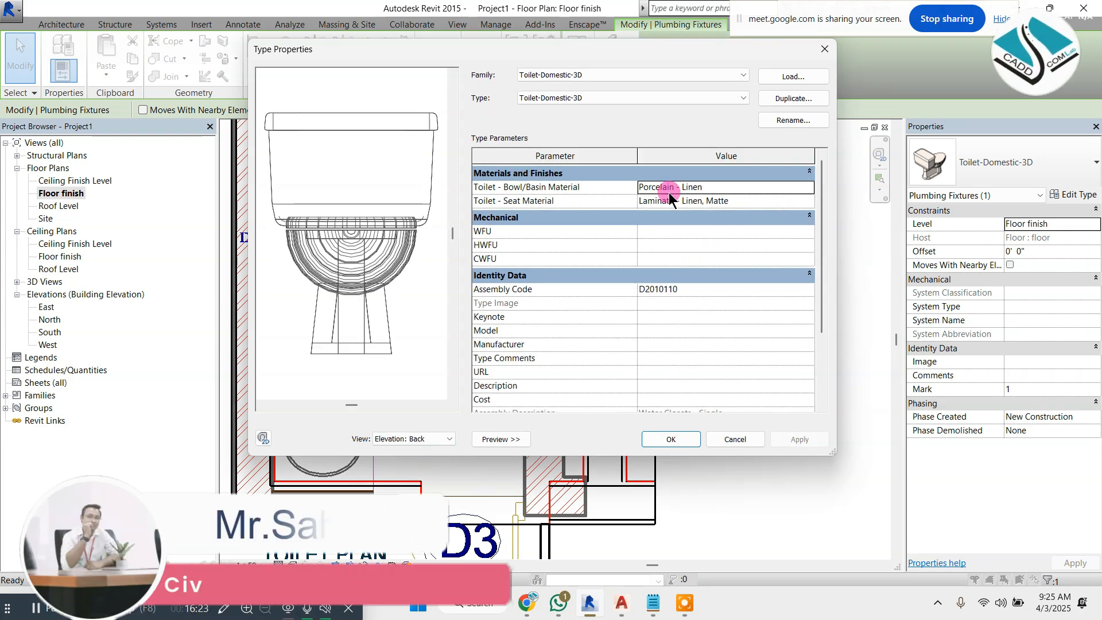
scroll(663, 281, down, 3)
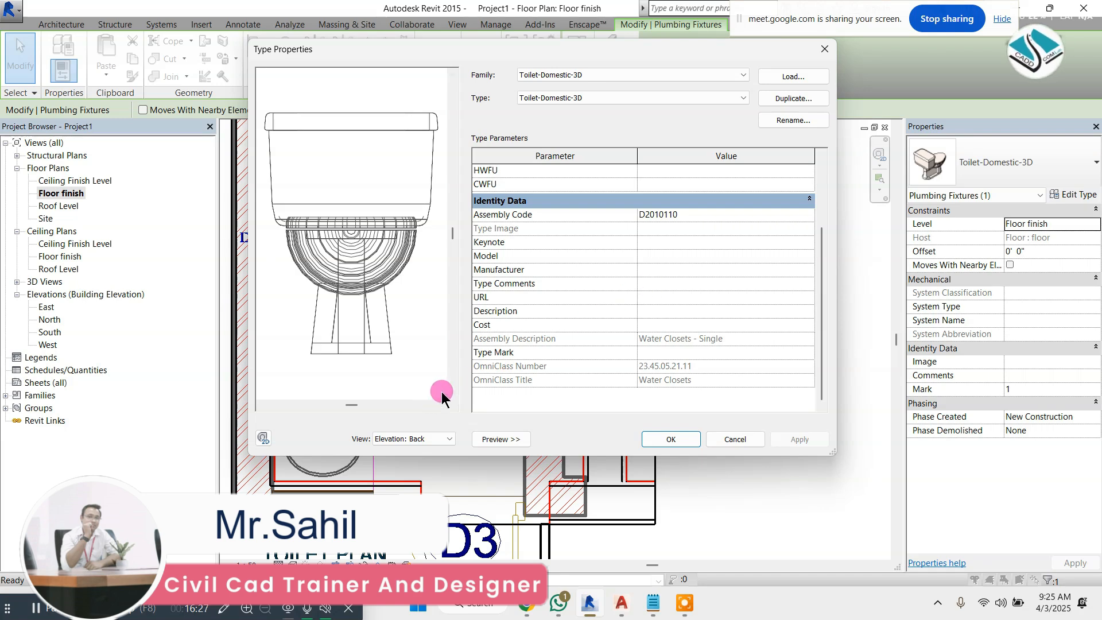
key(Escape)
key(Escape)
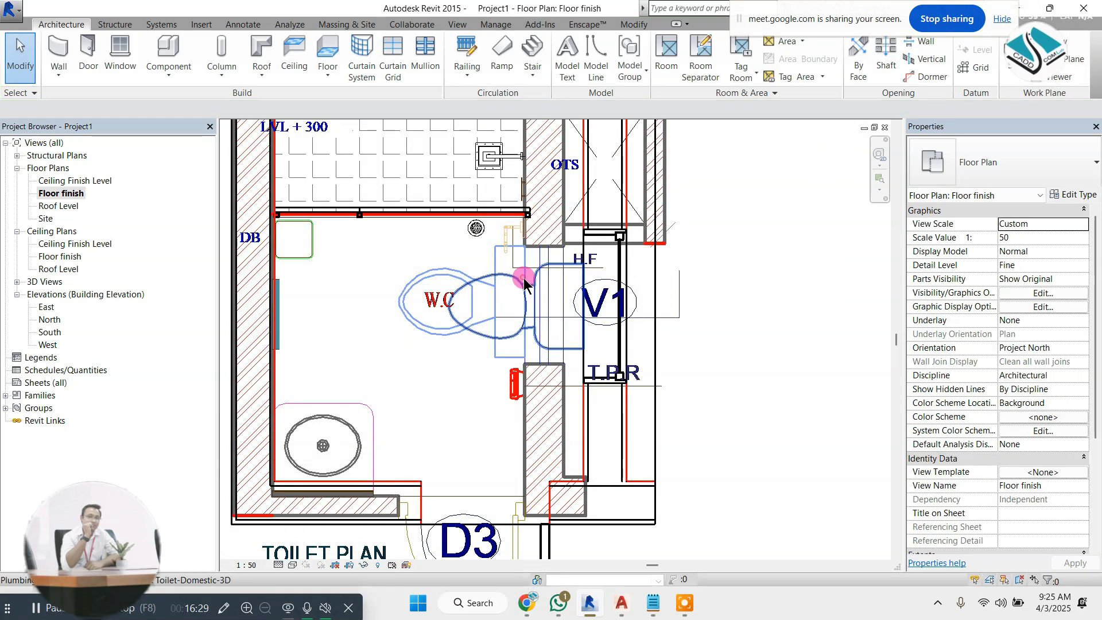
click(524, 281)
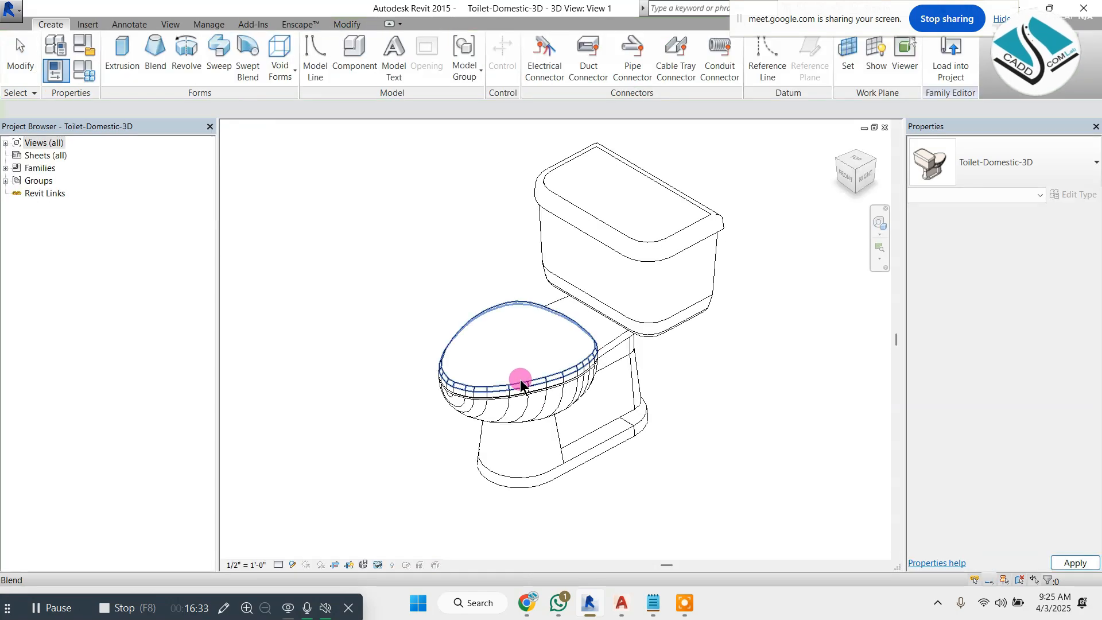
shift+middle_drag(689, 394, 649, 336)
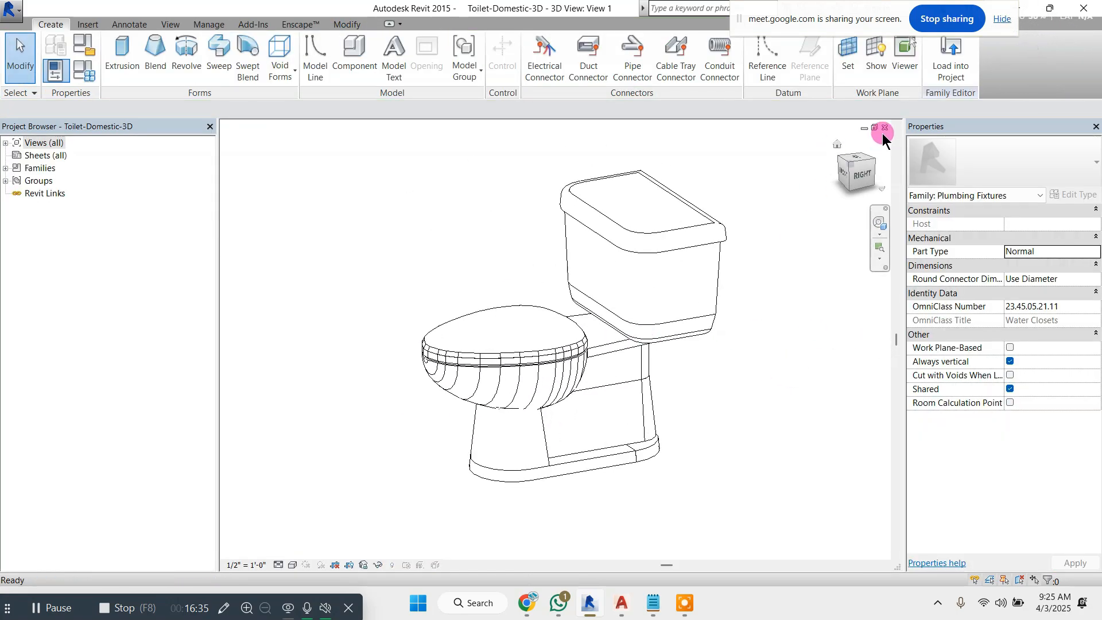
click(883, 126)
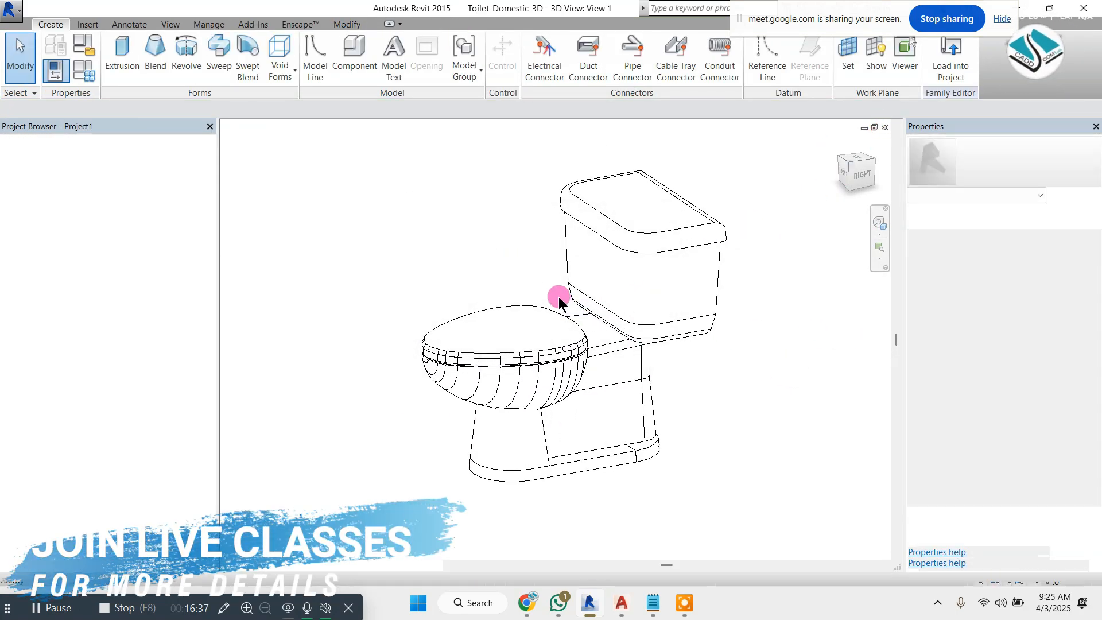
Try to place the label W.C as 3D model text over the toilet in the plan
scroll(468, 280, up, 3)
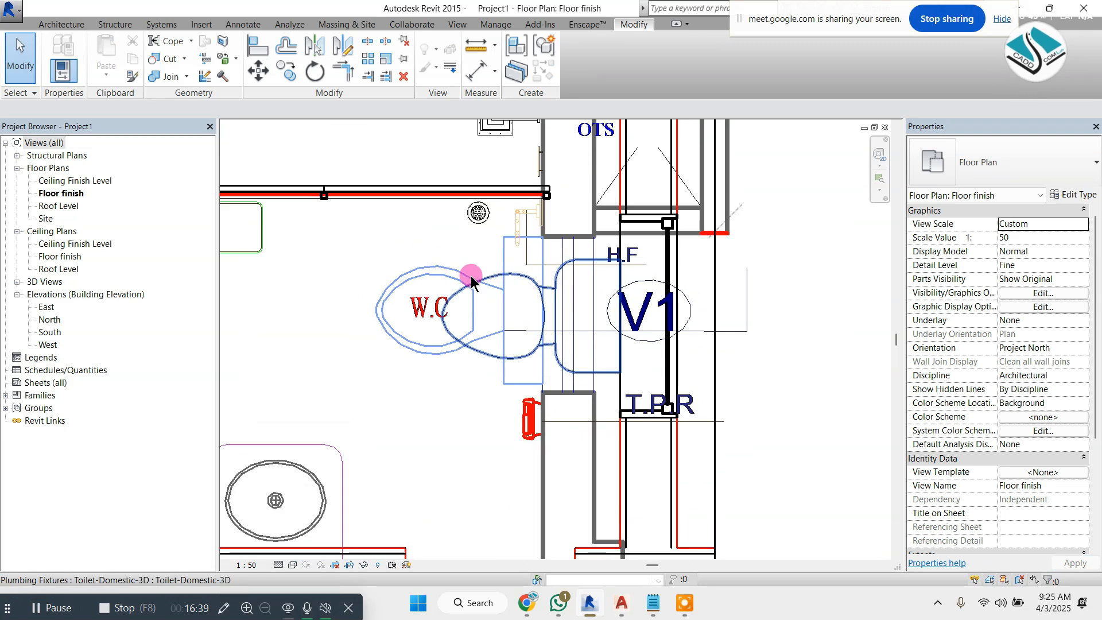
click(55, 32)
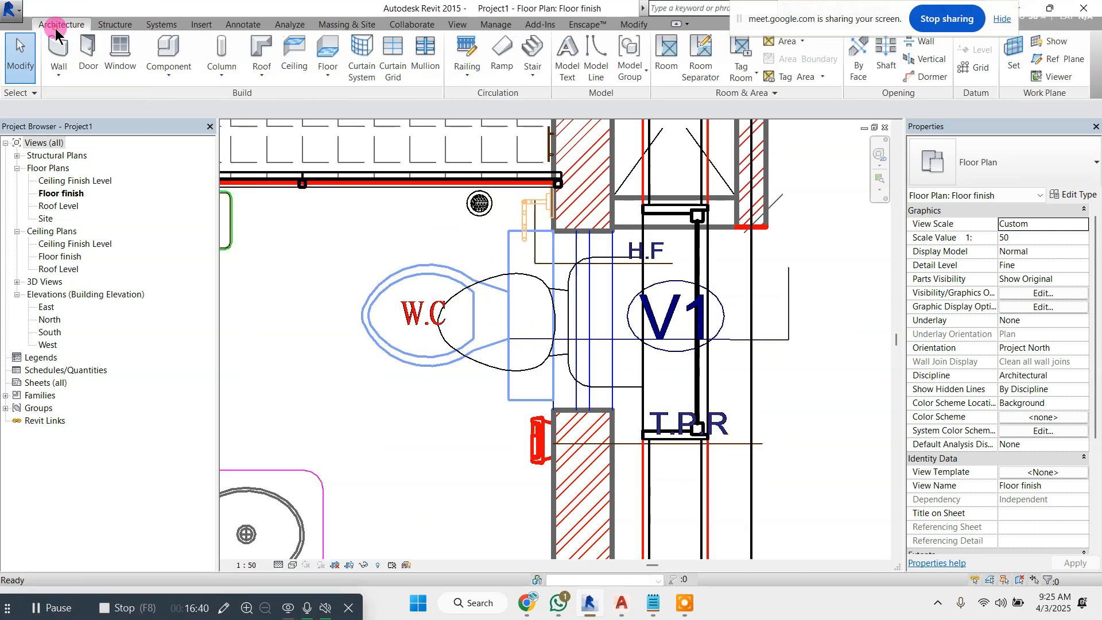
click(567, 55)
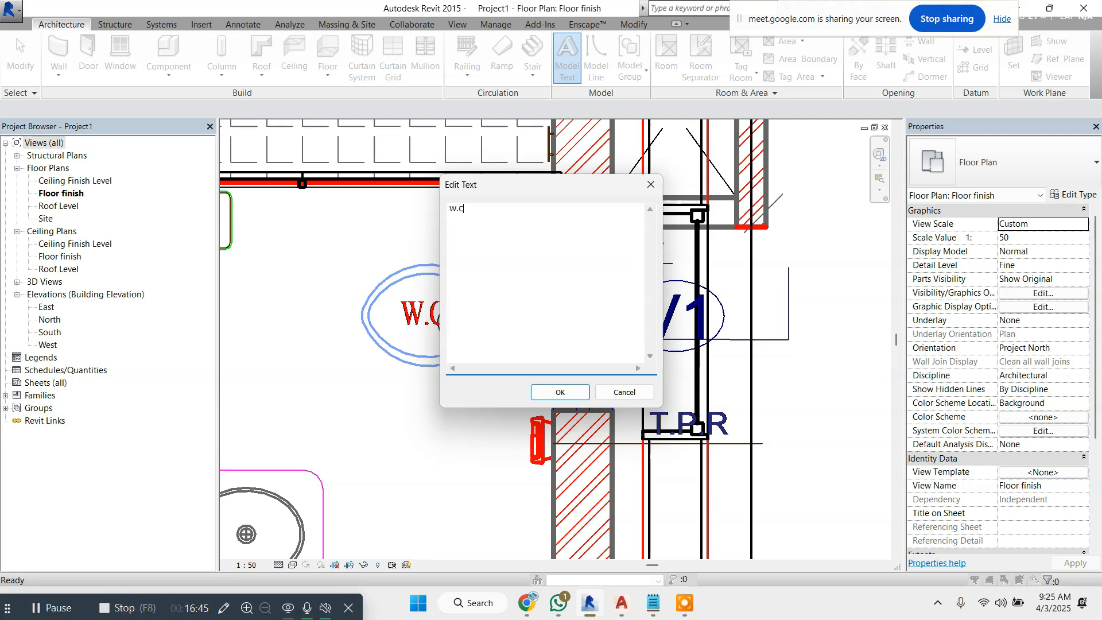
click(565, 391)
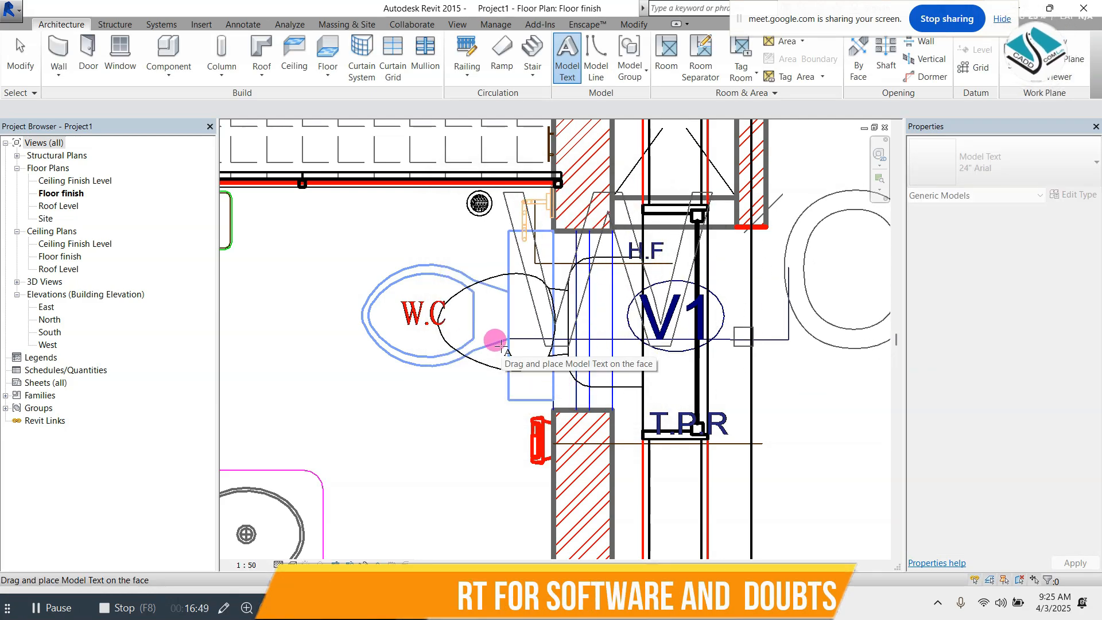
click(502, 344)
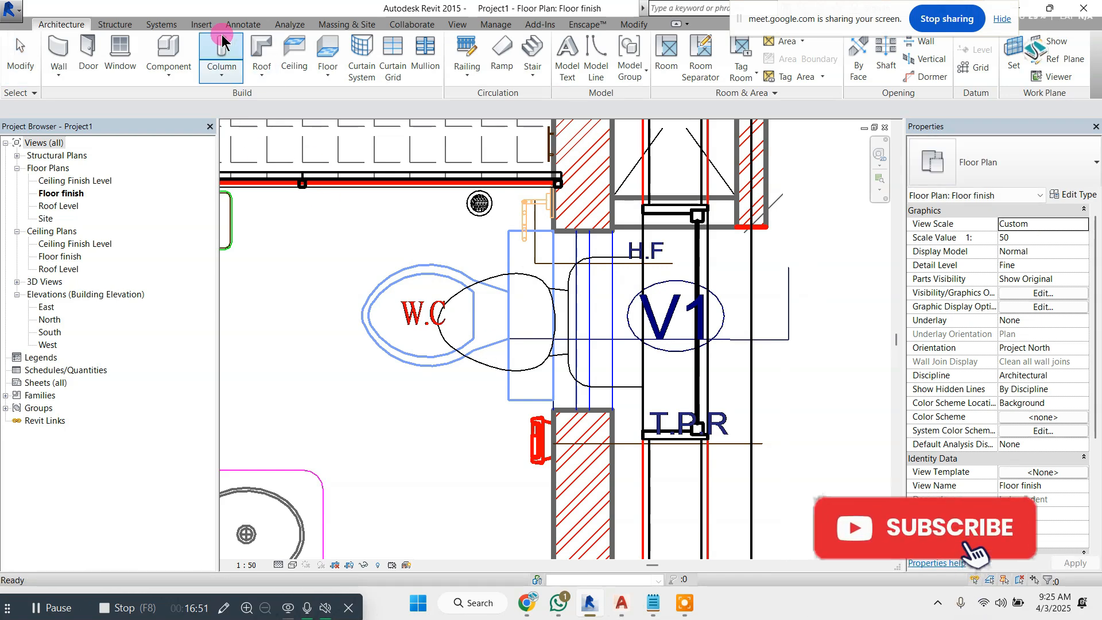
Add a 1/4" Arial text note reading W.C over the toilet in the Floor finish plan
click(243, 24)
click(469, 44)
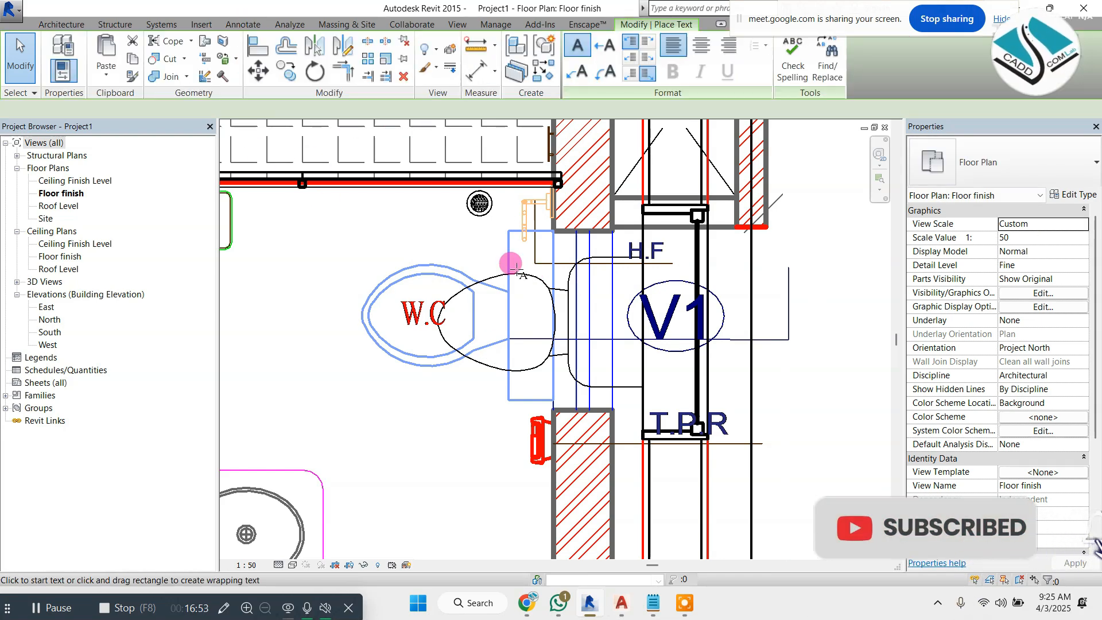
click(471, 325)
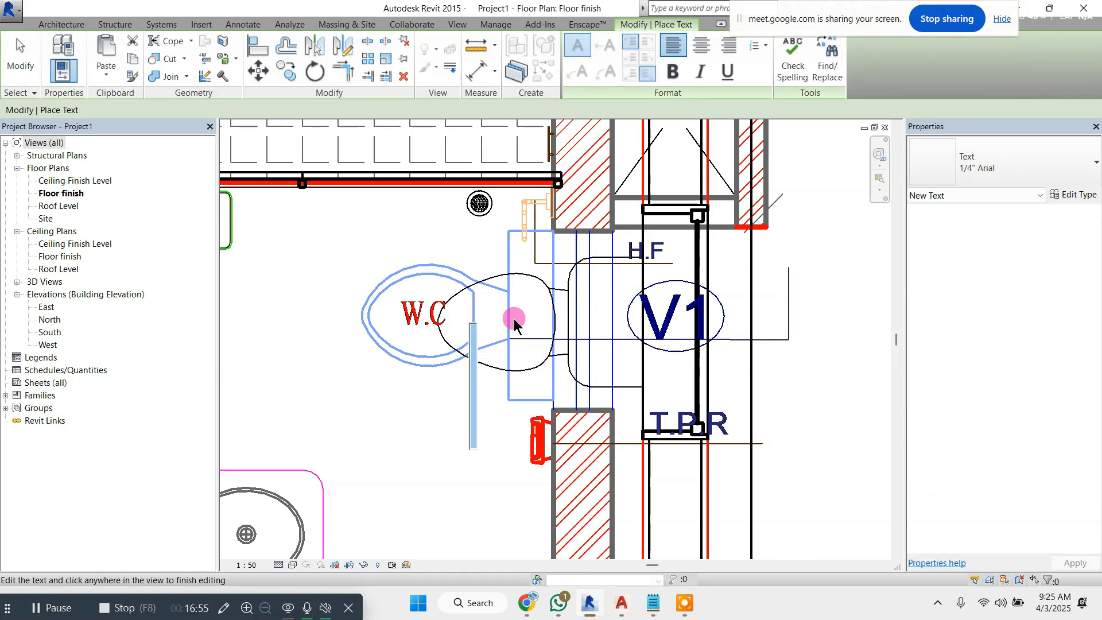
text(W.C)
key(ctrl+a)
click(430, 379)
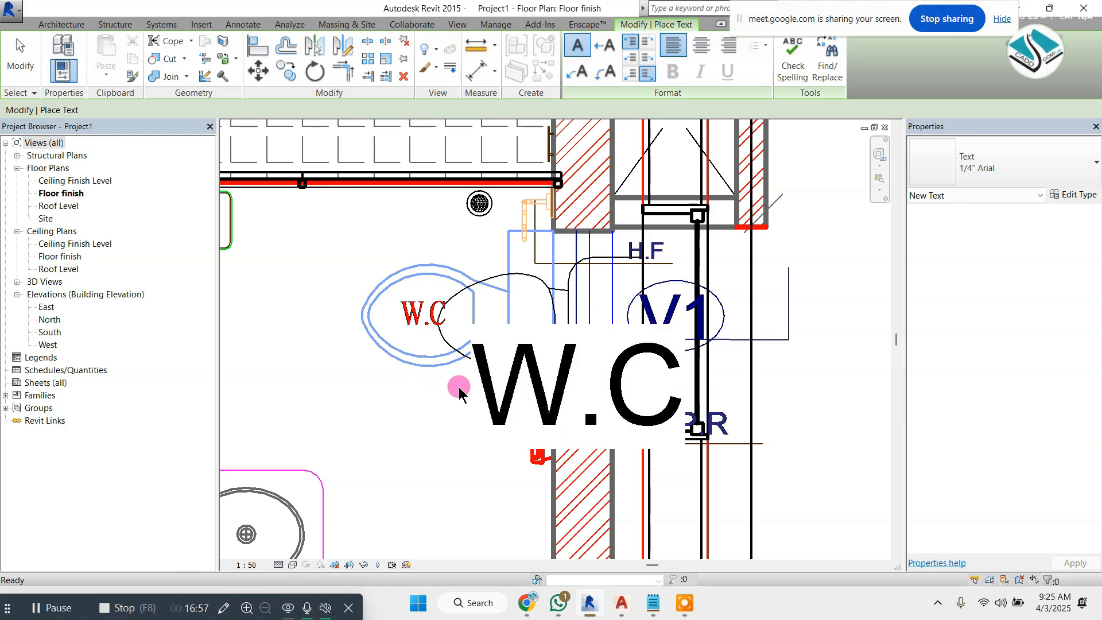
Finish the W.C text note and set the project's length units to millimeters
key(Escape)
click(576, 382)
key(Escape)
key(u)
key(n)
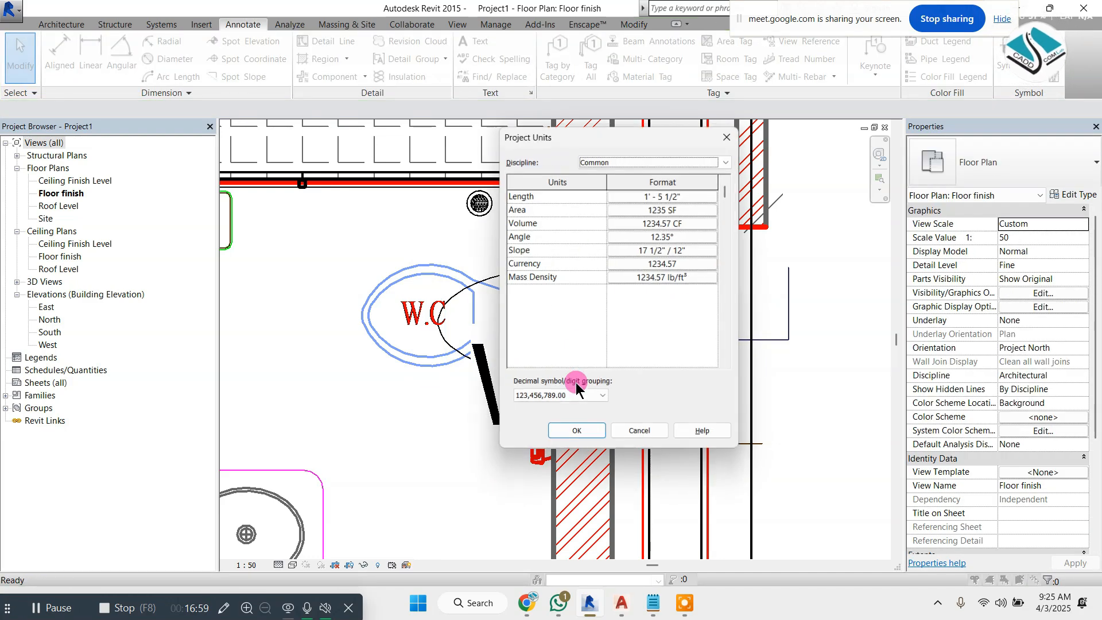
click(663, 196)
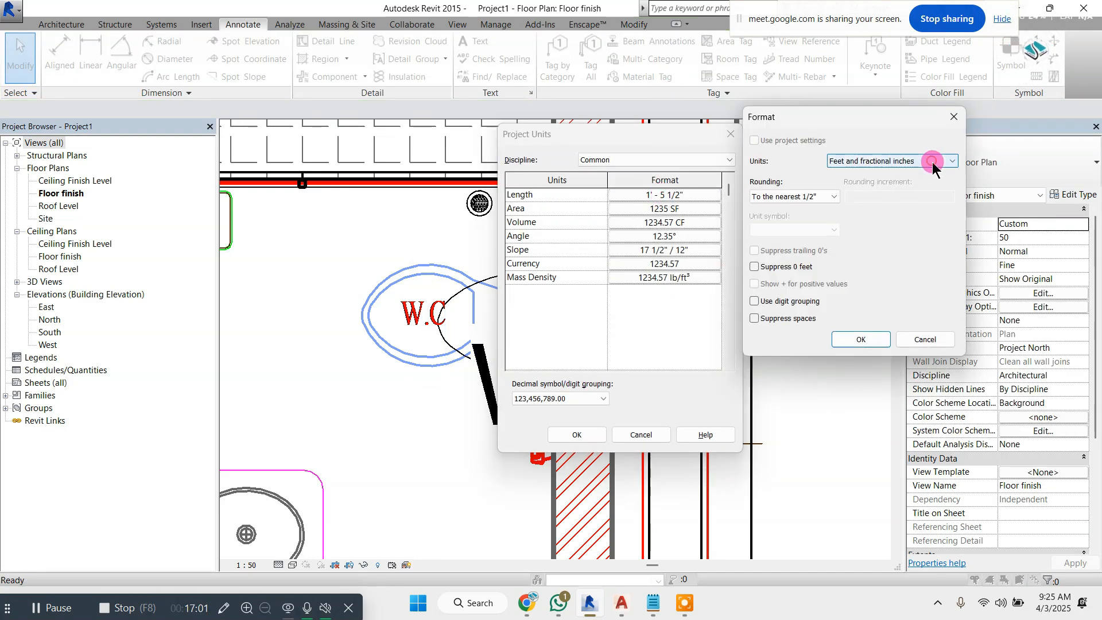
click(933, 163)
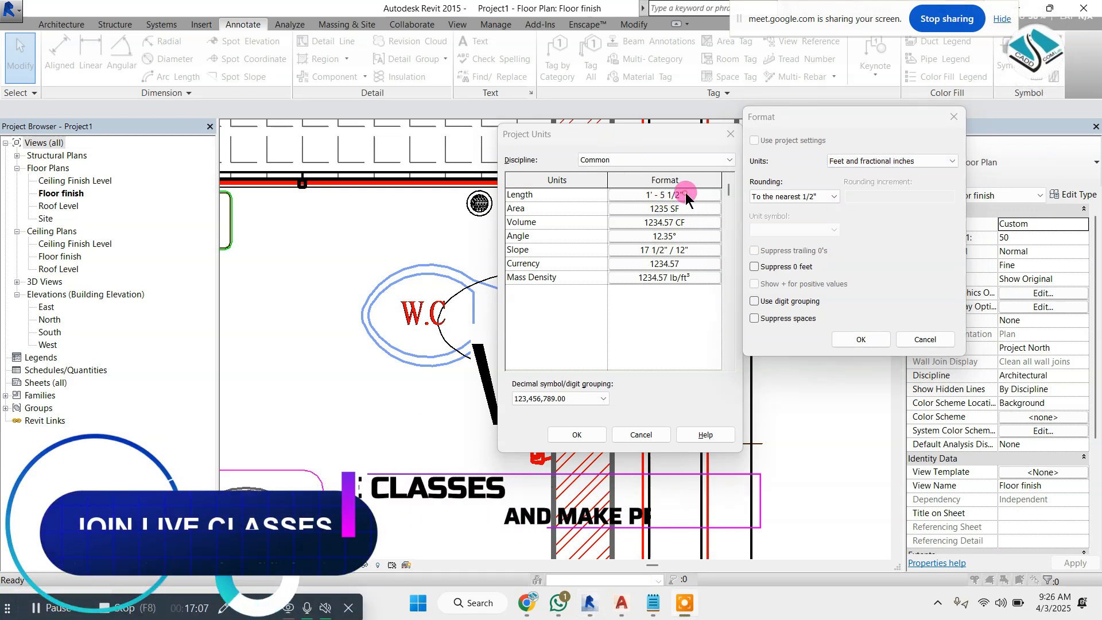
click(897, 161)
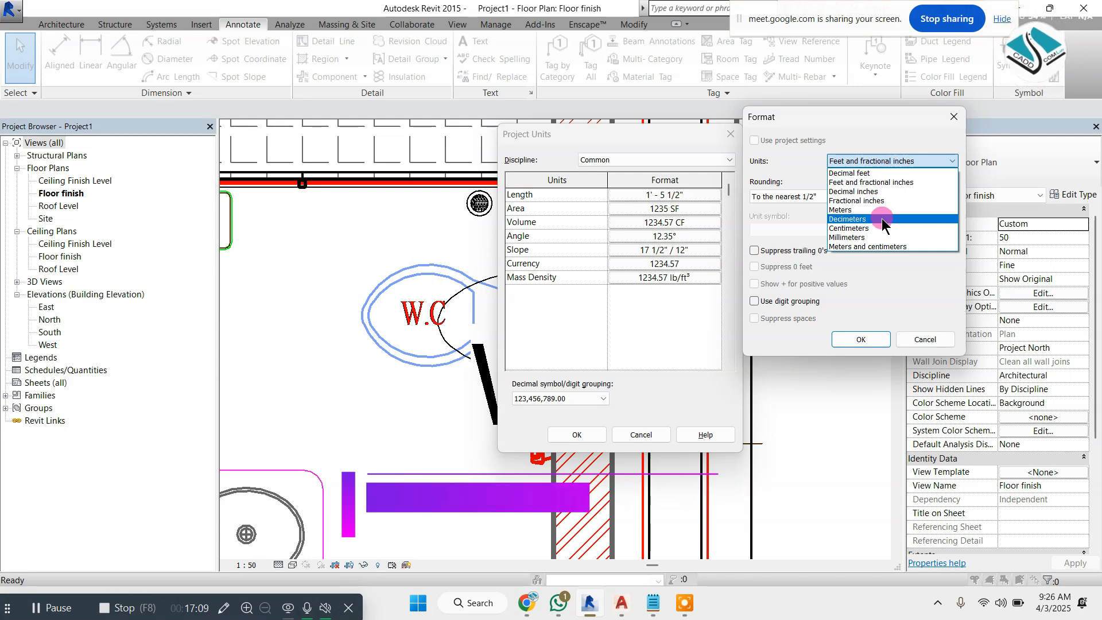
click(884, 237)
click(861, 339)
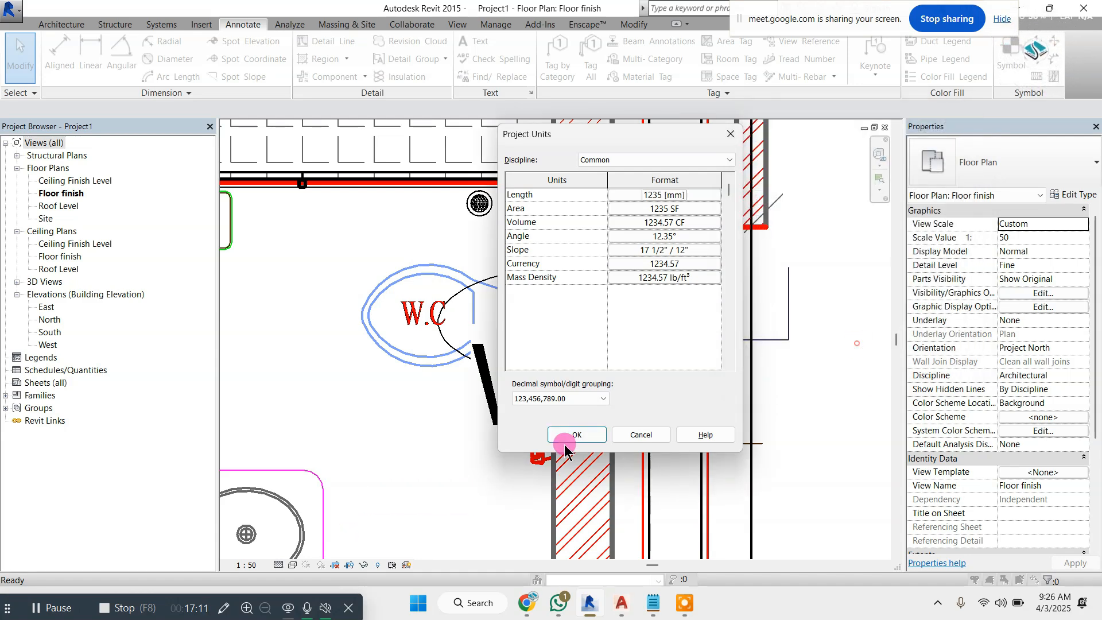
click(575, 435)
Change the W.C text note's type color to red and its text size to 3 mm
click(644, 380)
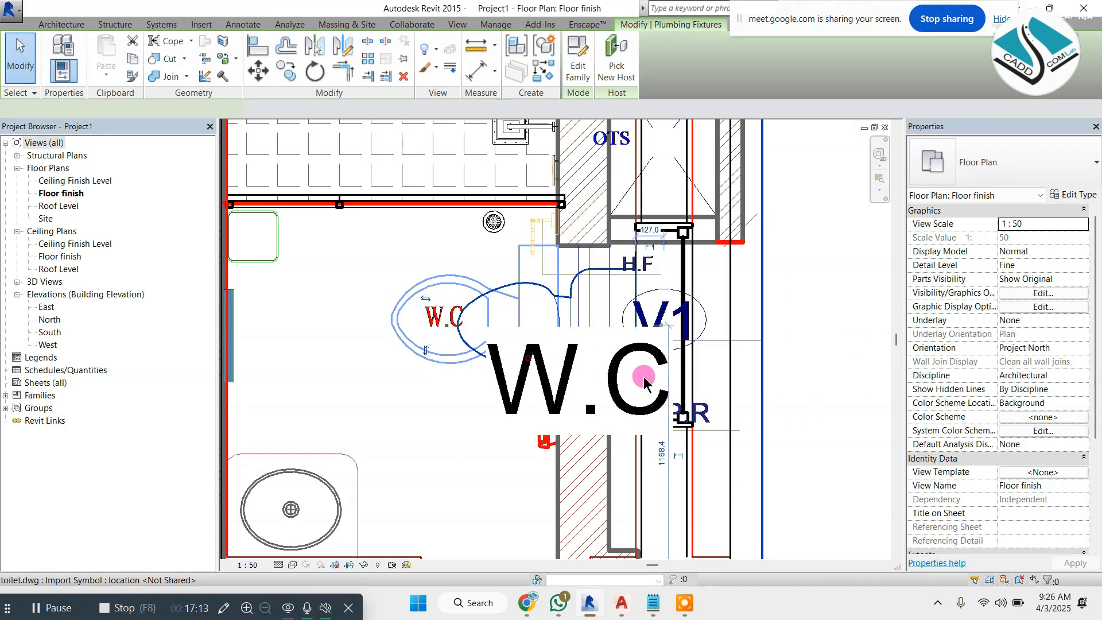
click(511, 394)
click(1082, 195)
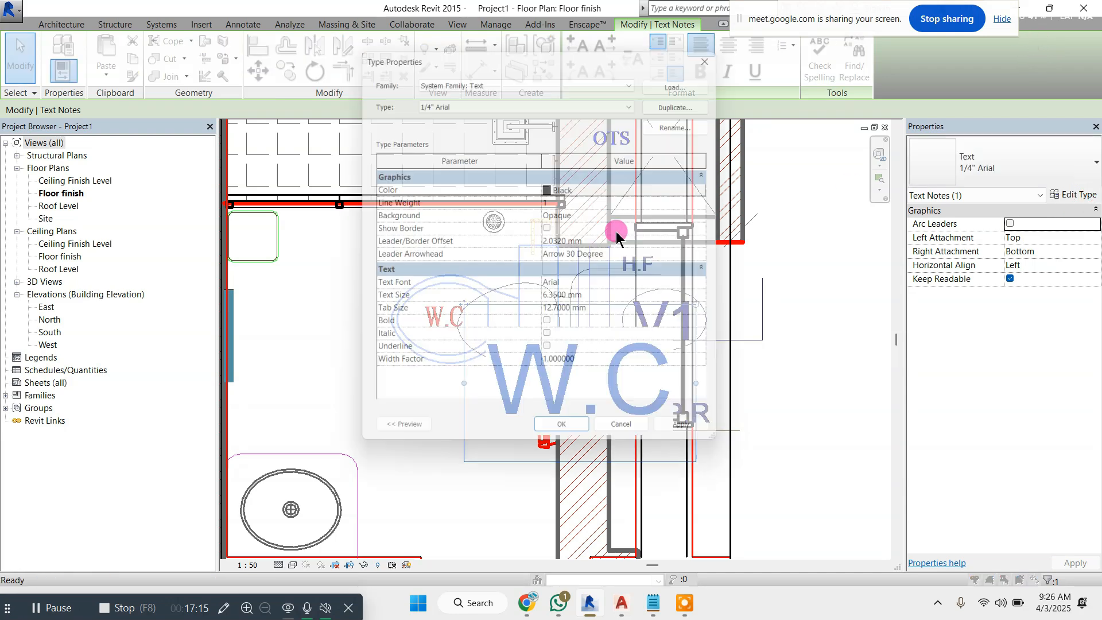
click(617, 187)
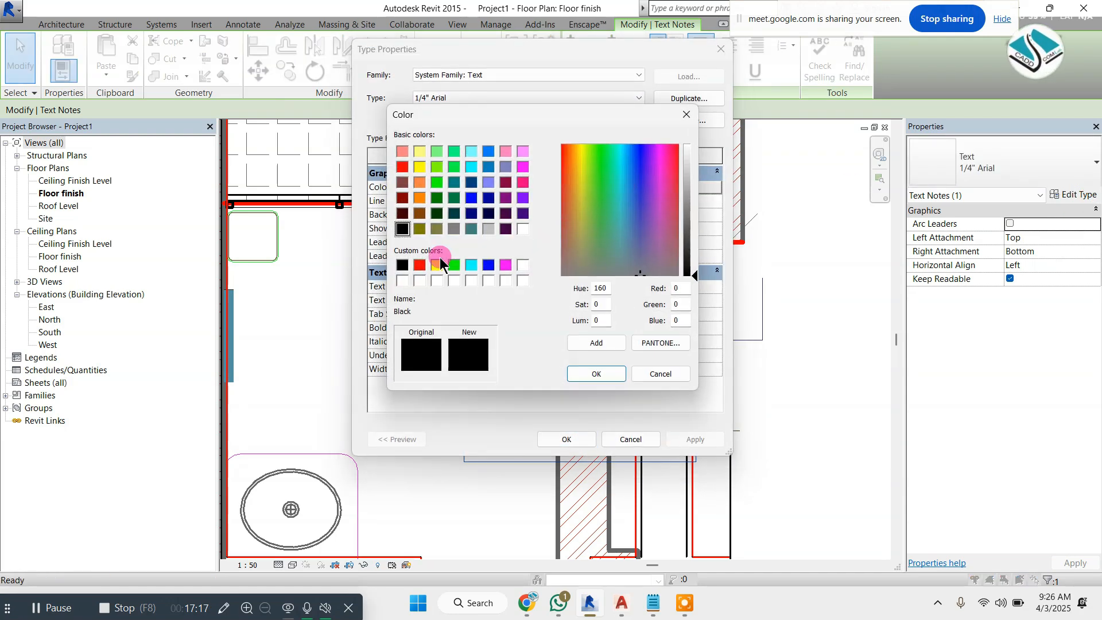
click(420, 266)
click(597, 374)
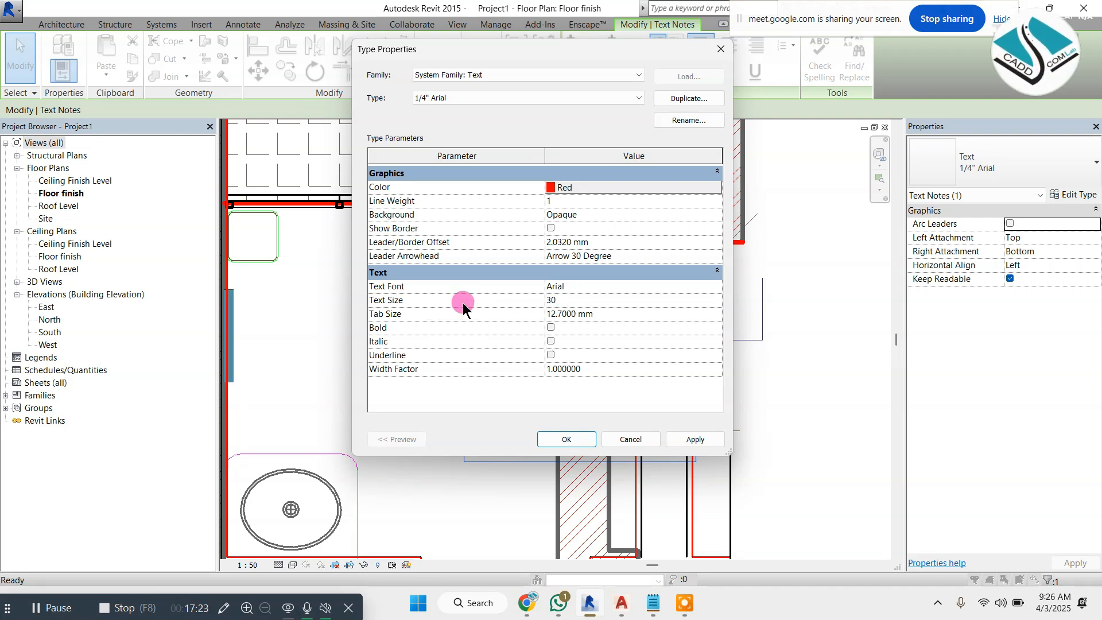
click(566, 439)
Set the W.C note's type to a 2 mm text size and the ItalicT font
scroll(519, 344, up, 3)
click(1074, 195)
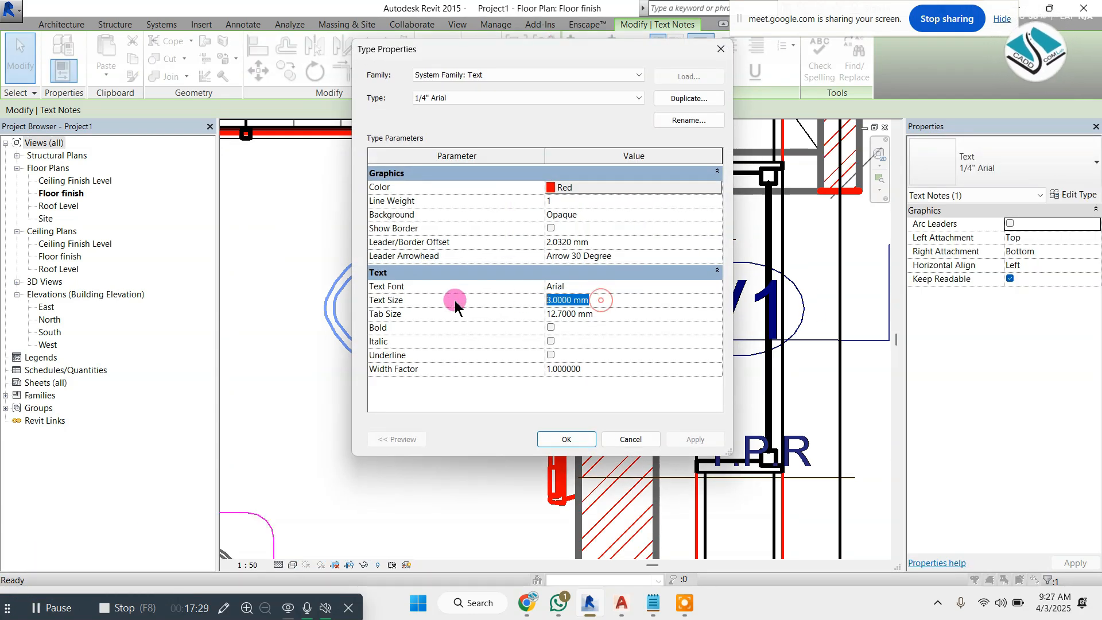
text(2.0)
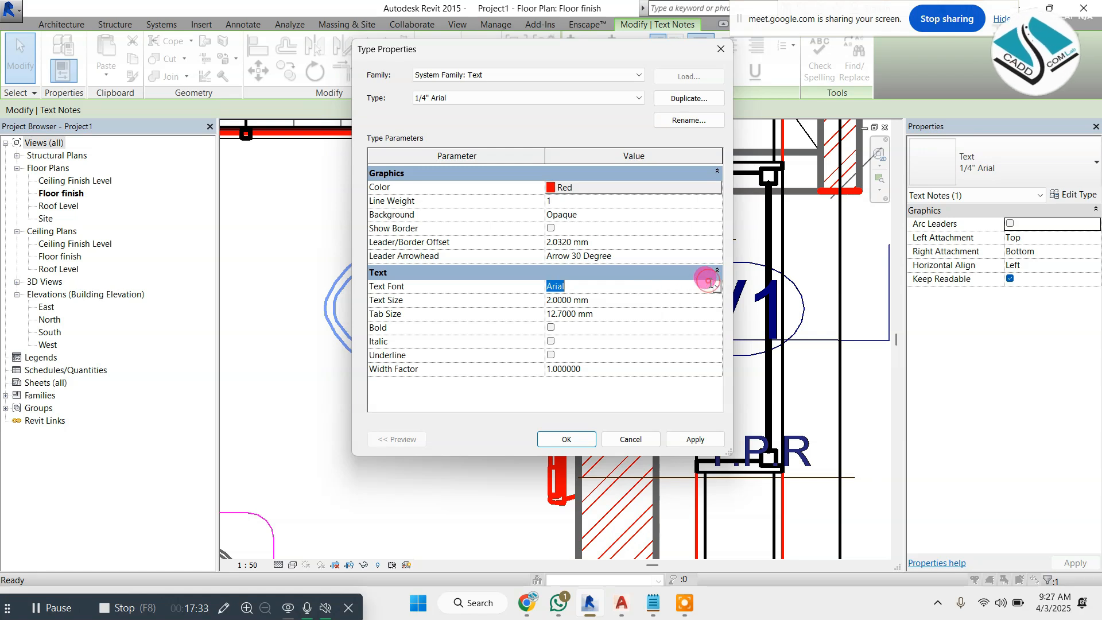
click(712, 287)
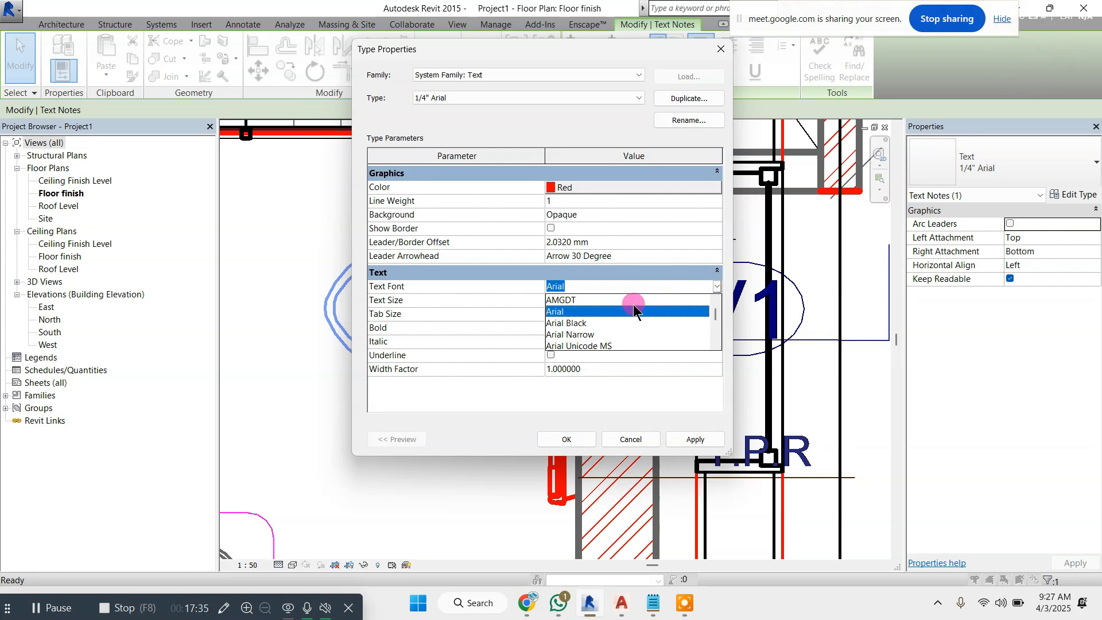
scroll(634, 305, up, 1)
scroll(589, 319, down, 10)
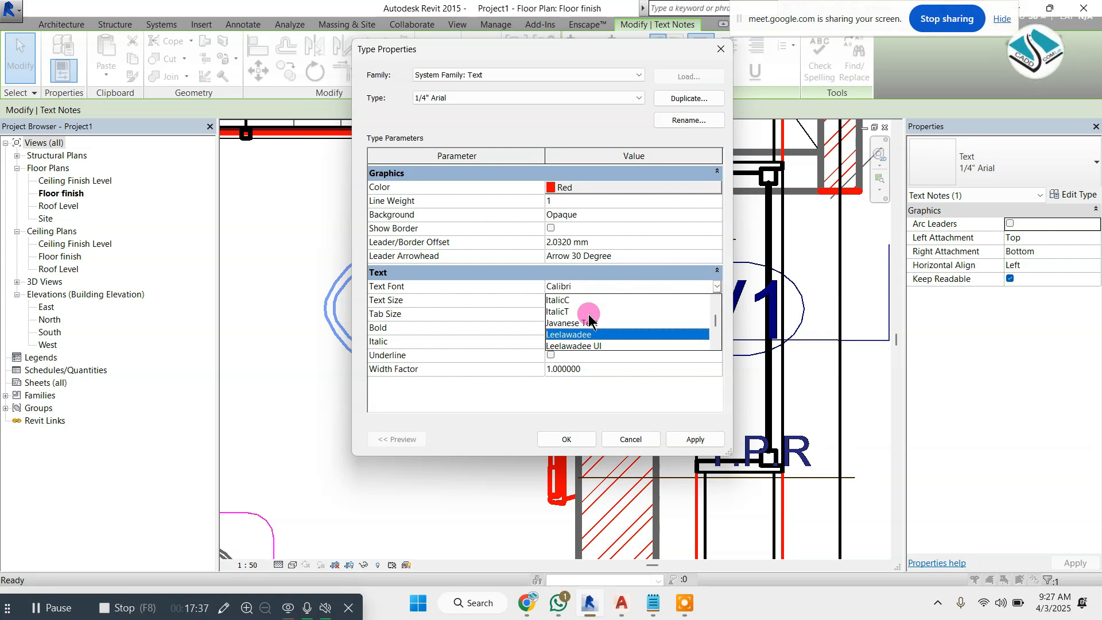
click(590, 314)
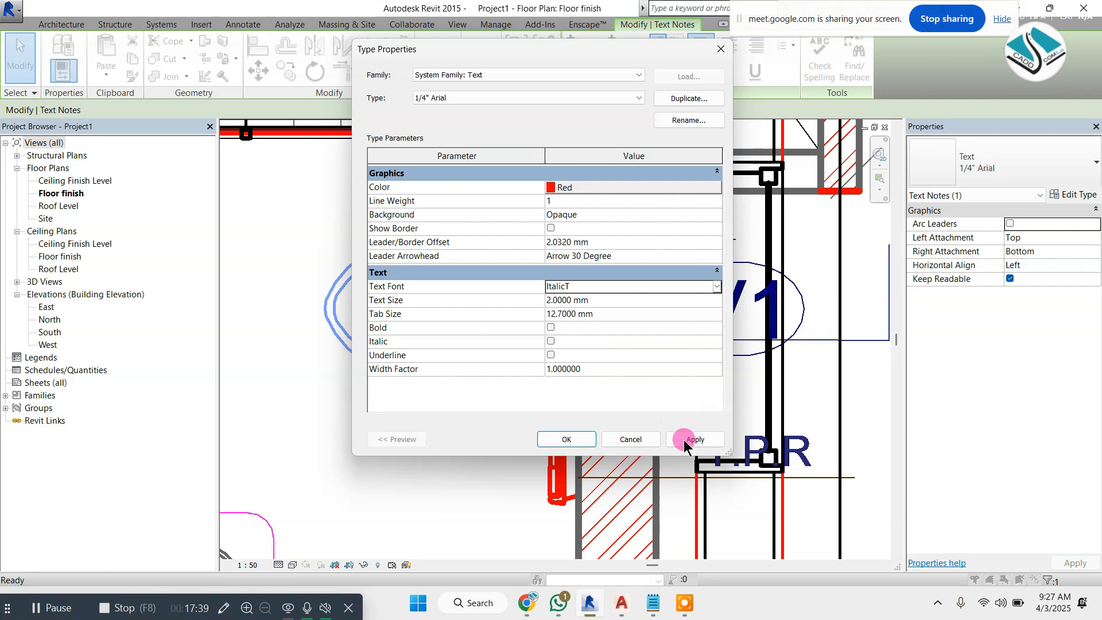
drag(559, 52, 290, 53)
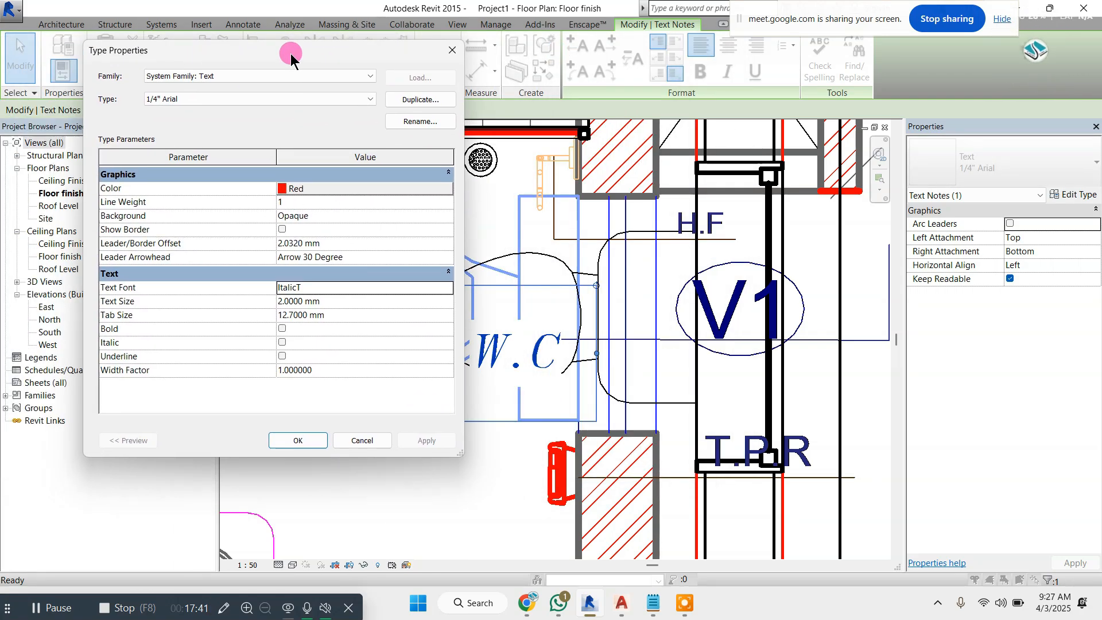
click(297, 440)
Reposition the W.C text note over the modelled toilet, just beside the imported W.C label
scroll(446, 344, up, 4)
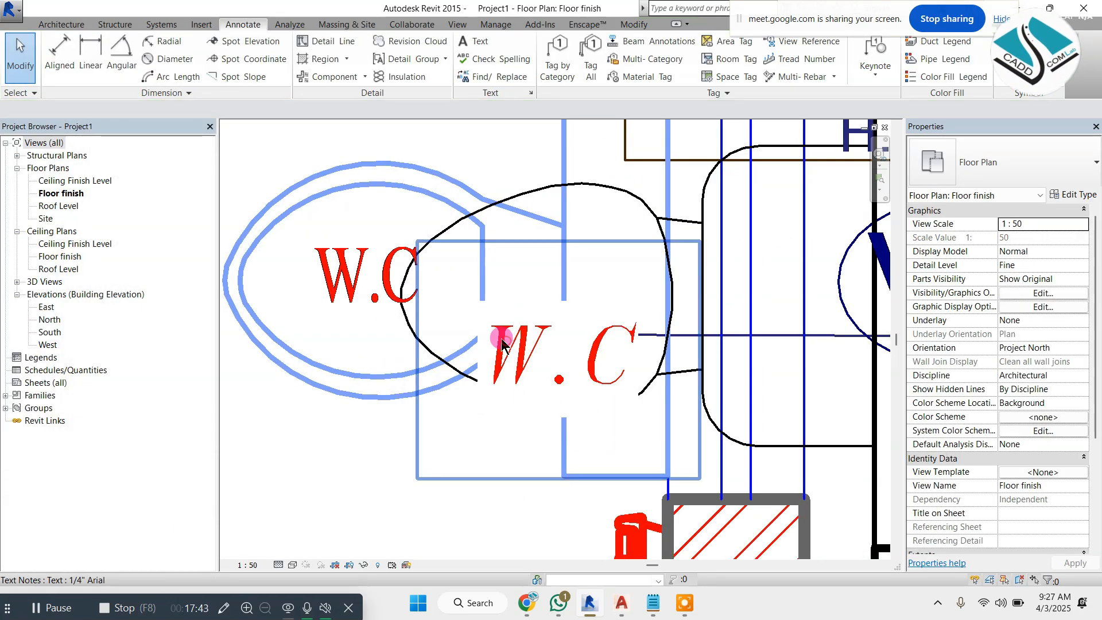
drag(505, 352, 355, 284)
key(Escape)
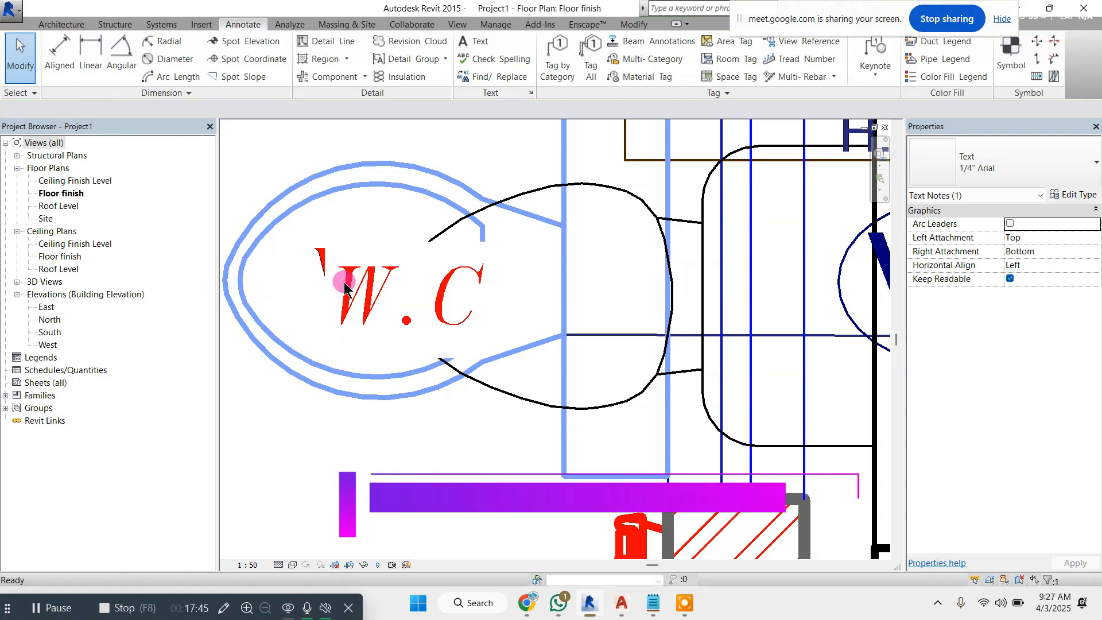
double_click(345, 281)
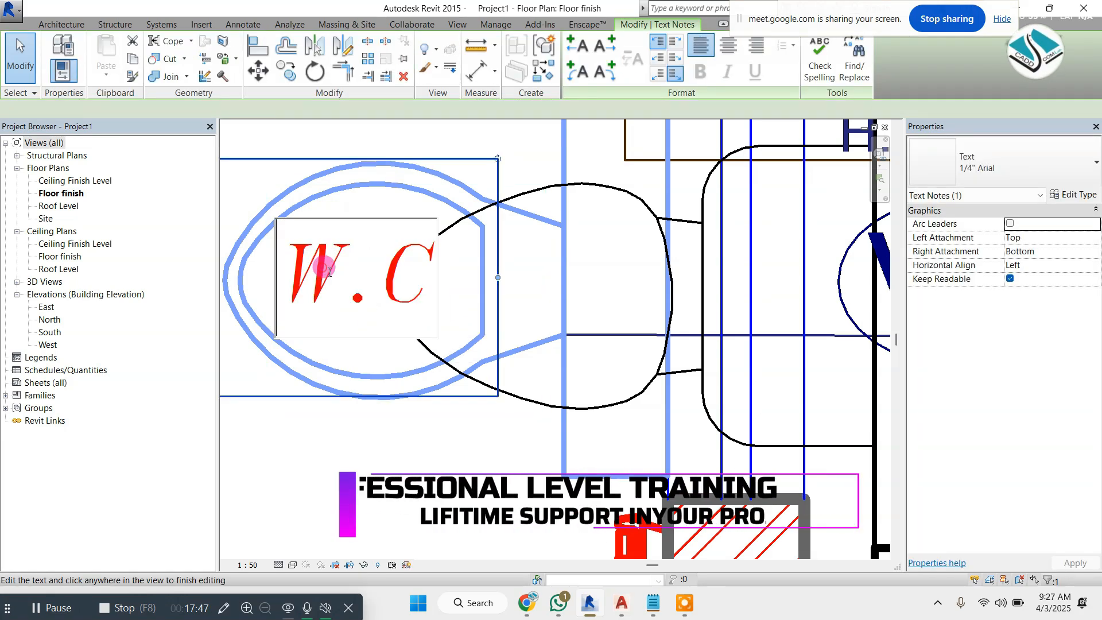
key(Escape)
key(Escape)
click(270, 311)
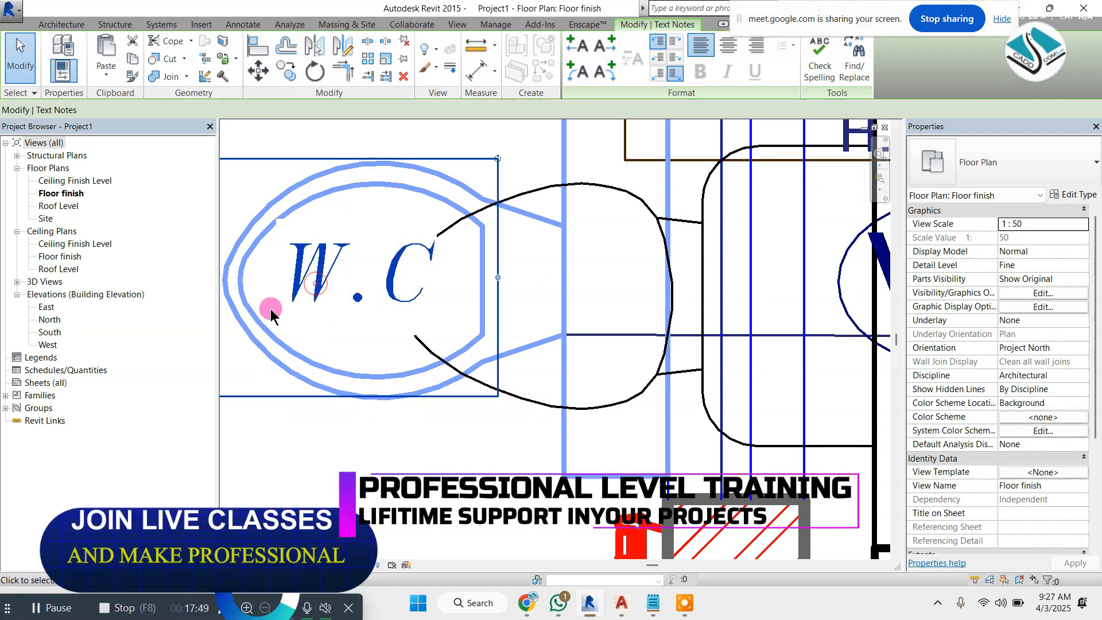
middle_drag(270, 312, 368, 335)
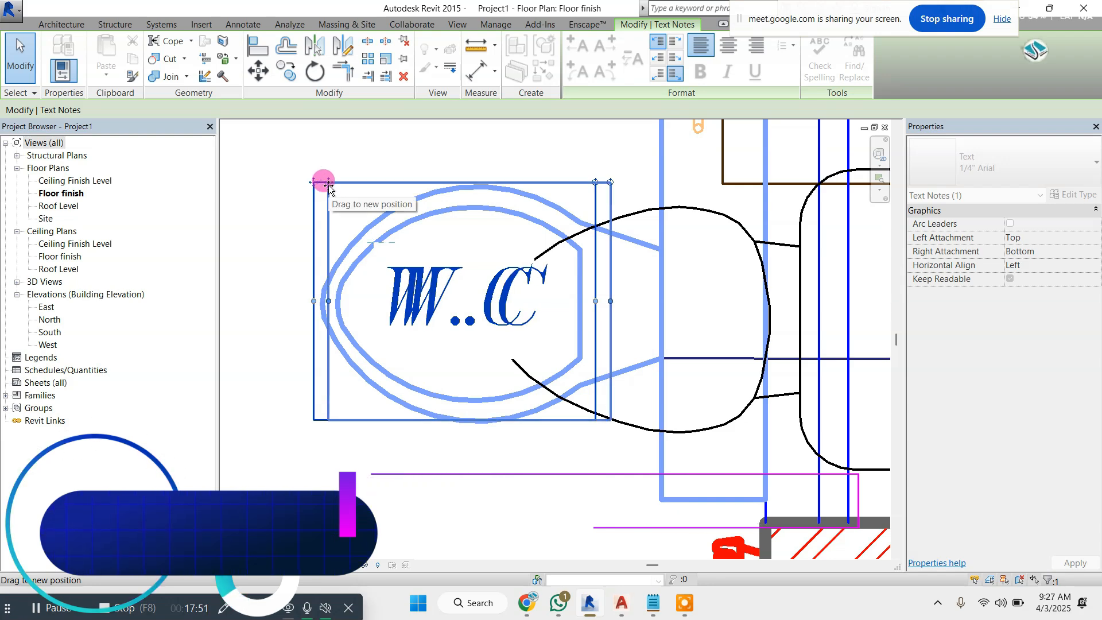
mouse_move(324, 180)
mouse_down()
mouse_move(454, 209)
mouse_move(509, 201)
mouse_up()
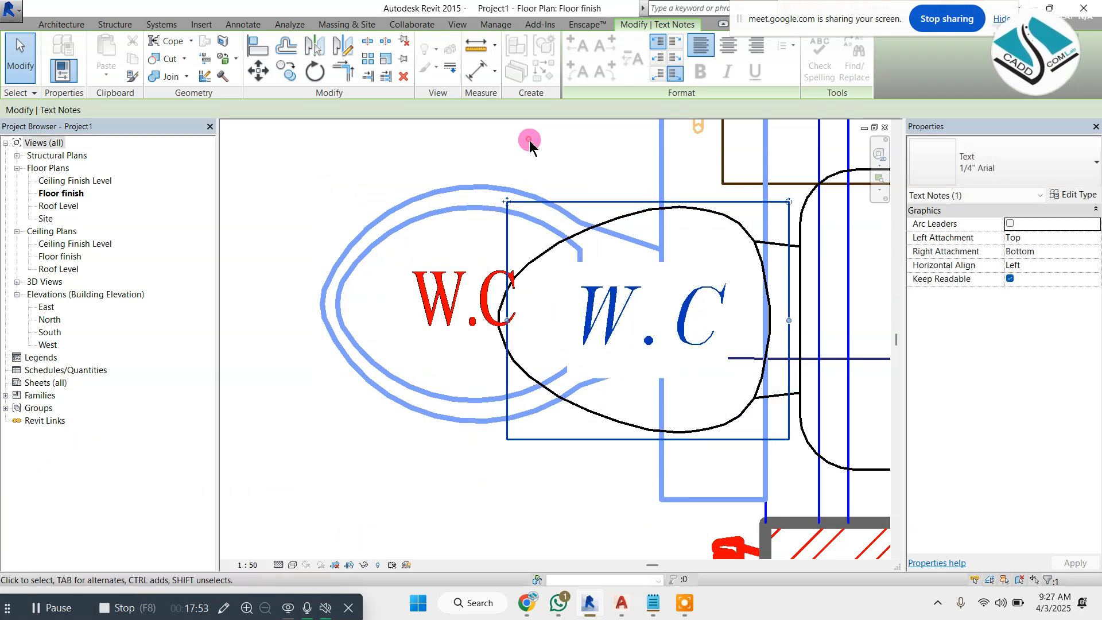
click(529, 143)
Tag the modelled door at the D3 opening by category, with a horizontal tag and an attached-end leader
scroll(467, 251, down, 2)
scroll(468, 251, down, 1)
middle_drag(754, 295, 610, 329)
scroll(608, 307, down, 3)
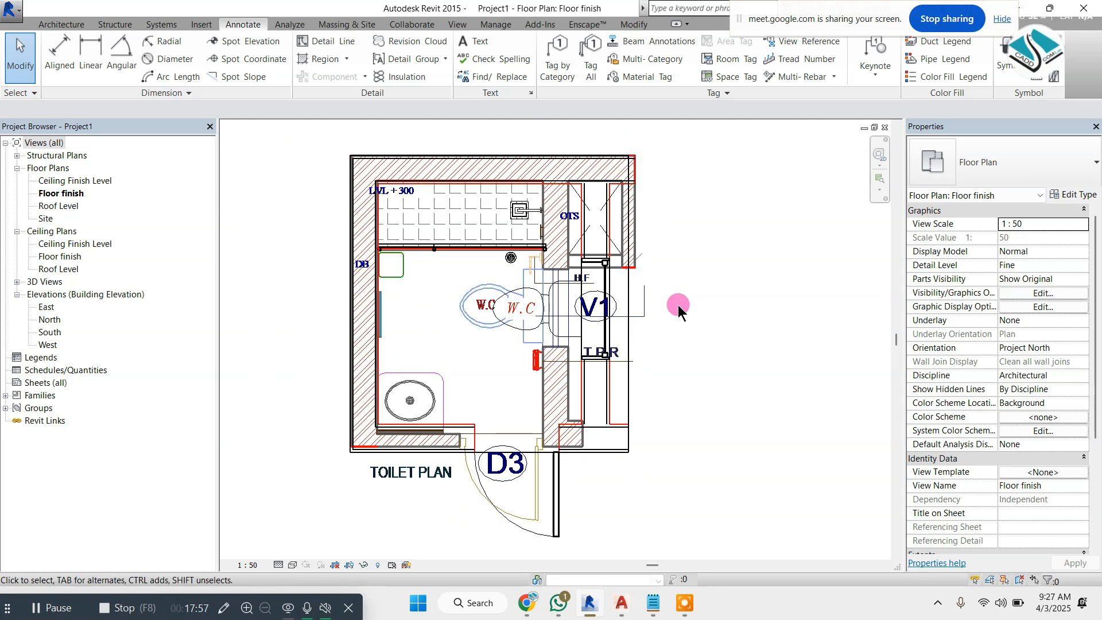
middle_drag(676, 307, 688, 217)
scroll(681, 209, down, 1)
middle_drag(611, 321, 646, 266)
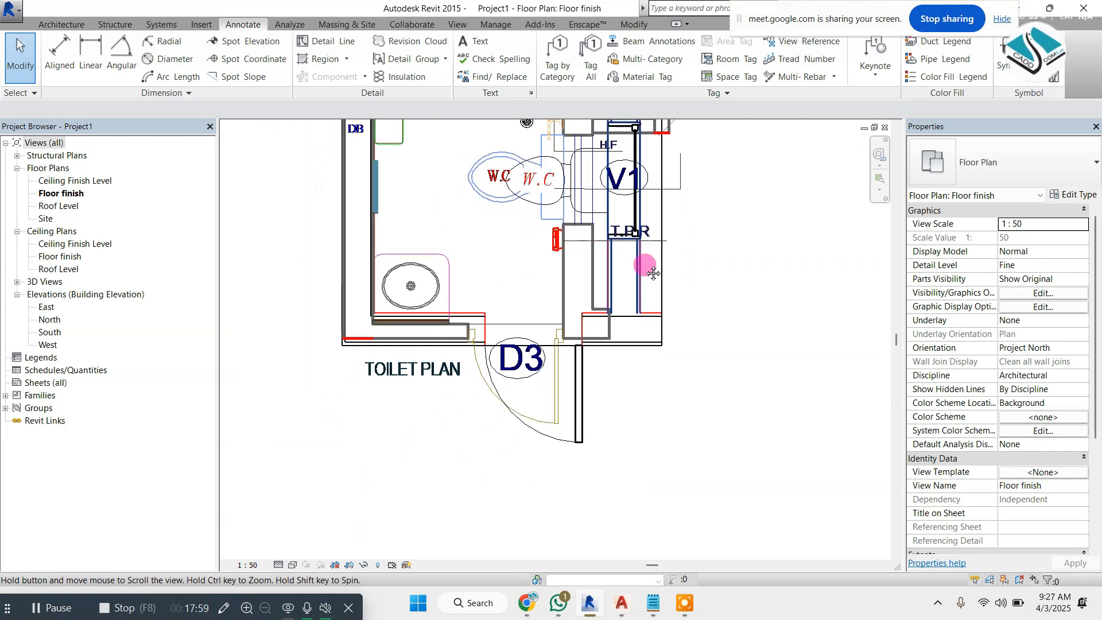
scroll(582, 344, up, 2)
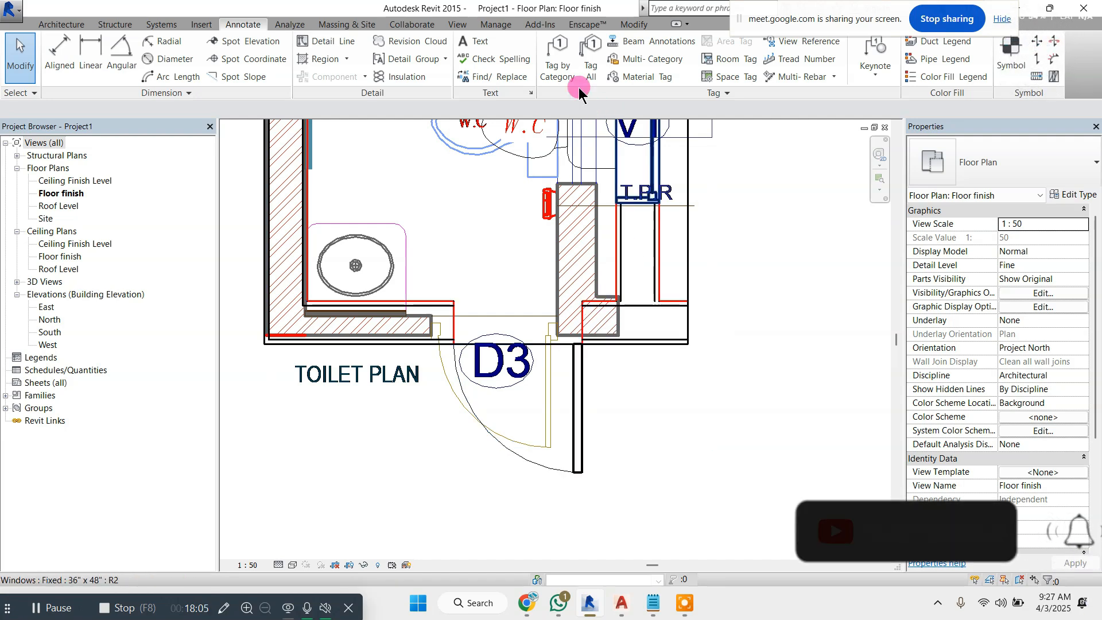
click(558, 60)
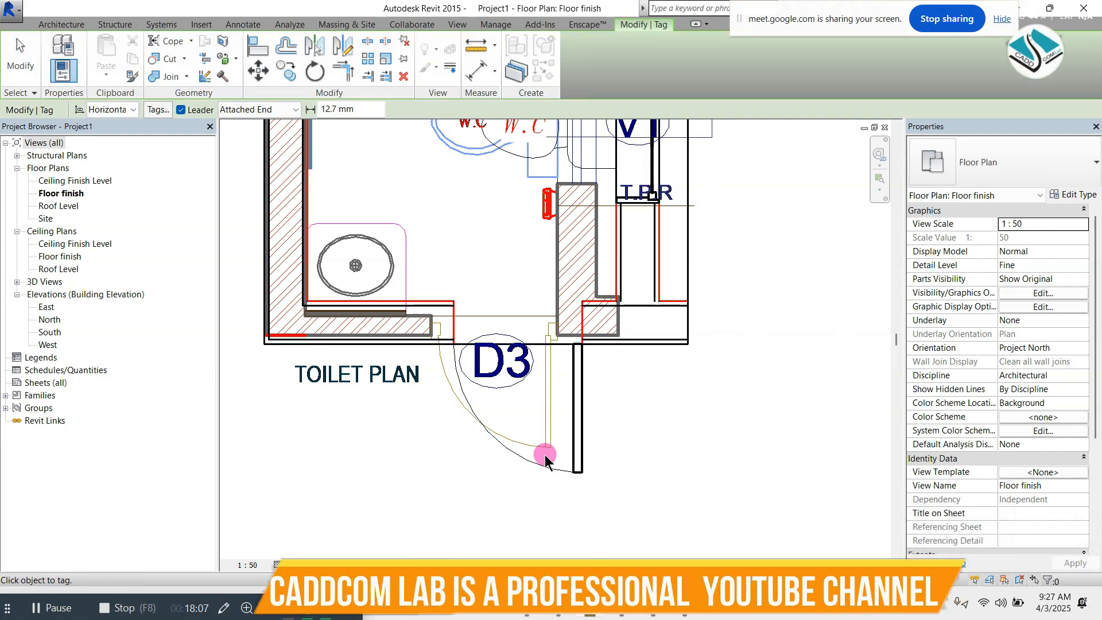
scroll(549, 443, down, 2)
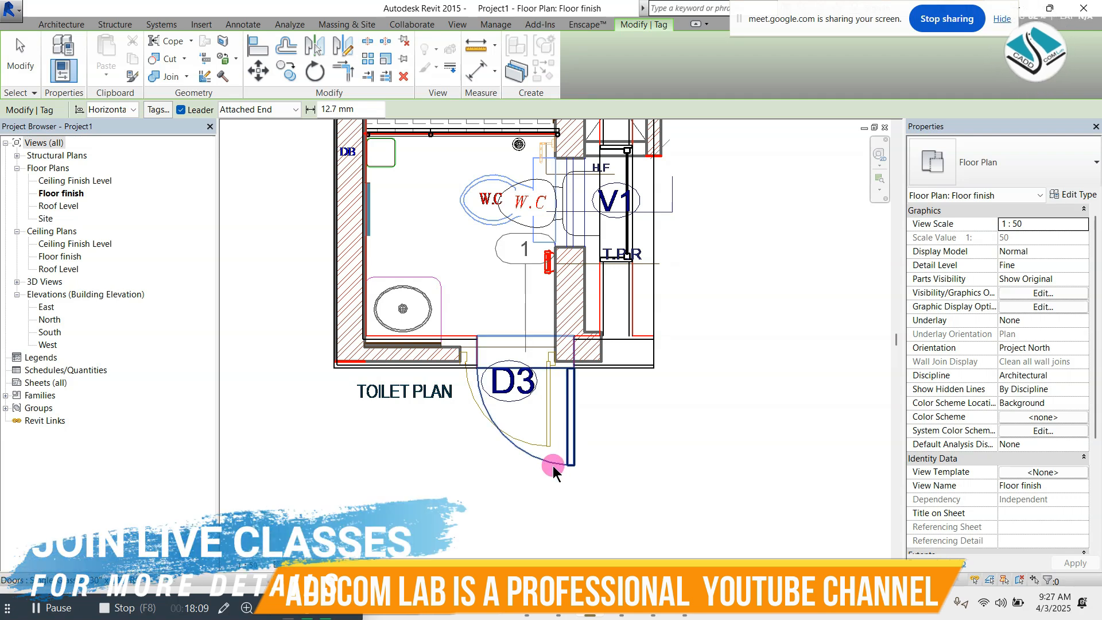
click(573, 442)
middle_drag(573, 442, 597, 305)
key(Escape)
Move the door tag out of the room to just below the door swing, keeping its leader
click(517, 216)
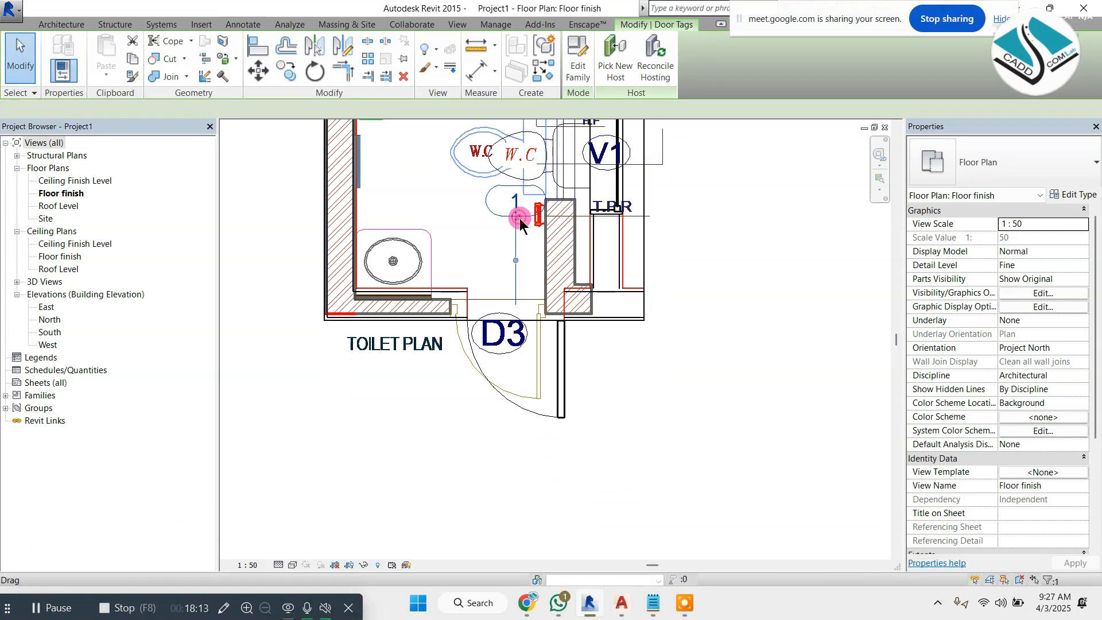
drag(518, 216, 517, 496)
middle_drag(539, 443, 529, 423)
key(Escape)
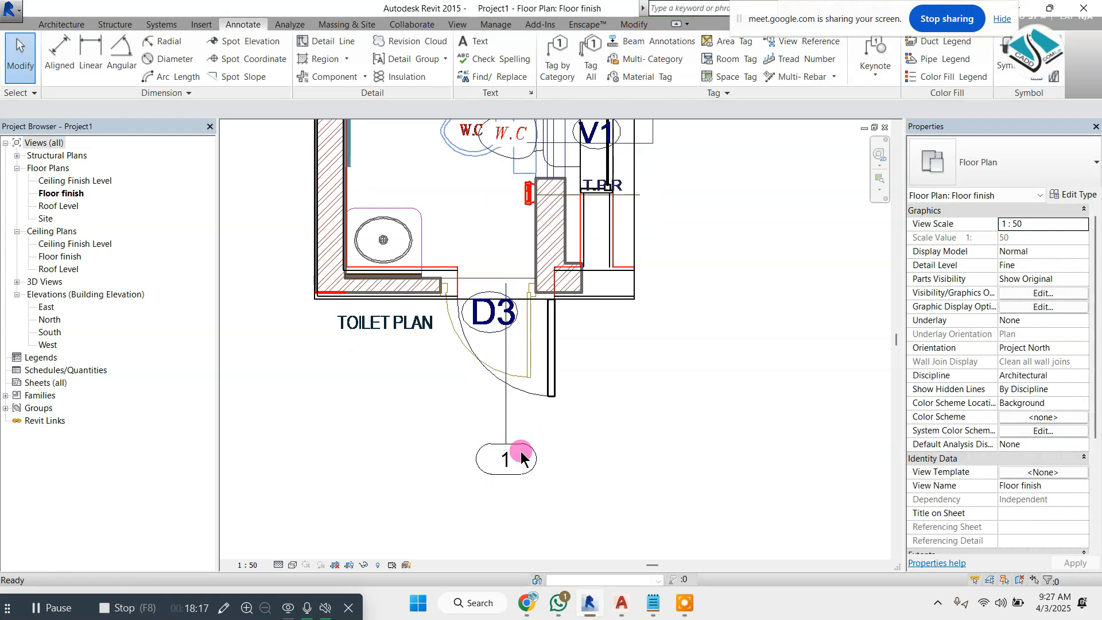
scroll(521, 453, down, 1)
scroll(508, 480, up, 1)
click(509, 481)
drag(504, 495, 503, 451)
scroll(579, 341, down, 1)
middle_drag(658, 338, 641, 352)
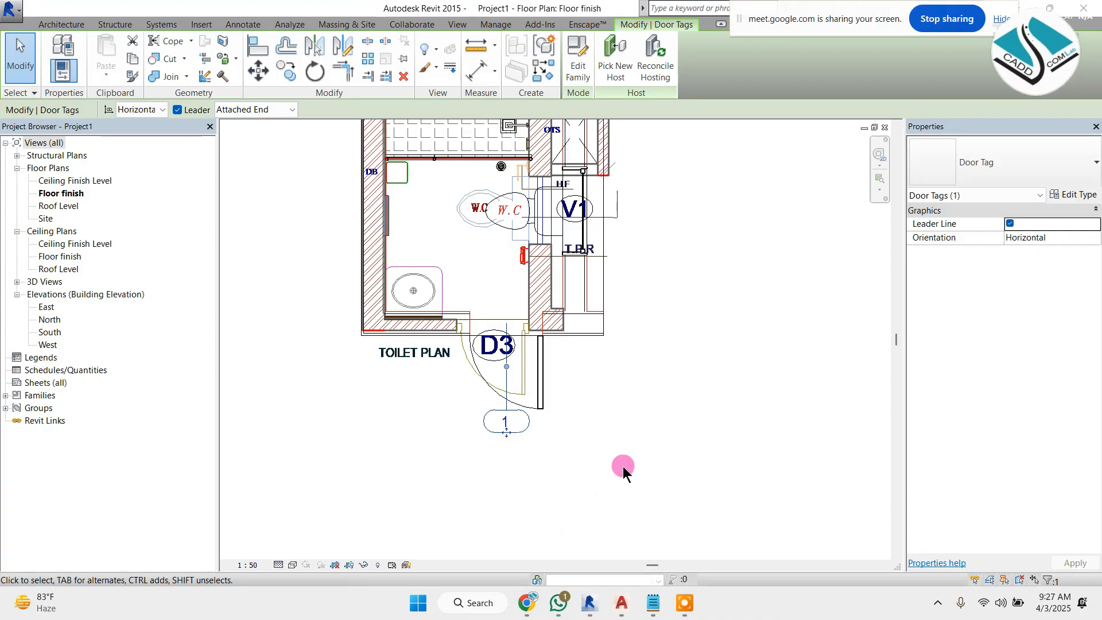
Switch to AutoCAD, open the Bedroom Detailed For Class drawing, and examine its D03 door tag and W01 window tag
click(621, 603)
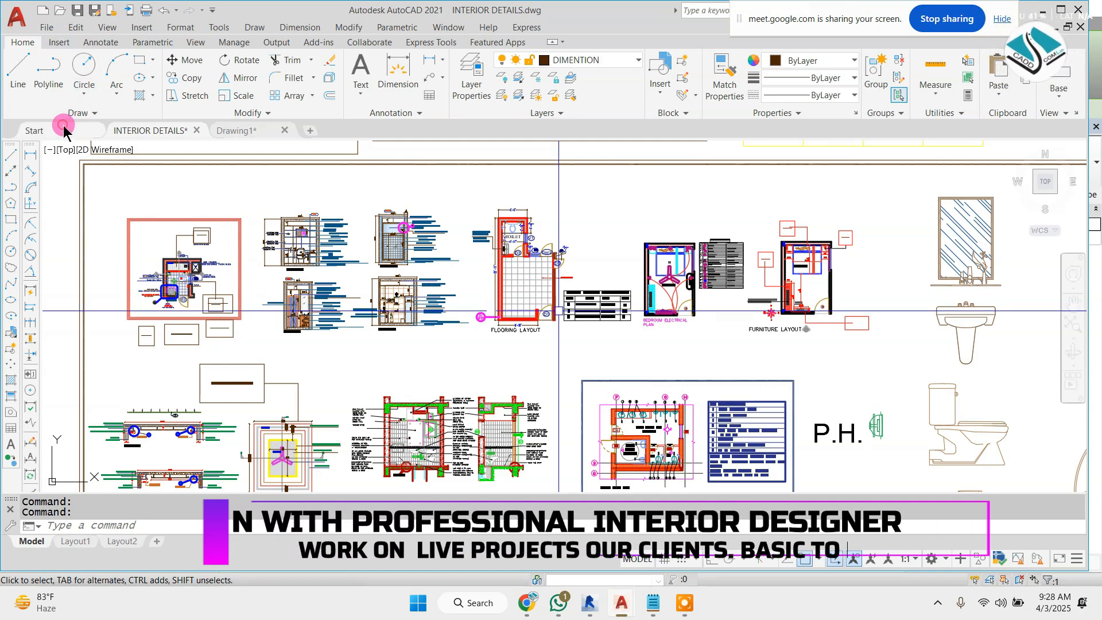
click(34, 130)
click(470, 315)
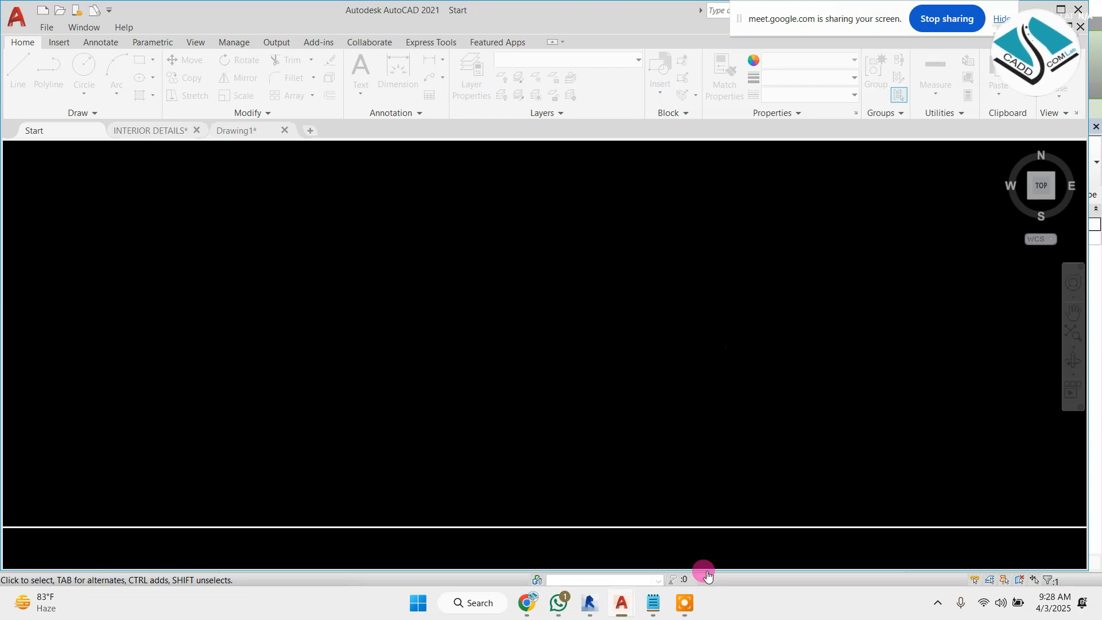
click(686, 602)
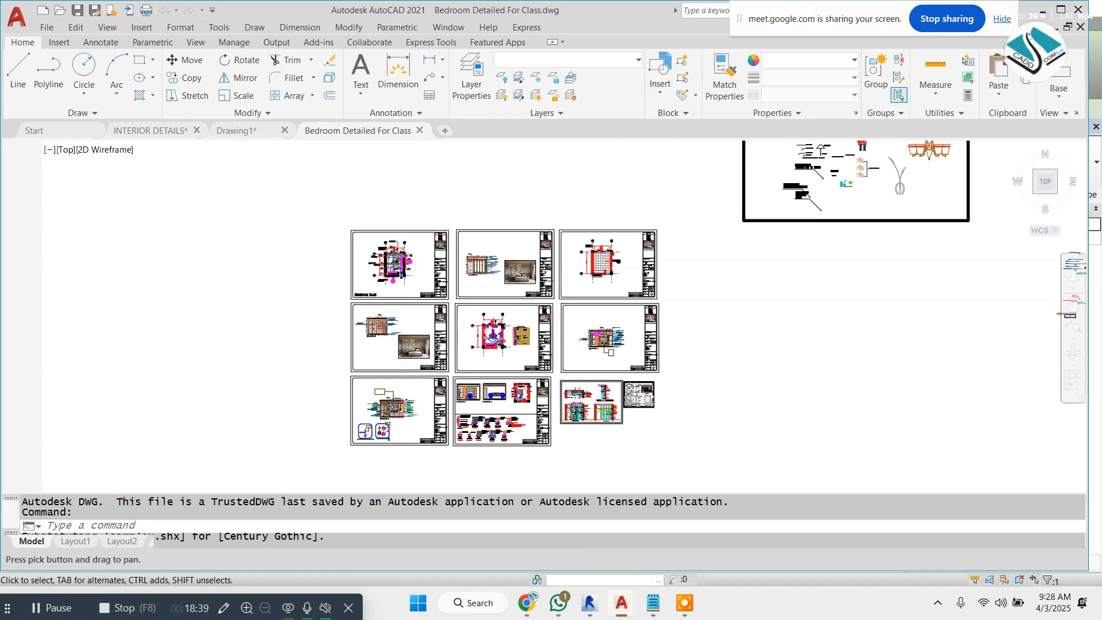
scroll(258, 275, up, 10)
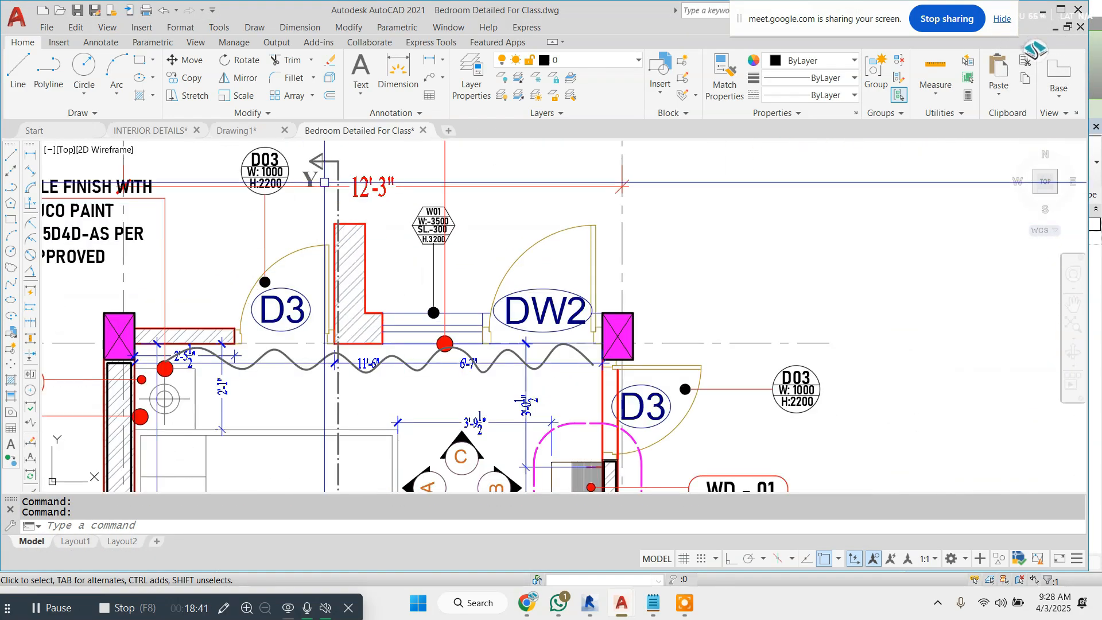
scroll(547, 228, down, 4)
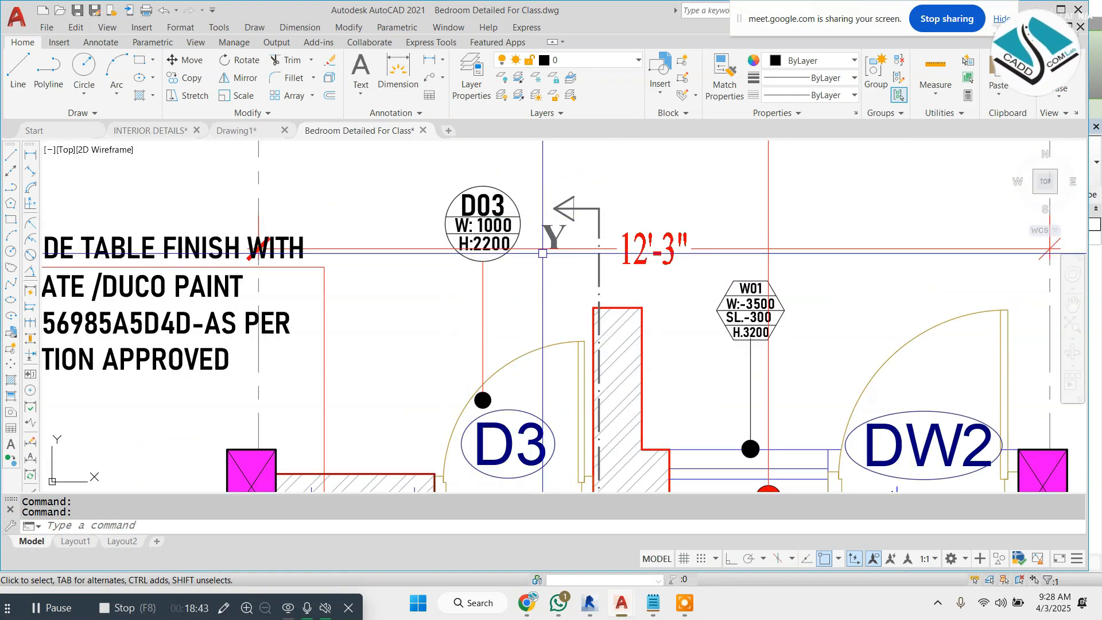
scroll(570, 293, up, 2)
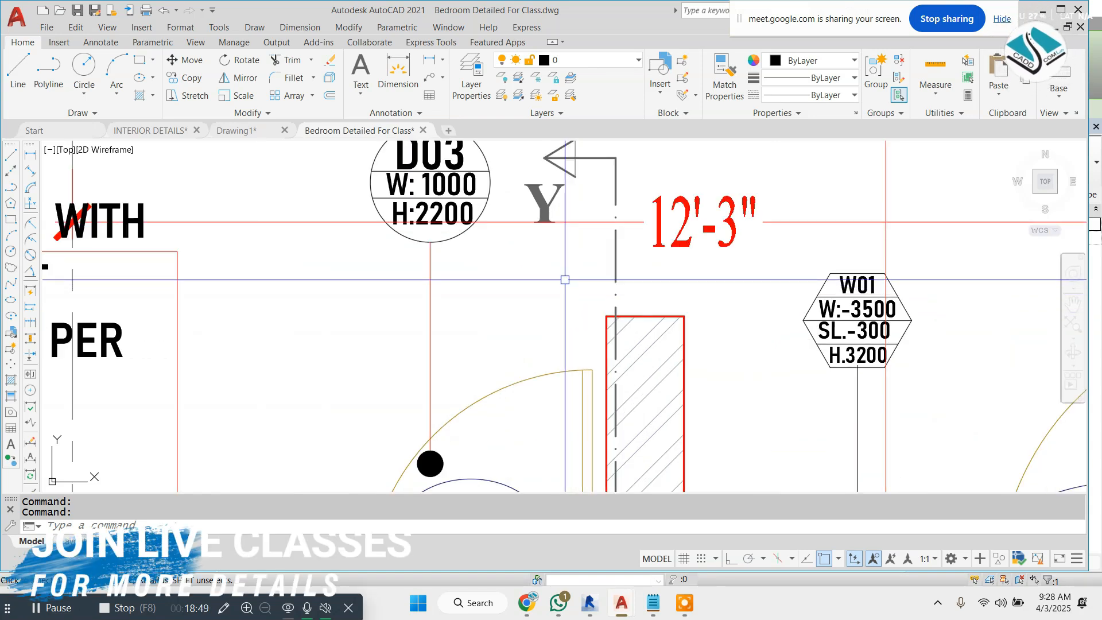
Examine the W01 window tag up close in the AutoCAD drawing, and switch back to the Revit project
middle_drag(969, 386, 588, 343)
scroll(579, 279, up, 2)
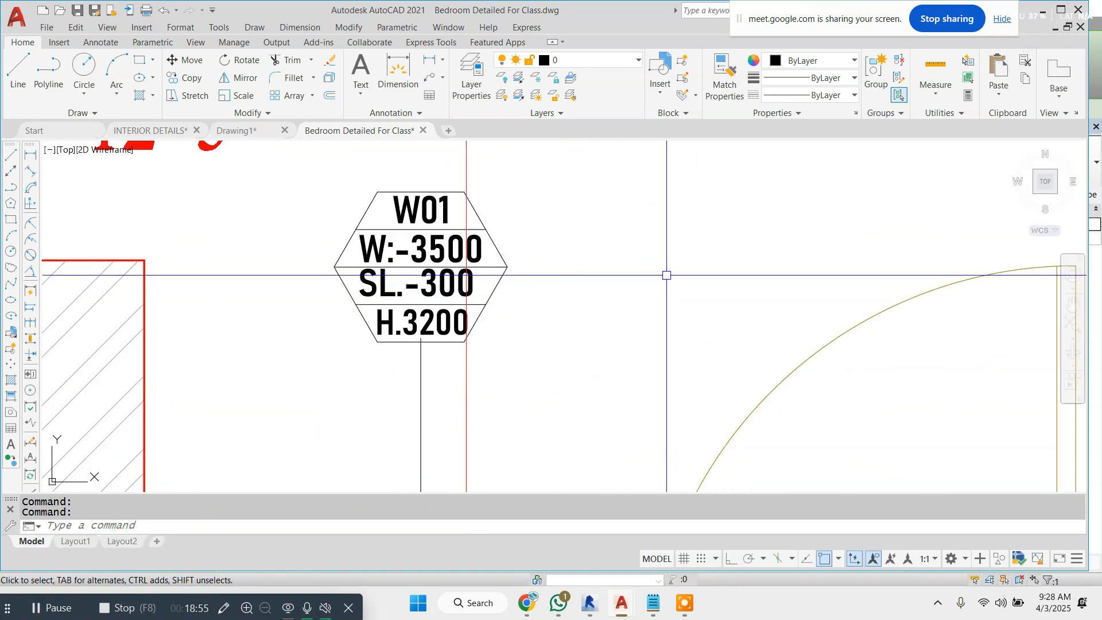
click(1061, 9)
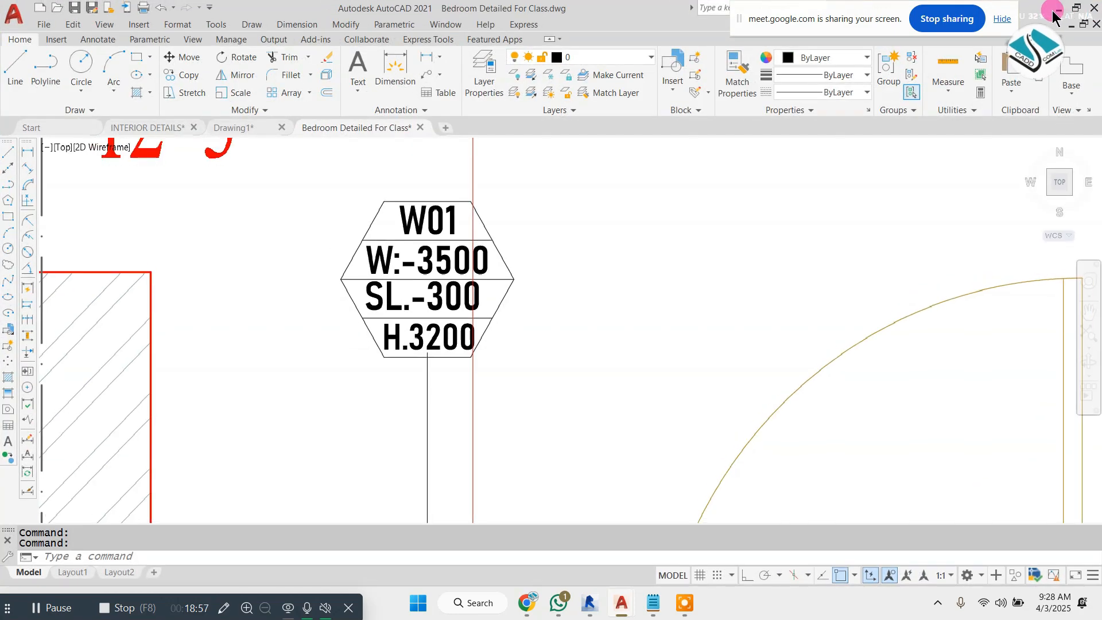
click(1052, 9)
Select the door tag below the D3 door swing and check which tag types are available for it
scroll(504, 419, up, 3)
key(Escape)
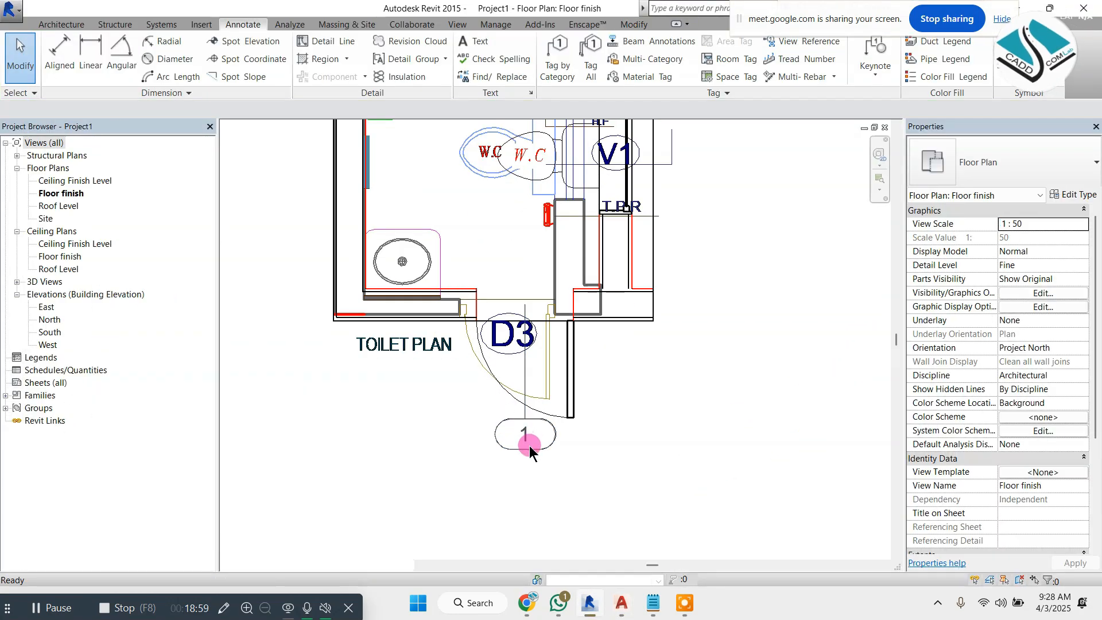
scroll(528, 447, up, 1)
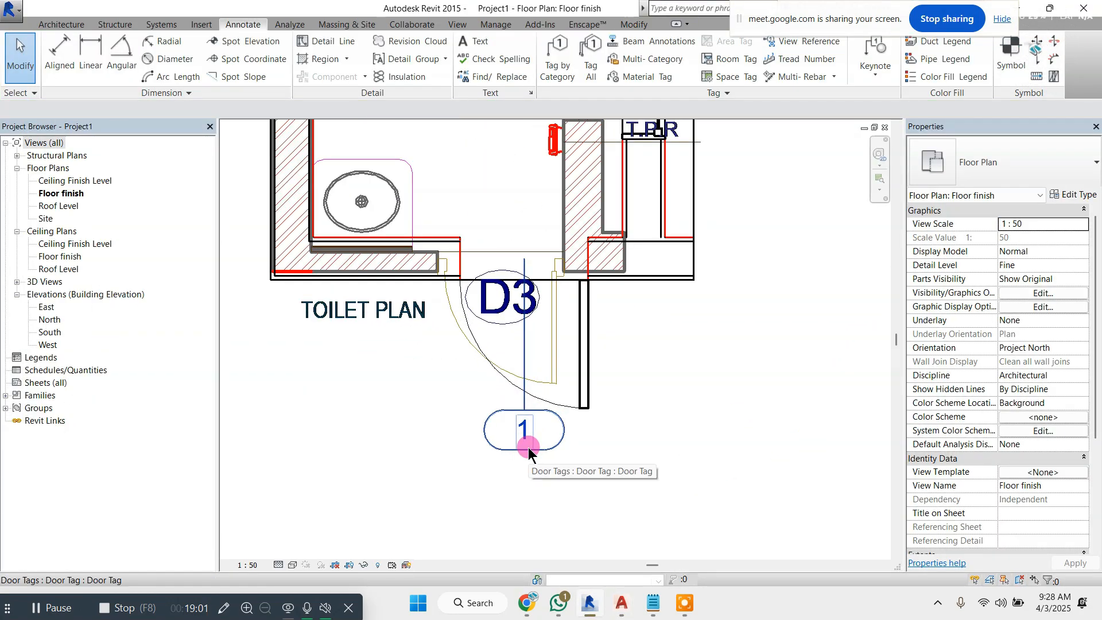
click(528, 447)
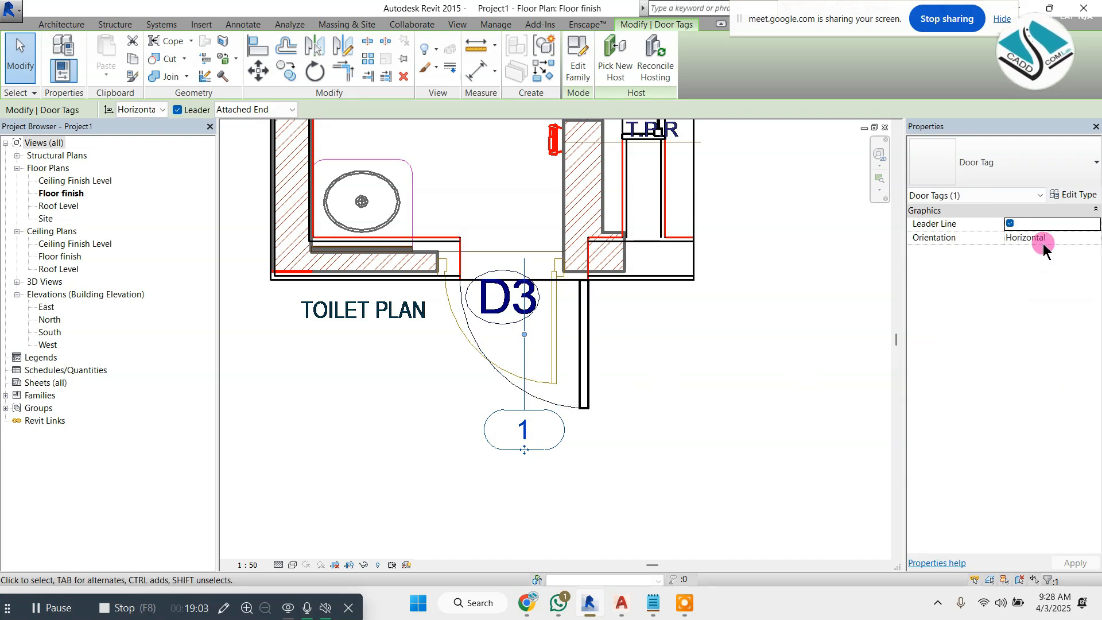
click(1025, 174)
key(Escape)
scroll(616, 391, down, 2)
key(Escape)
Tag the modelled window at the V1 opening by category, with a leader
middle_drag(617, 229, 572, 326)
click(556, 57)
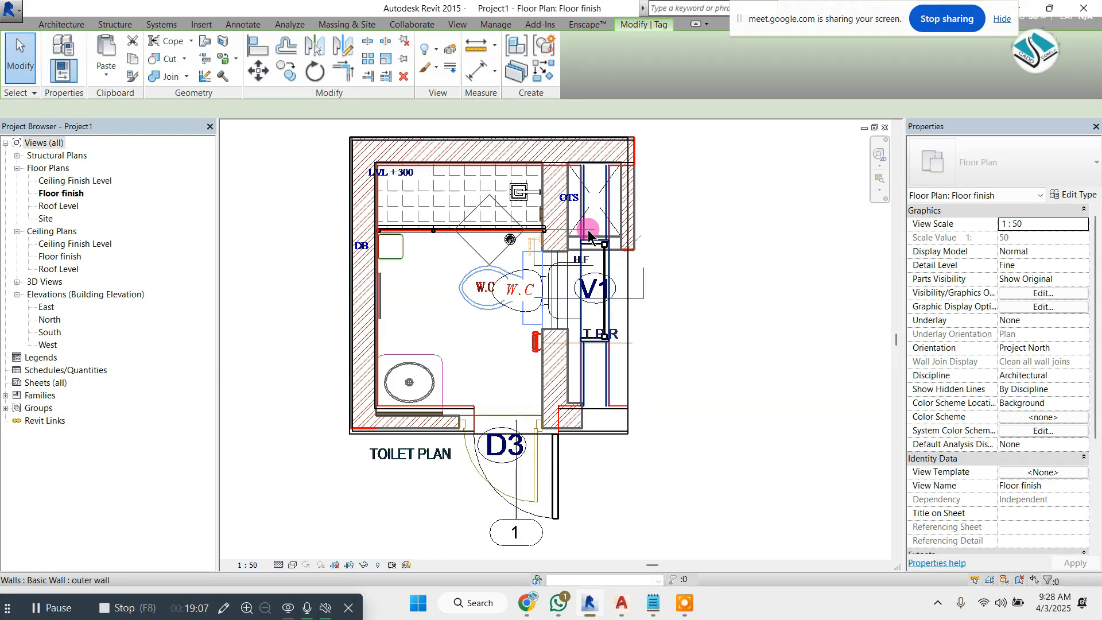
click(553, 305)
key(Escape)
scroll(746, 284, down, 1)
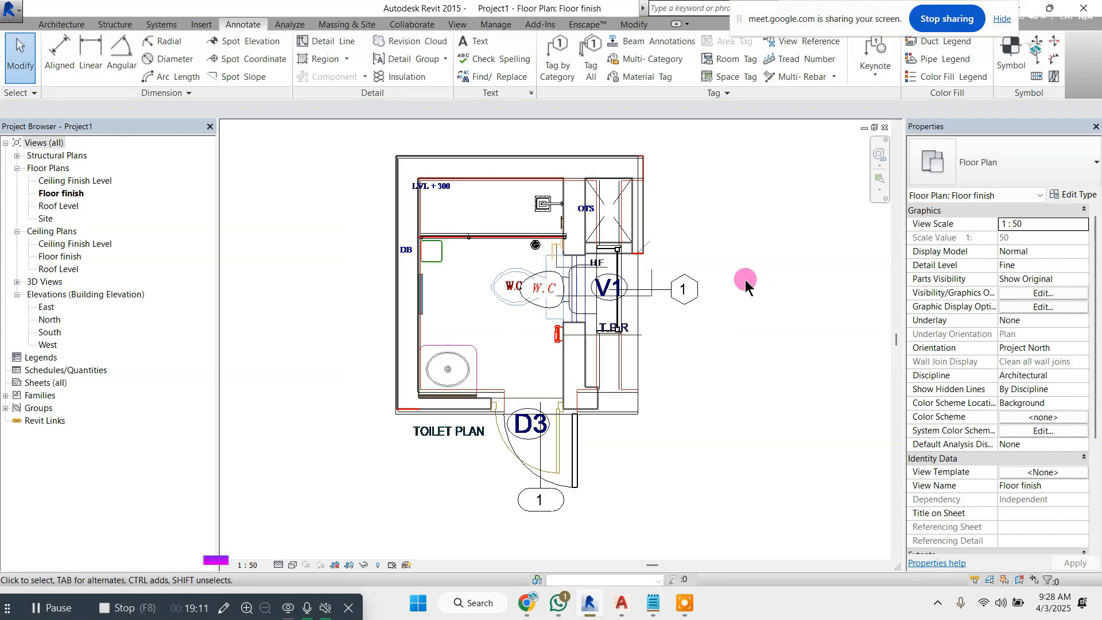
Tag the toilet's upper exterior wall by category, with a horizontal tag and an attached-end leader
middle_drag(746, 284, 623, 283)
click(556, 57)
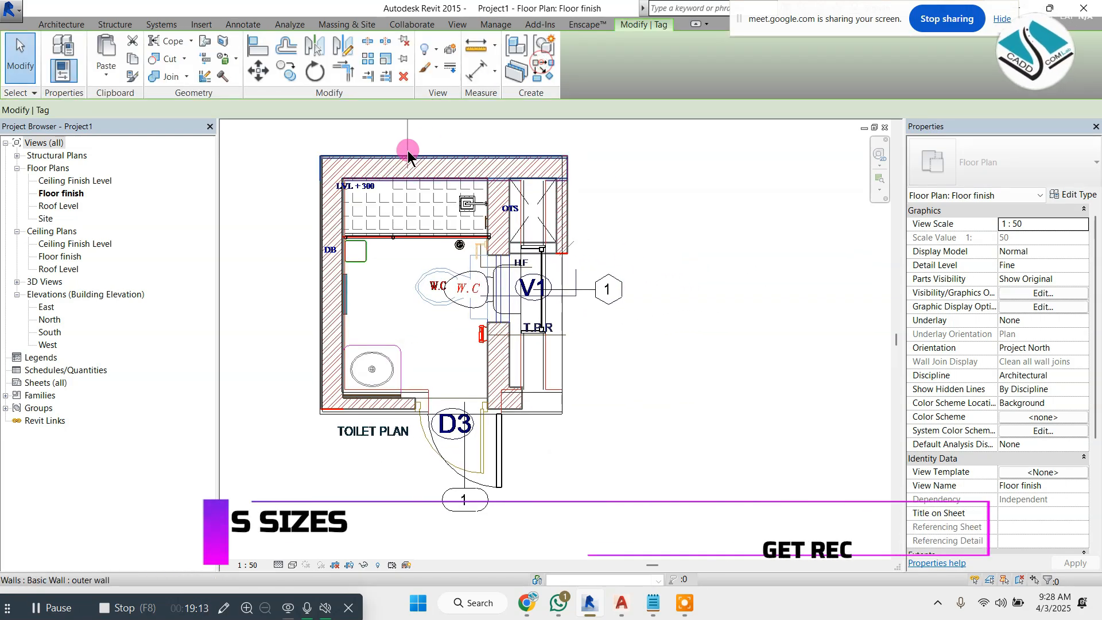
middle_drag(413, 160, 462, 254)
click(461, 263)
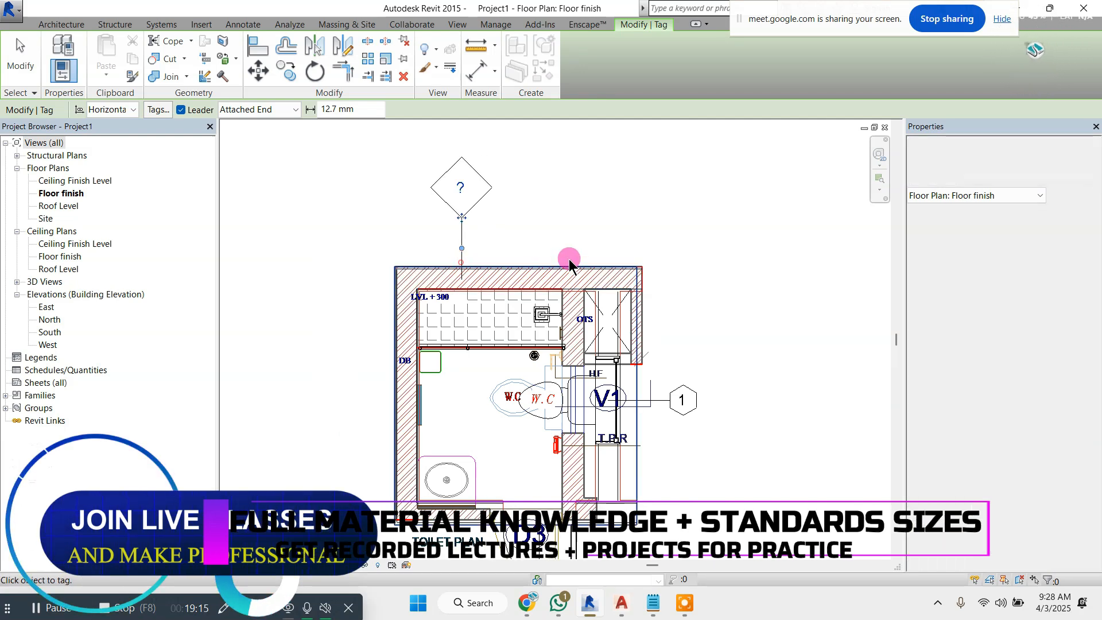
key(Escape)
Open the wall tag's family, close it without editing, and delete the tag from the upper wall
click(460, 186)
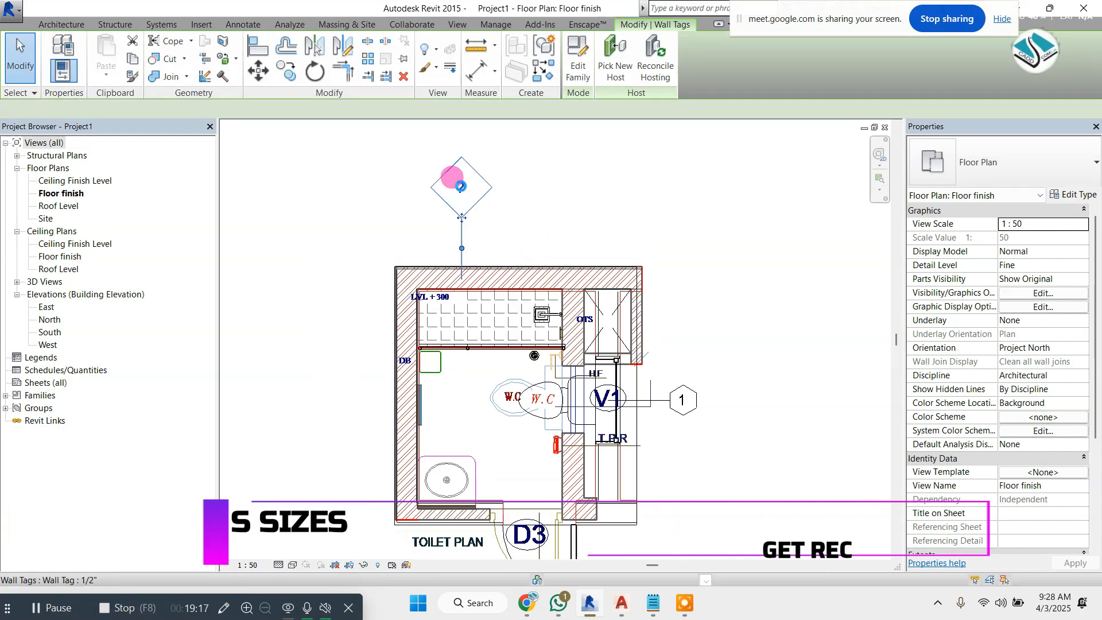
double_click(460, 186)
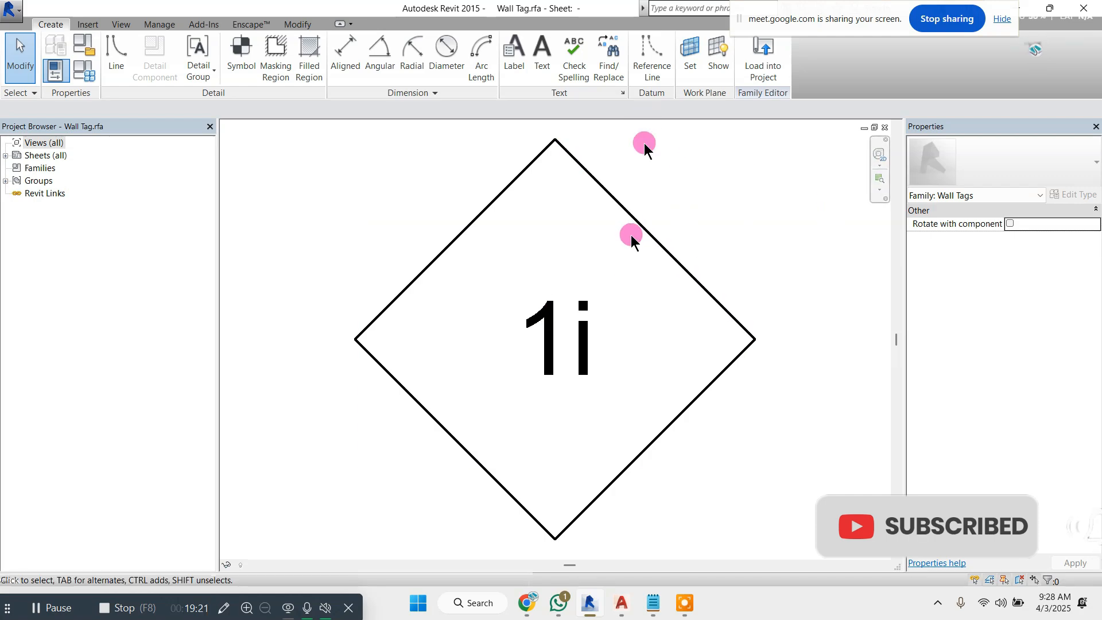
click(885, 127)
click(583, 300)
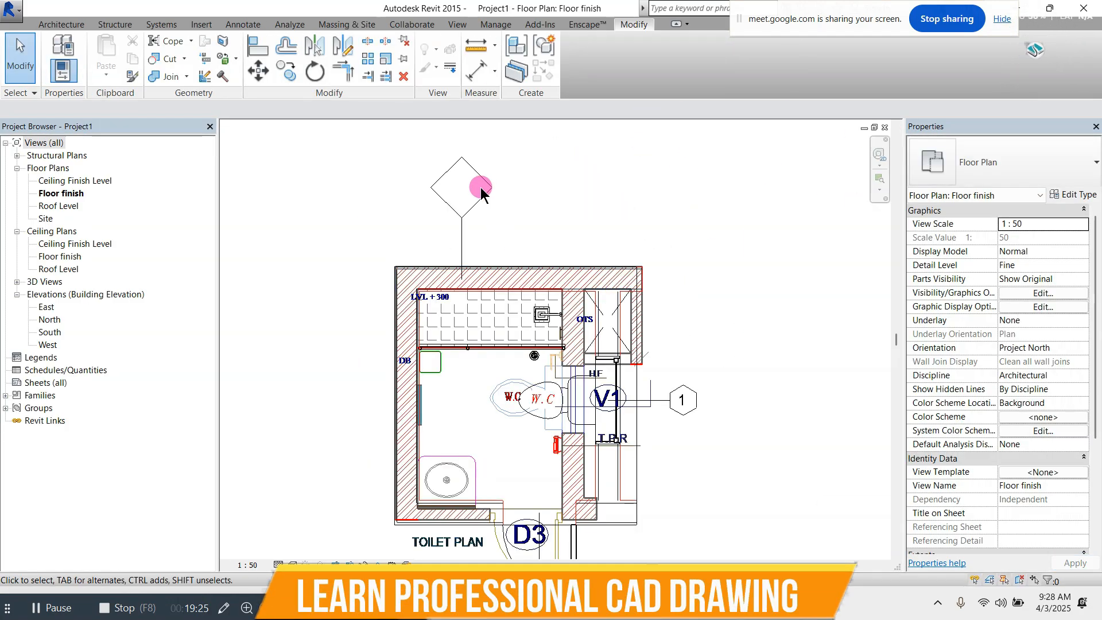
click(483, 191)
key(Delete)
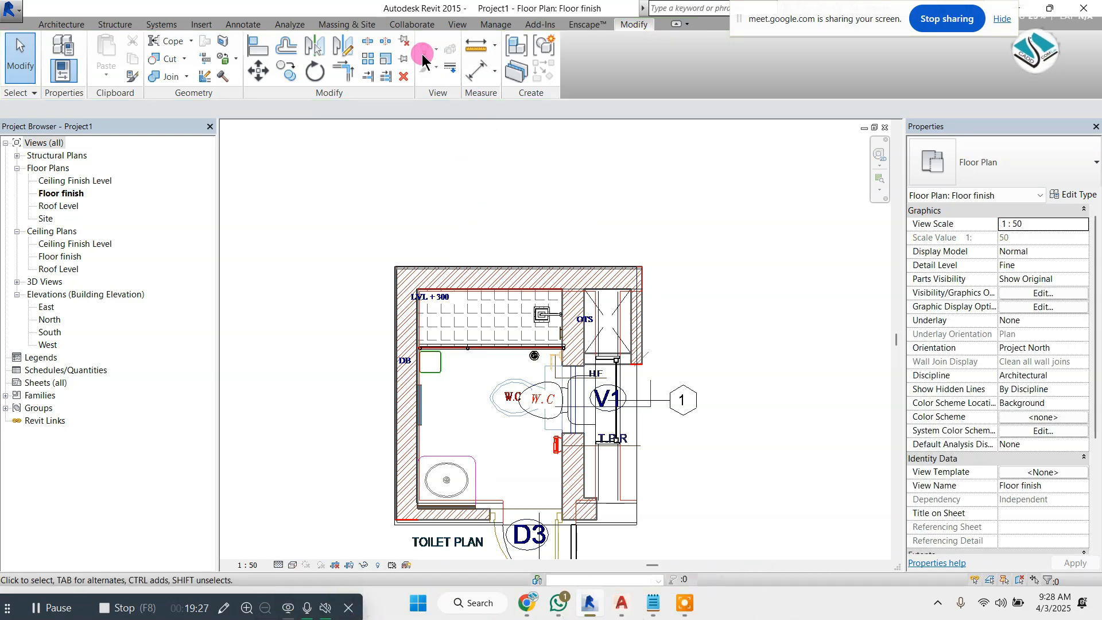
Add a W01 text note above the plan with a straight leader, and extend the arrow end into the upper wall's thickness
click(201, 25)
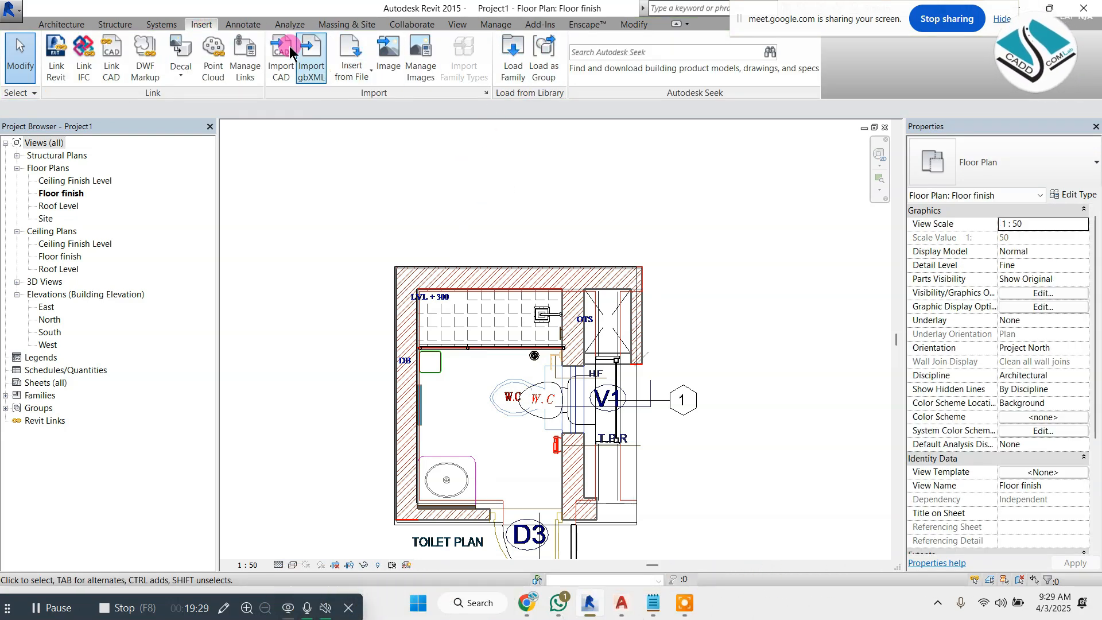
click(243, 26)
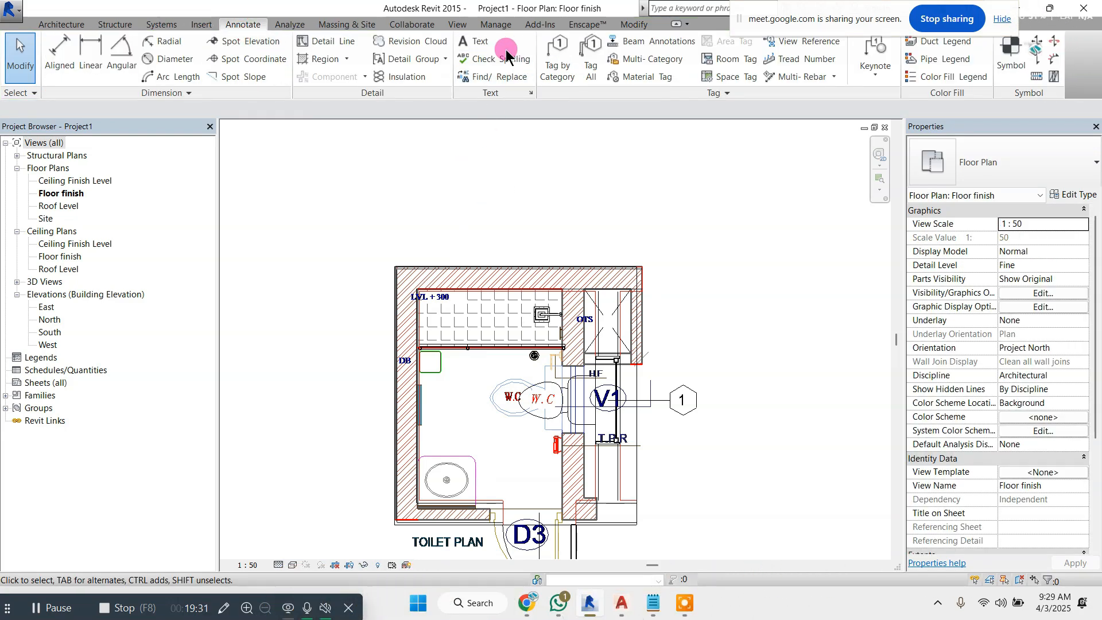
click(599, 54)
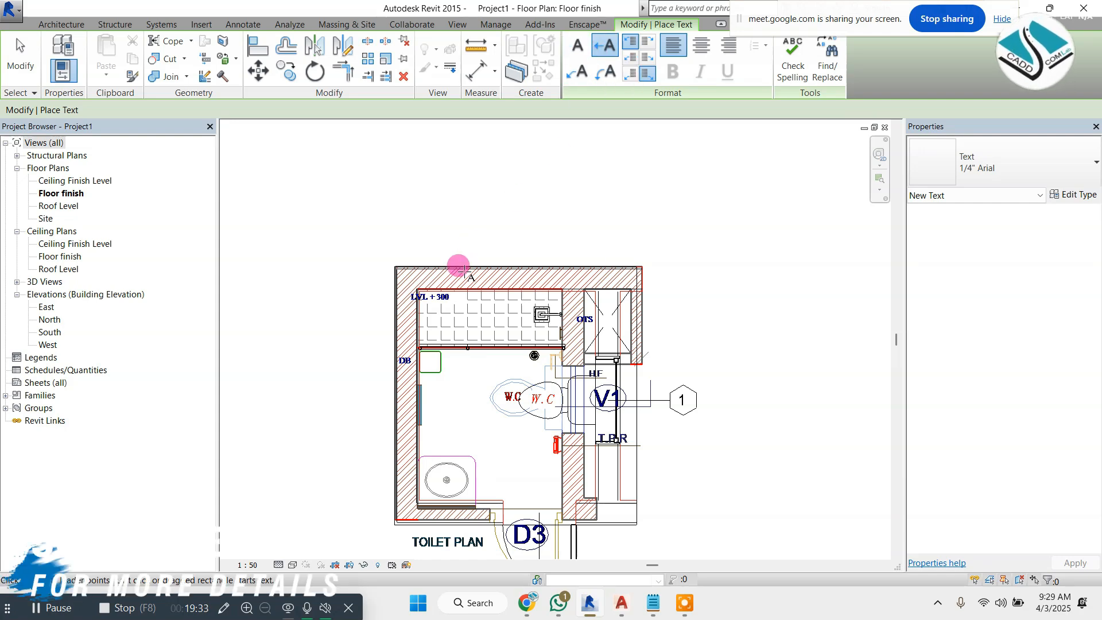
click(462, 265)
click(465, 221)
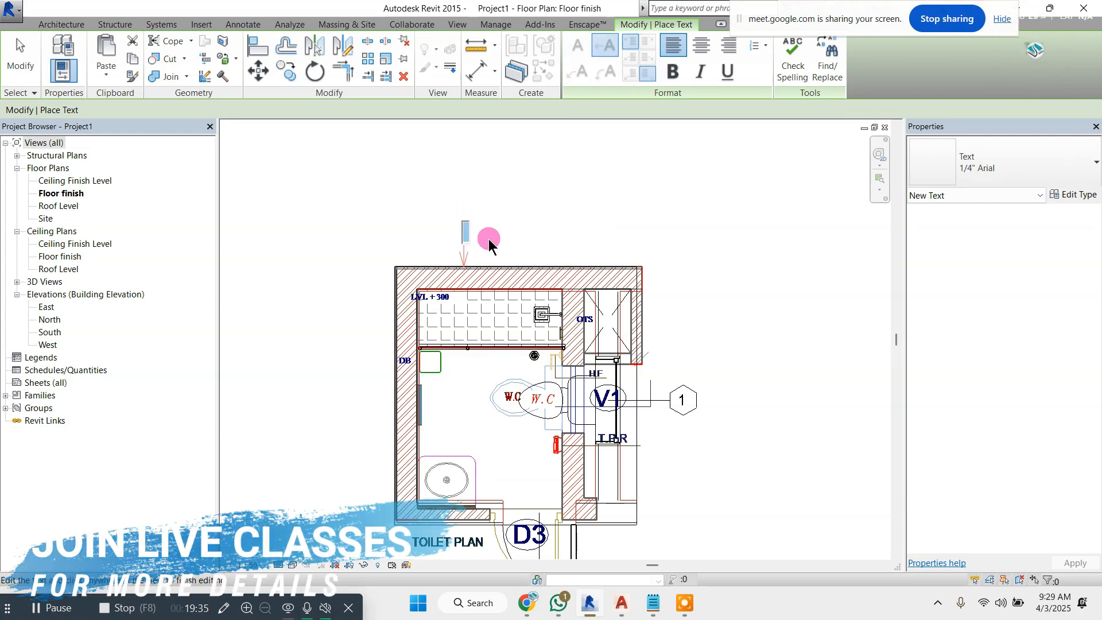
scroll(485, 239, up, 3)
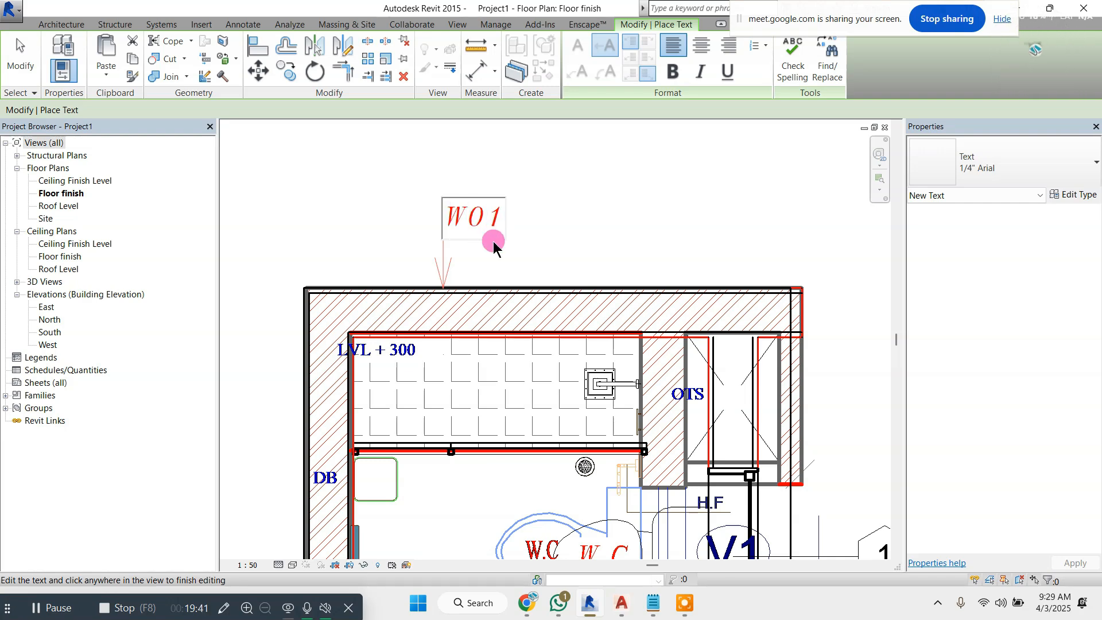
click(553, 239)
key(Escape)
click(442, 287)
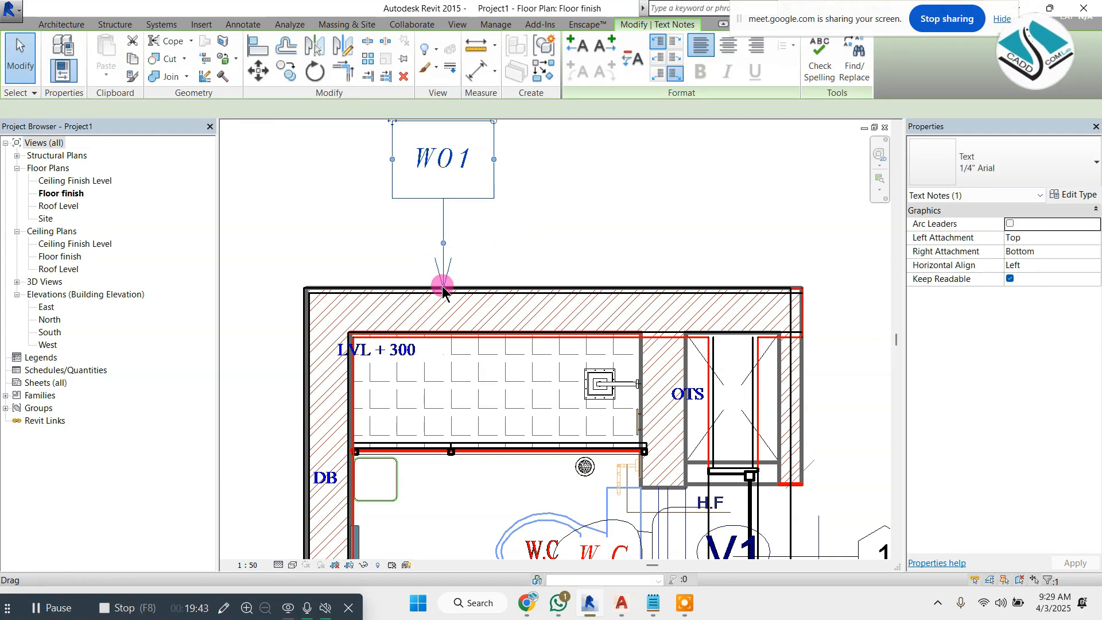
drag(442, 289, 438, 307)
In the W01 note's type properties, set the color to black, show the border, and set the leader/border offset to 1.6 mm
click(1075, 195)
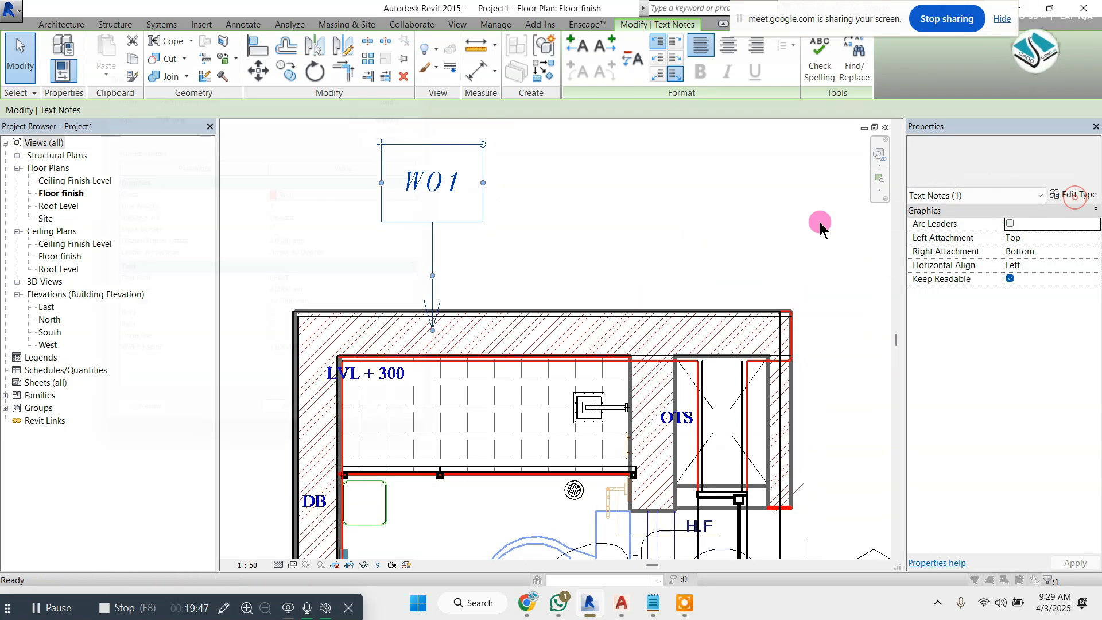
click(330, 189)
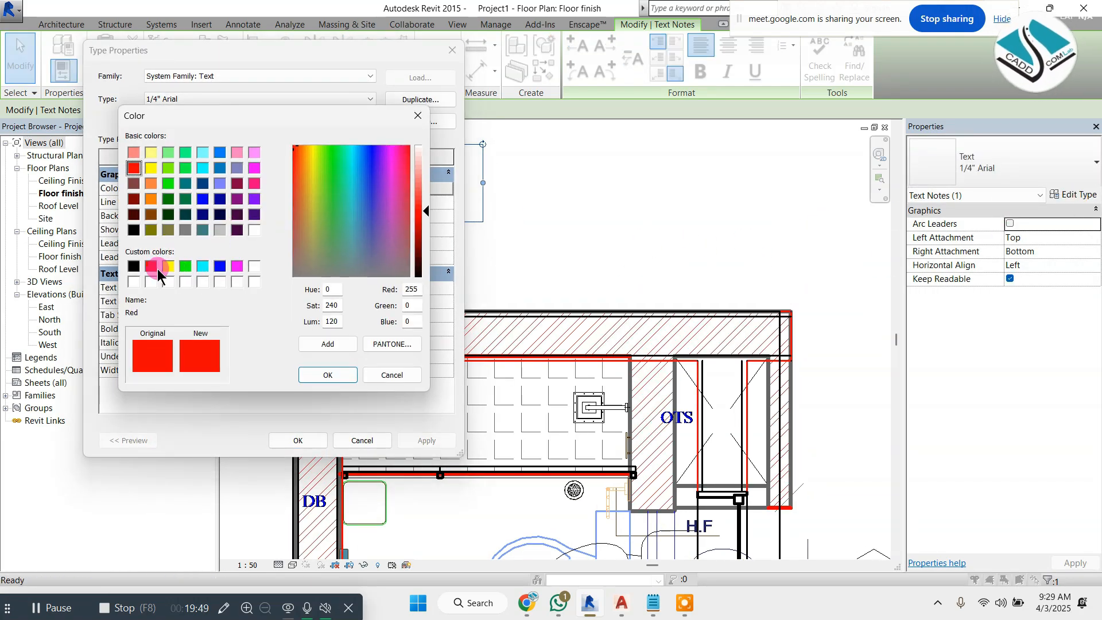
click(142, 230)
click(327, 374)
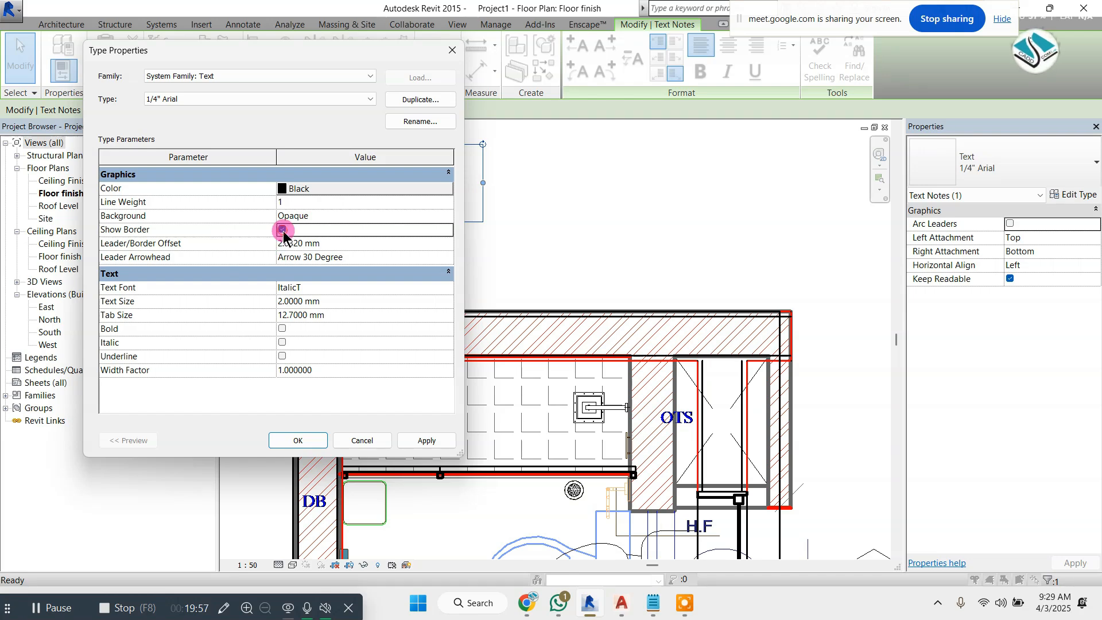
drag(307, 50, 759, 112)
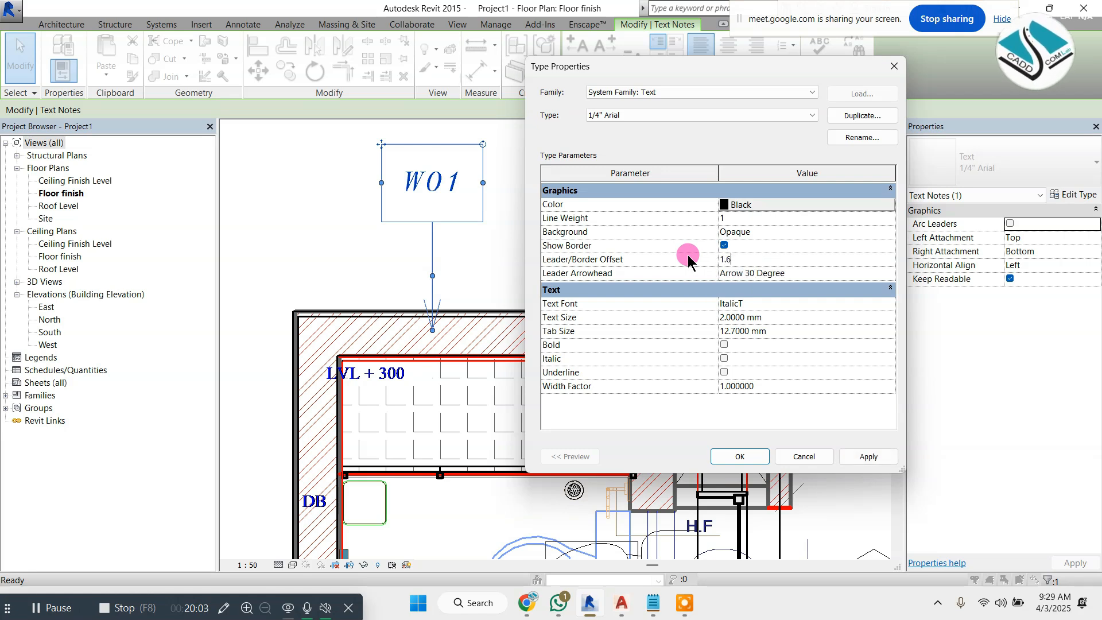
click(853, 456)
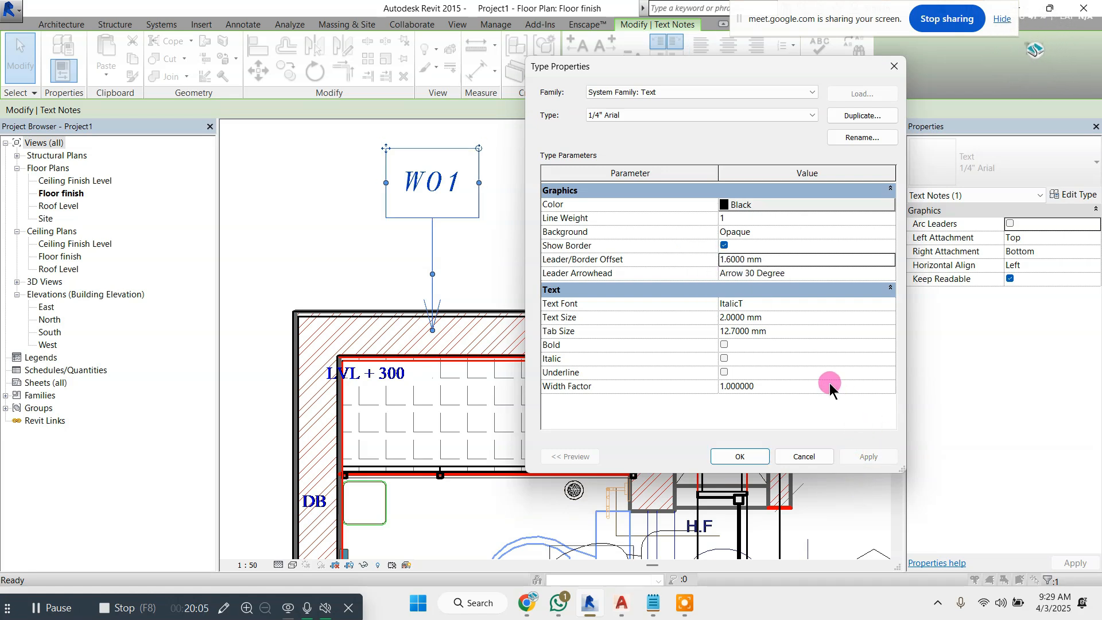
Set the note type's text font to Malgun Gothic and make it bold
click(866, 305)
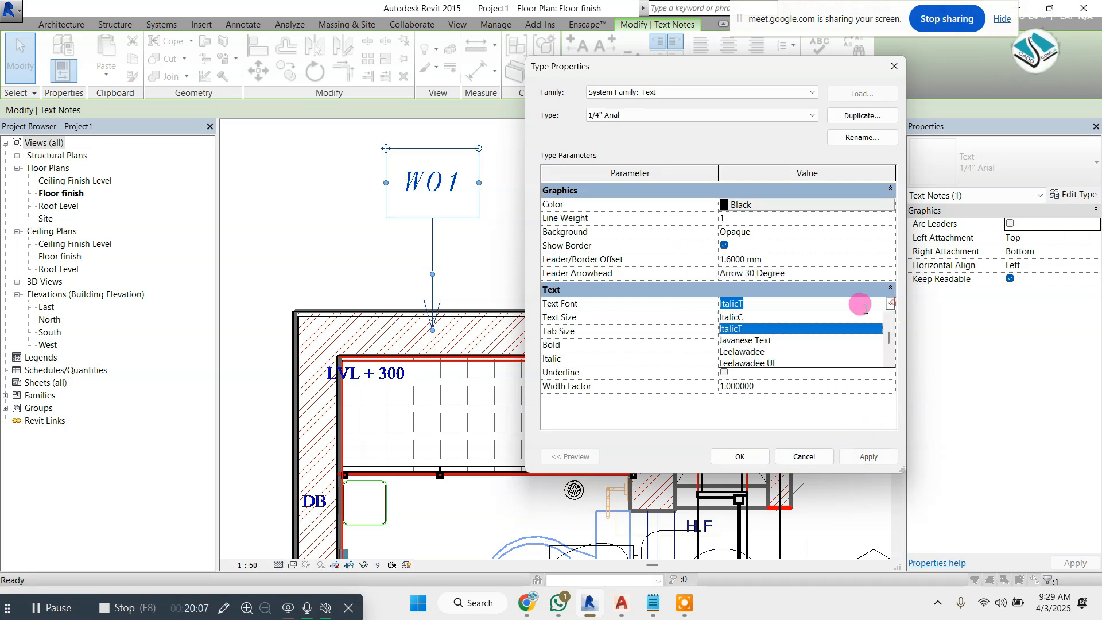
scroll(770, 344, down, 1)
click(768, 341)
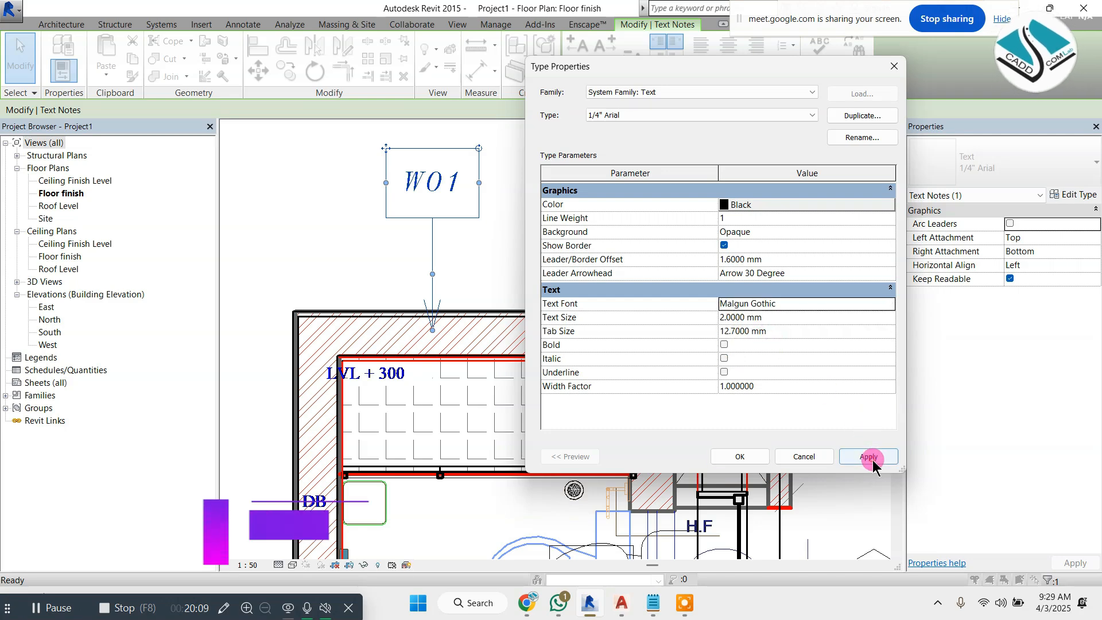
click(868, 456)
click(724, 345)
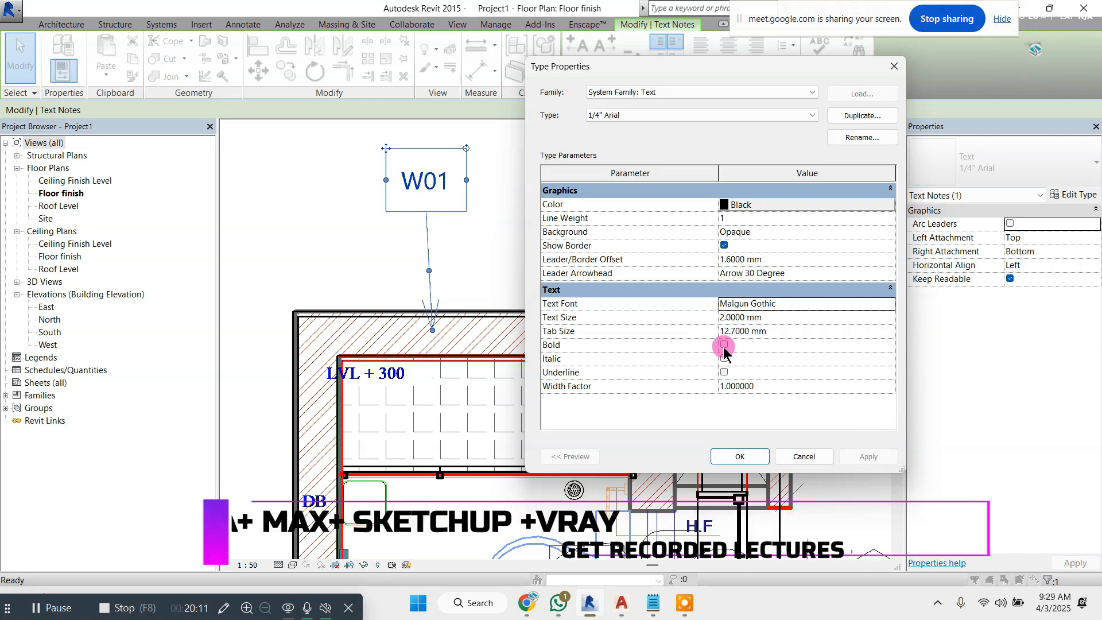
click(864, 457)
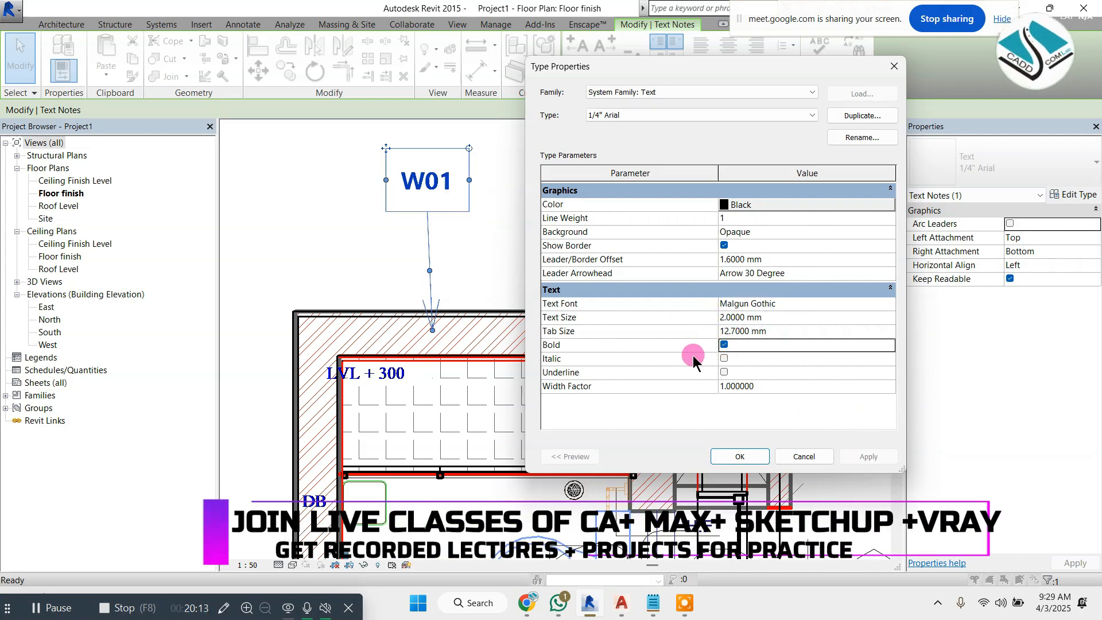
Try the Dot Open 1/16" and Dot Filled 1/8" leader arrowheads on the W01 note's type
click(888, 274)
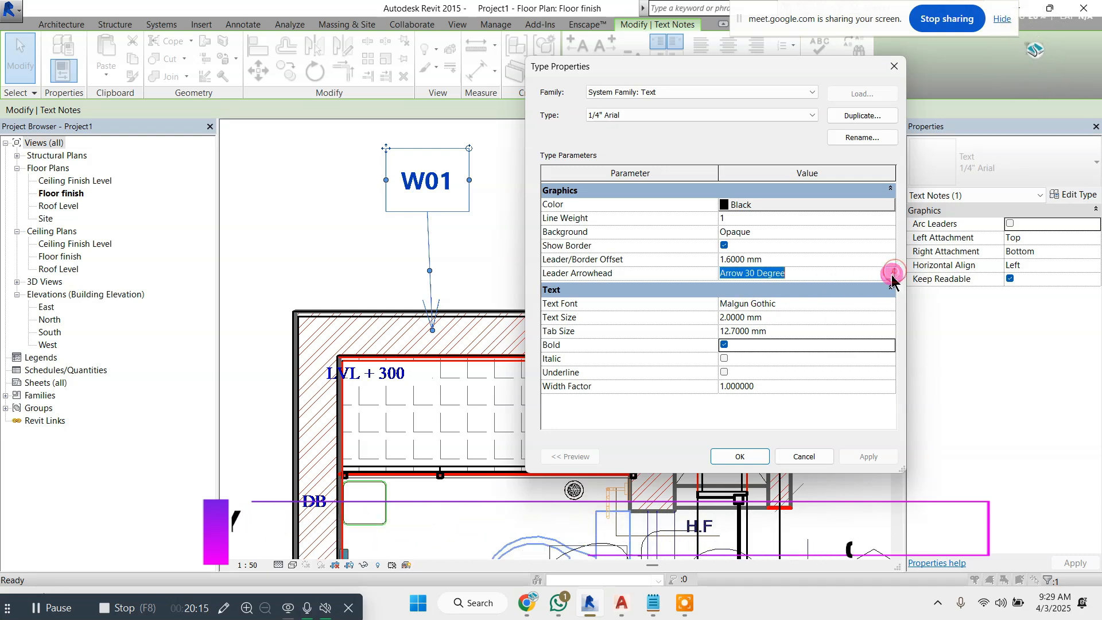
click(890, 273)
scroll(826, 299, down, 3)
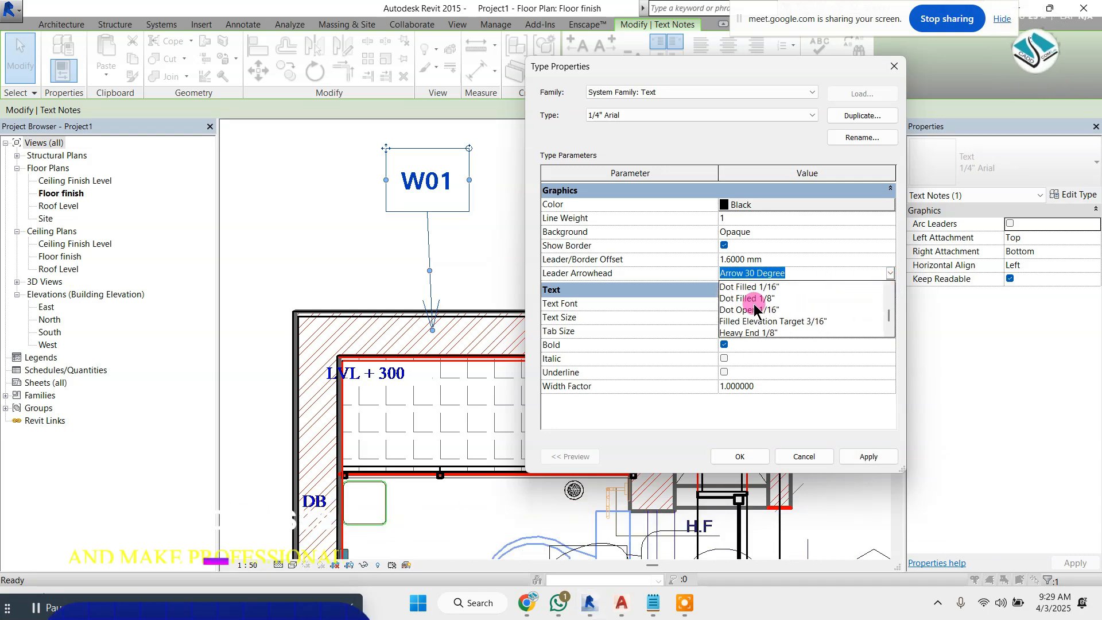
click(769, 310)
click(867, 456)
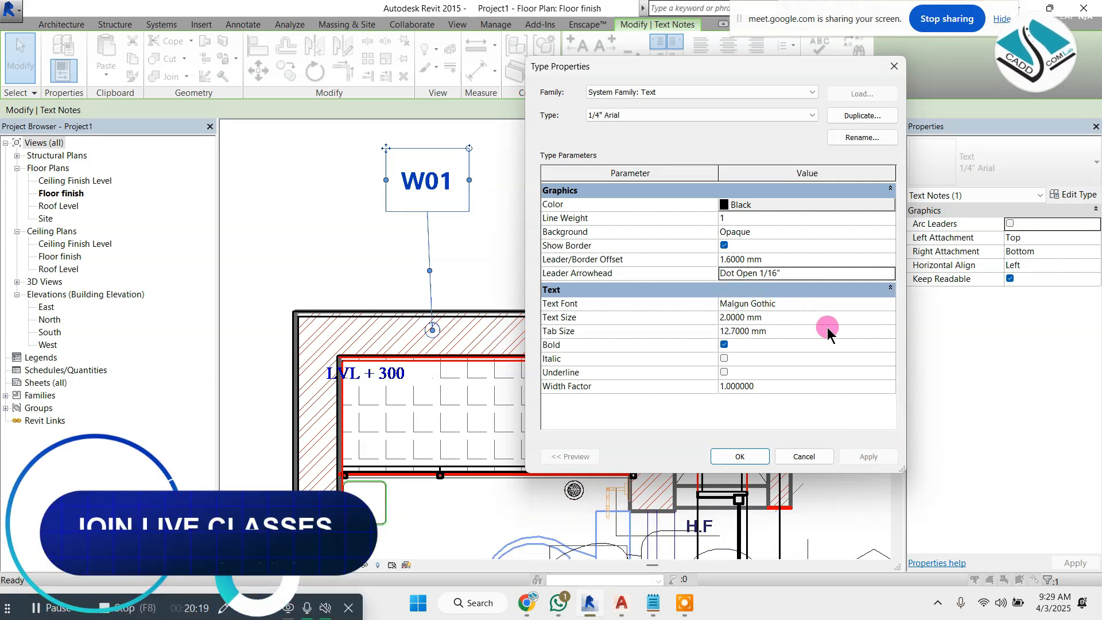
click(889, 274)
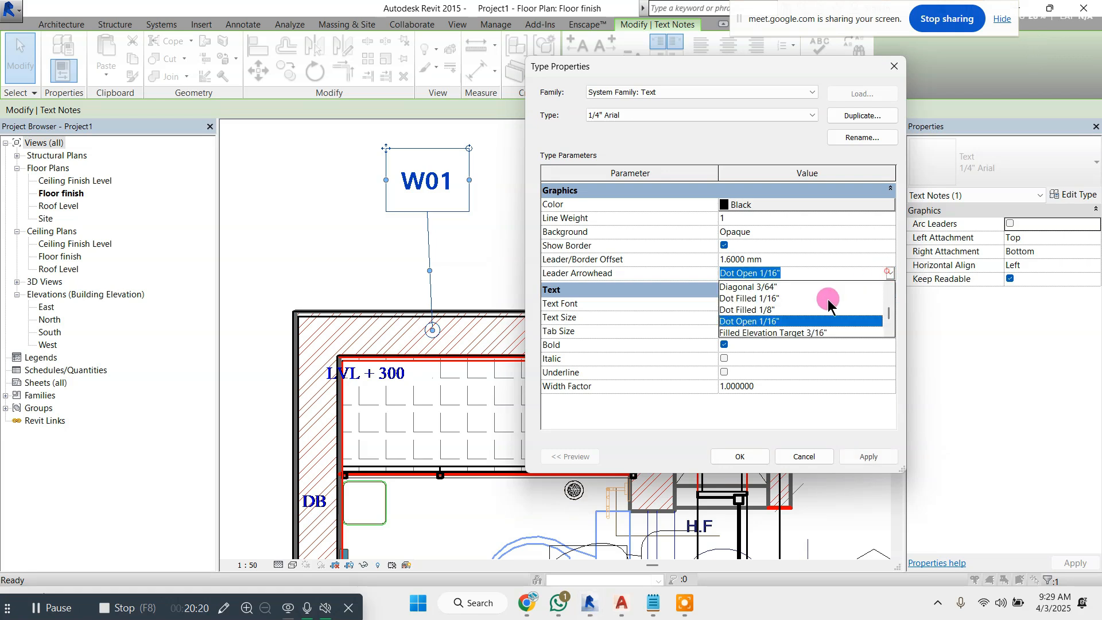
click(755, 310)
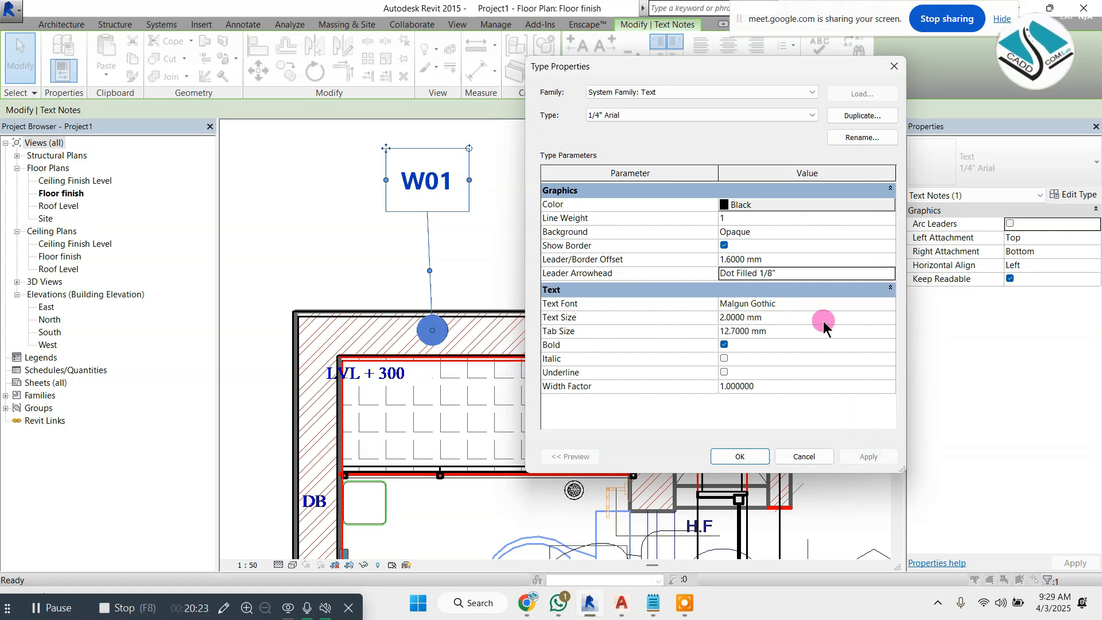
Set the note type's leader arrowhead to Dot Filled 1/16" and apply it
click(887, 275)
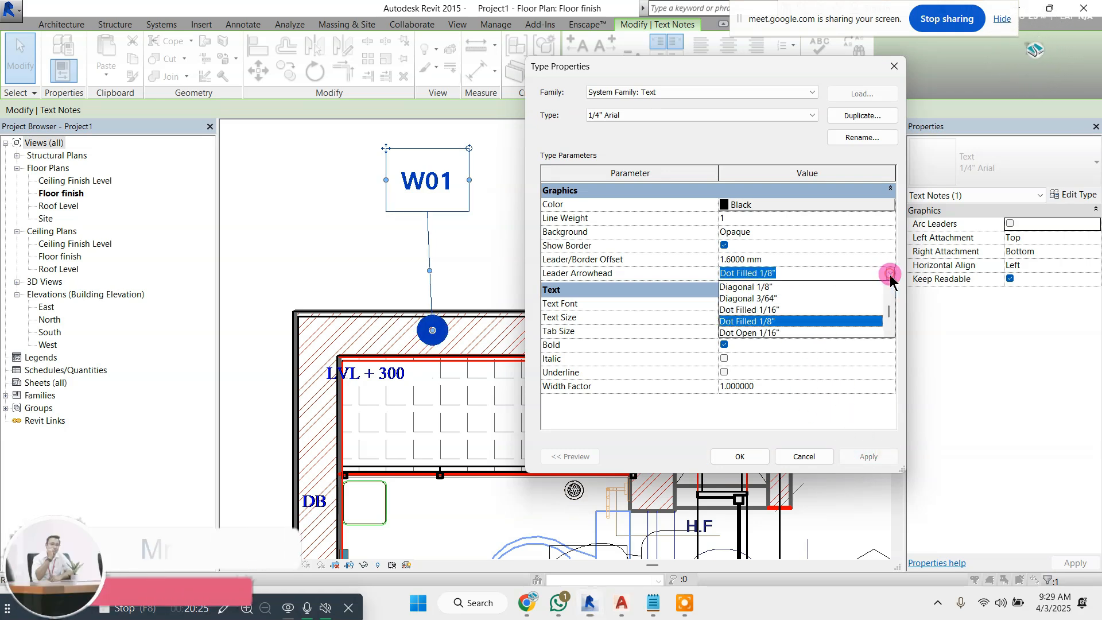
click(758, 303)
click(842, 456)
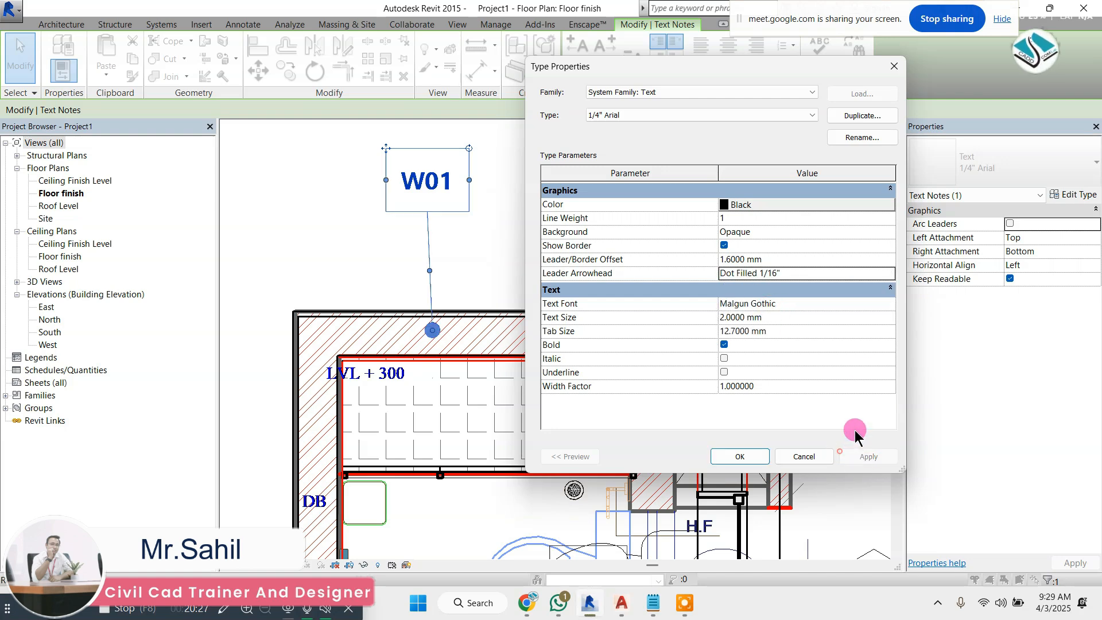
Accept the note type settings and move the W01 text note closer to the upper wall of the toilet plan
click(751, 450)
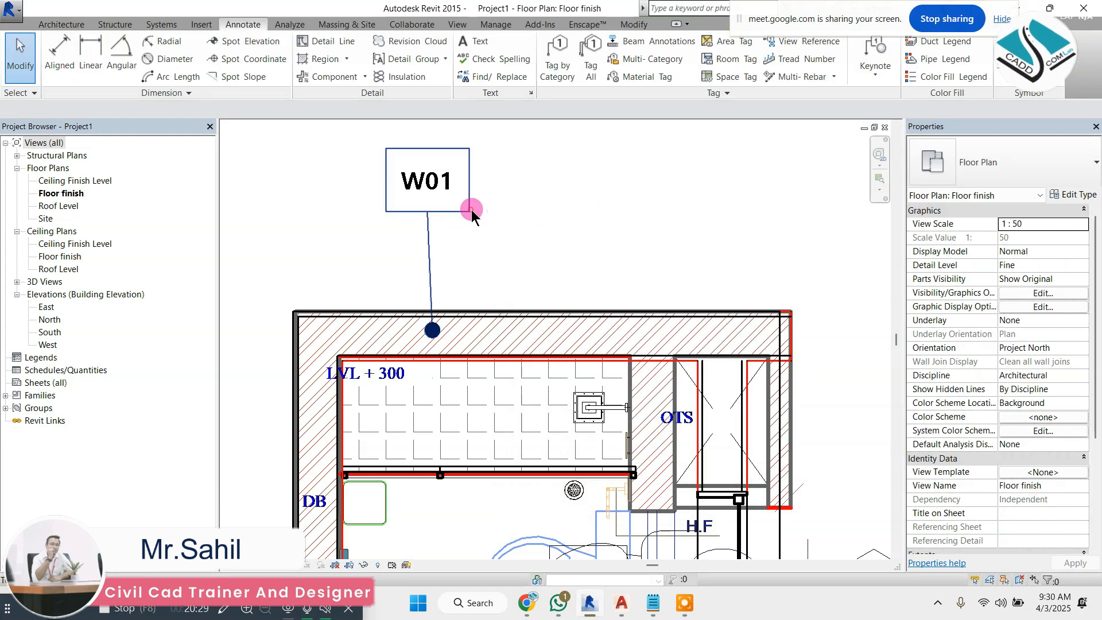
click(411, 181)
mouse_move(382, 145)
ctrl+mouse_down()
mouse_move(400, 162)
mouse_move(393, 174)
ctrl+mouse_up()
click(543, 192)
scroll(545, 190, down, 3)
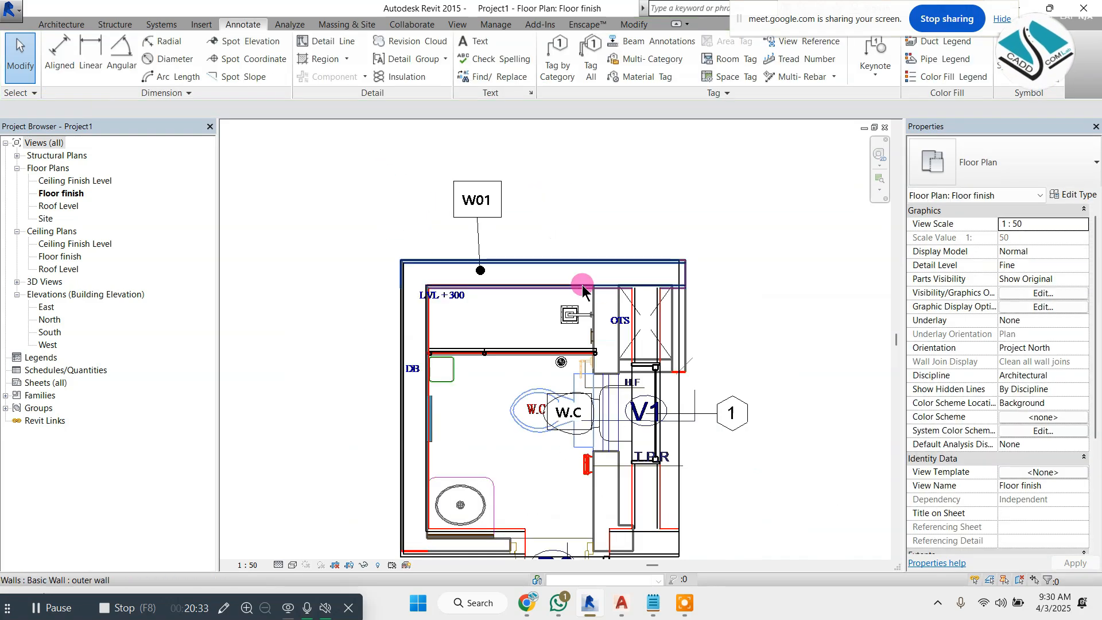
middle_drag(598, 336, 573, 285)
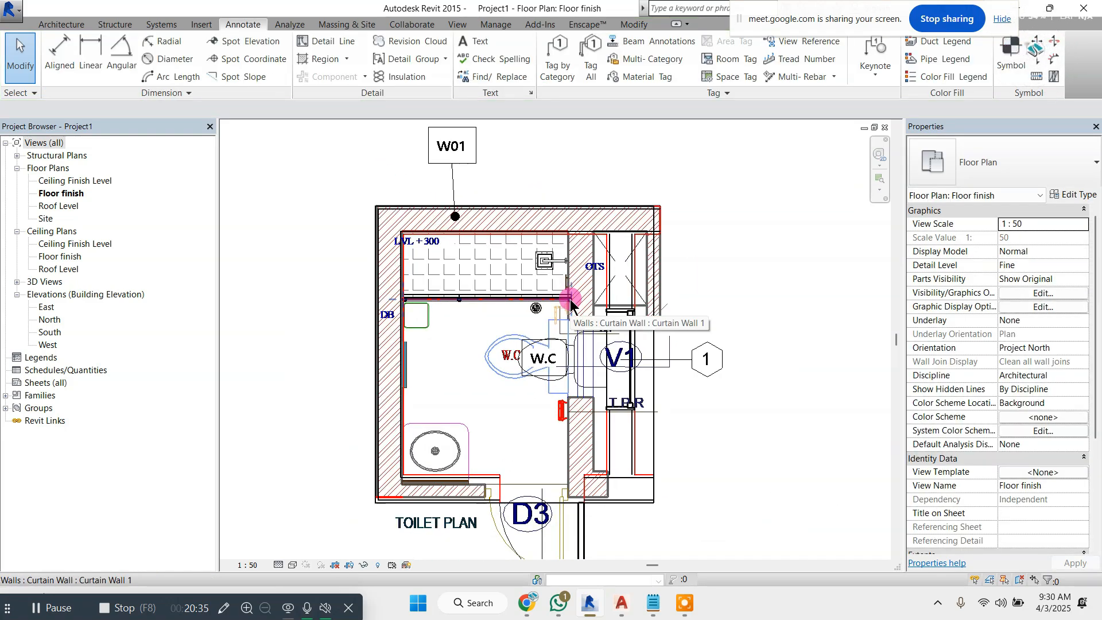
mouse_move(682, 247)
middle_down()
mouse_move(678, 260)
mouse_move(595, 227)
middle_up()
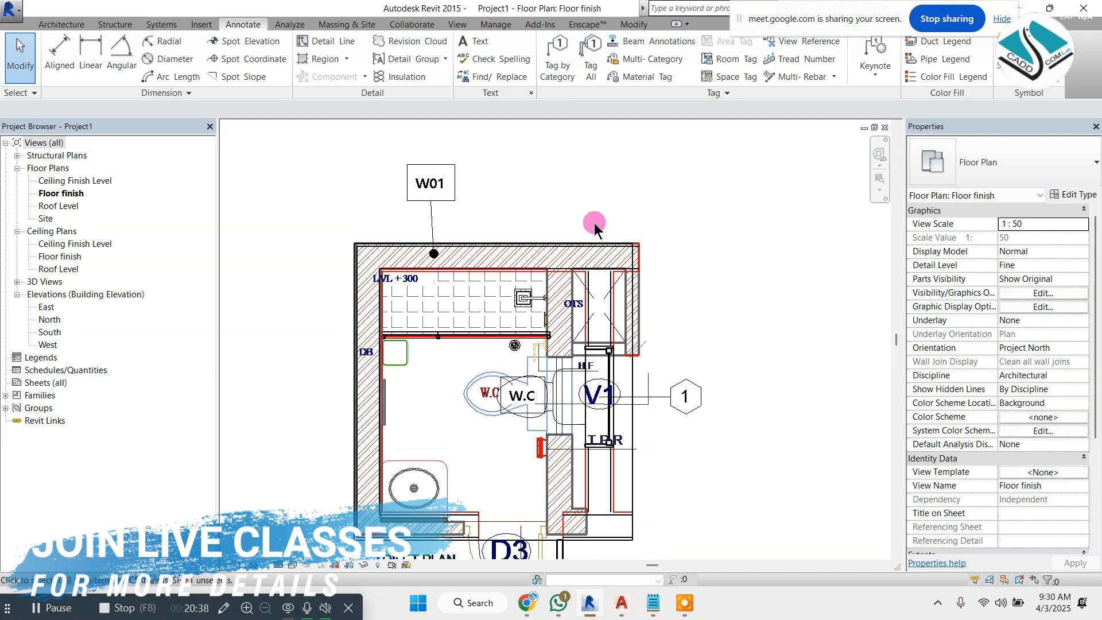
Add a text note PT-01 with a leader to the upper wall's inner face and move it closer to the wall
click(548, 69)
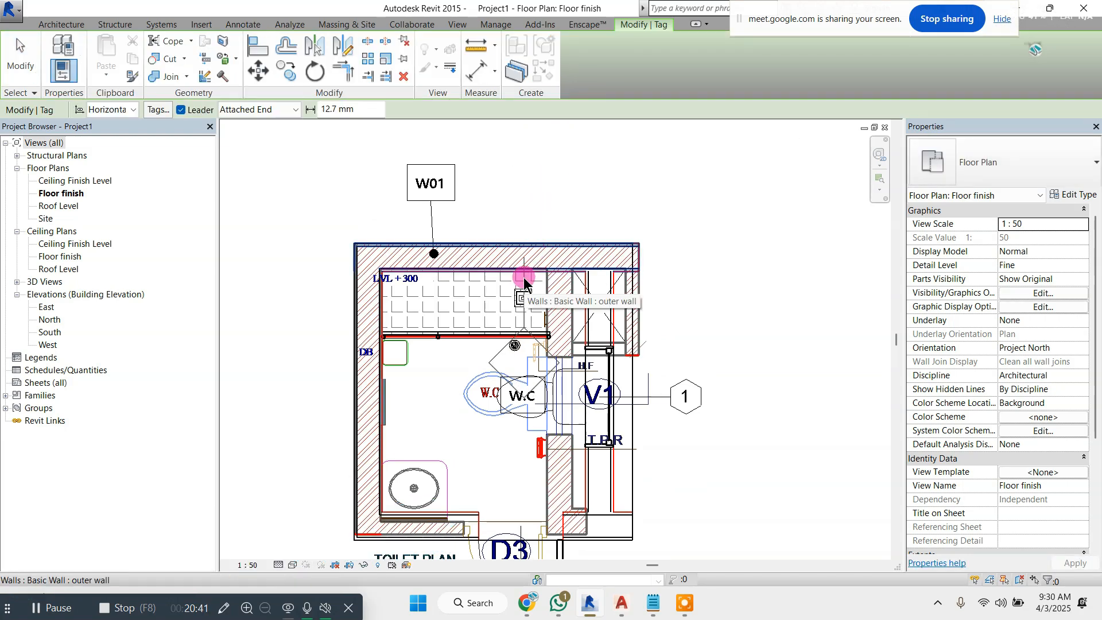
key(Escape)
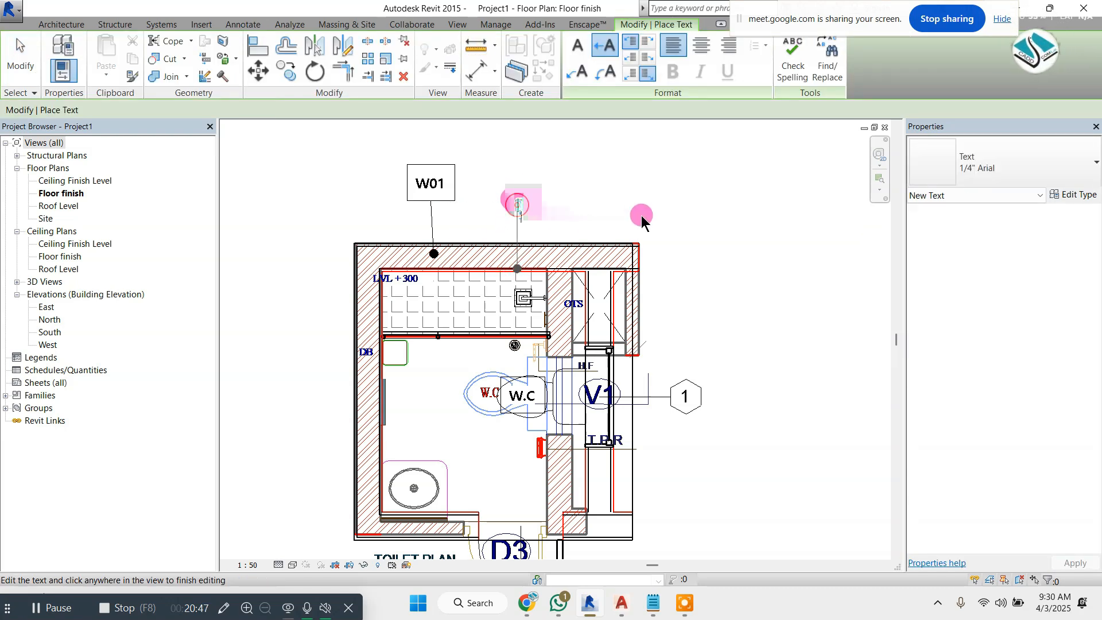
text(PT-01)
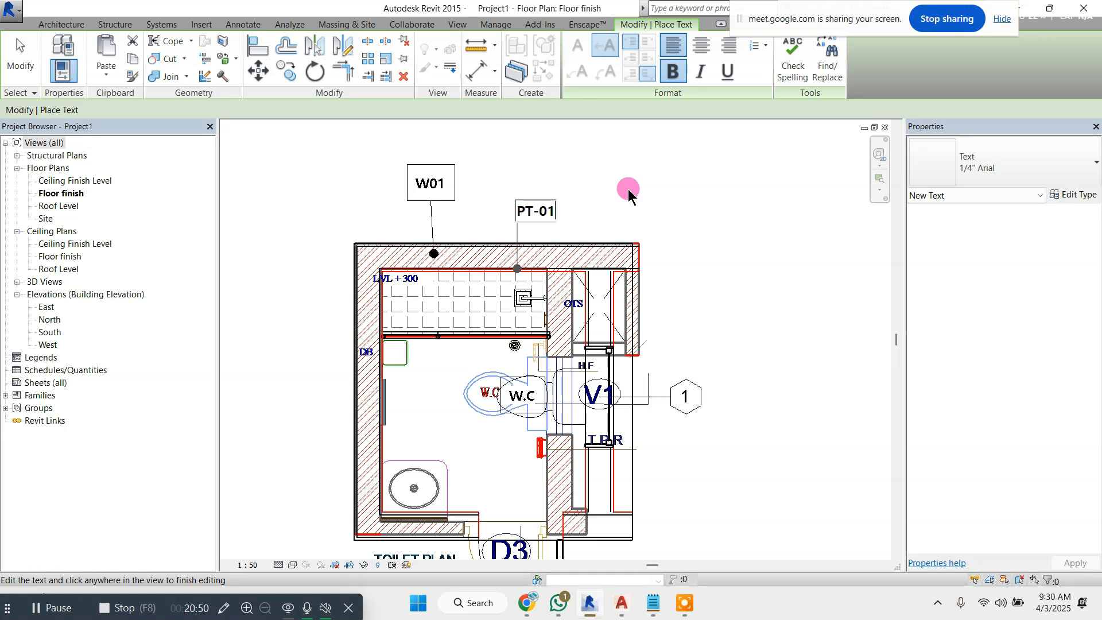
click(627, 188)
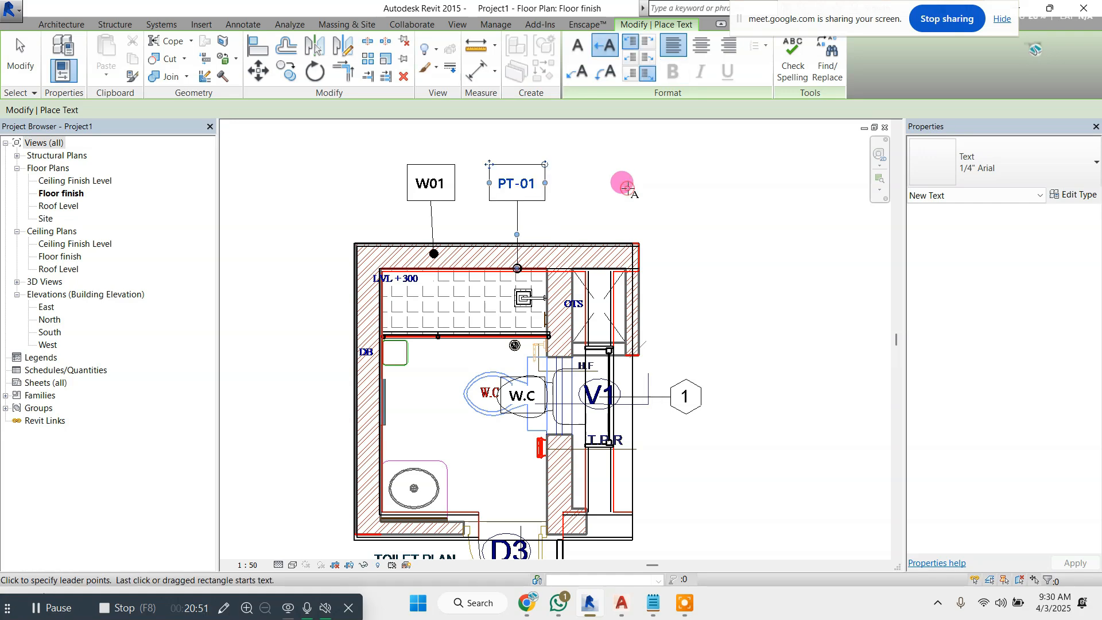
key(Escape)
click(525, 203)
scroll(525, 203, up, 2)
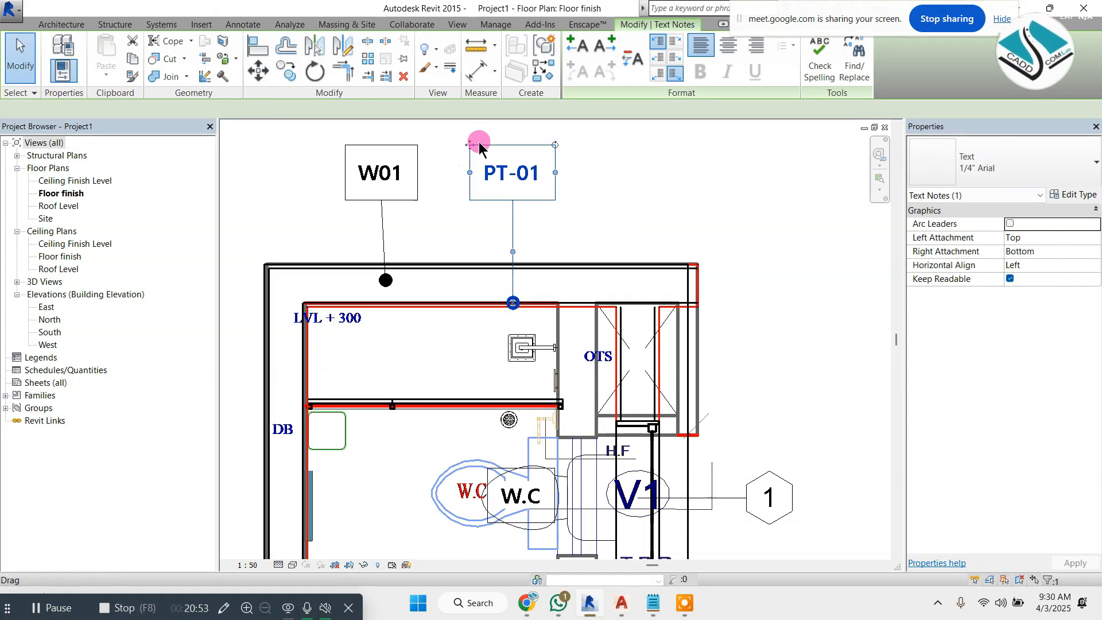
drag(469, 145, 479, 183)
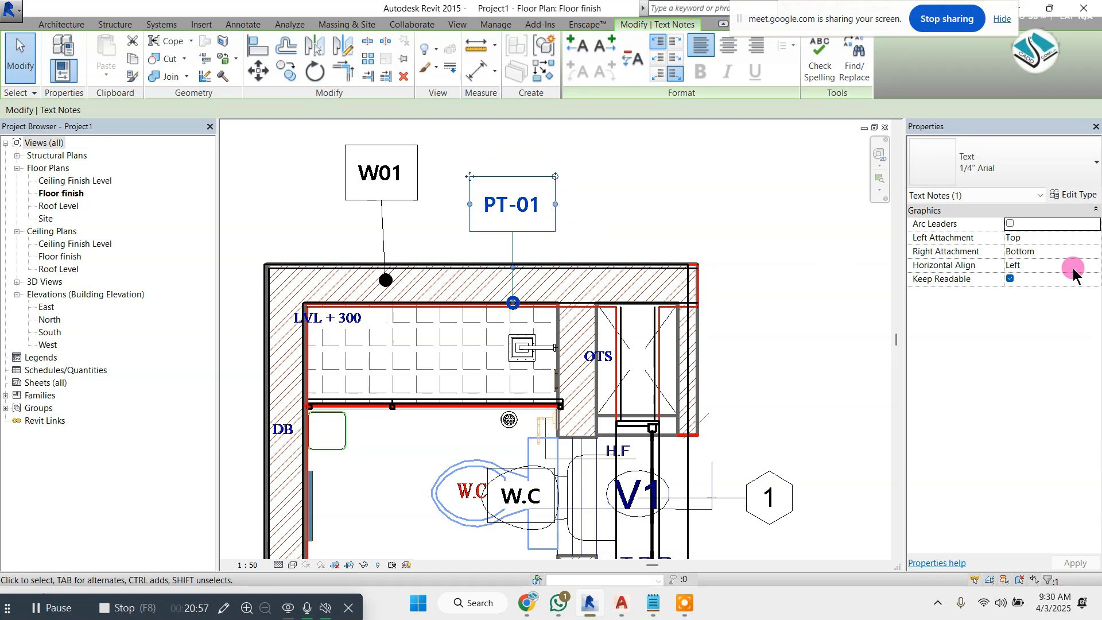
Turn off the border in the PT-01 note's type properties and accept the change
click(1088, 198)
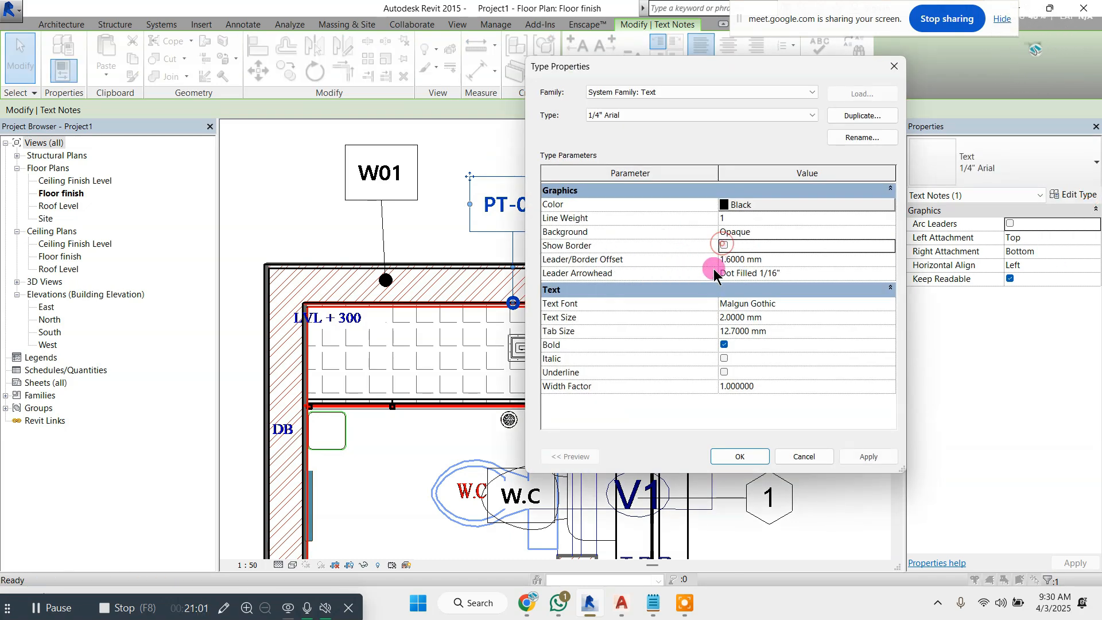
click(741, 457)
click(645, 208)
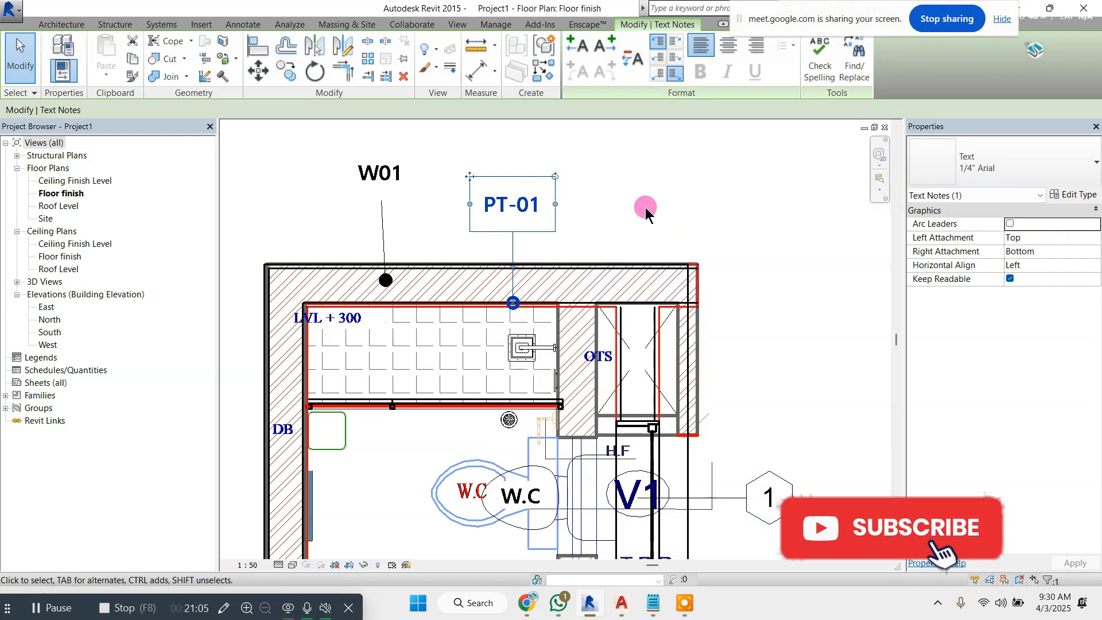
scroll(660, 264, down, 1)
middle_drag(661, 265, 652, 209)
scroll(632, 230, down, 2)
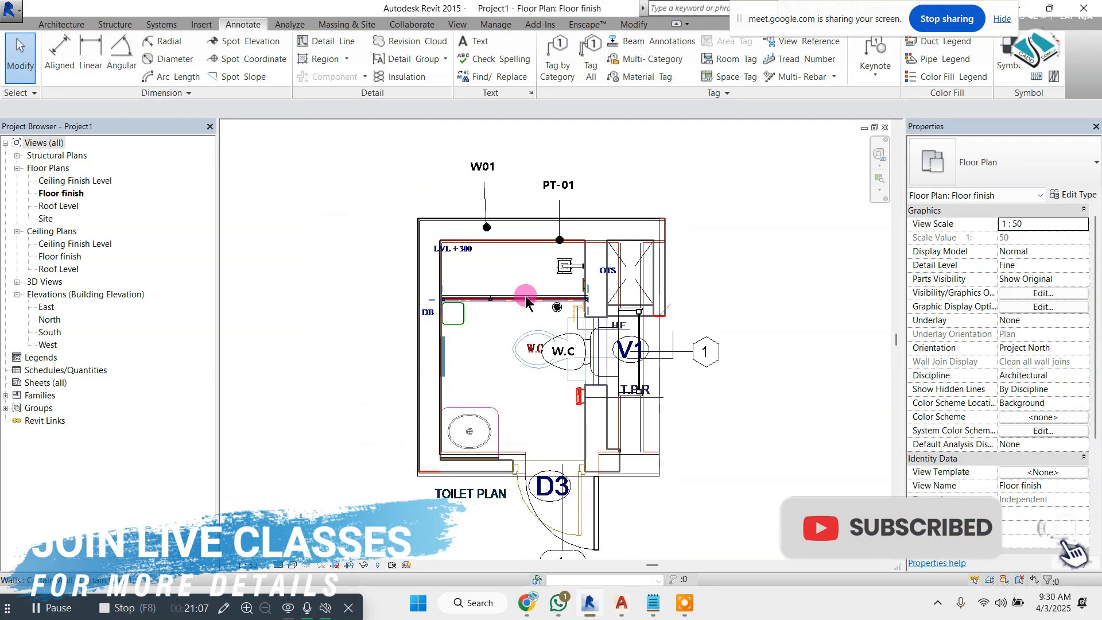
middle_drag(539, 330, 491, 296)
middle_drag(430, 397, 429, 378)
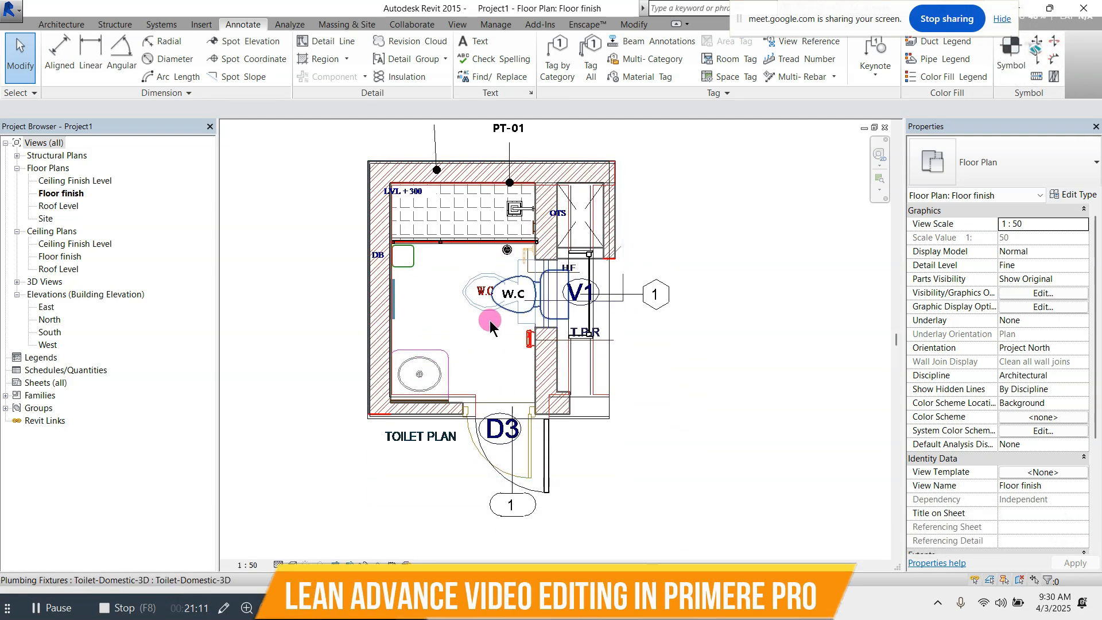
middle_drag(490, 330, 489, 362)
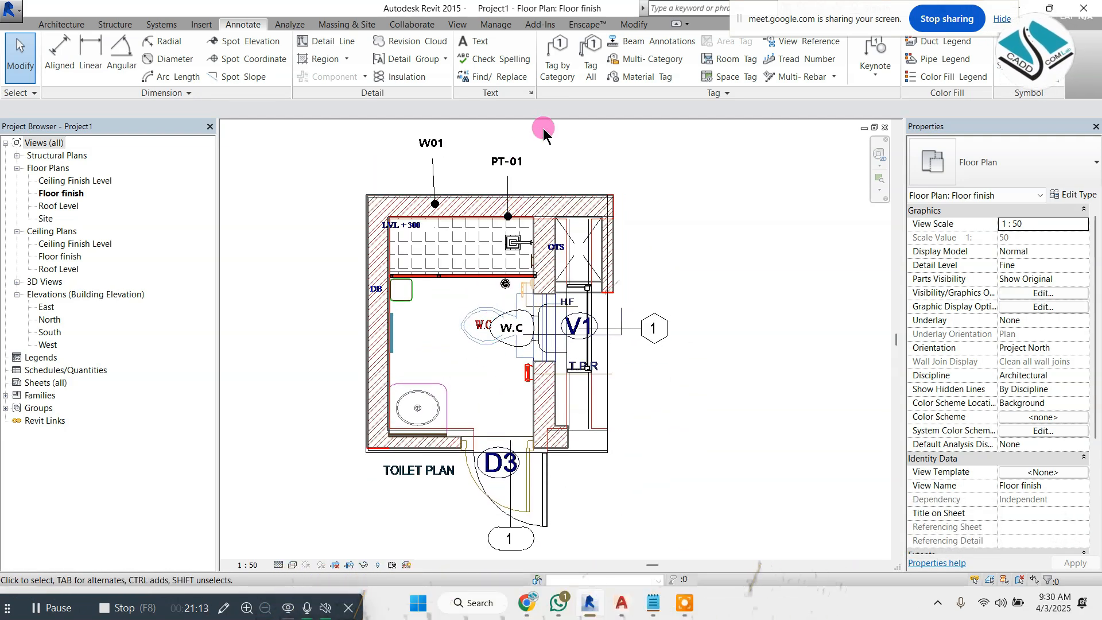
middle_drag(490, 166, 607, 179)
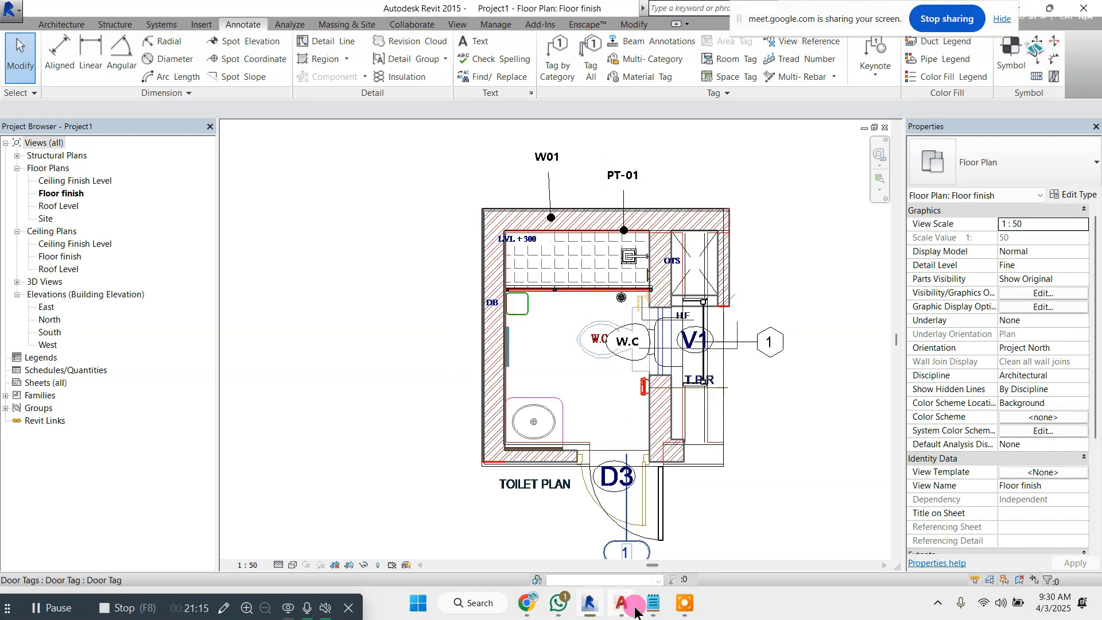
Switch to AutoCAD and examine the annotations around the toilet plan in the INTERIOR DETAILS drawing
mouse_move(624, 609)
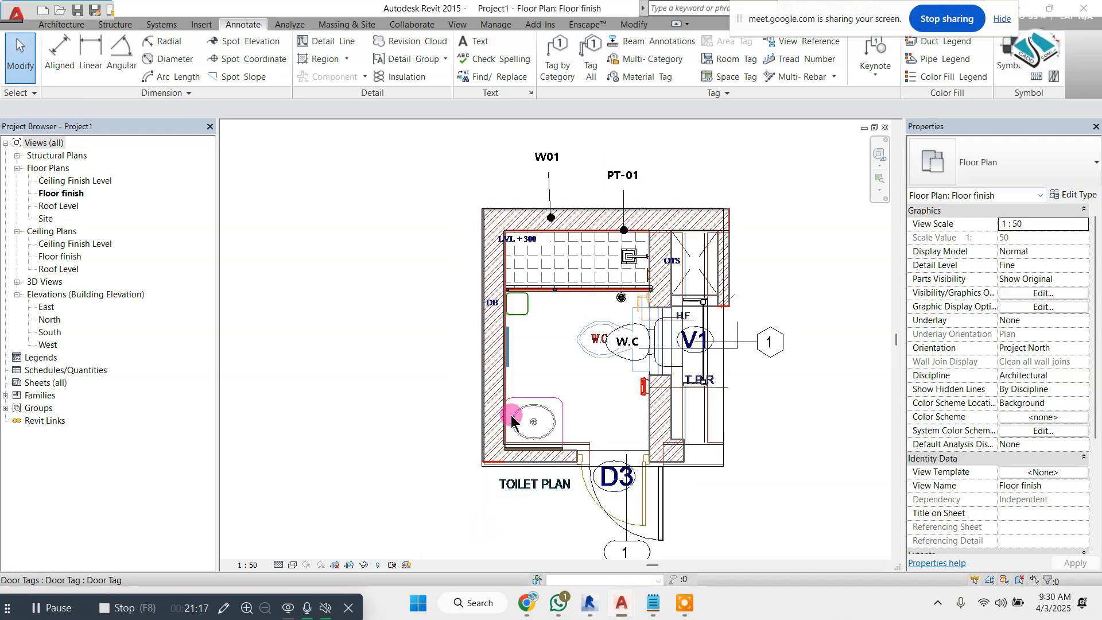
key(alt+Tab)
scroll(174, 276, up, 4)
middle_drag(175, 275, 303, 294)
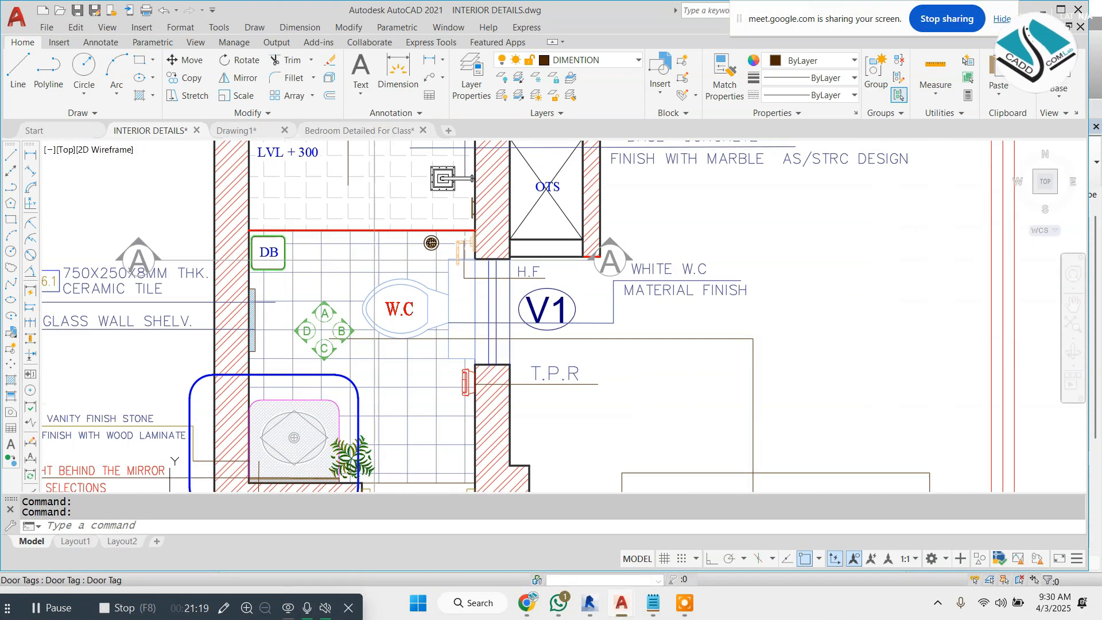
scroll(442, 295, down, 3)
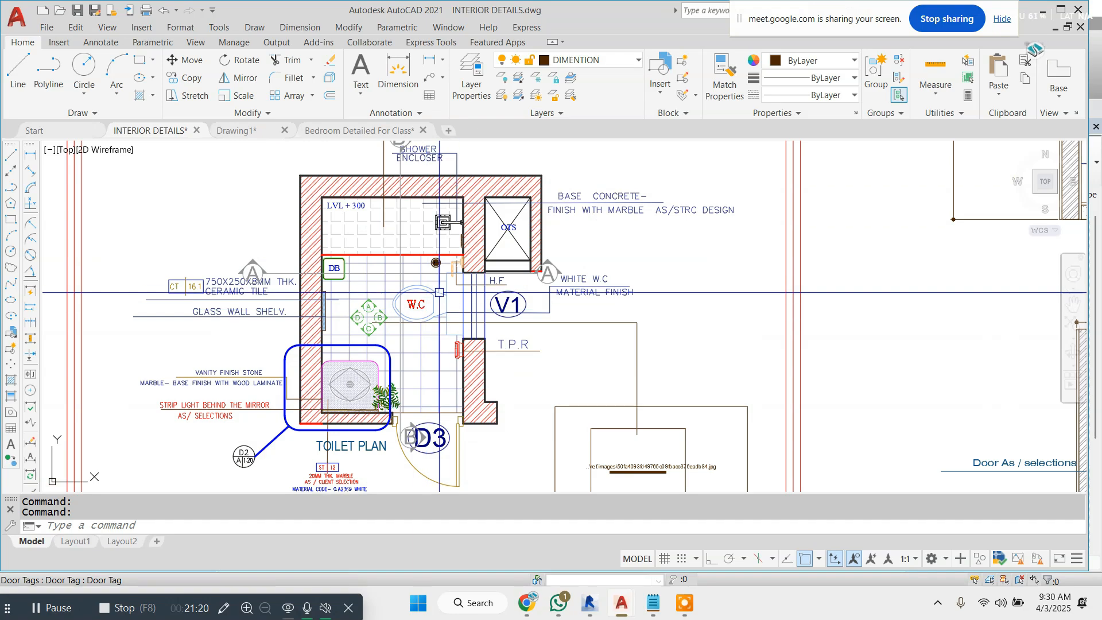
Examine the door, window and material tags in the Bedroom Detailed For Class drawing and return to Revit
click(357, 132)
scroll(443, 332, down, 5)
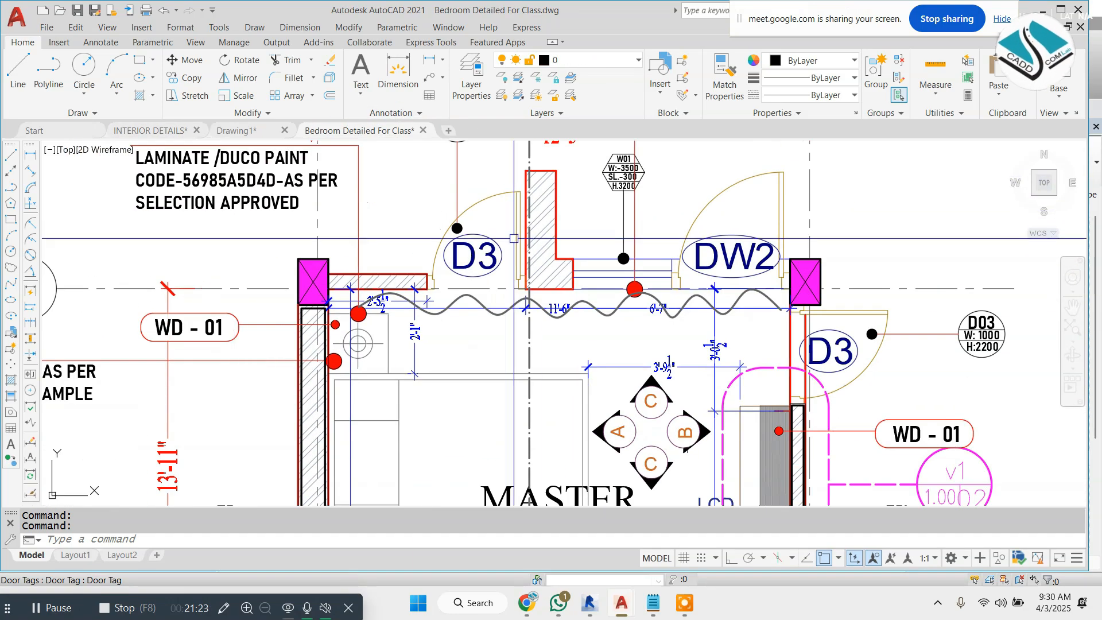
scroll(513, 238, down, 2)
scroll(336, 284, up, 4)
scroll(335, 283, down, 2)
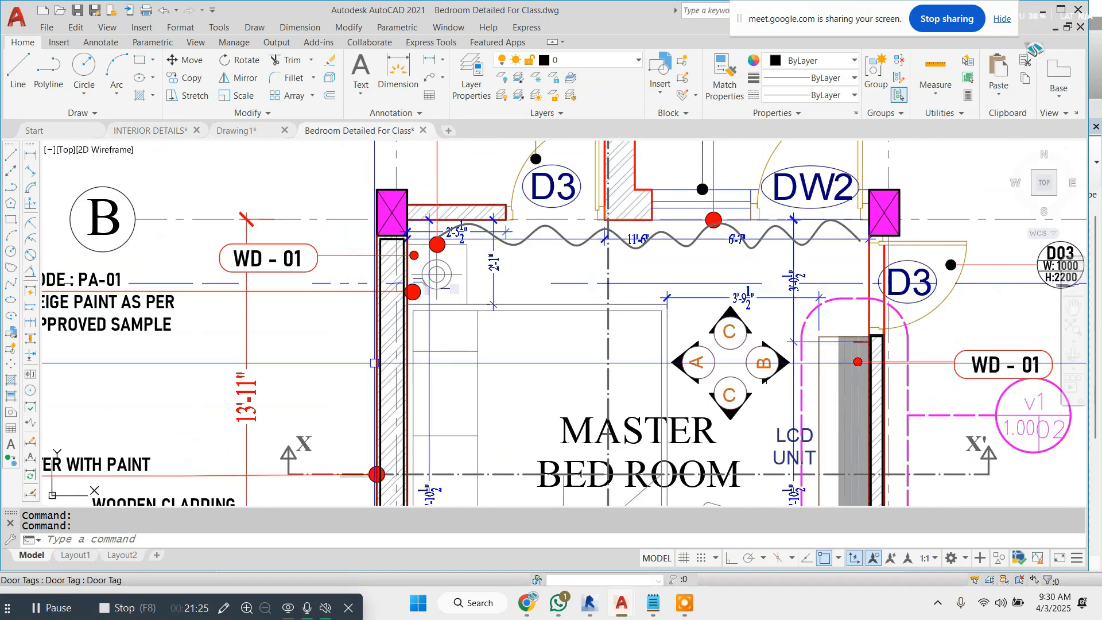
middle_drag(379, 391, 372, 287)
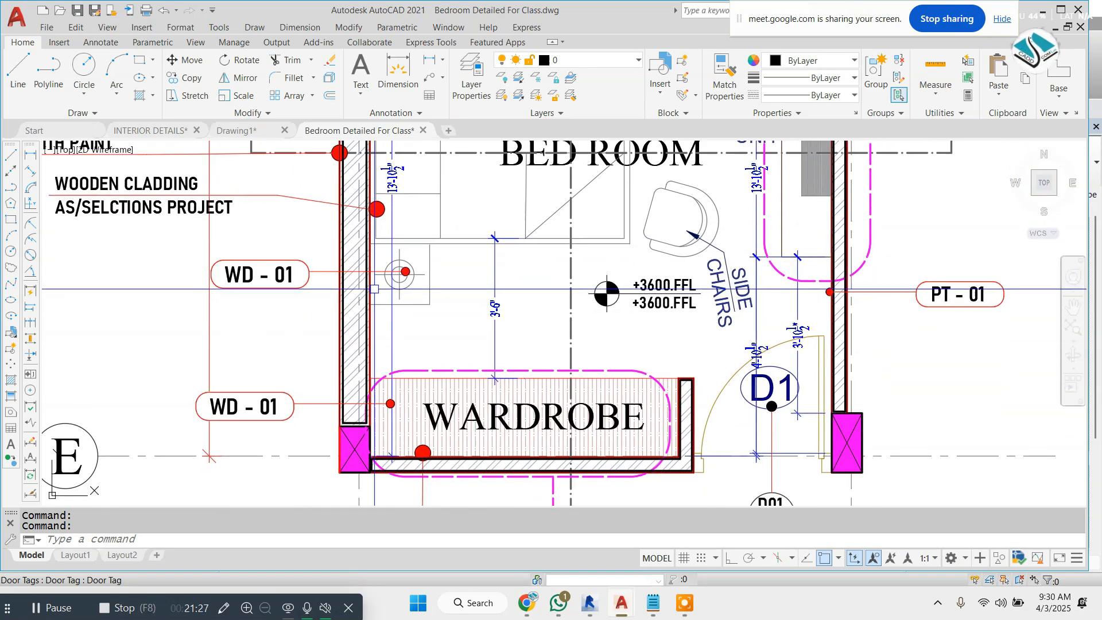
middle_drag(606, 290, 379, 365)
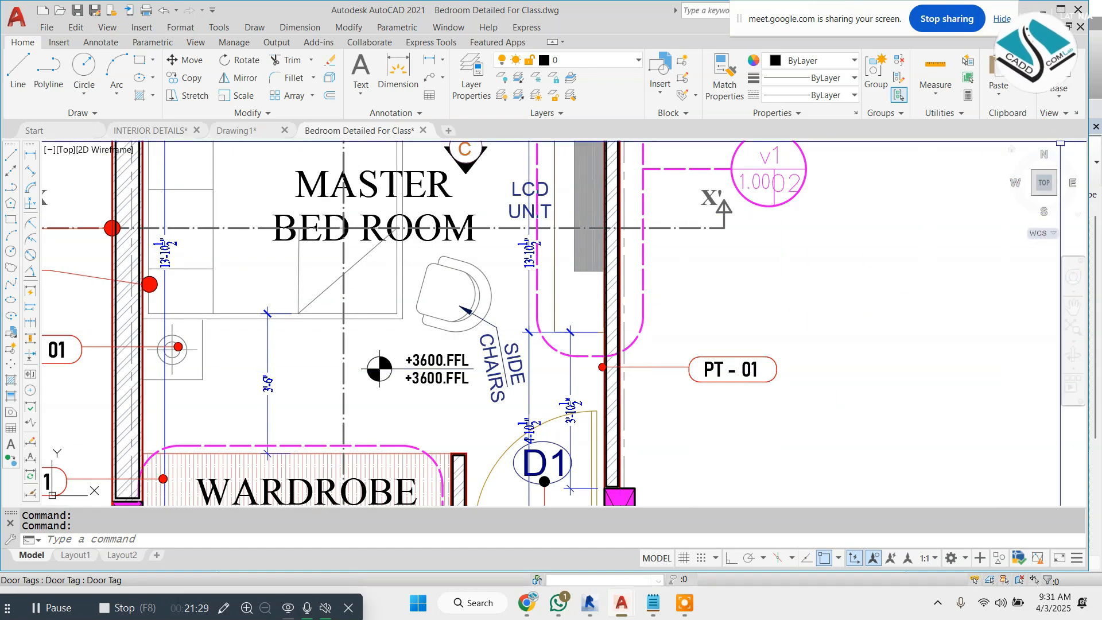
click(1061, 10)
click(1056, 10)
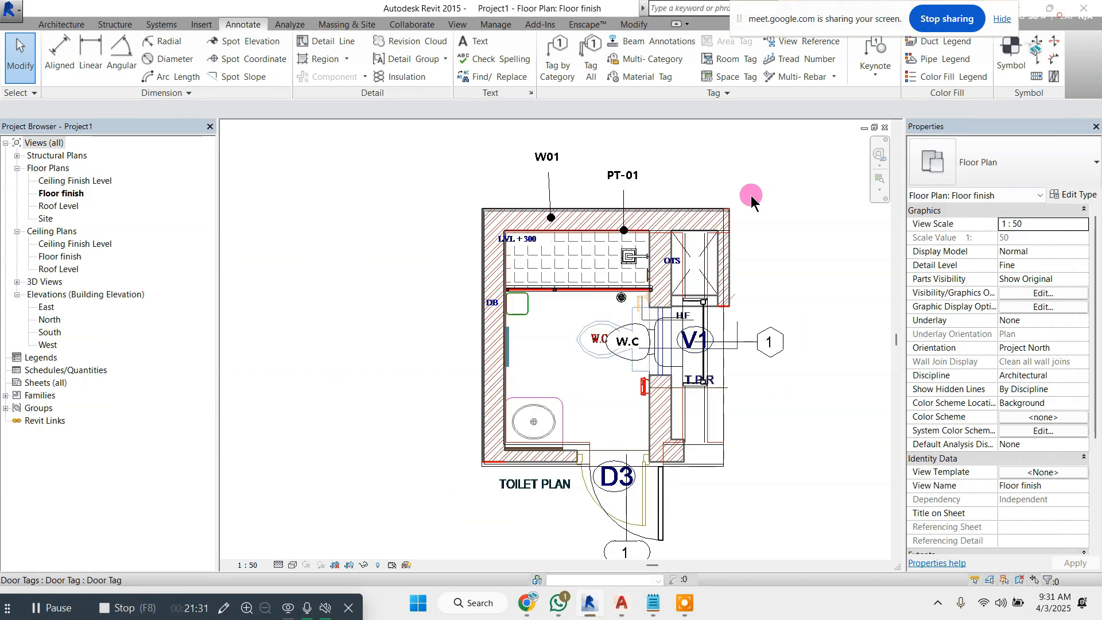
Connect the computer to the Airtel_Life is a game Wi-Fi network and return to the floor plan
middle_drag(630, 294, 574, 282)
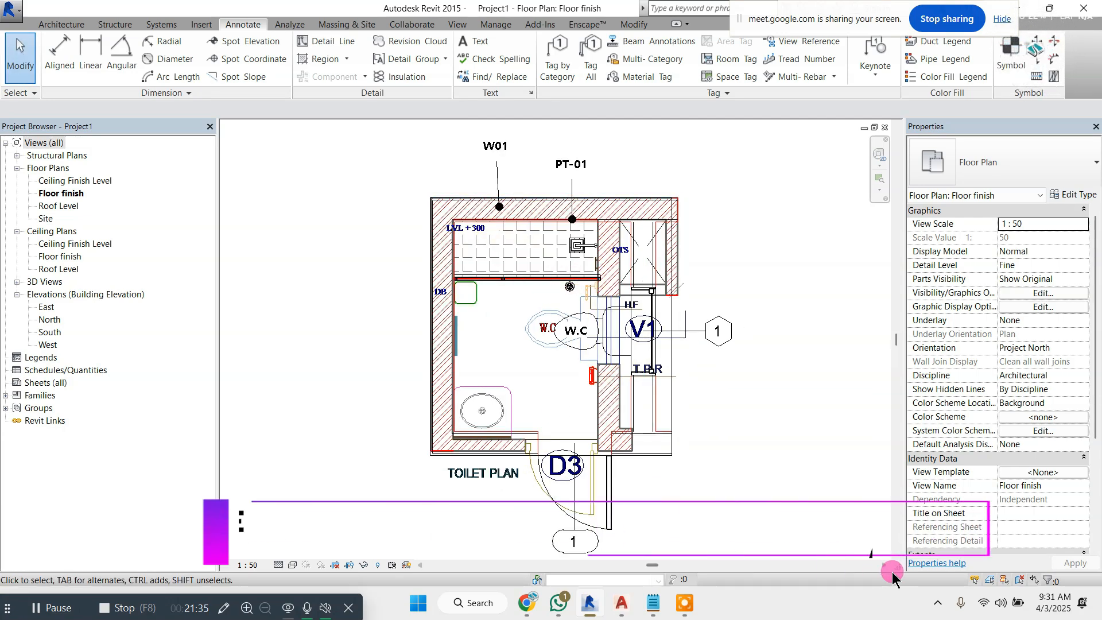
click(984, 601)
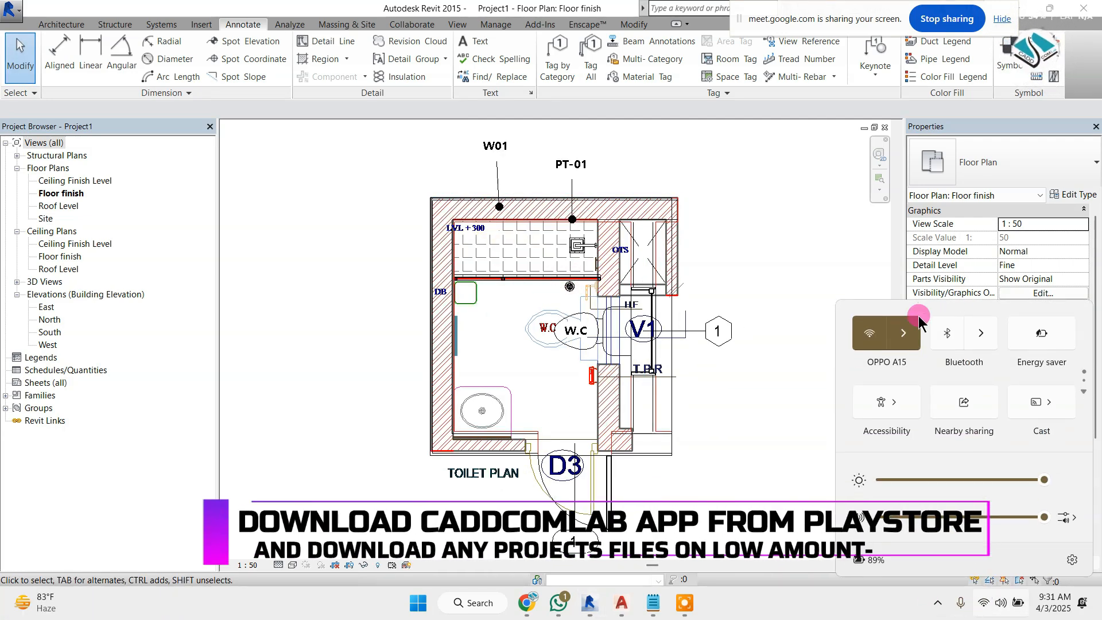
click(915, 338)
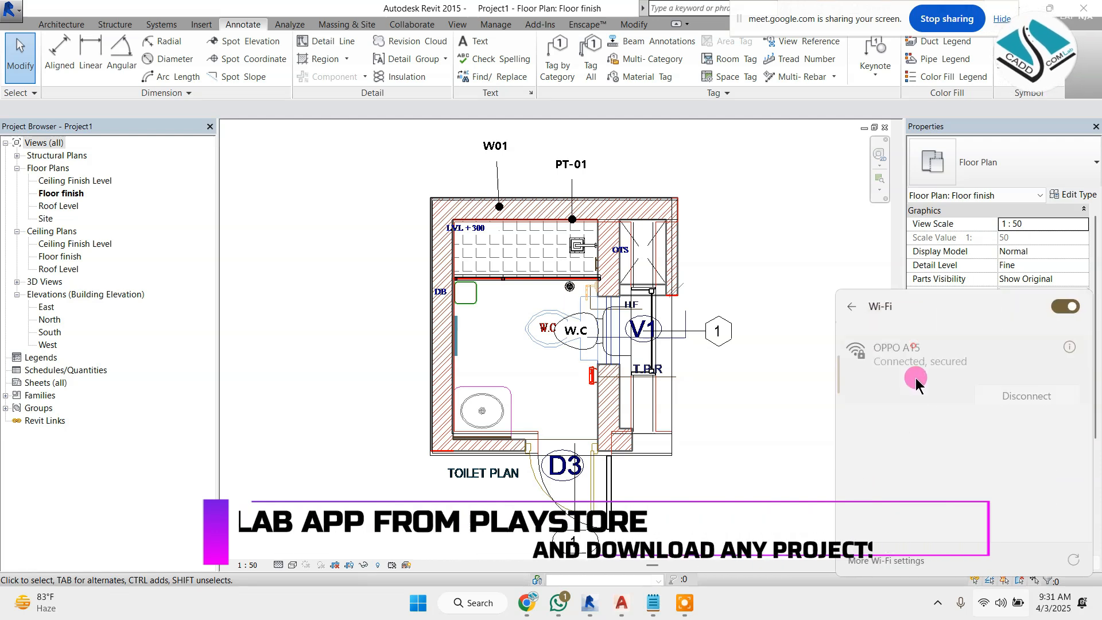
click(911, 424)
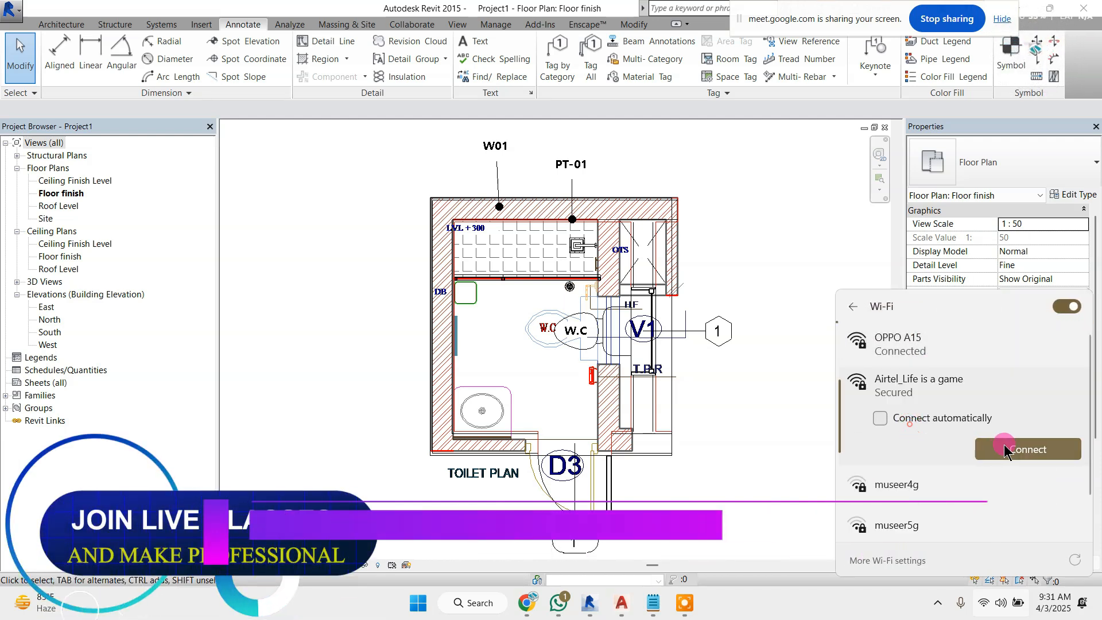
click(1018, 446)
click(674, 333)
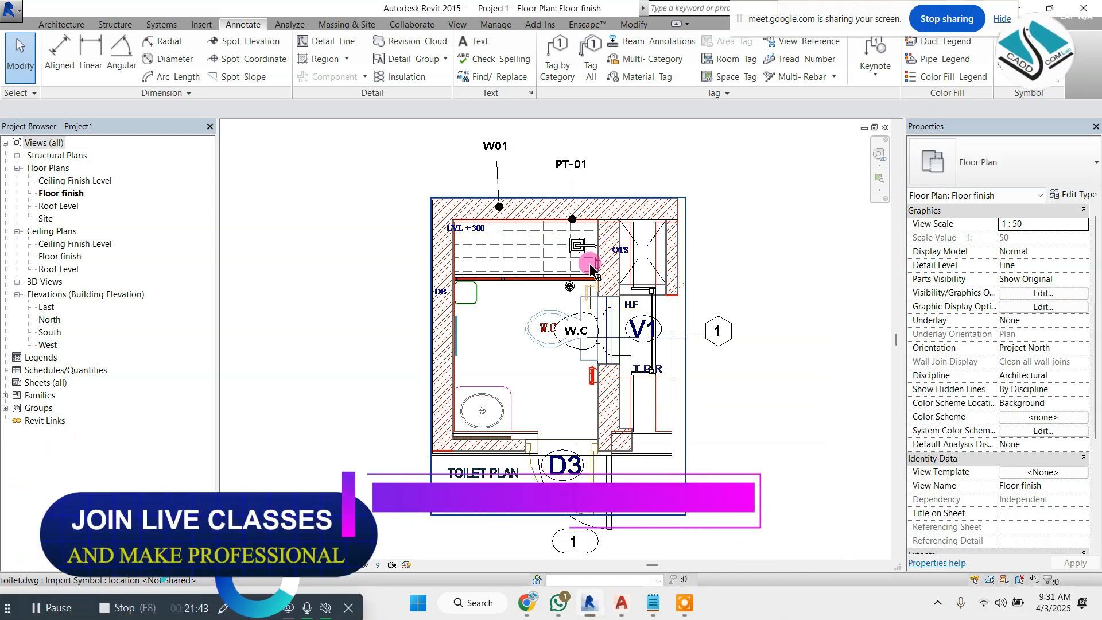
Open the system's quick settings to check the Wi-Fi connection status
scroll(593, 268, down, 1)
scroll(622, 308, up, 2)
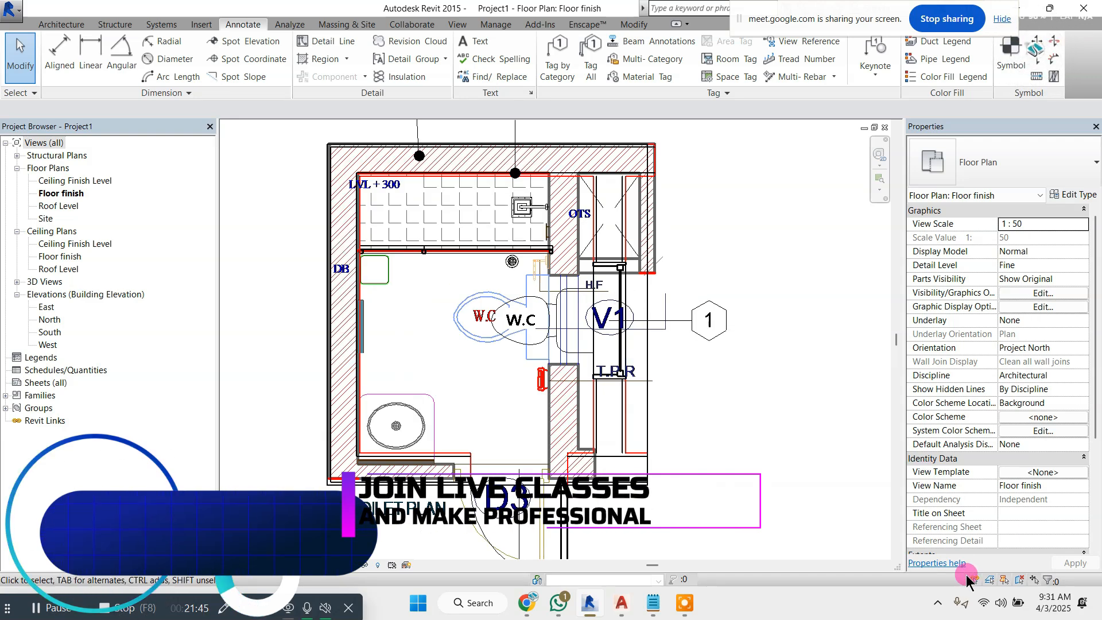
click(983, 604)
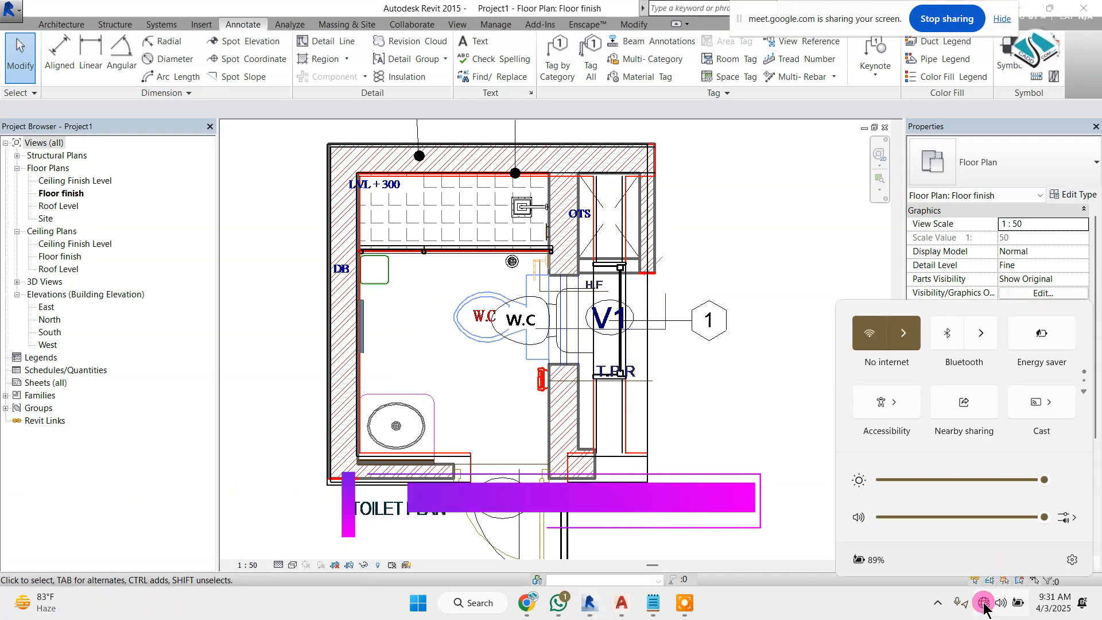